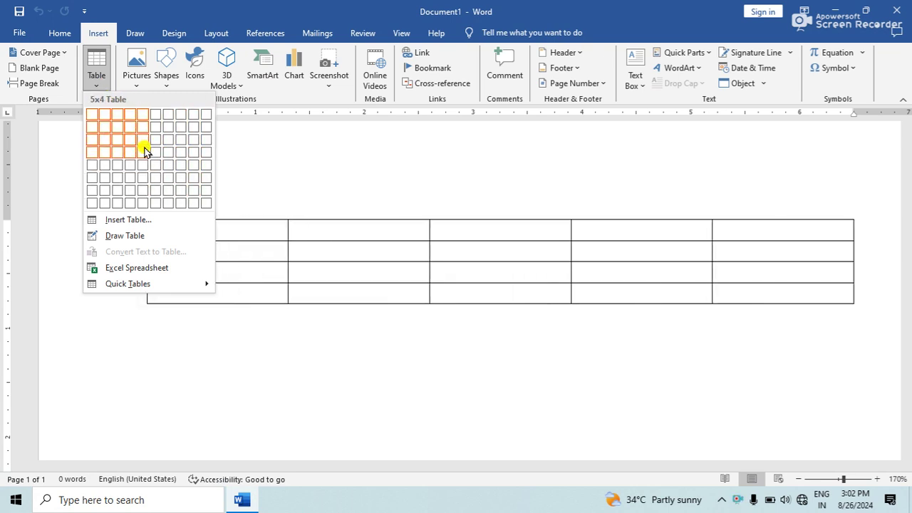
left_click(260, 137)
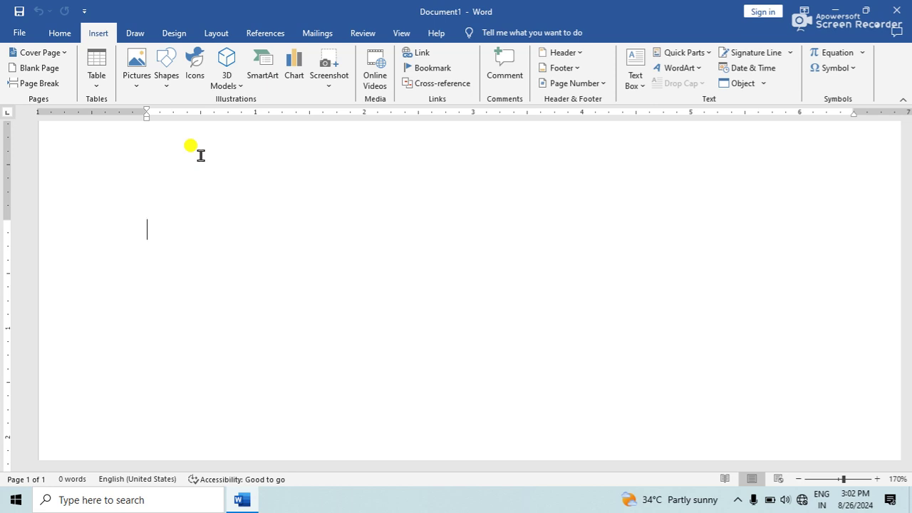
left_click(106, 78)
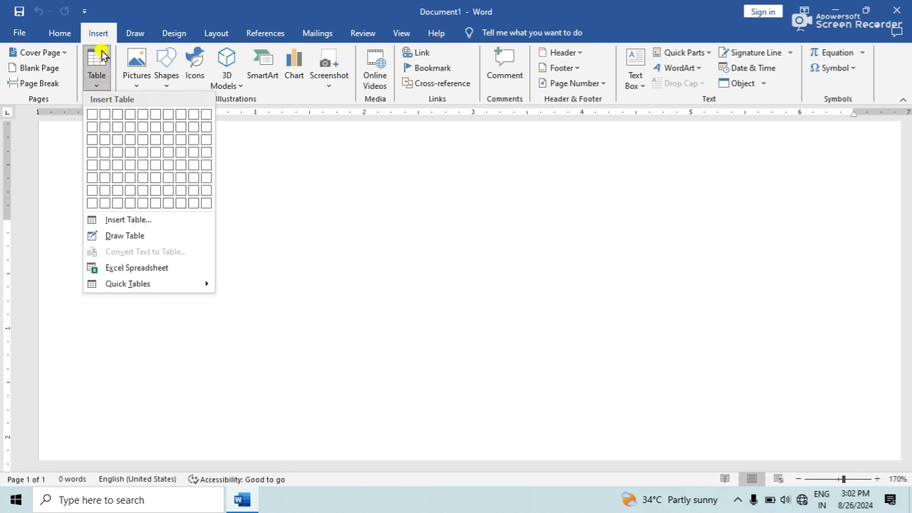
left_click(348, 164)
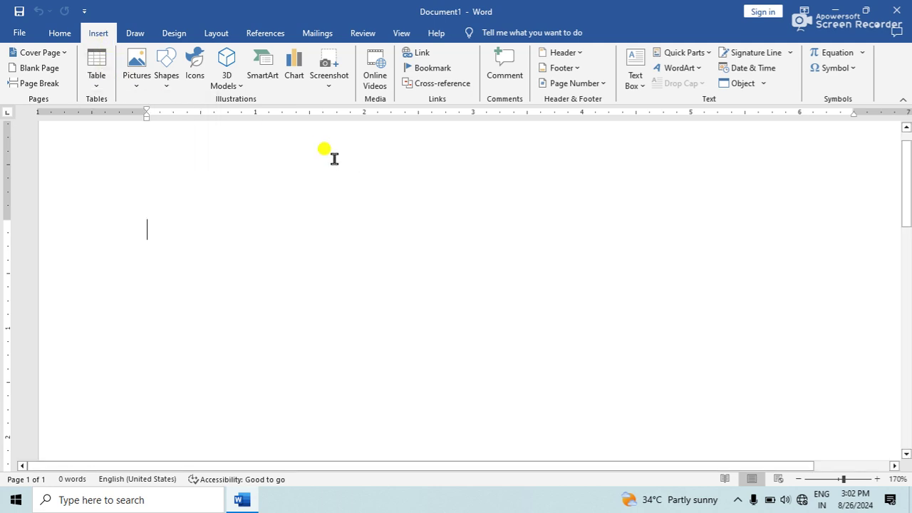
- Insert a table with 6 columns and 6 rows in the blank document
left_click(94, 88)
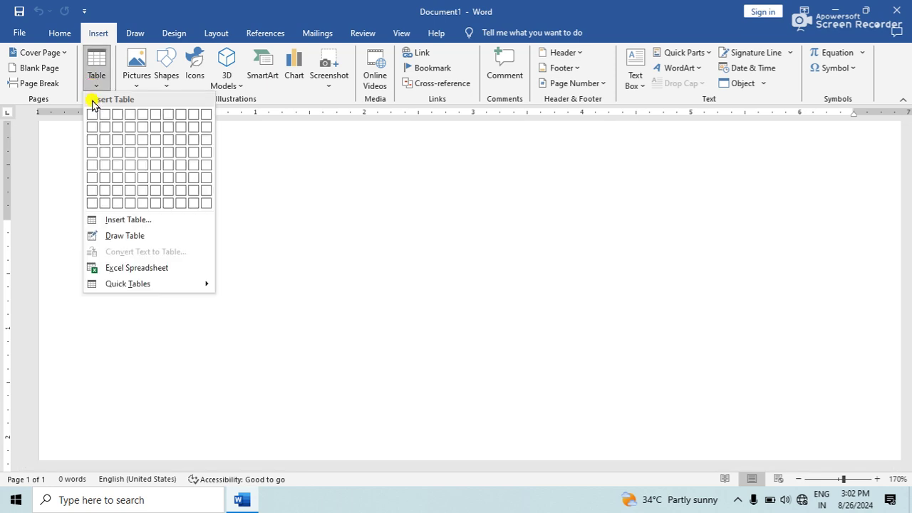
left_click(158, 186)
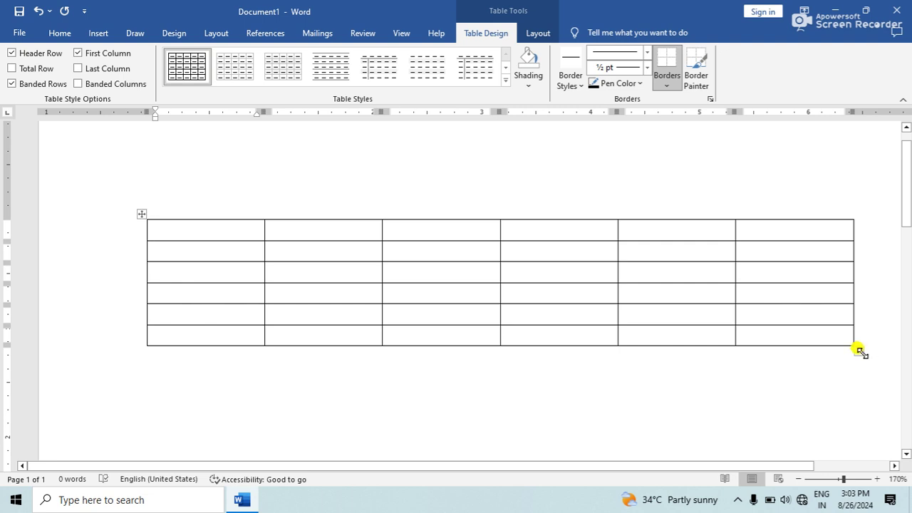
- Resize the table freehand, first narrower and taller, then down to about 2.7 inches wide
left_click_drag(858, 349, 734, 412)
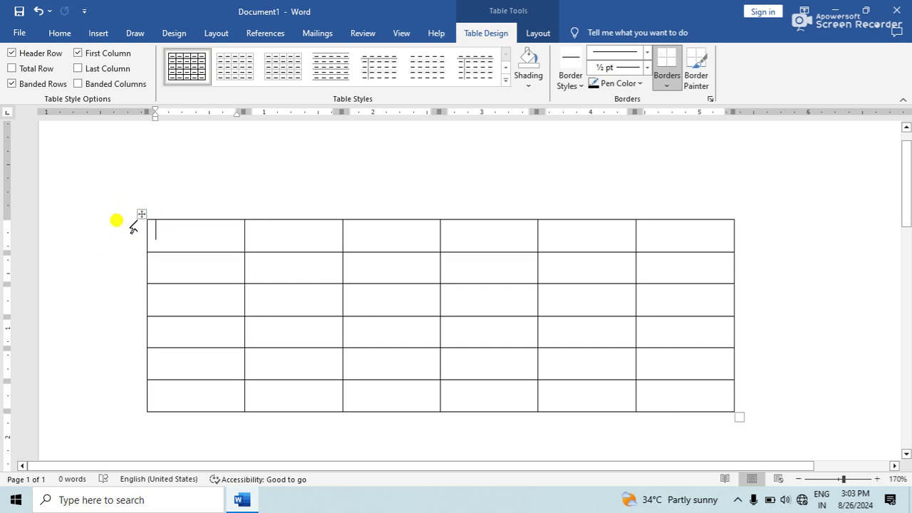
mouse_move(143, 214)
left_mouse_down()
mouse_move(344, 188)
mouse_move(293, 190)
mouse_move(264, 167)
mouse_move(149, 207)
mouse_move(93, 299)
mouse_move(144, 223)
left_mouse_up()
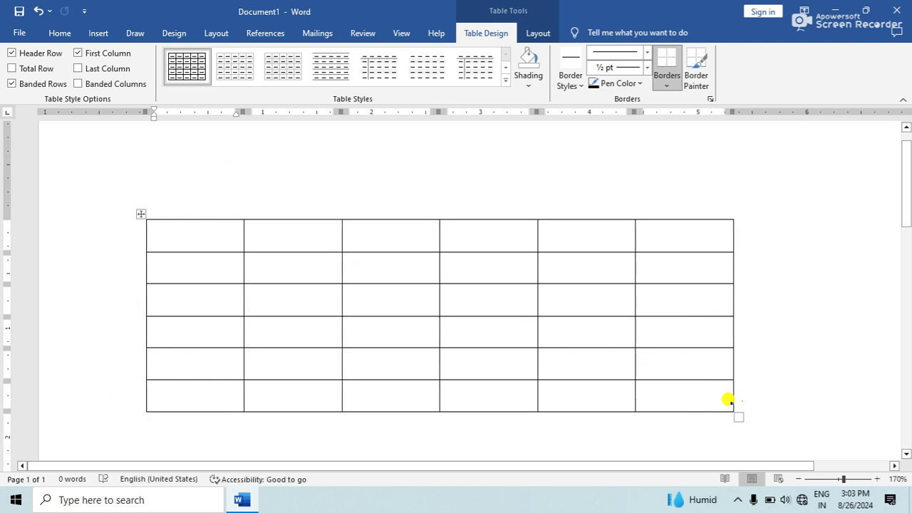
left_click_drag(740, 417, 436, 306)
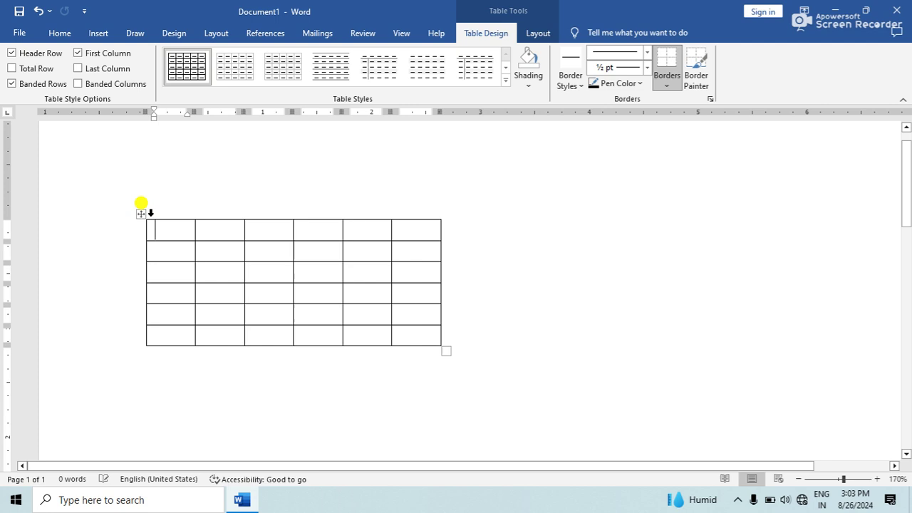
- Move the table near the top of the page, slightly inside the left margin, and enlarge it to about 3.6 inches wide
left_click_drag(141, 214, 552, 338)
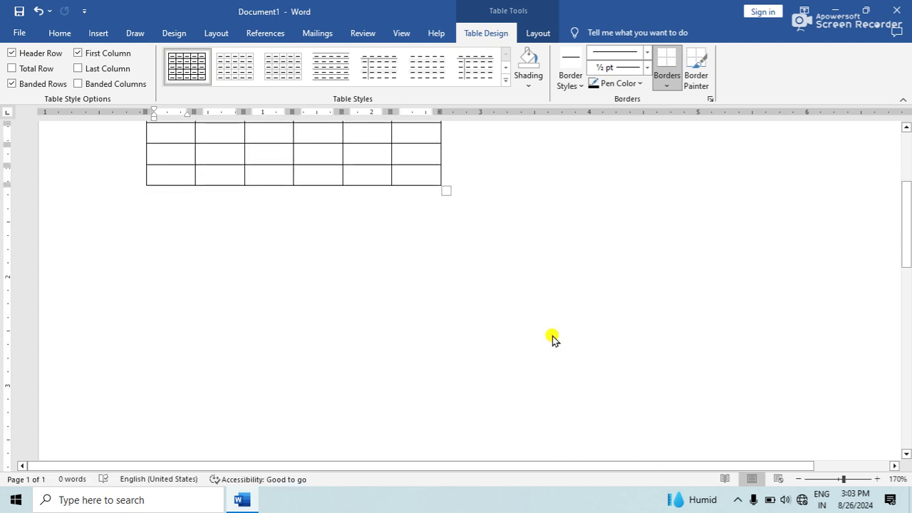
left_click_drag(555, 210, 262, 178)
scroll(299, 228, "up", 3)
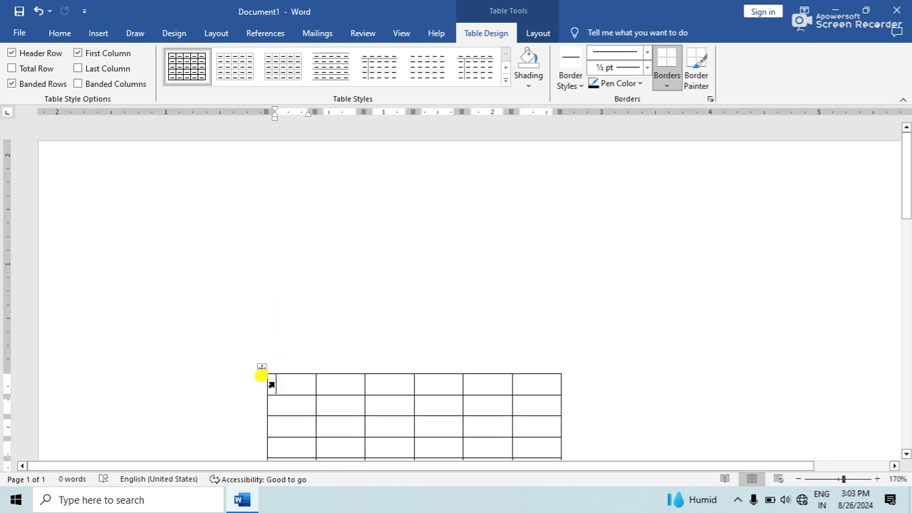
left_click_drag(264, 370, 212, 221)
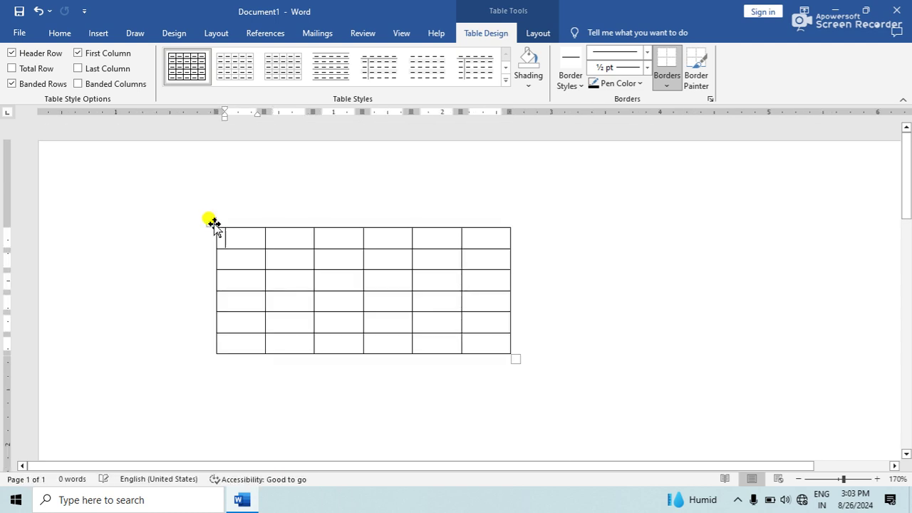
left_click_drag(516, 355, 608, 395)
- Select the table's columns one at a time, from the first through the fifth
left_click(236, 232)
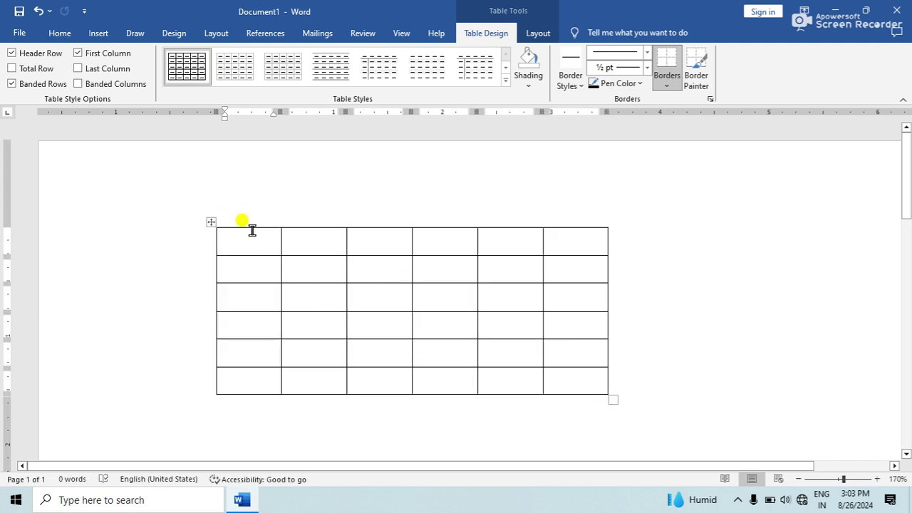
left_click(252, 226)
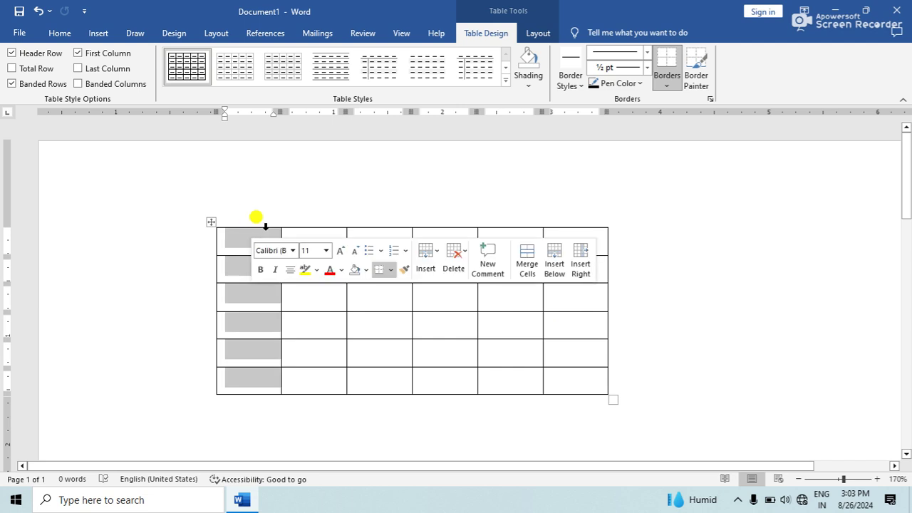
left_click(313, 226)
left_click(388, 226)
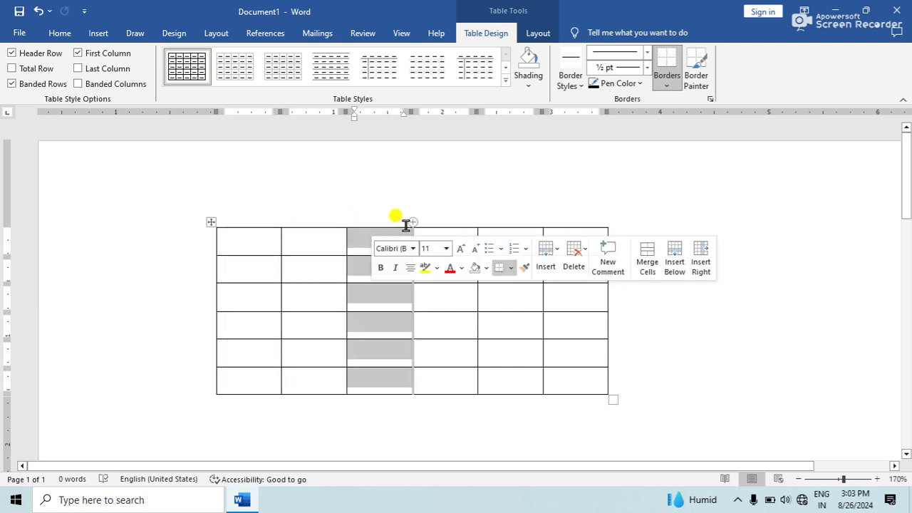
left_click(456, 226)
left_click(500, 225)
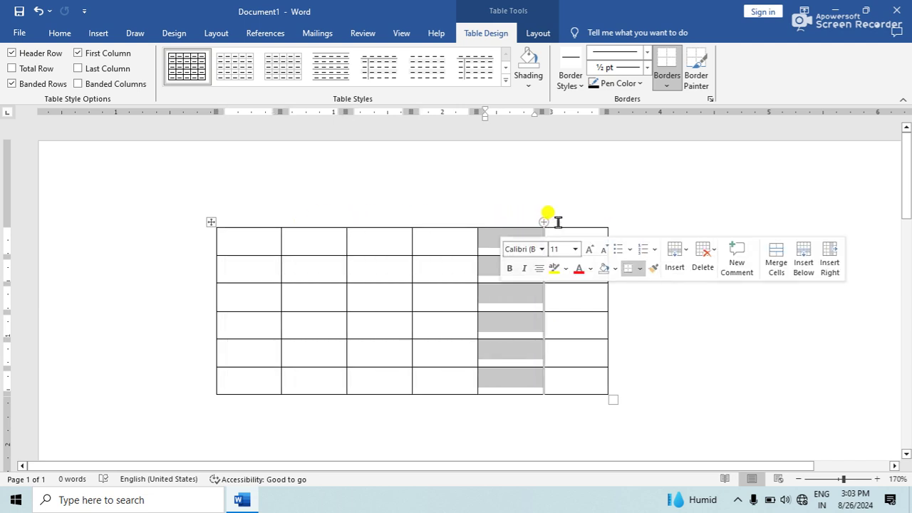
- Select the table's rows one at a time, working down from the first row
left_click(113, 251)
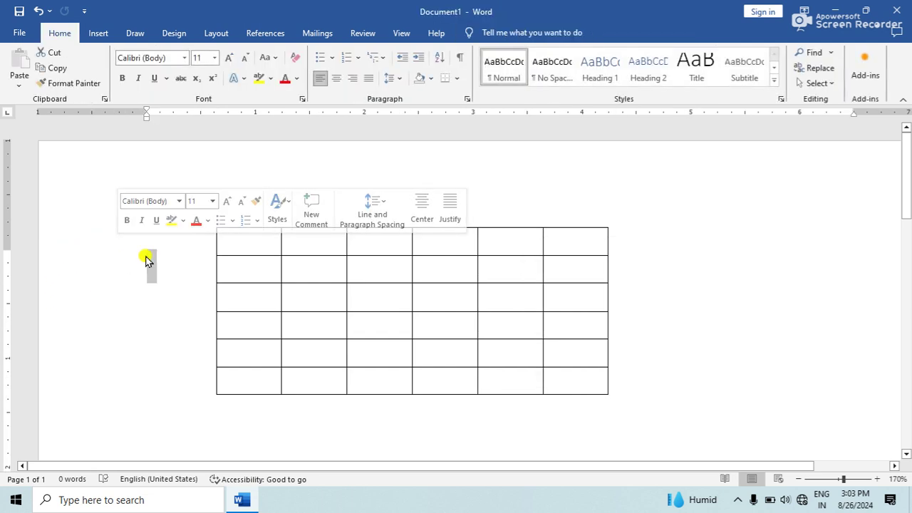
left_click(204, 246)
left_click(204, 278)
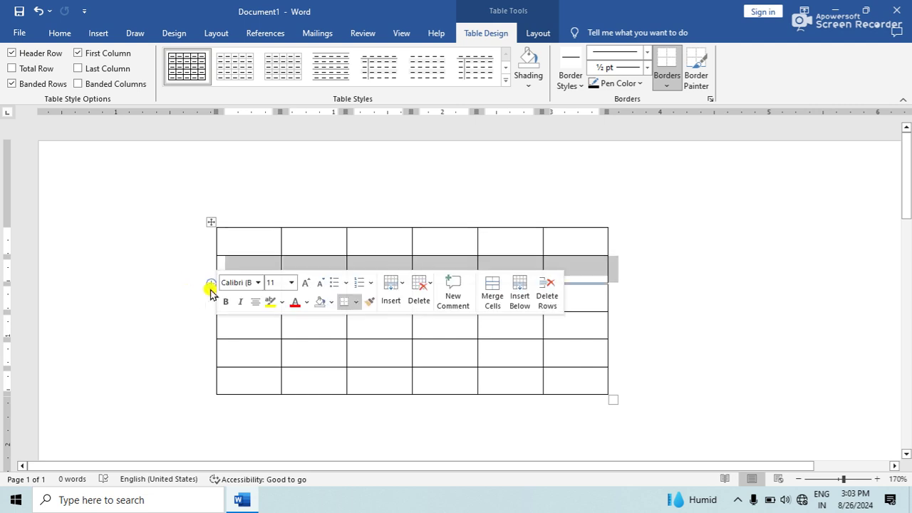
left_click(203, 305)
left_click(204, 327)
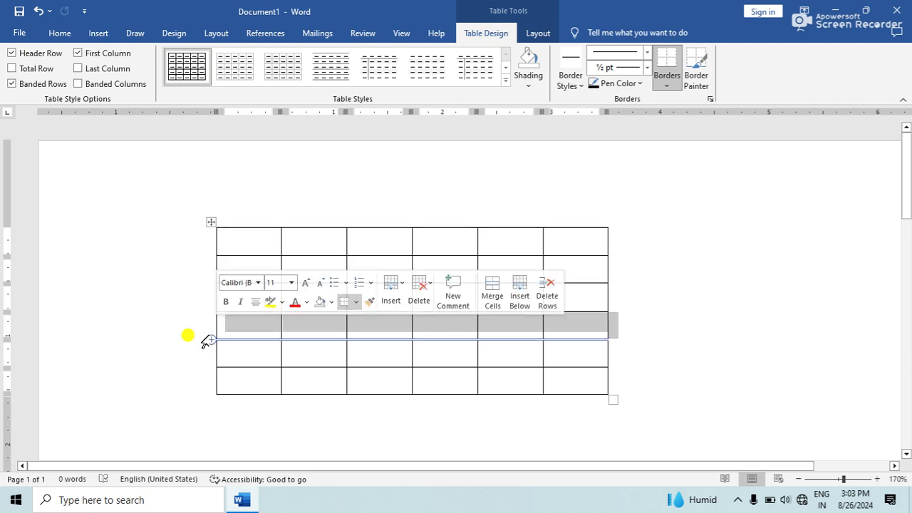
left_click(201, 353)
- Place the cursor in several individual cells of the first and third rows
left_click(247, 241)
left_click(316, 246)
left_click(404, 244)
left_click(306, 295)
left_click(234, 298)
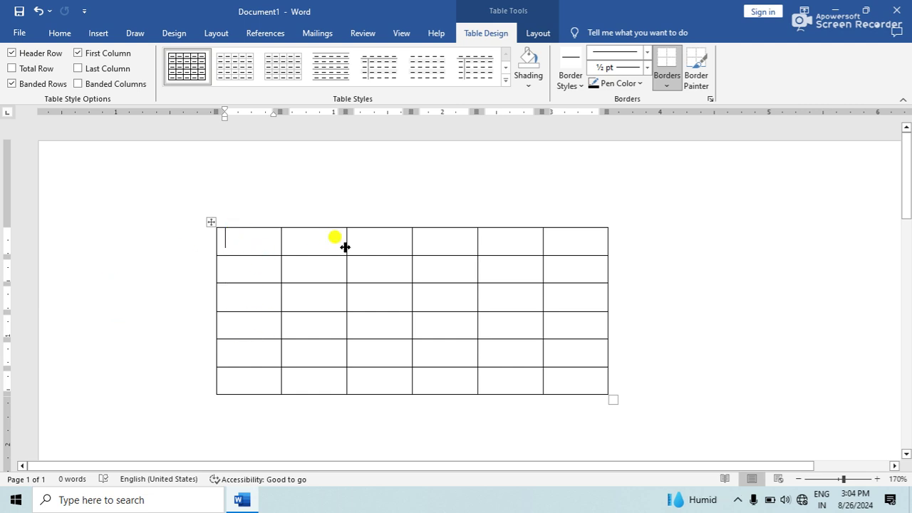
- Select the whole 6-by-6 table and delete it from the document
left_click(211, 224)
left_click(226, 242)
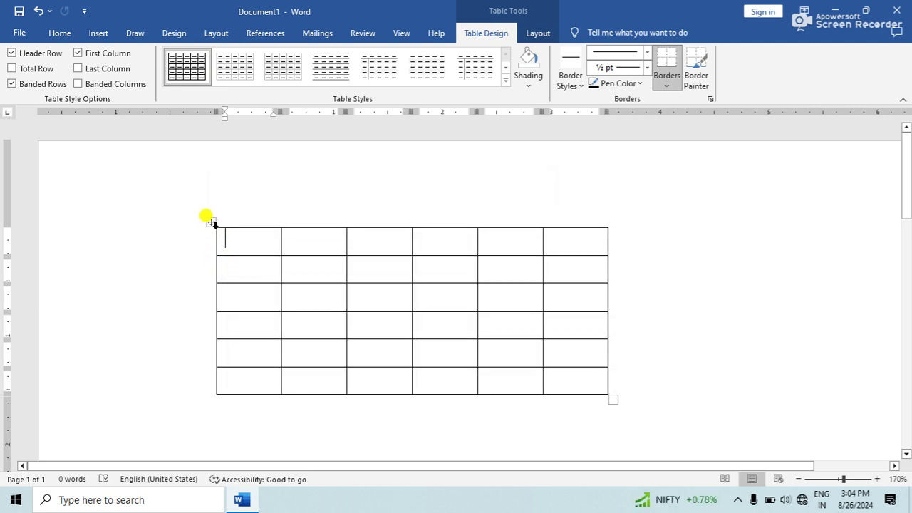
left_click(212, 225)
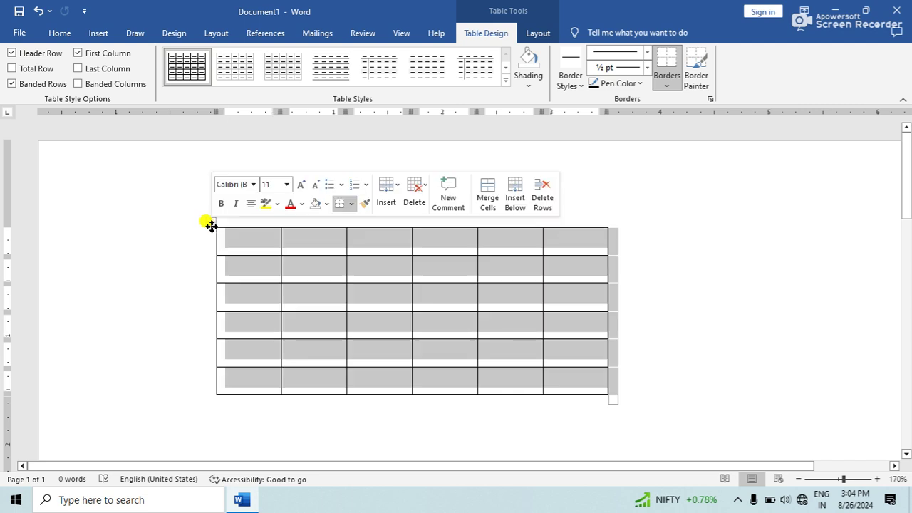
key("BackSpace")
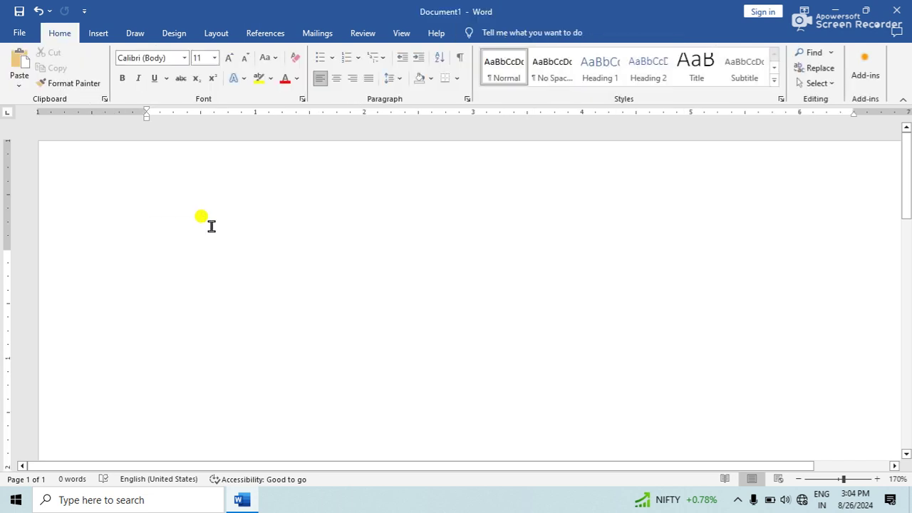
- Set up a new table by entering its dimensions, with 10 columns and 12 rows
left_click(97, 34)
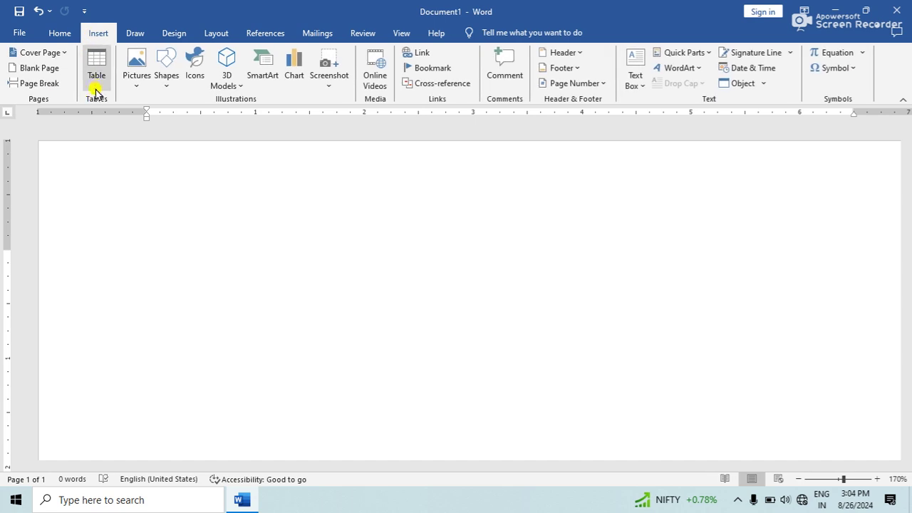
left_click(97, 84)
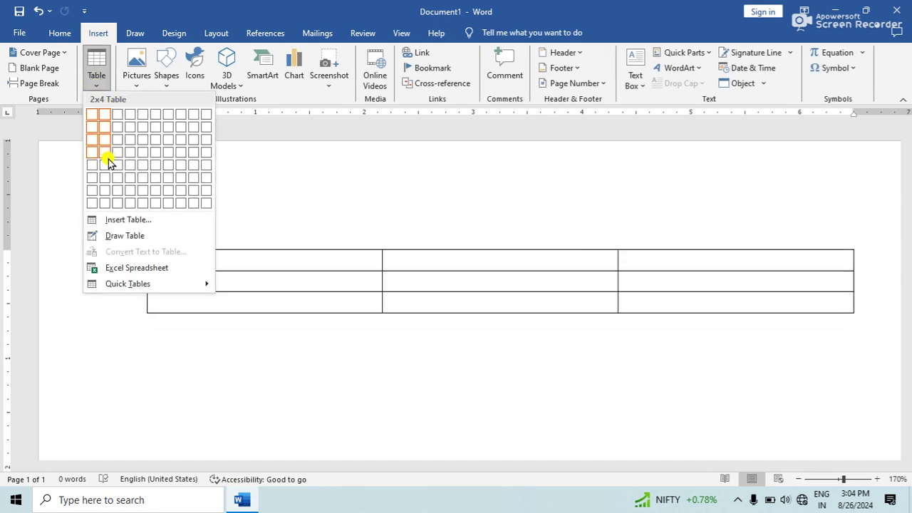
left_click(104, 221)
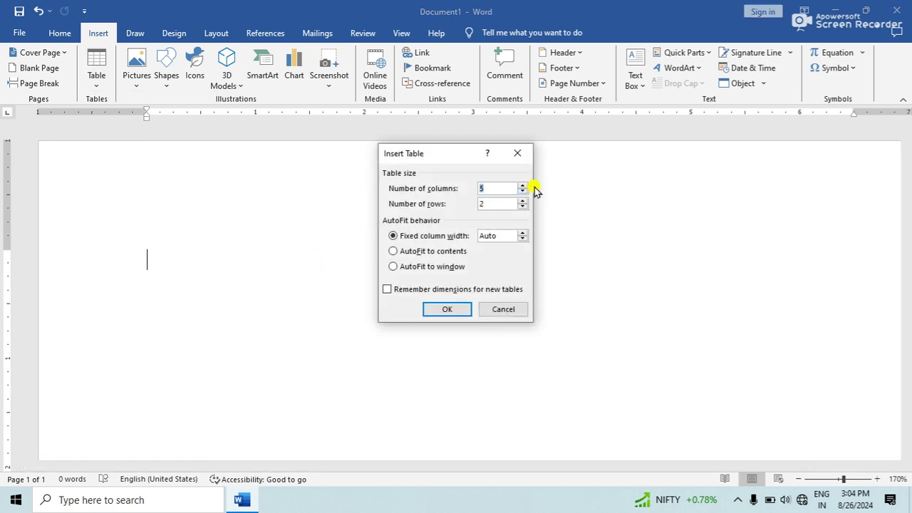
left_click_drag(459, 164, 305, 165)
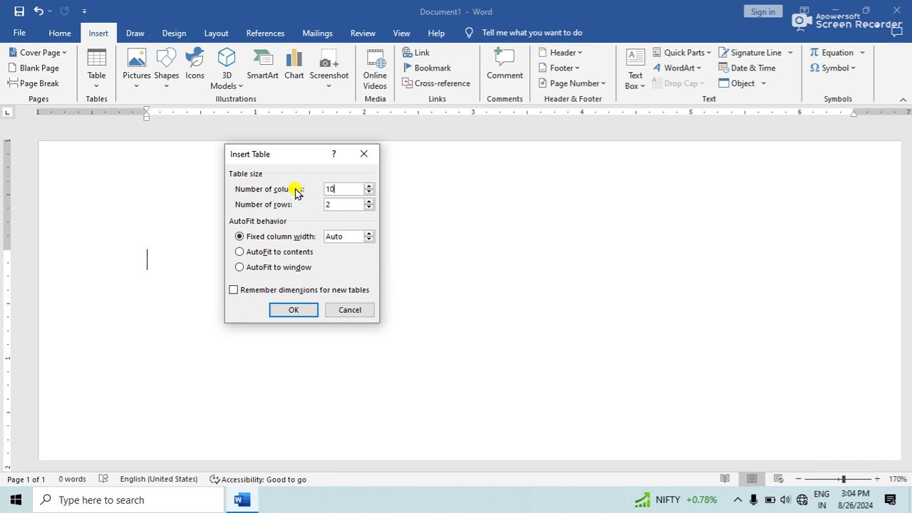
key("Tab")
type("12")
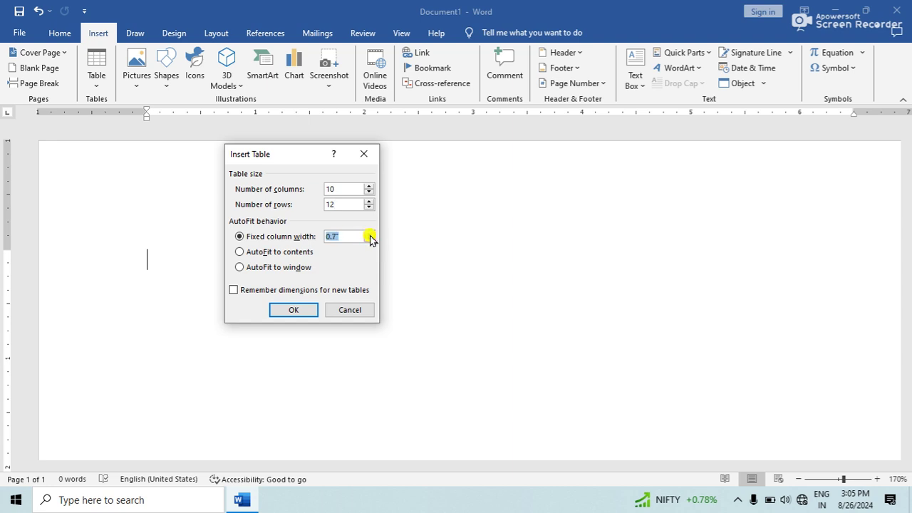
- Try to insert the table with a fixed column width of 2.8"
left_click(369, 234)
left_click(282, 312)
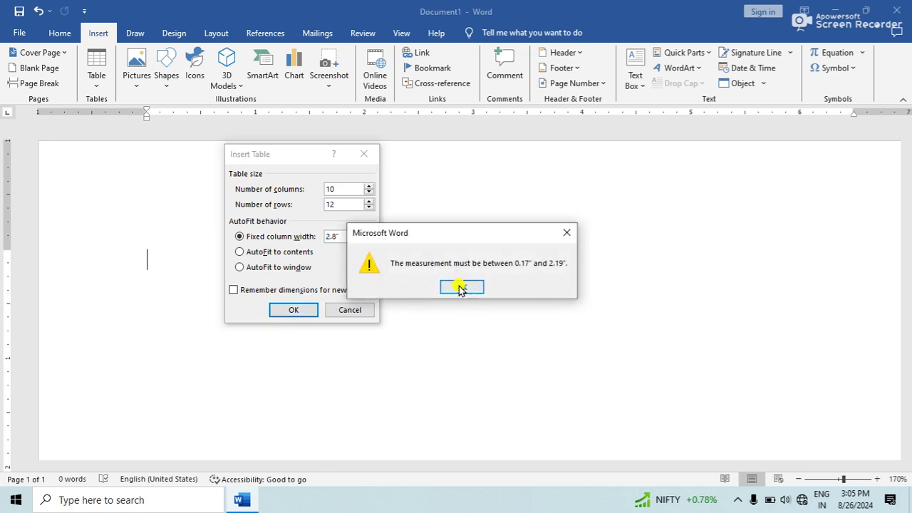
left_click(460, 287)
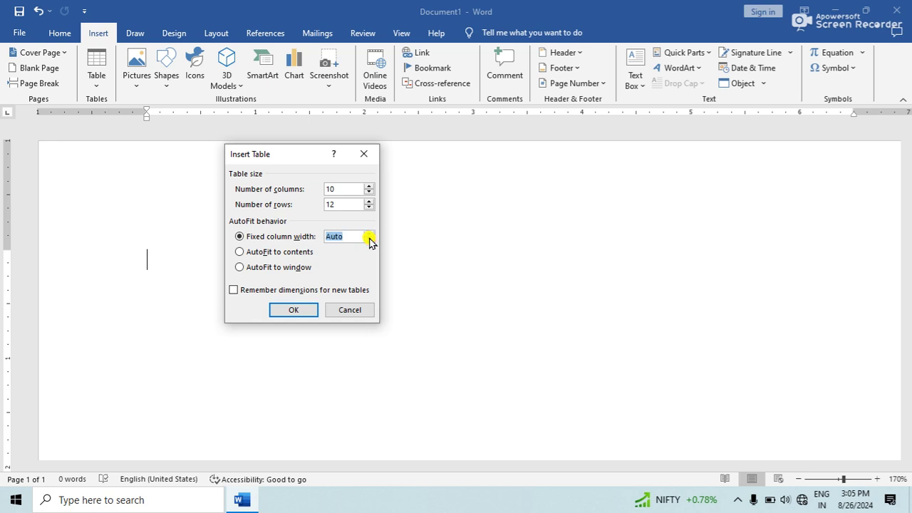
- Insert the table of 10 columns and 12 rows with a fixed column width of about 0.4 inches
left_click(299, 311)
scroll(424, 265, "down", 8)
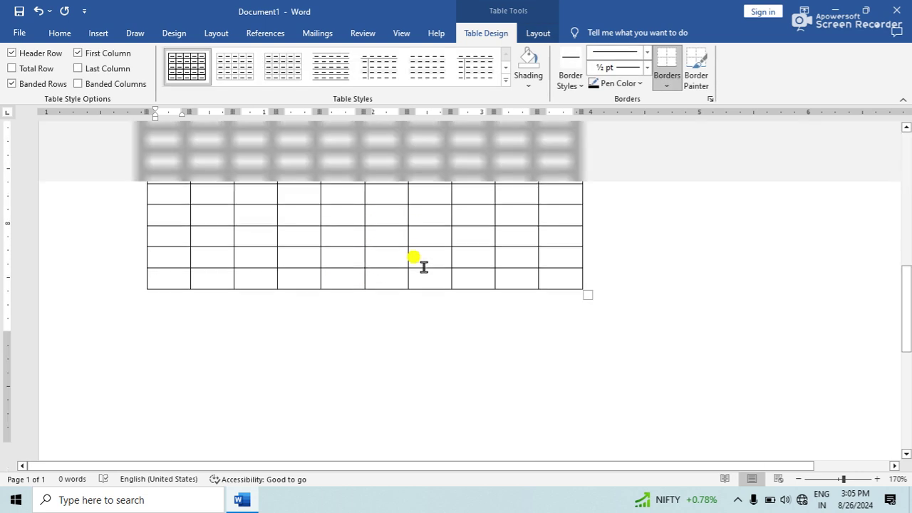
scroll(423, 266, "up", 8)
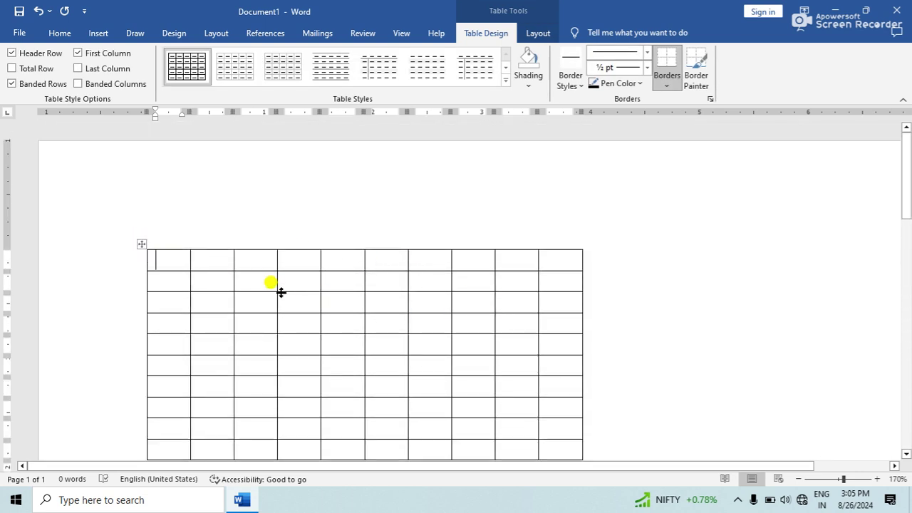
scroll(215, 255, "down", 5)
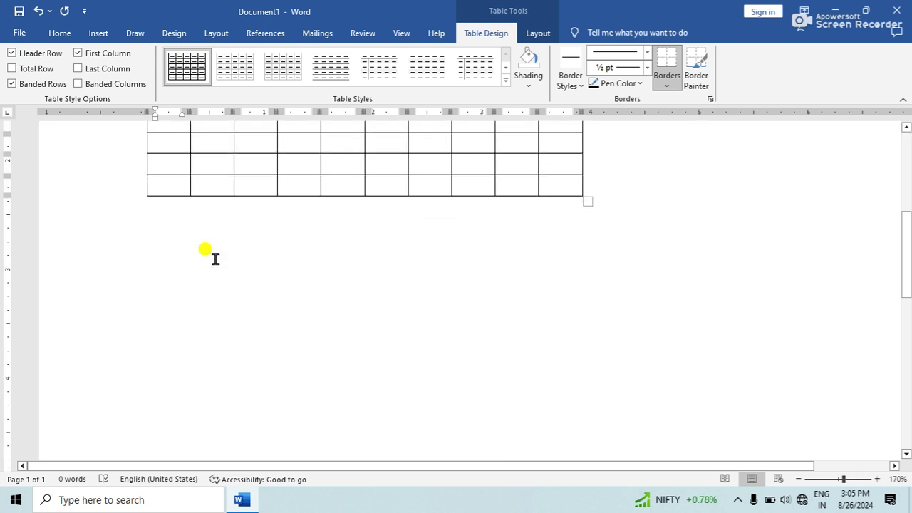
scroll(215, 258, "up", 5)
- Delete the entire table of 10 columns and 12 rows
left_click(142, 246)
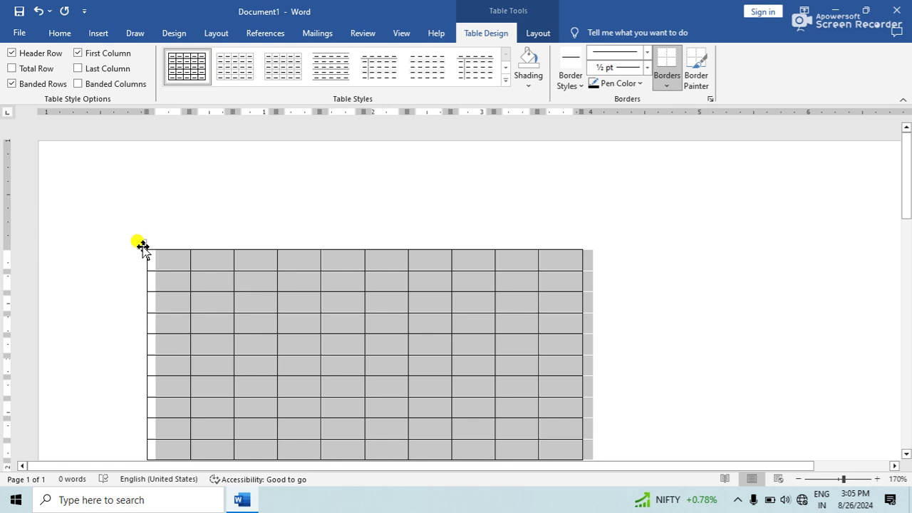
key("BackSpace")
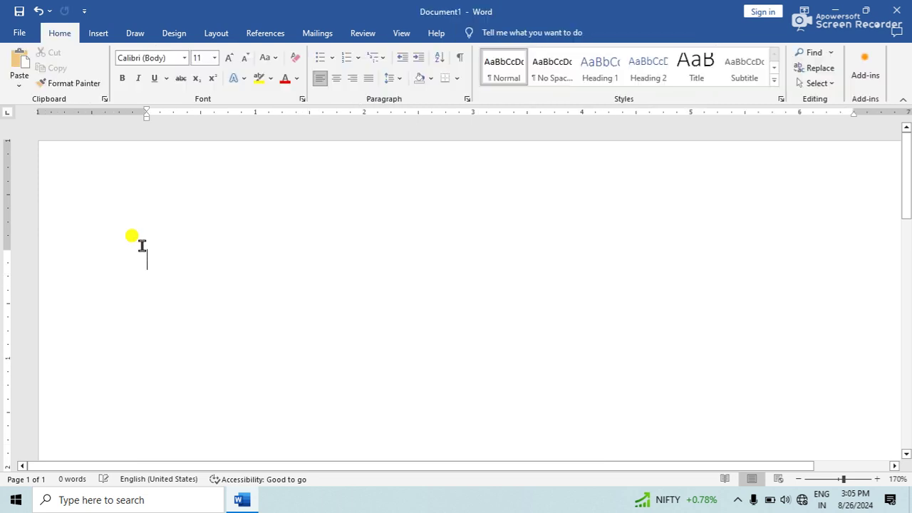
- Insert a table of 5 columns and 2 rows with the fixed column width on Auto, and delete the whole table
left_click(98, 36)
left_click(95, 75)
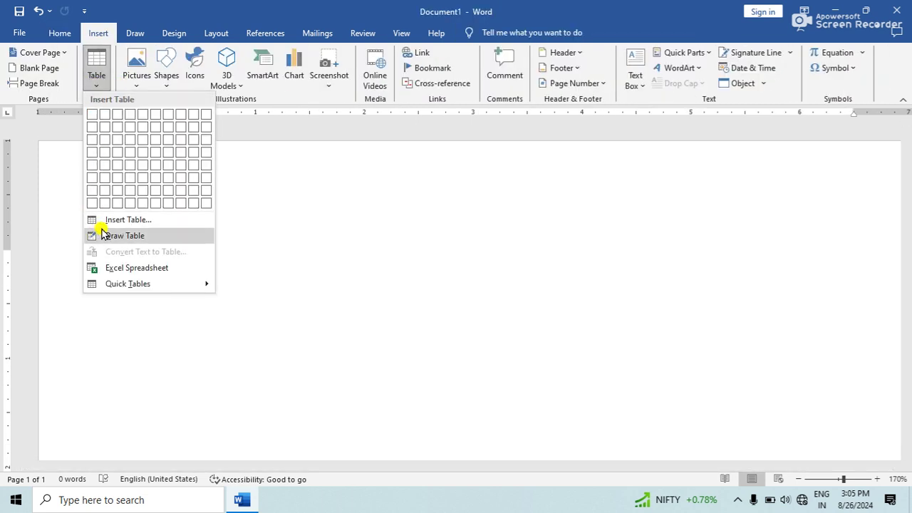
left_click(107, 221)
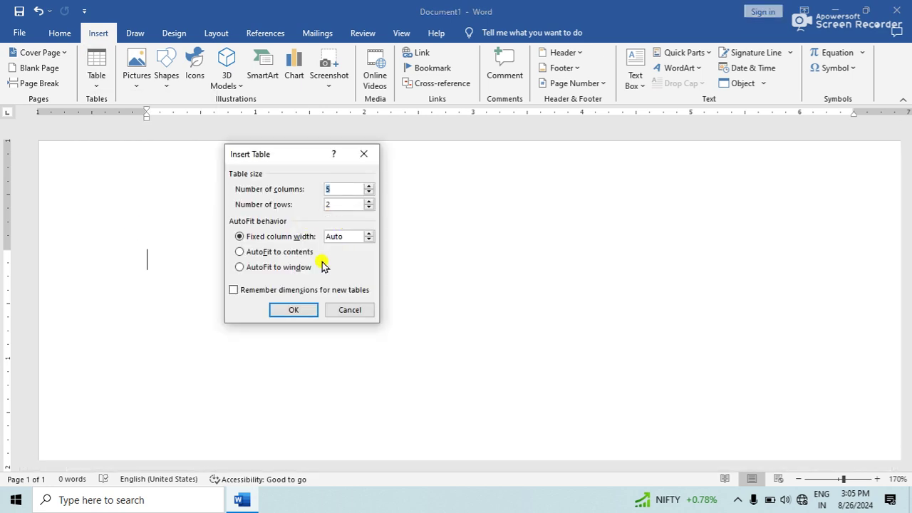
left_click(330, 188)
left_click(300, 308)
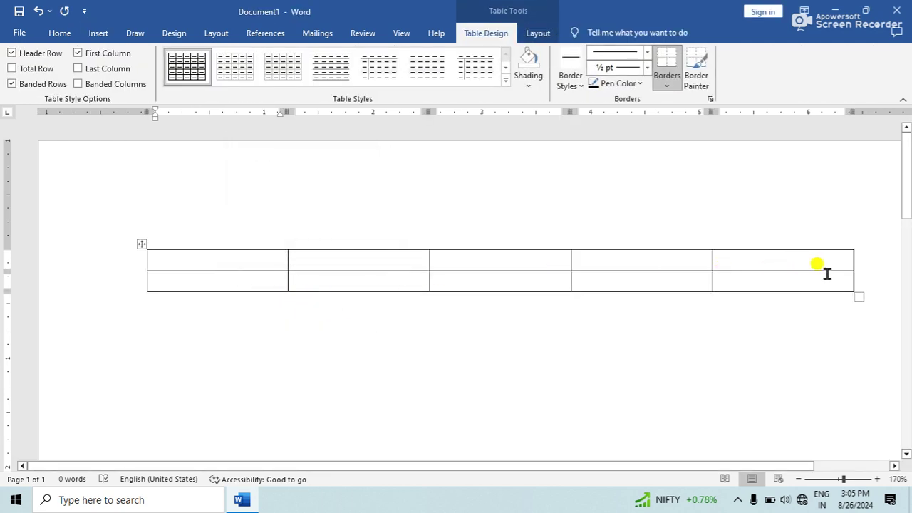
left_click(143, 245)
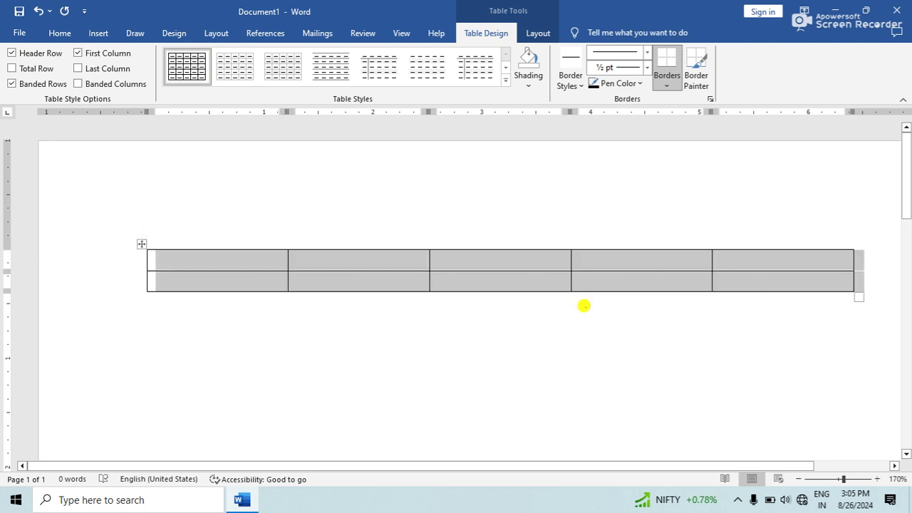
key("BackSpace")
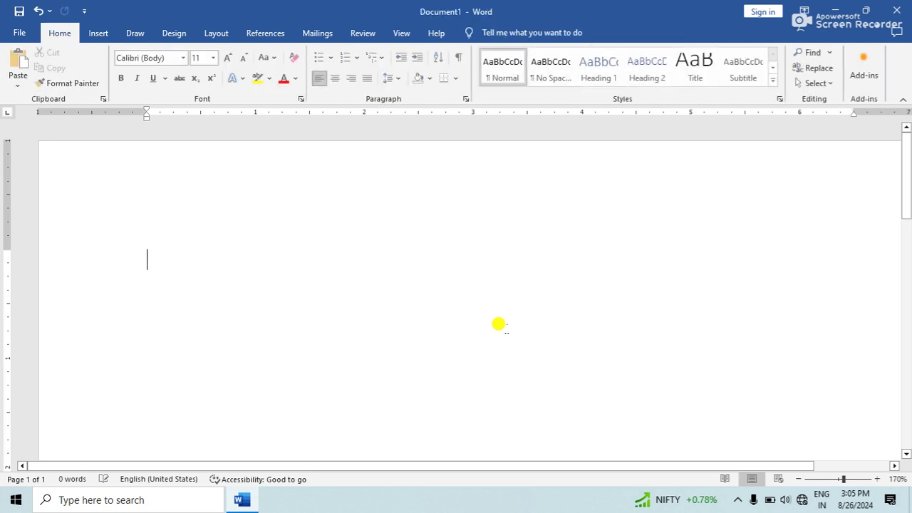
- Insert a table of 7 columns and 4 rows with the AutoFit to contents behavior
left_click(100, 33)
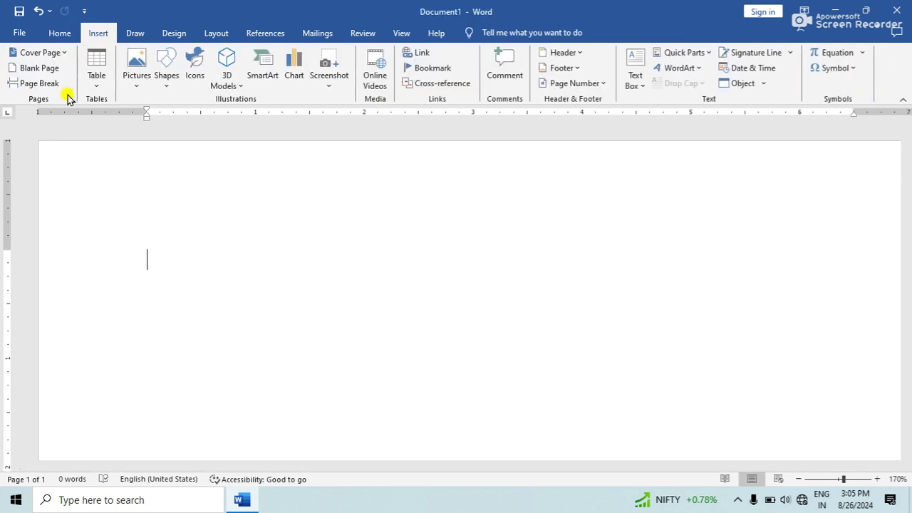
left_click(94, 77)
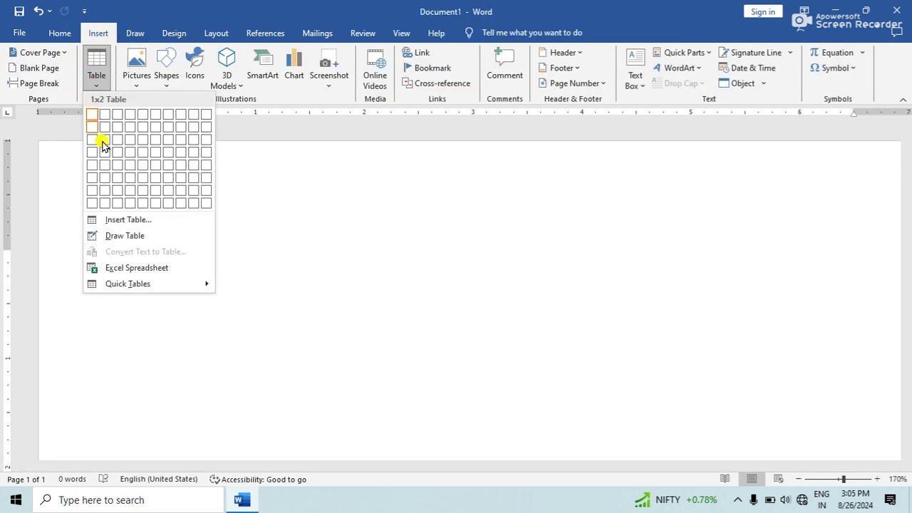
left_click(118, 219)
left_click(256, 254)
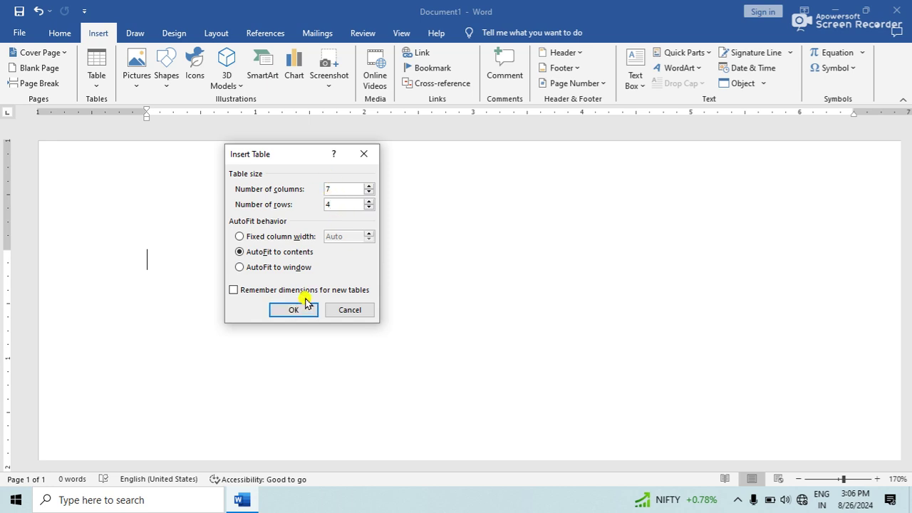
left_click(289, 312)
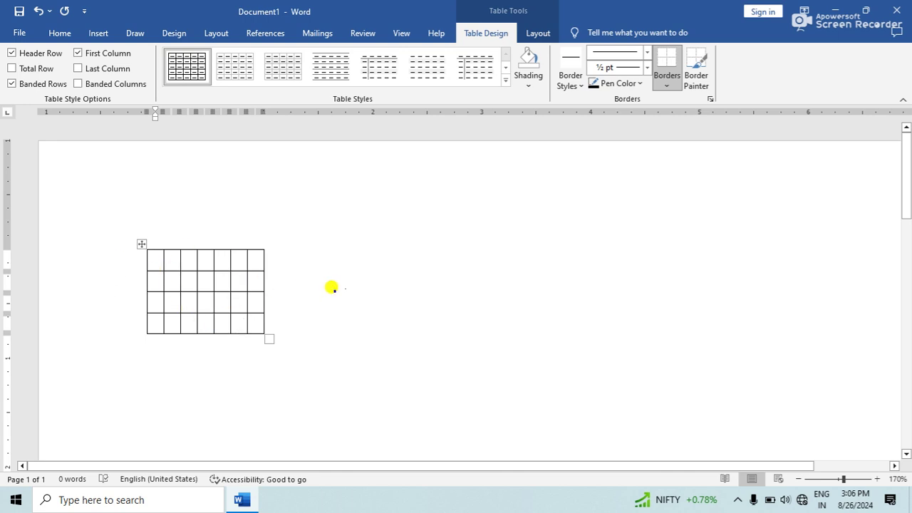
- Fill the first row's cells with rigriujghriuj, jf, fdbhidfiu, fbhd, judrihjiu, jirdhjuri and iujirejnguierguin, and delete the whole table
type("rigriujghriuj")
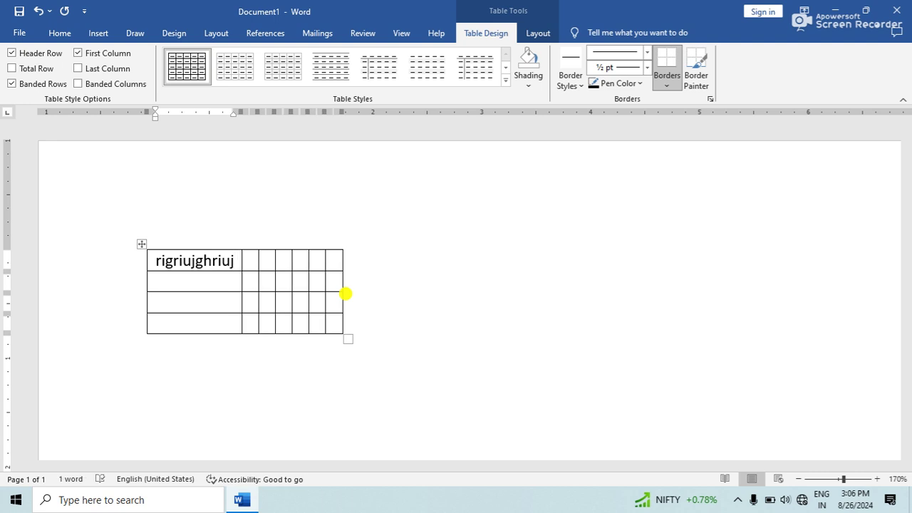
key("Tab")
type("jf")
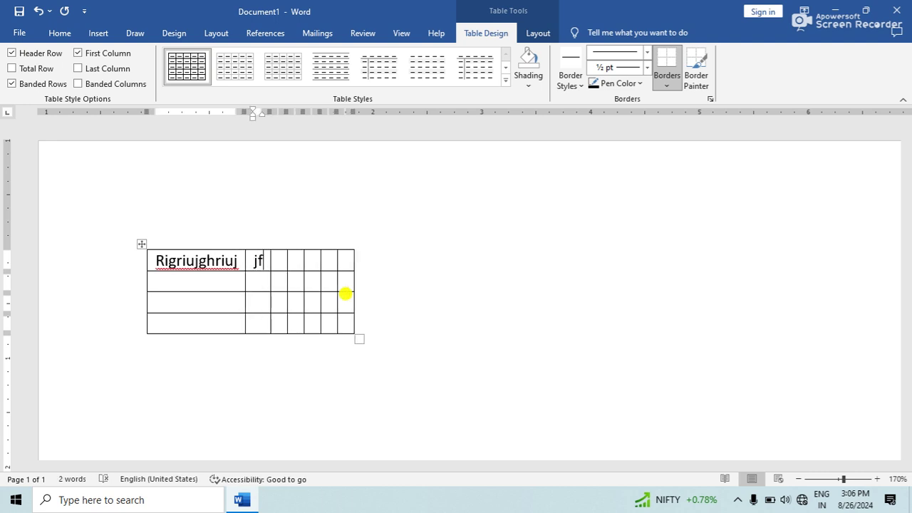
key("Tab")
type("fdbhidfiu")
key("Tab")
type("fbhd")
key("Tab")
type("judrihjiu")
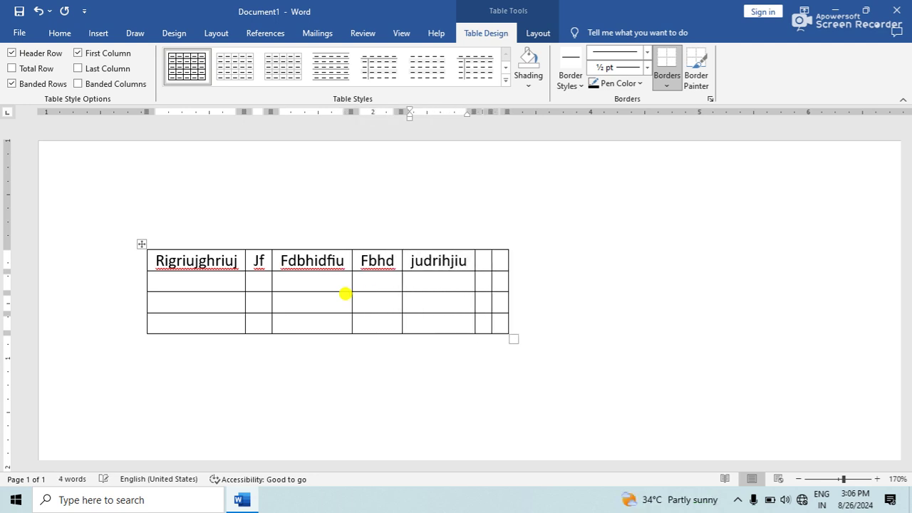
key("Tab")
type("jirdhjuri")
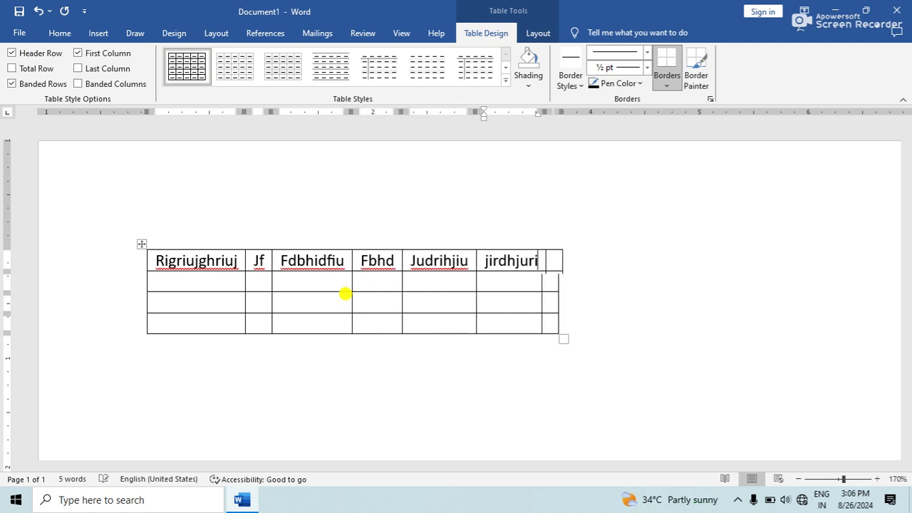
key("Tab")
type("iujirejnguierguin")
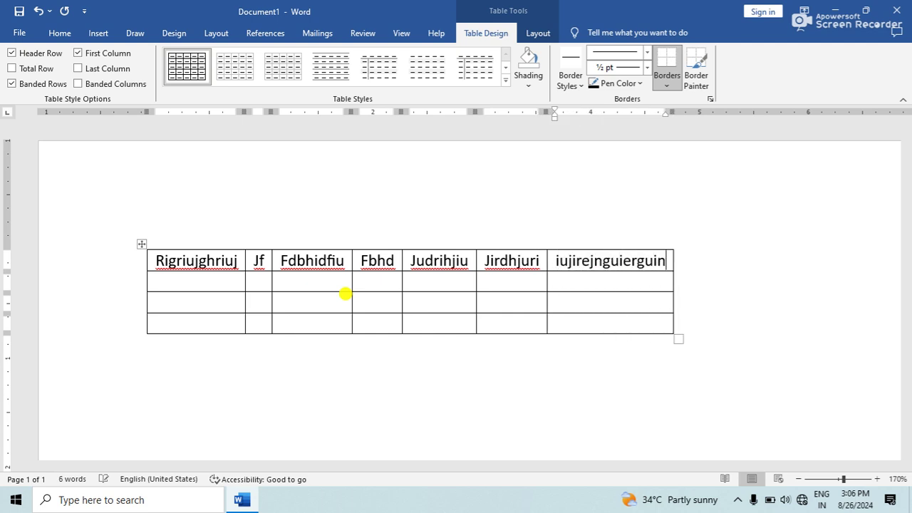
left_click(142, 244)
key("BackSpace")
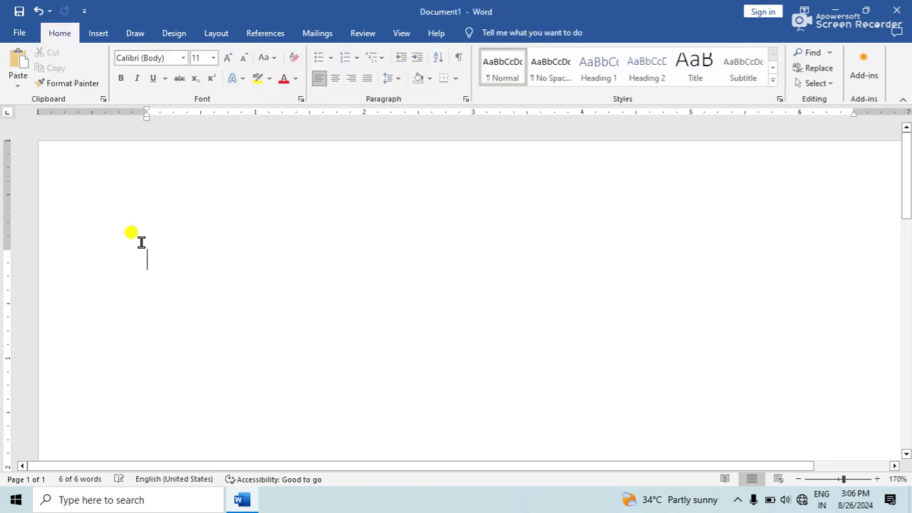
- Set up a new table of 7 columns and 6 rows with the AutoFit to window behavior
left_click(99, 32)
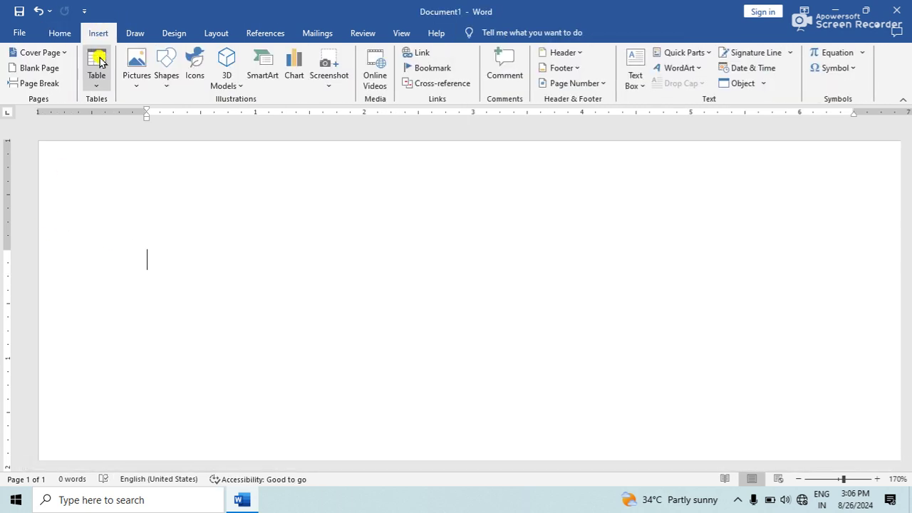
left_click(96, 79)
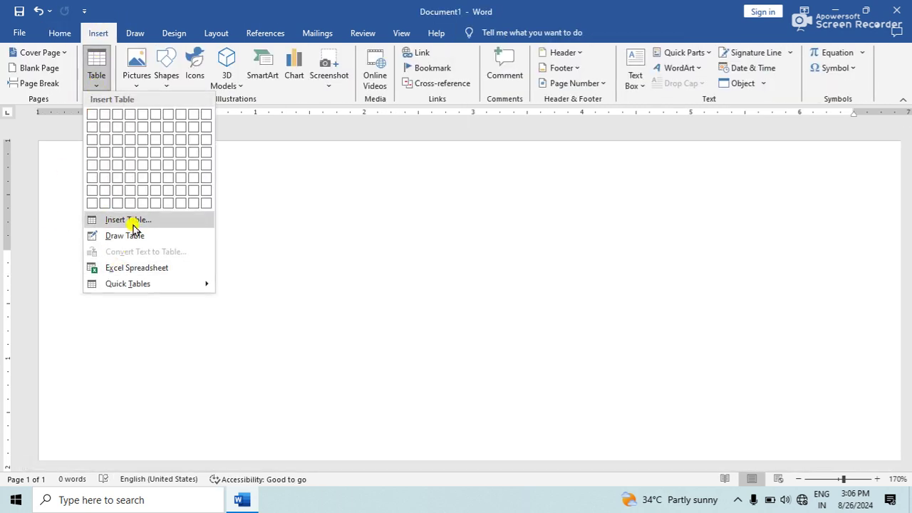
left_click(133, 223)
left_click(242, 267)
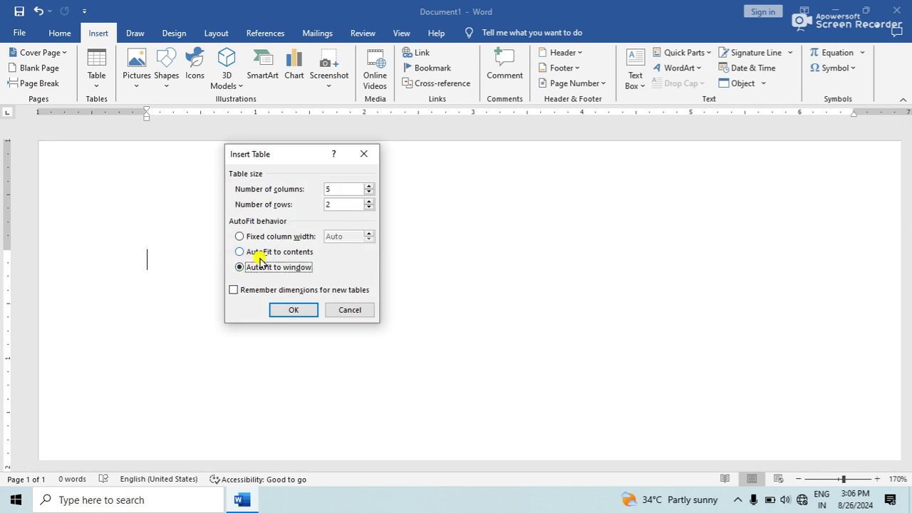
left_click(368, 201)
left_click(369, 201)
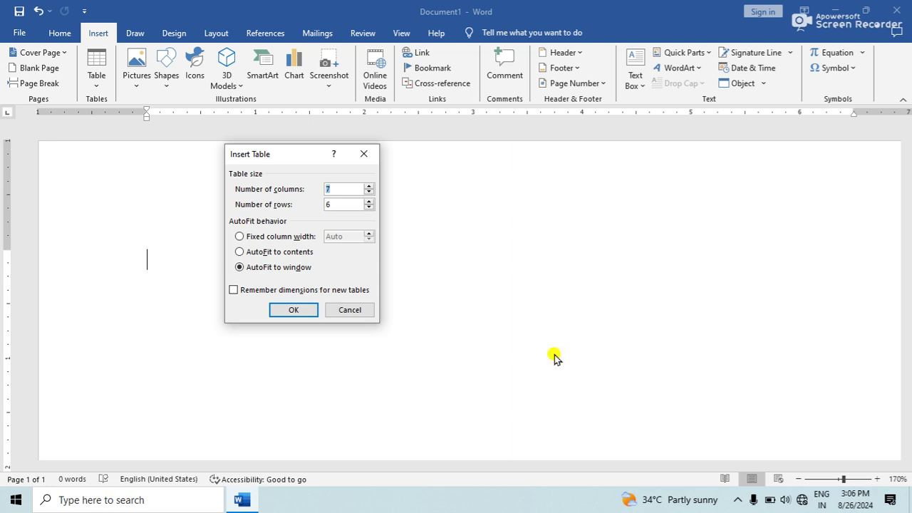
- Try a fixed column width of 0.5" for the new table
left_click(241, 238)
left_click(367, 241)
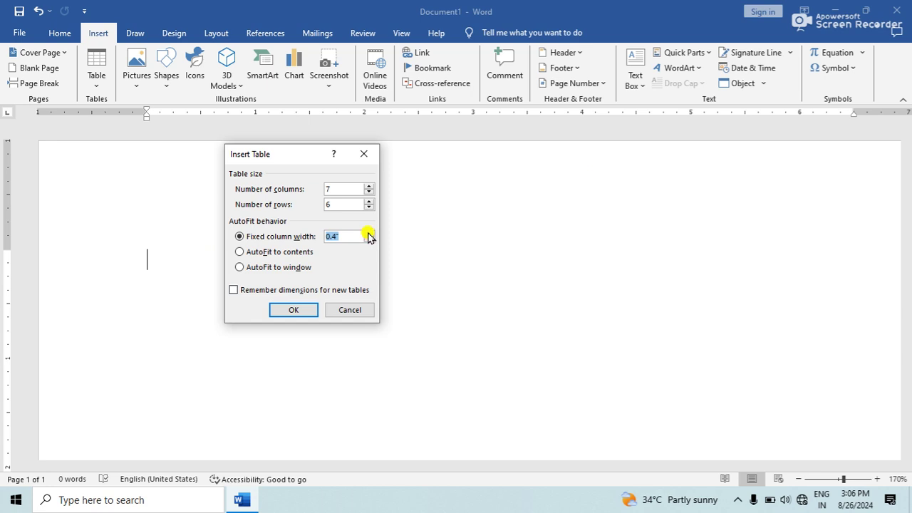
left_click(368, 233)
left_click(349, 236)
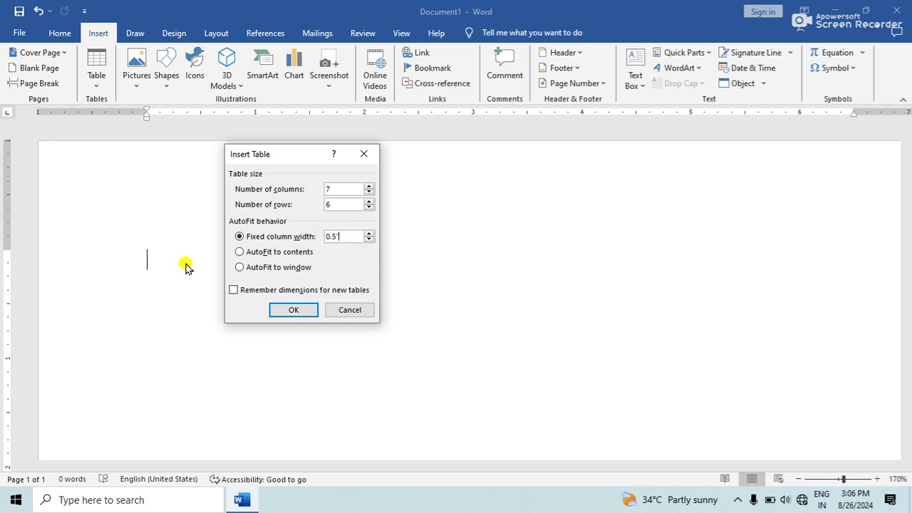
- Insert the table of 7 columns and 6 rows with AutoFit to window, and delete the whole table
left_click(240, 268)
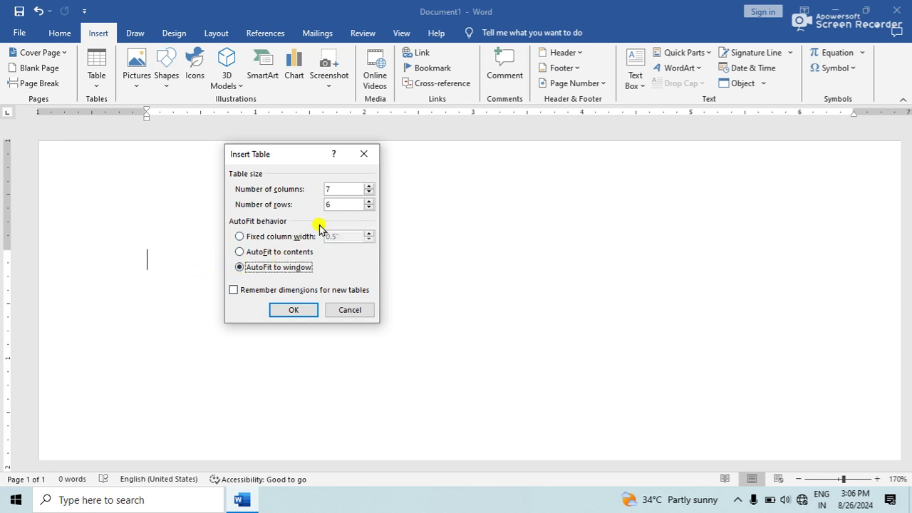
left_click(332, 189)
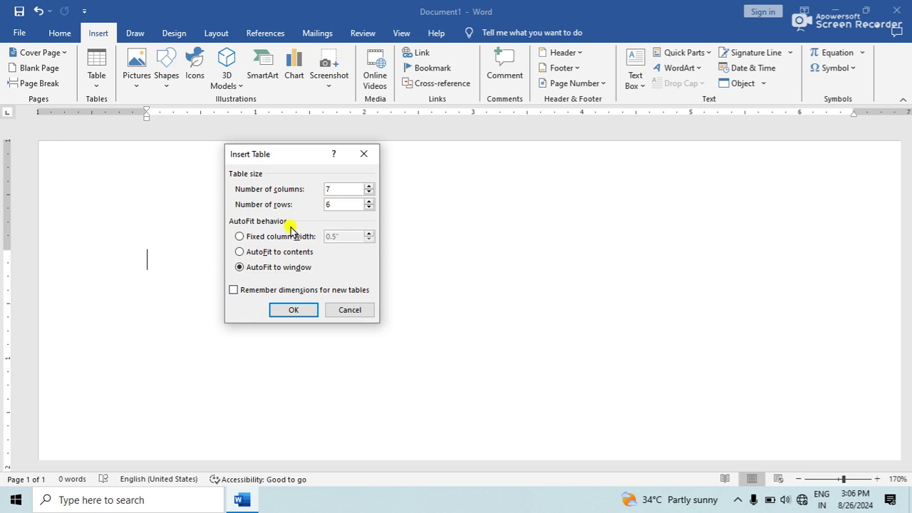
left_click(292, 311)
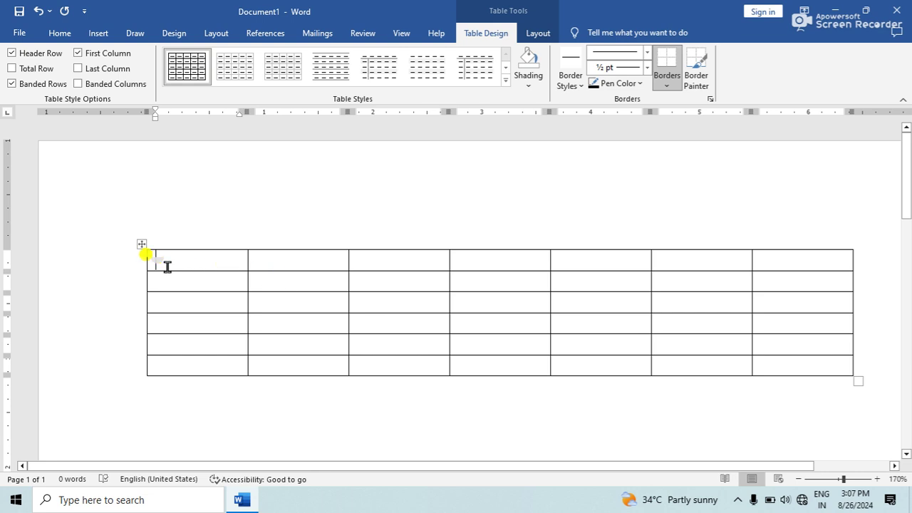
left_click(142, 244)
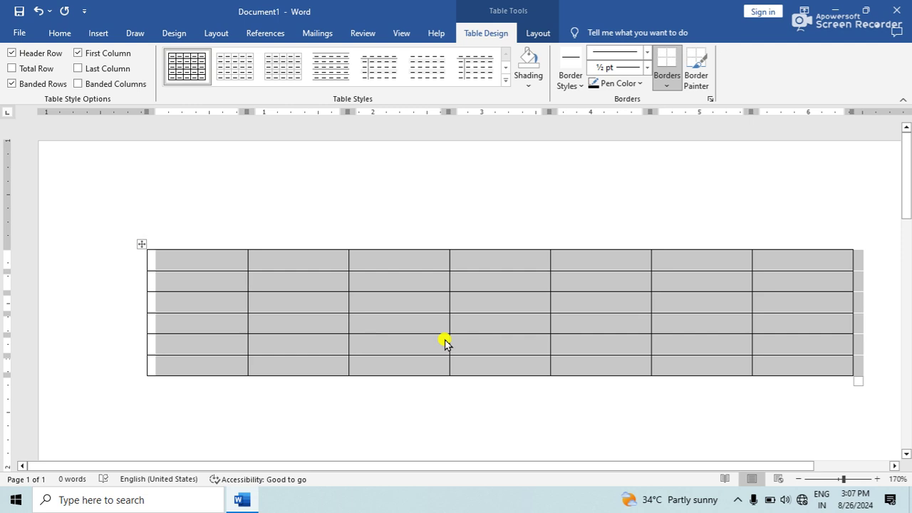
key("BackSpace")
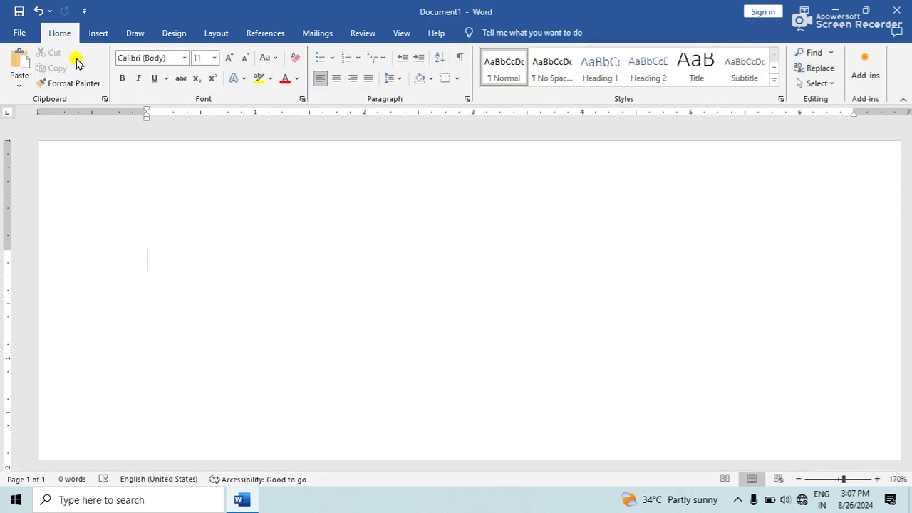
- Insert a table of 7 columns and 5 rows with its dimensions remembered for new tables, and delete the whole table
left_click(96, 45)
left_click(96, 72)
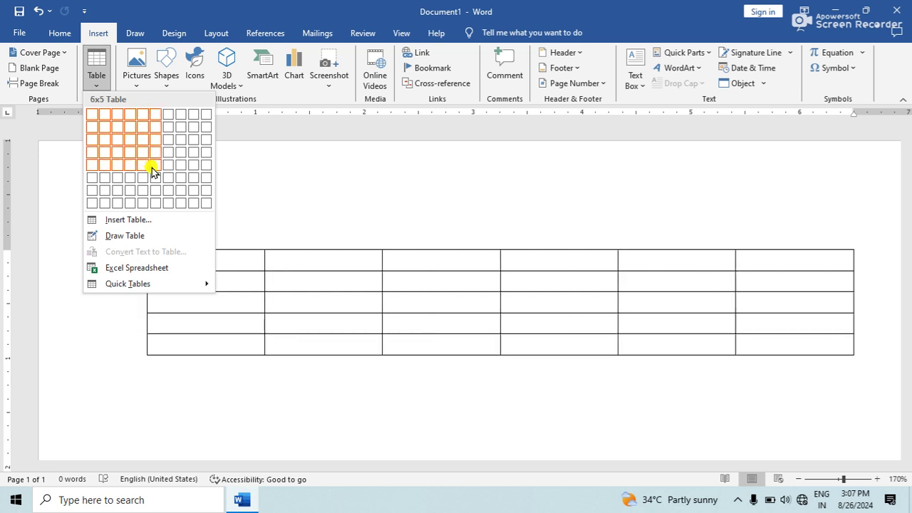
left_click(142, 220)
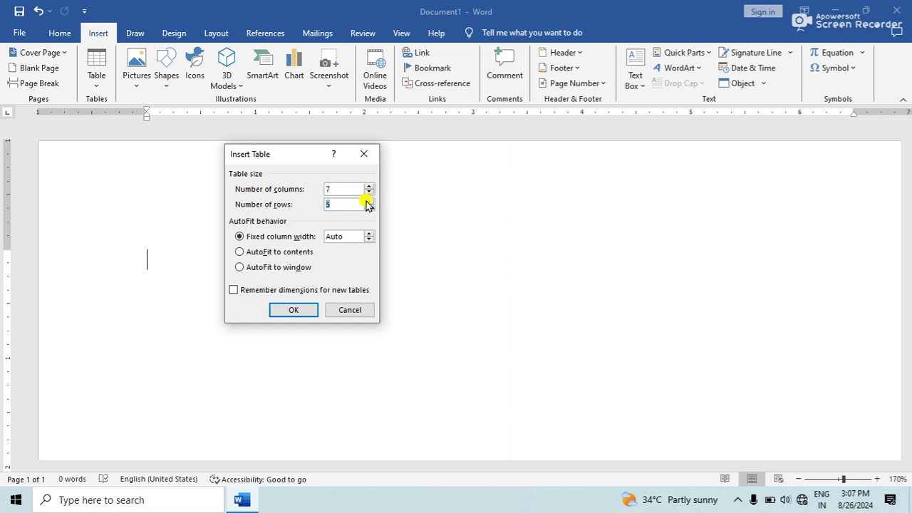
left_click(338, 205)
left_click(338, 190)
left_click(234, 290)
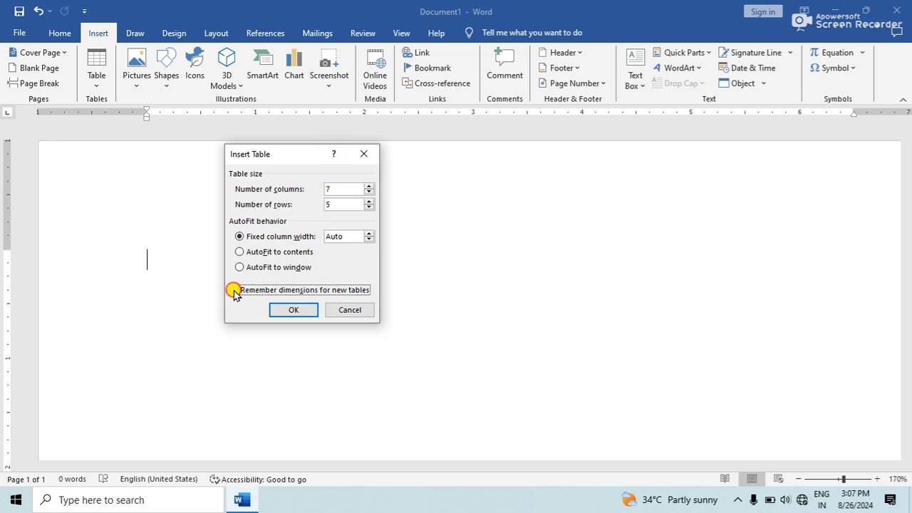
left_click(294, 310)
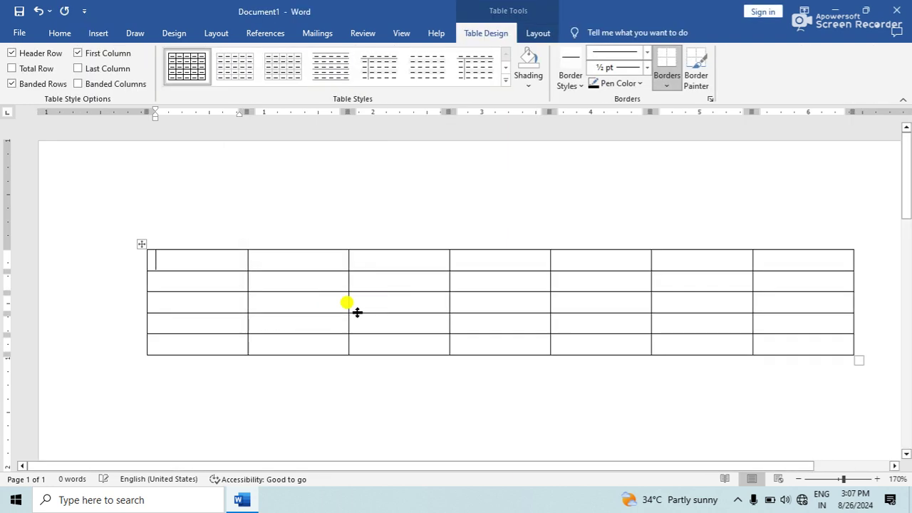
left_click(139, 246)
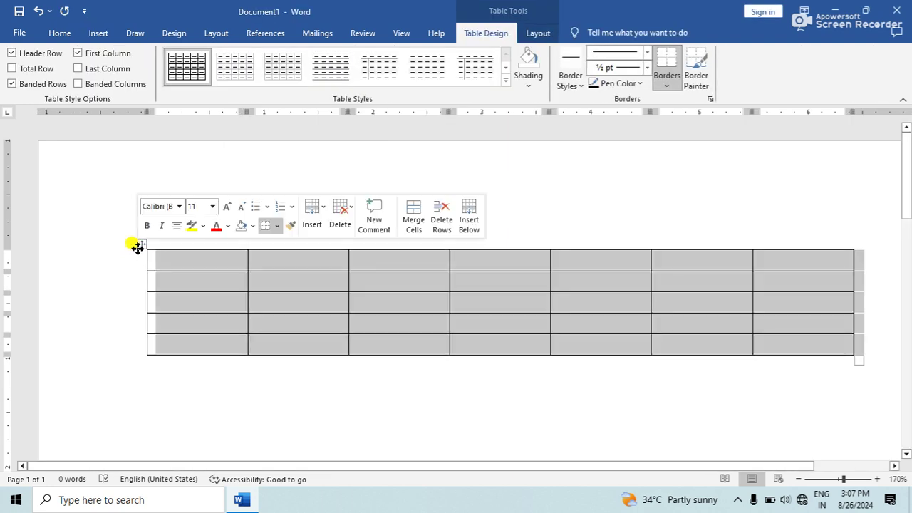
key("BackSpace")
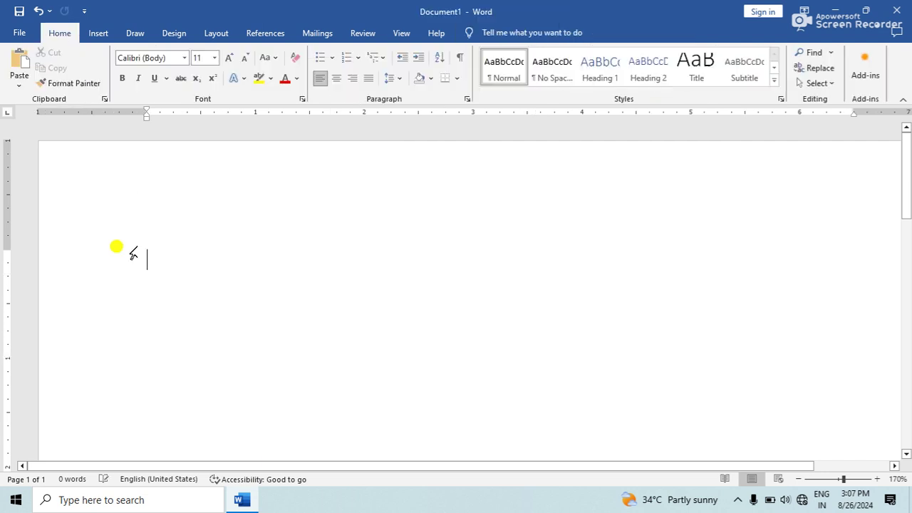
- Check the remembered column and row counts offered for a new table, and close the settings without inserting it
left_click(93, 40)
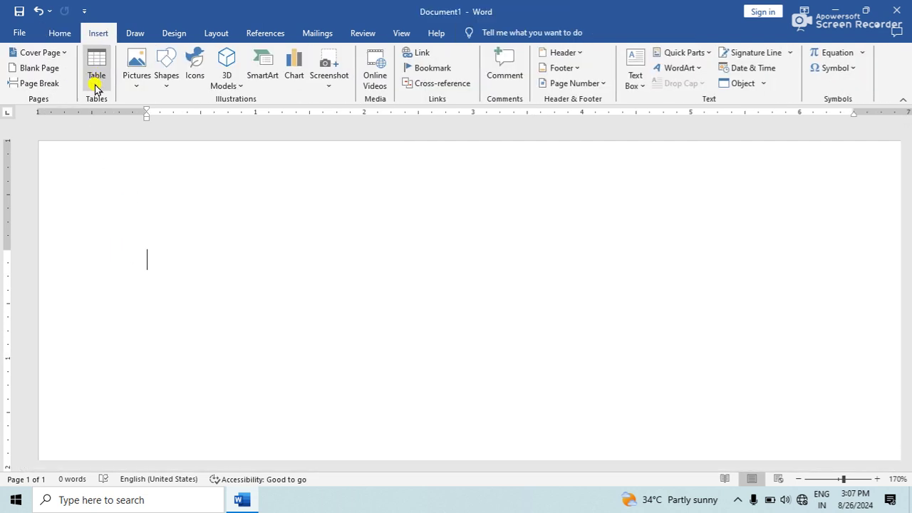
left_click(93, 80)
left_click(111, 220)
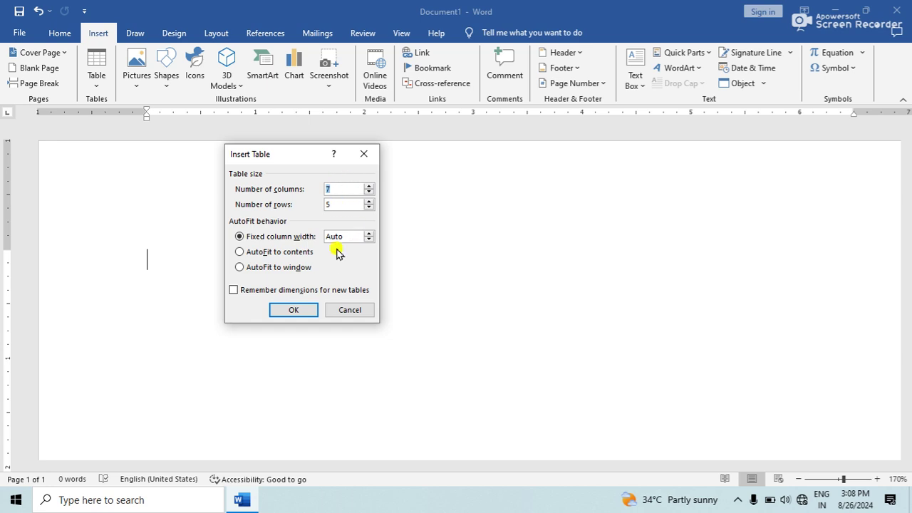
left_click(345, 314)
- Draw the outer border of a freehand table about 3.15" wide and 1.79" high with Draw Table
left_click(98, 81)
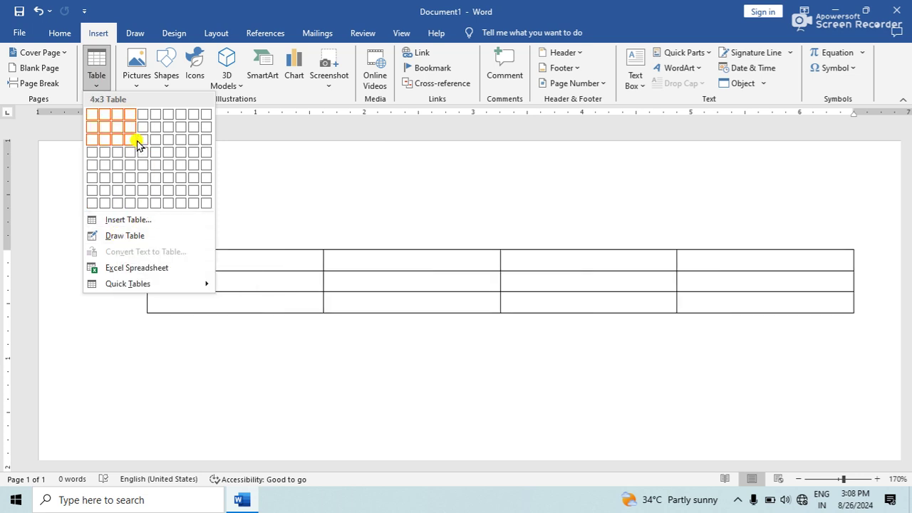
left_click(156, 236)
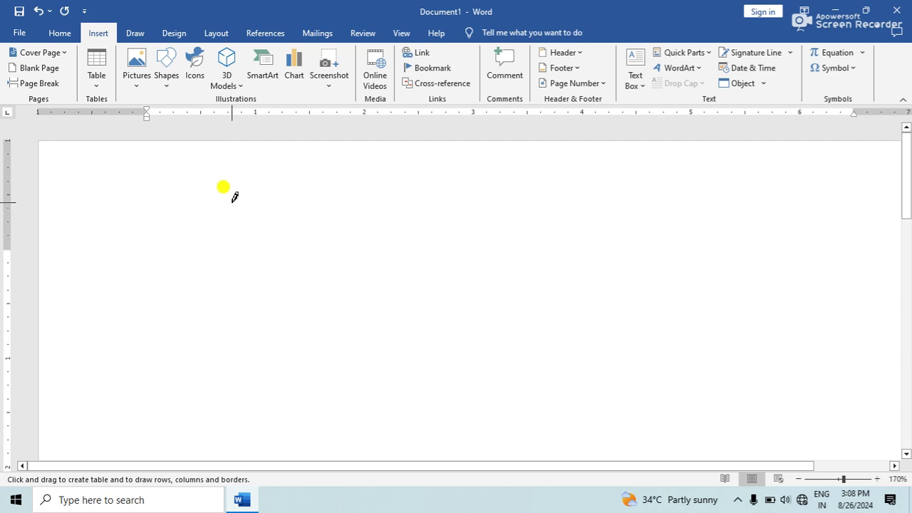
mouse_move(208, 199)
left_mouse_down()
mouse_move(602, 342)
mouse_move(615, 382)
mouse_move(547, 388)
left_mouse_up()
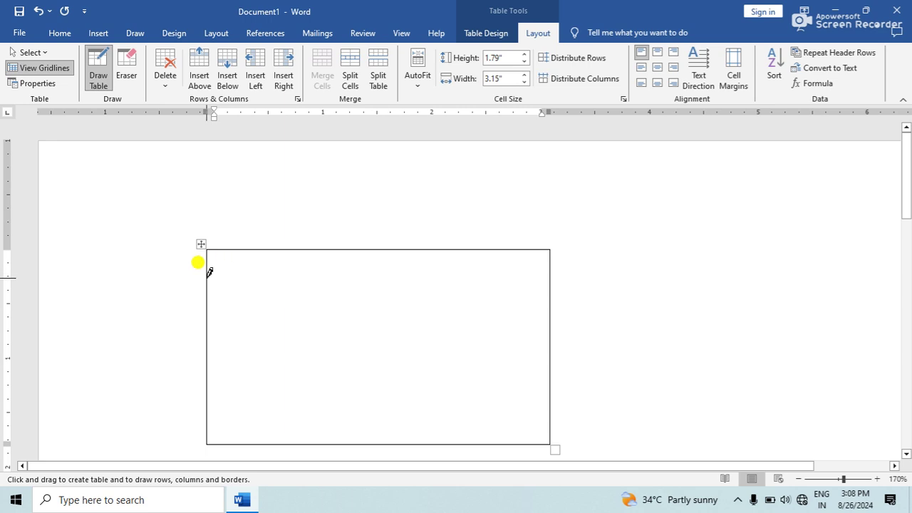
- Draw two horizontal lines across the table, a vertical line through its upper two rows, and another vertical line within the second row
mouse_move(208, 272)
left_mouse_down()
mouse_move(456, 288)
mouse_move(555, 279)
left_mouse_up()
left_click_drag(206, 346, 479, 346)
left_click_drag(305, 251, 305, 345)
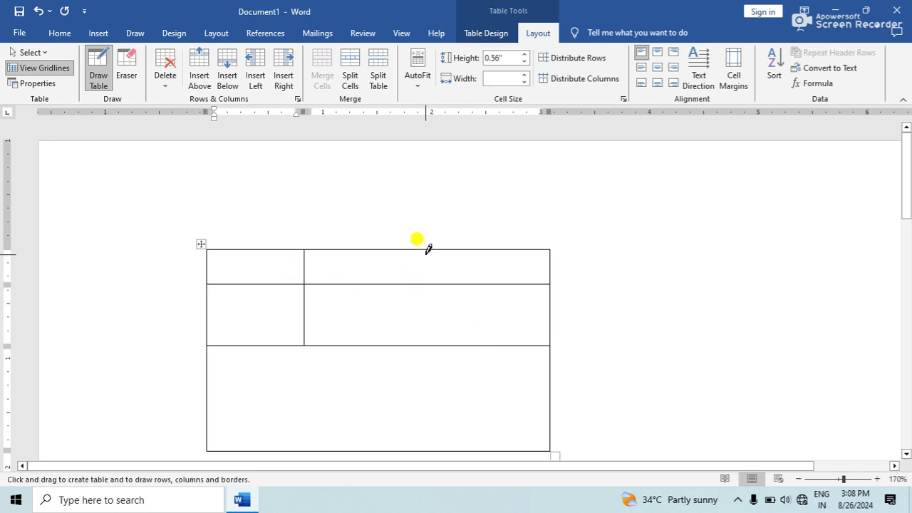
left_click_drag(421, 274, 419, 345)
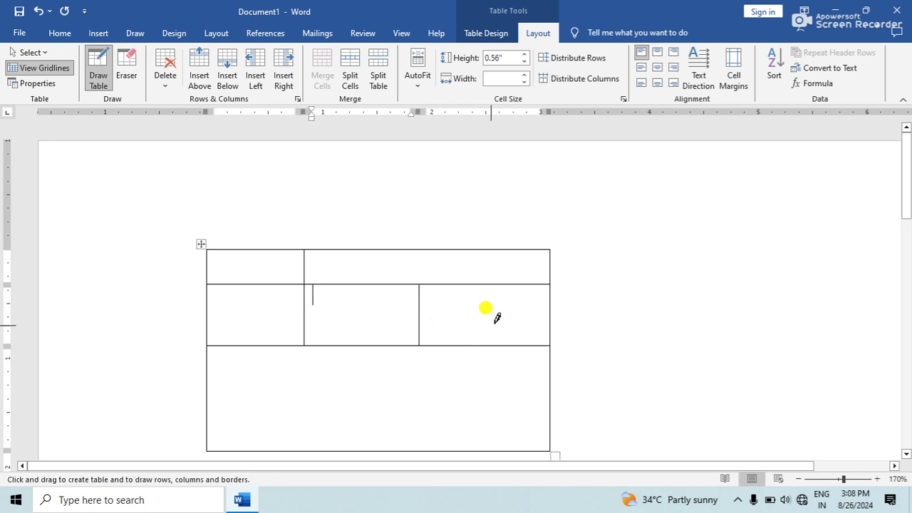
- Divide the large bottom cell into five cells of unequal size, and add a vertical line near the right end of the upper two rows
scroll(518, 282, "down", 5)
scroll(517, 282, "up", 5)
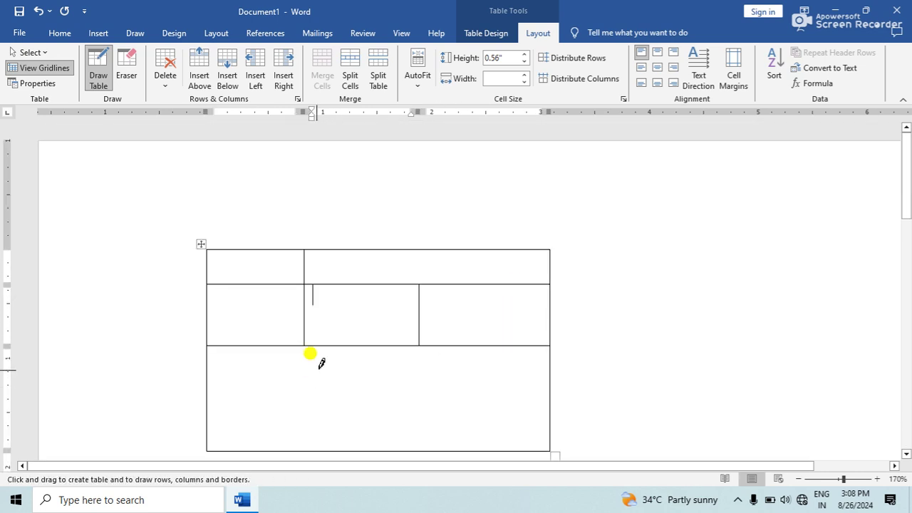
mouse_move(340, 345)
left_mouse_down()
mouse_move(339, 448)
mouse_move(369, 414)
mouse_move(544, 393)
mouse_move(556, 399)
mouse_move(549, 420)
left_mouse_up()
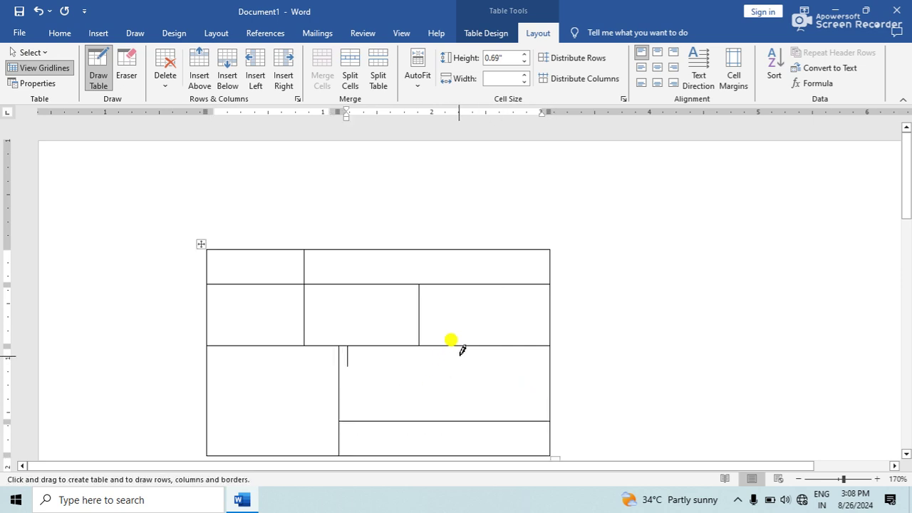
left_click_drag(462, 347, 459, 449)
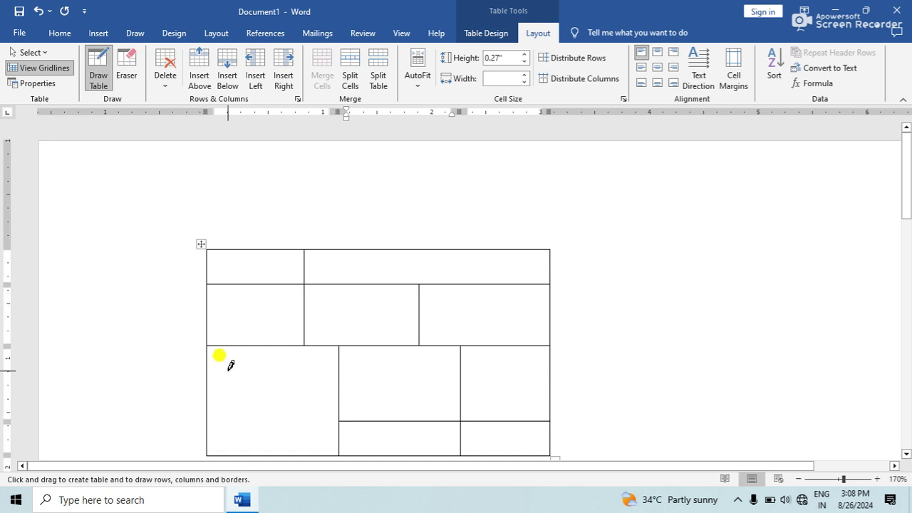
left_click_drag(212, 385, 324, 383)
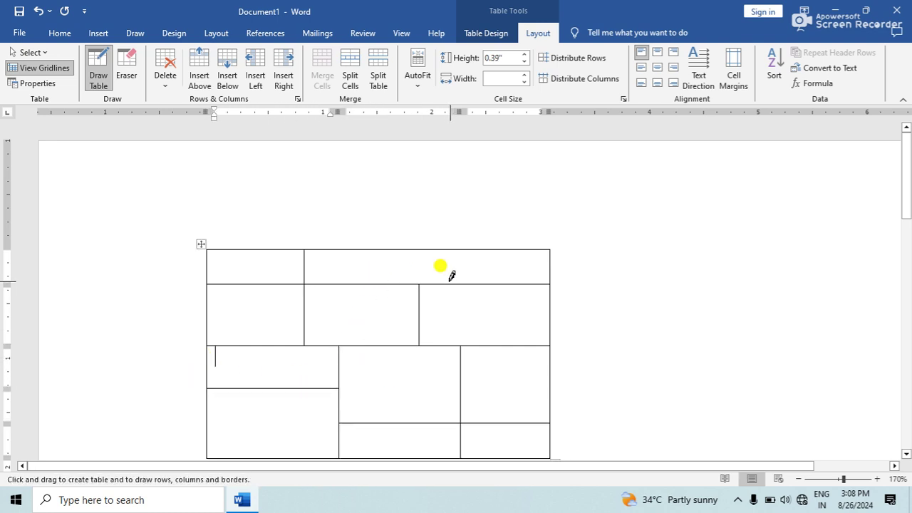
left_click_drag(487, 278, 484, 322)
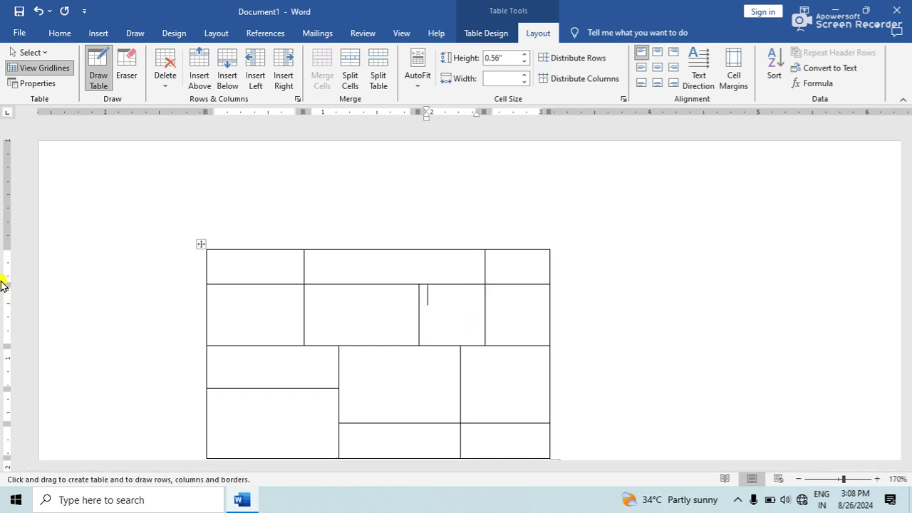
- Leave the table drawing mode and delete the whole hand-drawn table
scroll(246, 253, "down", 5)
scroll(246, 253, "up", 5)
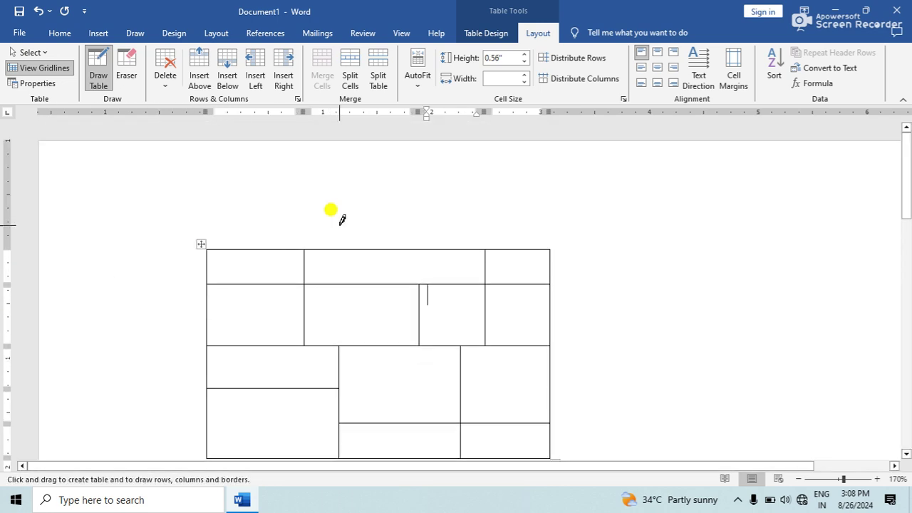
left_click(100, 80)
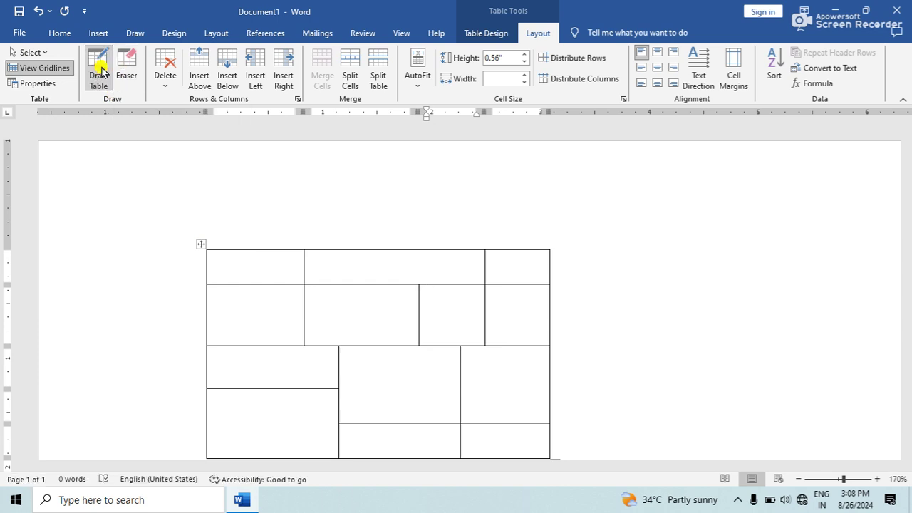
left_click(204, 247)
key("BackSpace")
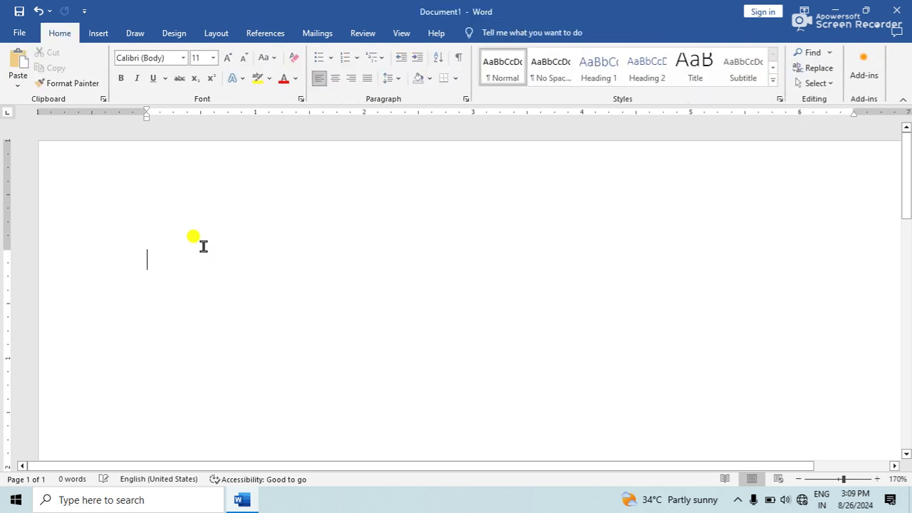
- Insert a table of 5 columns and 7 rows from the size grid, and delete the whole table
left_click(97, 34)
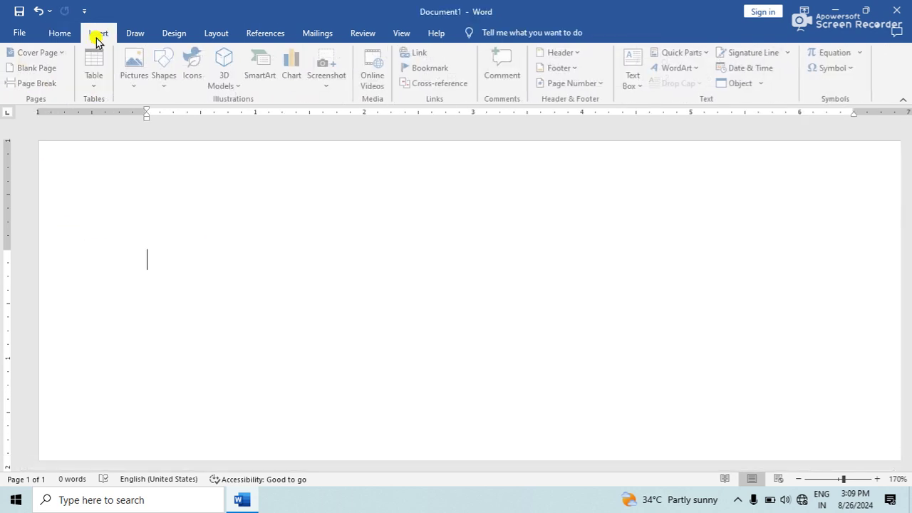
left_click(96, 80)
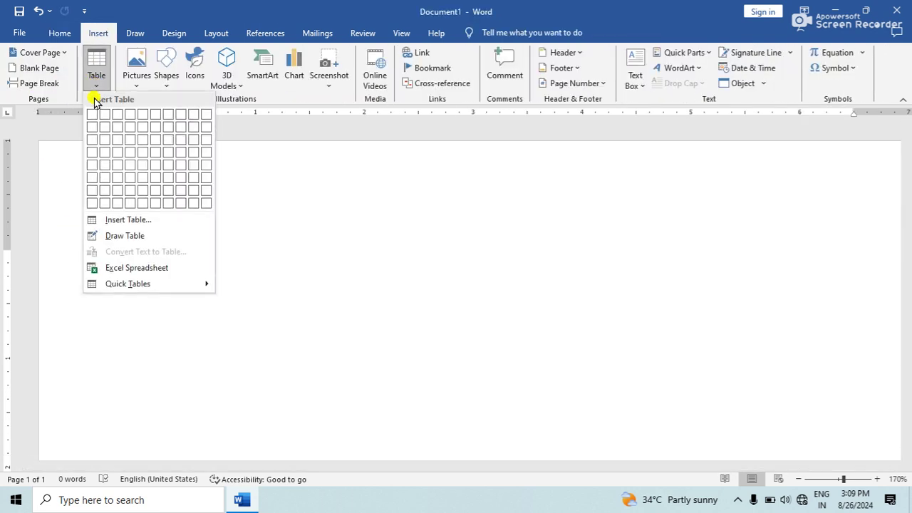
left_click(140, 186)
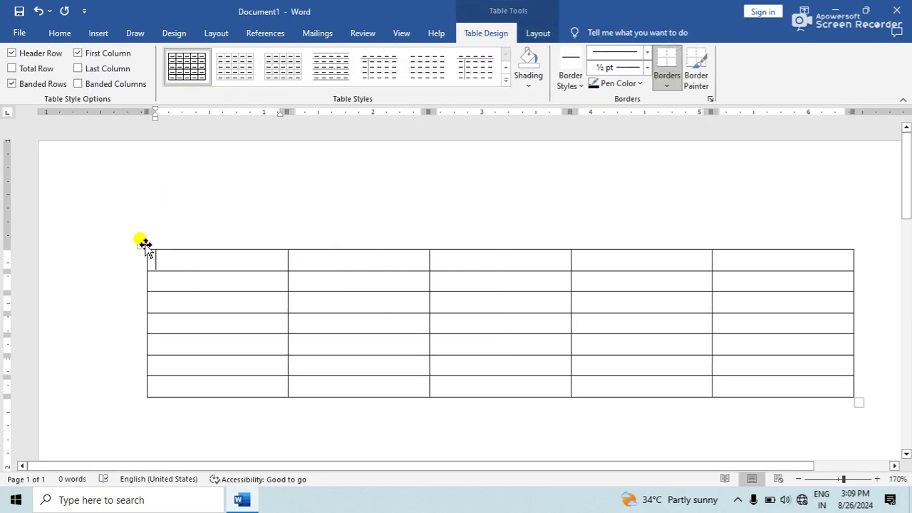
left_click(145, 245)
key("BackSpace")
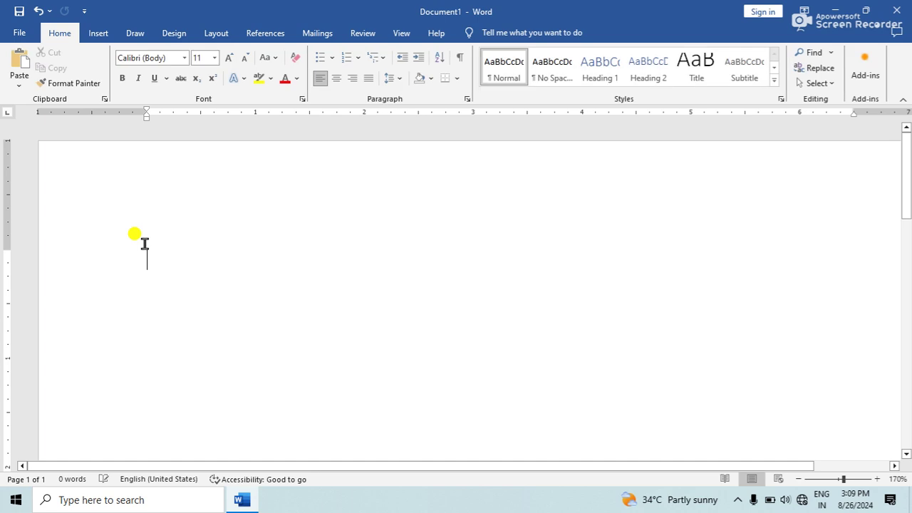
- Insert a table of 7 columns and 5 rows with automatic fixed column width using the Insert Table settings, and delete the whole table
left_click(98, 35)
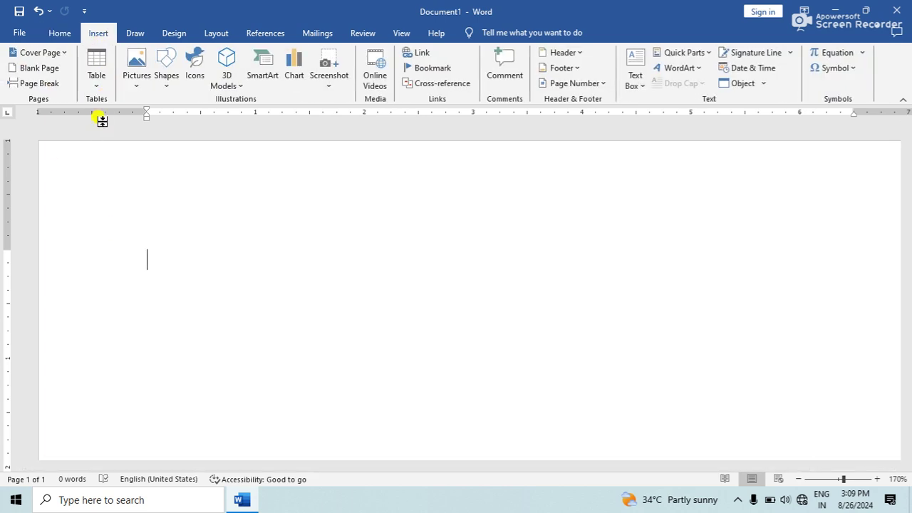
left_click(100, 82)
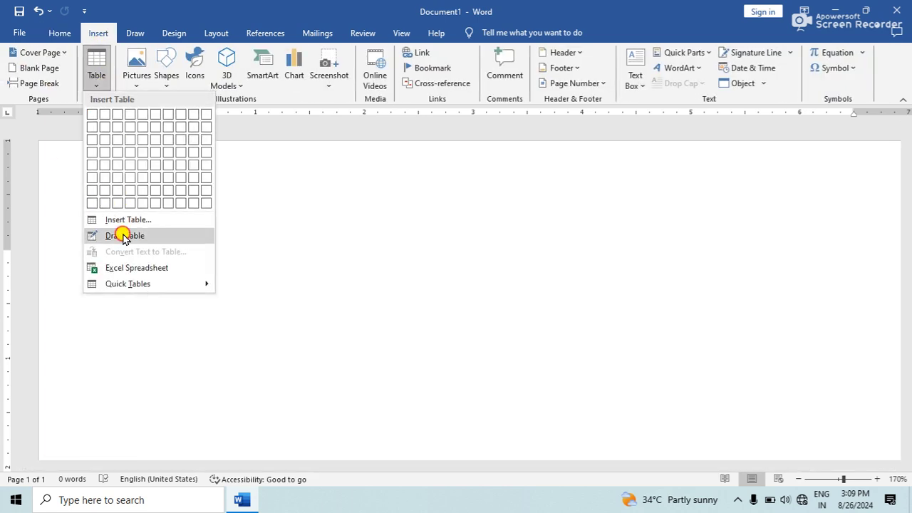
left_click(128, 220)
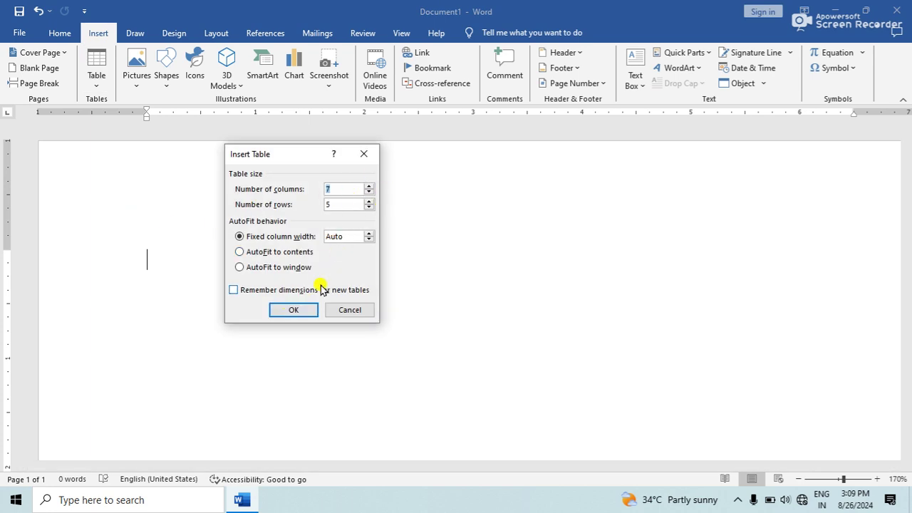
left_click(294, 314)
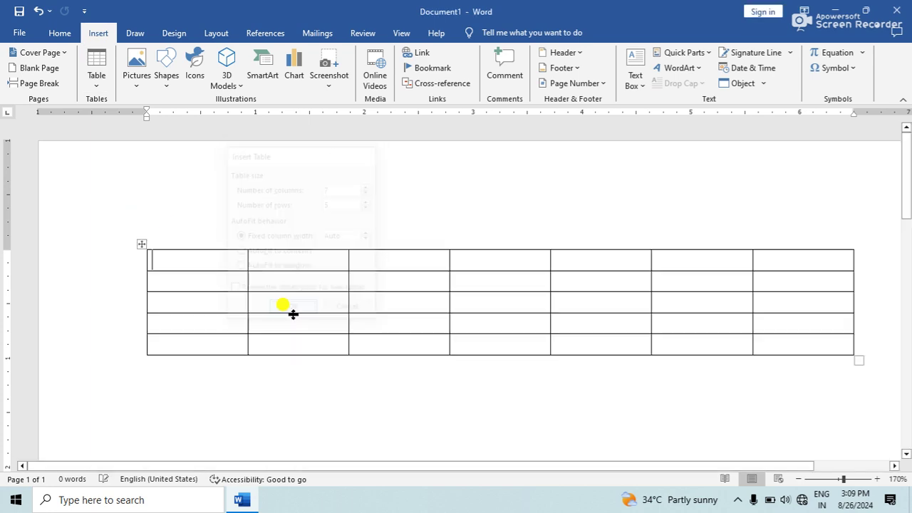
left_click(142, 244)
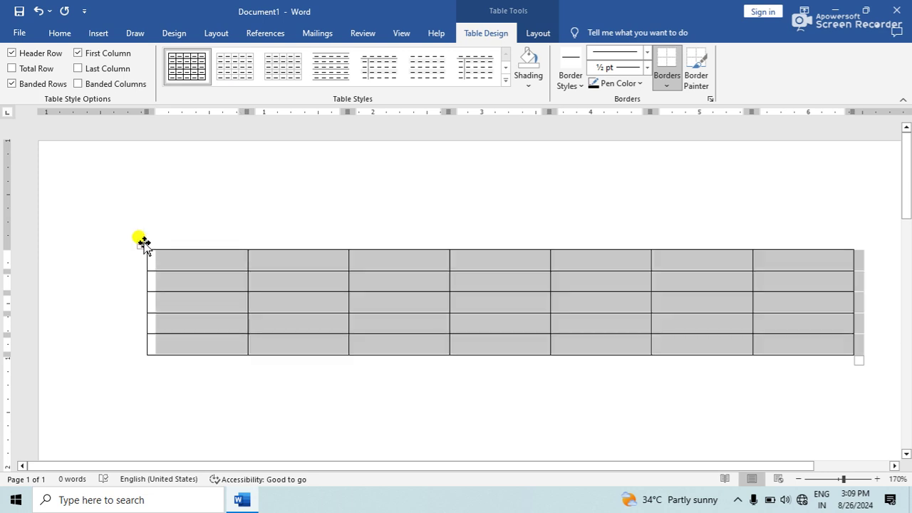
key("BackSpace")
- Insert a table of 6 columns and 5 rows from the size grid, and delete the whole table
left_click(98, 33)
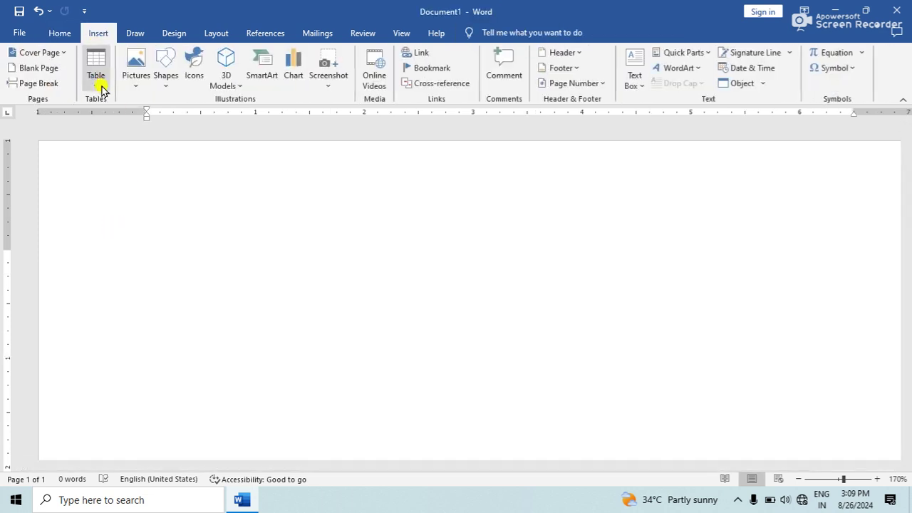
left_click(98, 89)
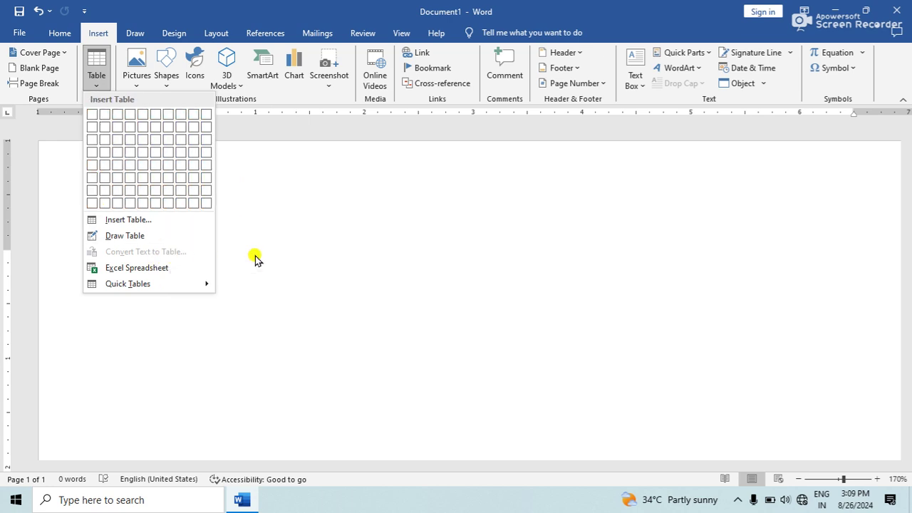
left_click(160, 166)
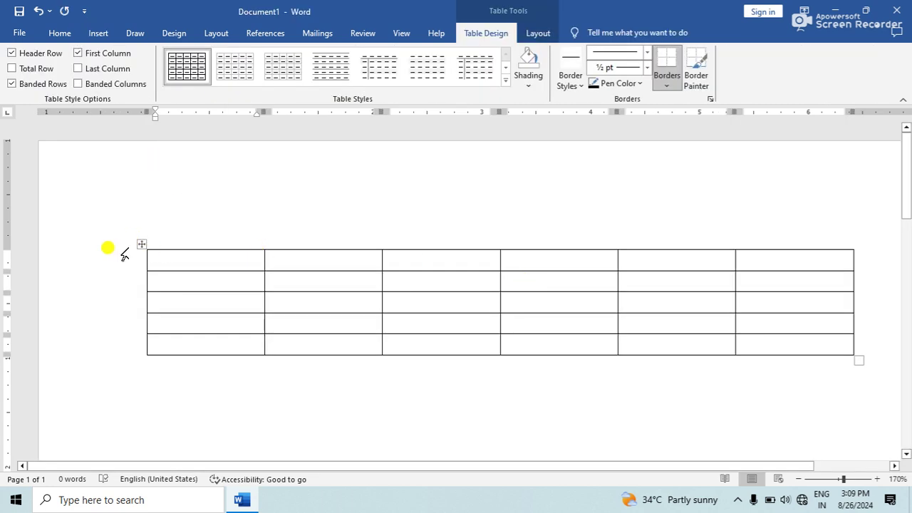
left_click(141, 244)
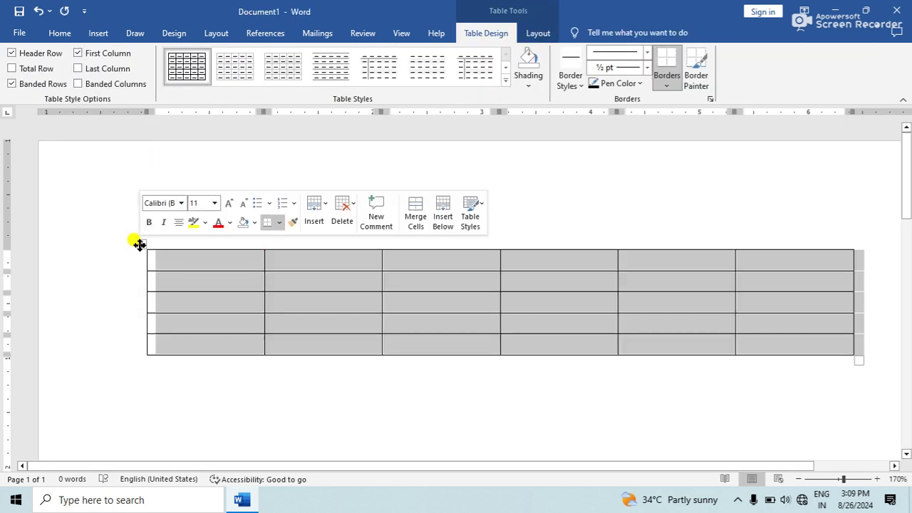
key("BackSpace")
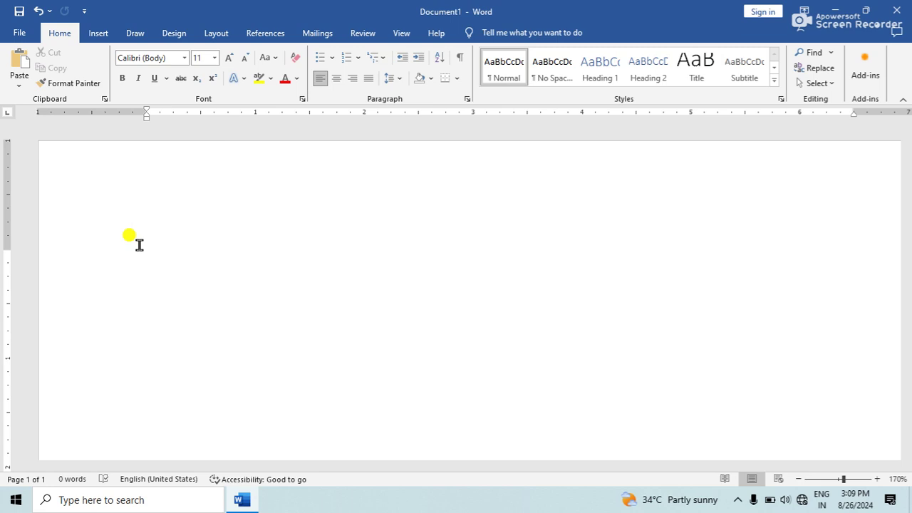
- Check the description of the Convert Text to Table option, and return to the blank page
left_click(93, 34)
left_click(96, 82)
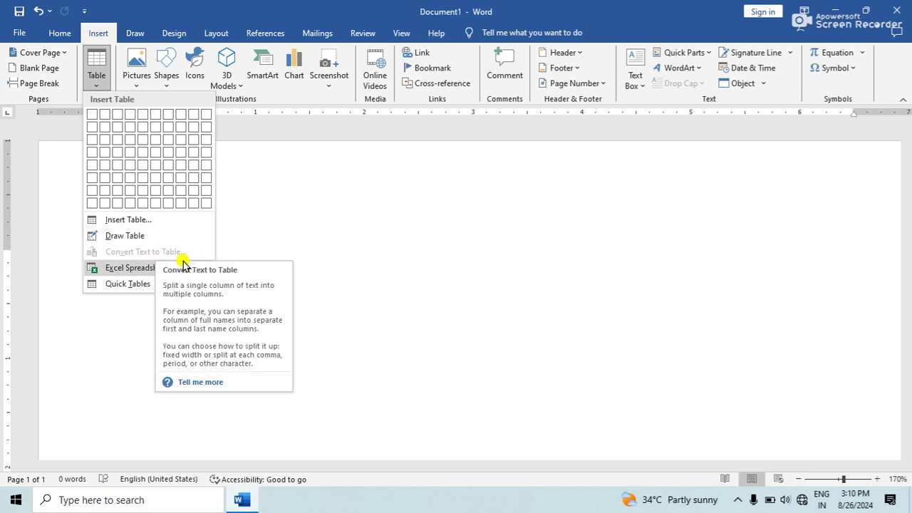
left_click(239, 221)
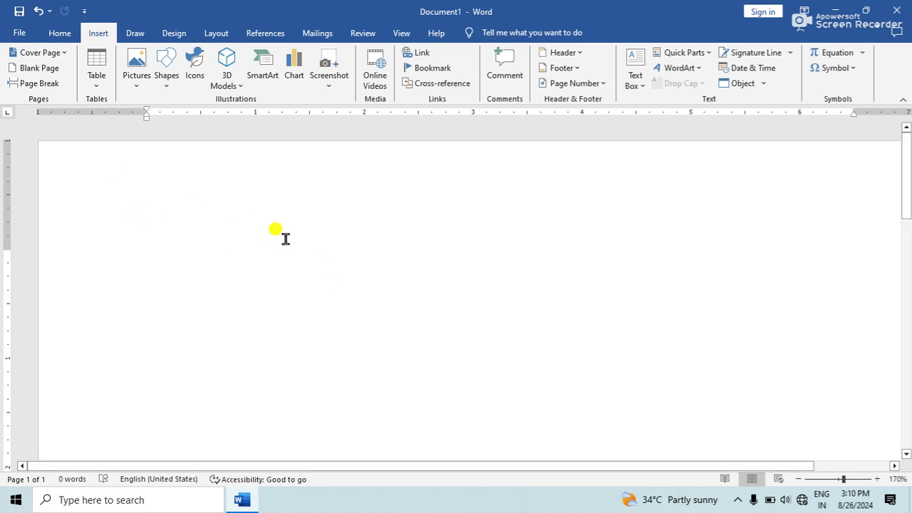
- Write the comma-separated heading line "Name, Address, Course" in the blank document
type("N")
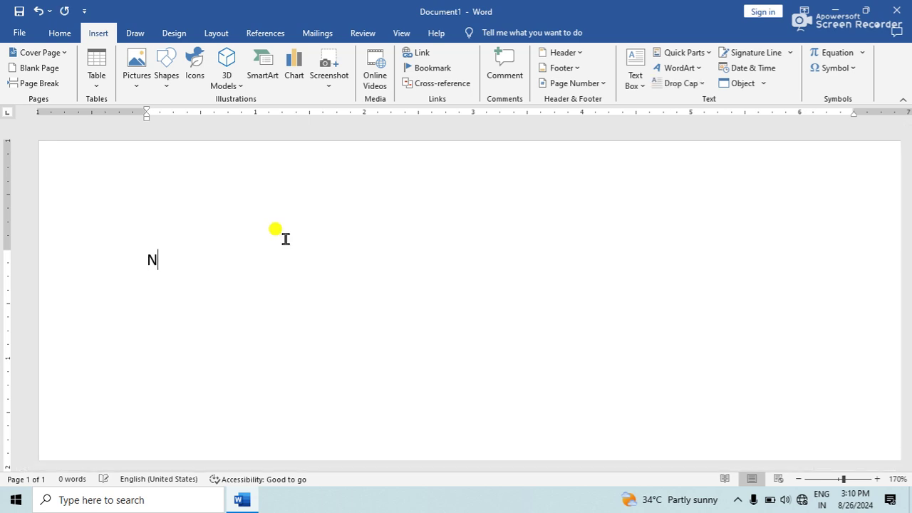
type("ame, Add")
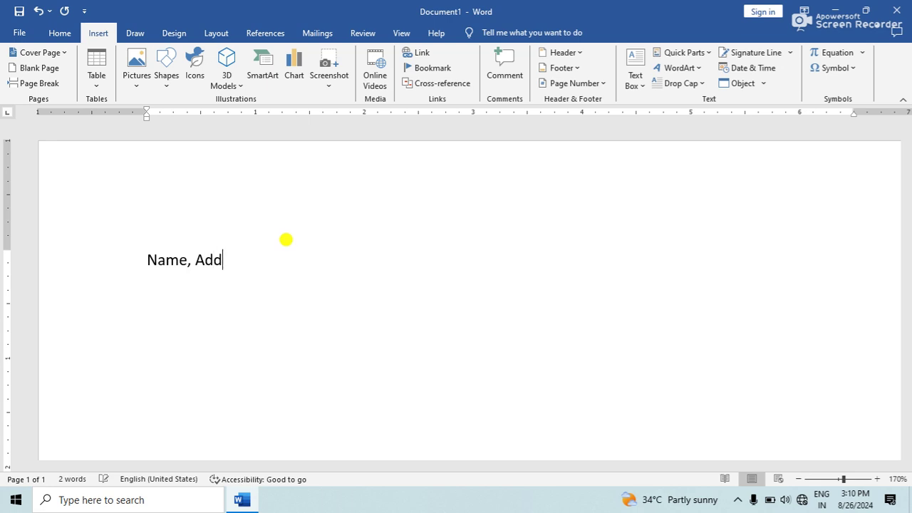
type("ress, Course")
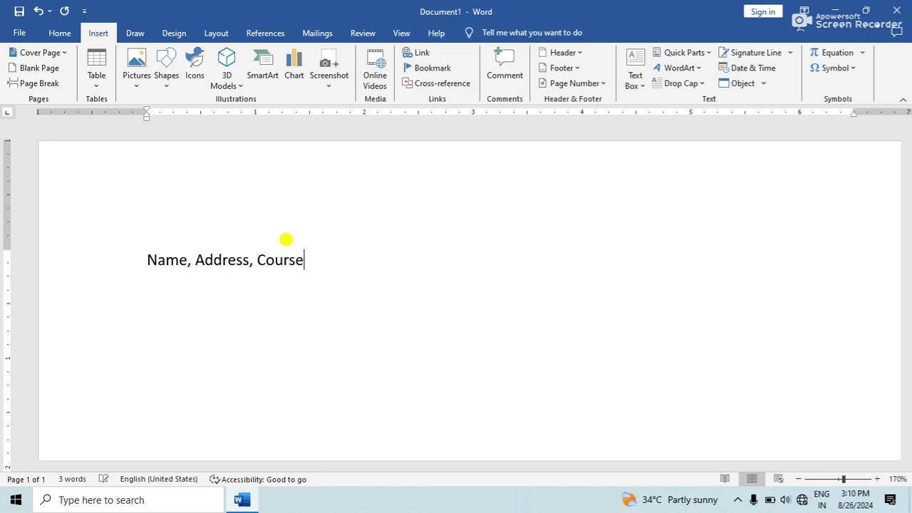
- Add two comma-separated lines below the heading, each with a first name, then "Motihari, ADCA" and "Bettiah, DCA" respectively
key("Return")
type("Ram, Motihari")
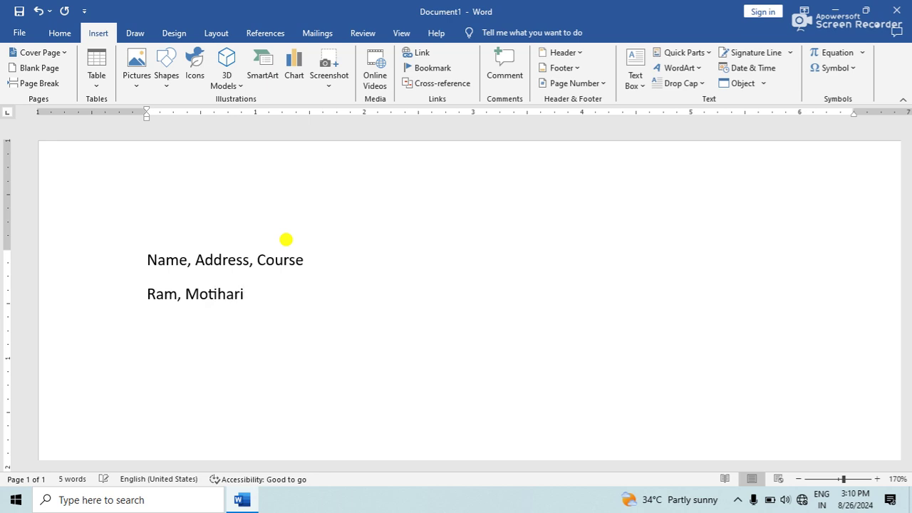
type(", ADCA")
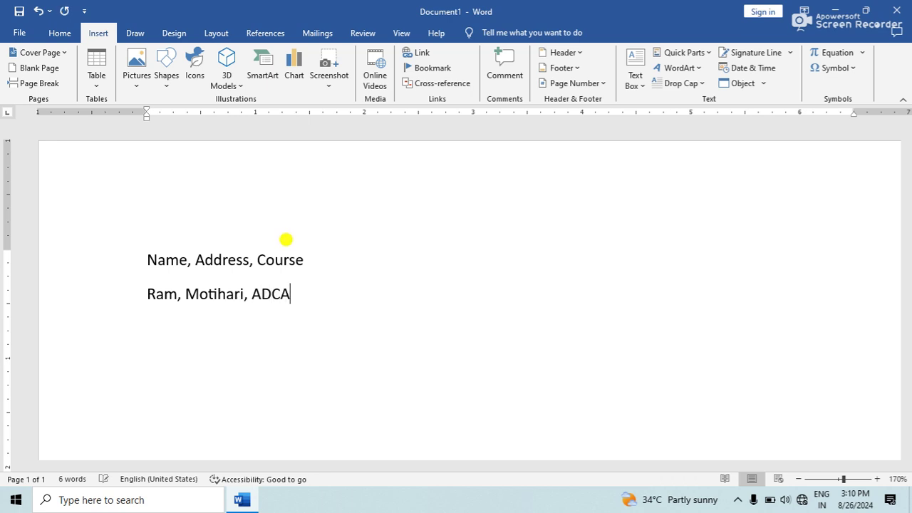
key("Return")
type("Shyam,")
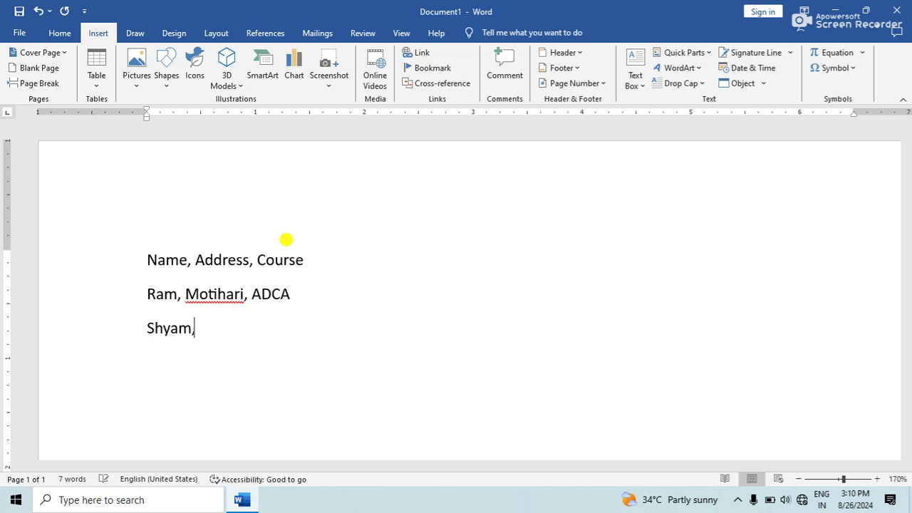
type(" Bettiah")
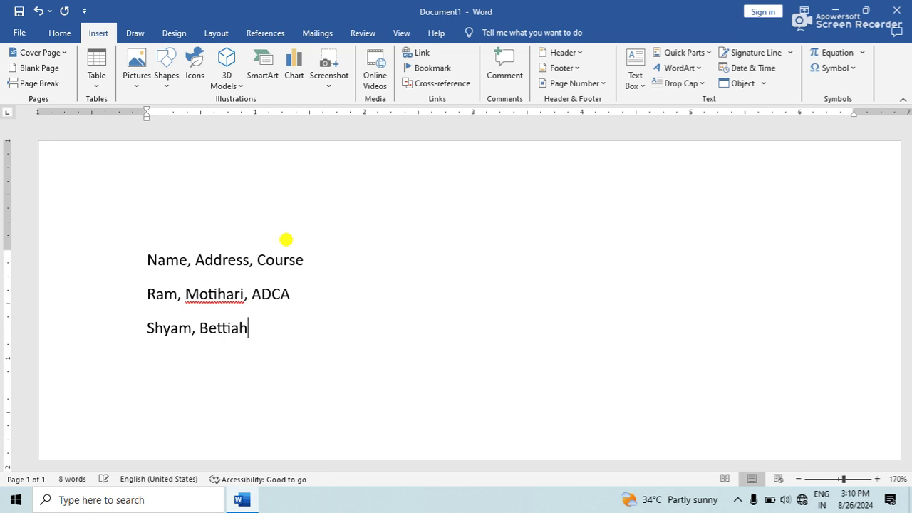
type(", D")
key("BackSpace")
type("CA")
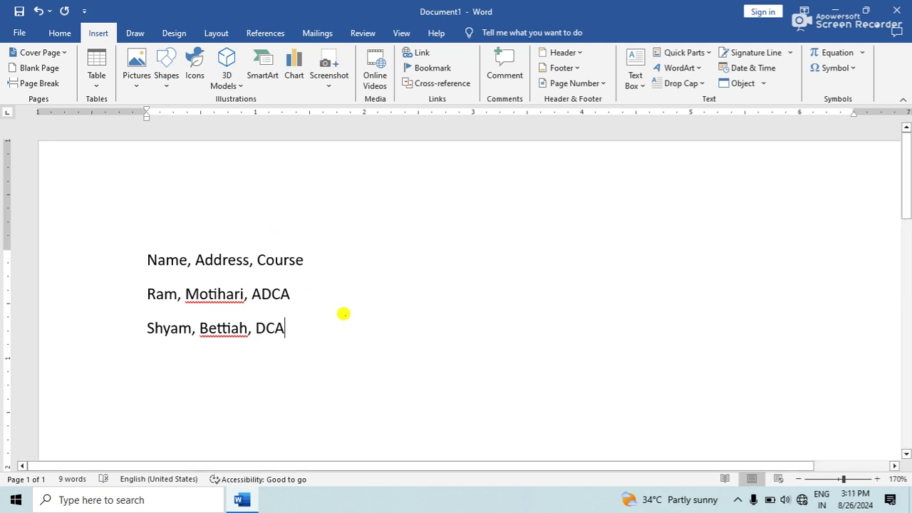
- Convert the three comma-separated lines into a 3-column table with automatic fixed column width, separating the text at commas
left_click_drag(324, 343, 117, 267)
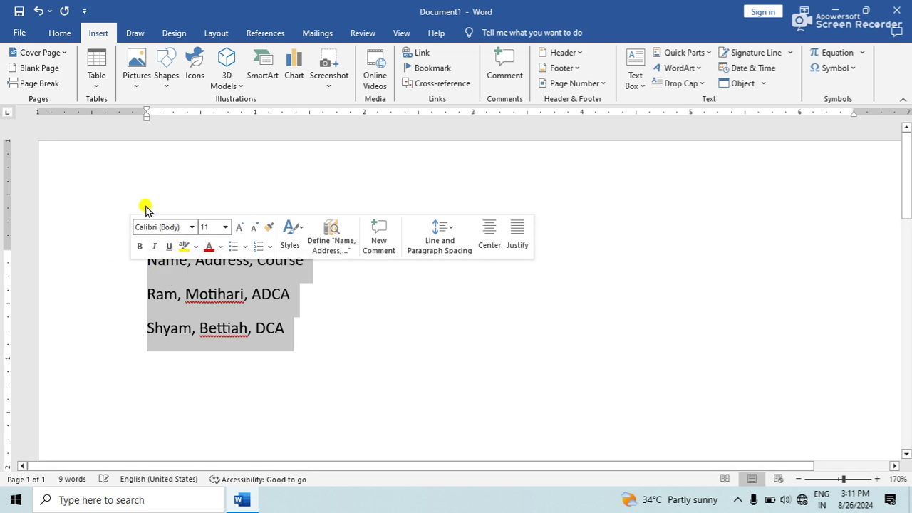
left_click(328, 319)
left_click(95, 79)
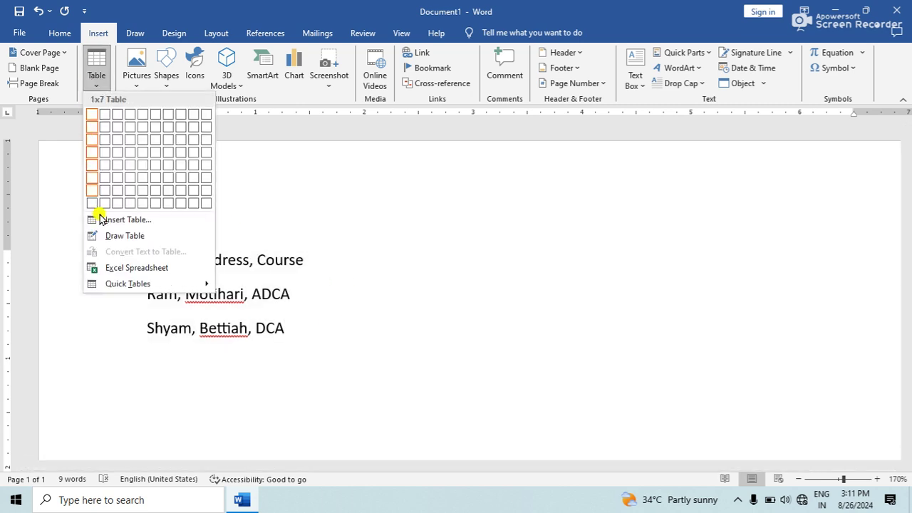
left_click(348, 327)
left_click_drag(322, 336, 106, 220)
left_click(96, 82)
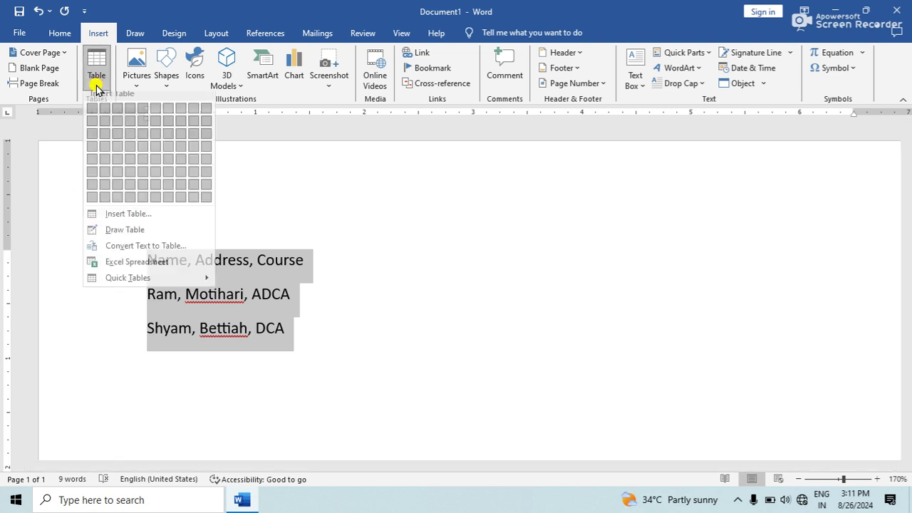
left_click(135, 254)
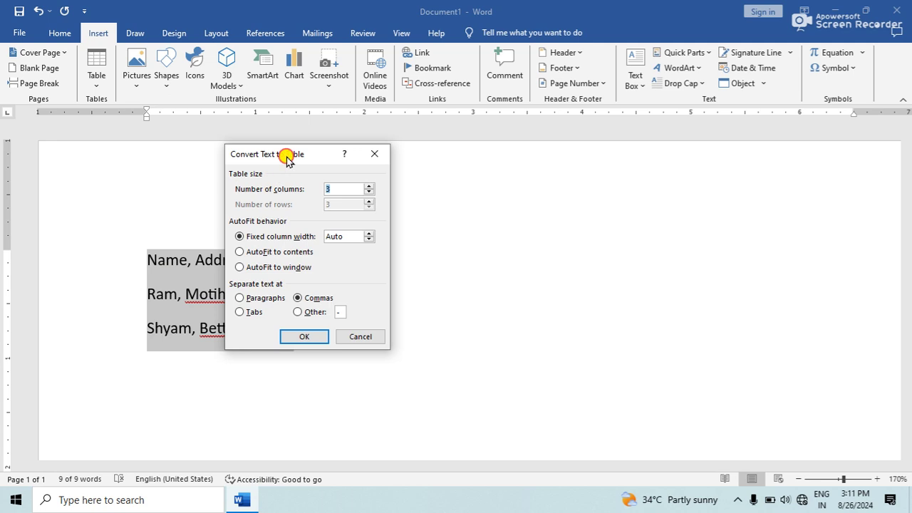
left_click_drag(287, 159, 574, 142)
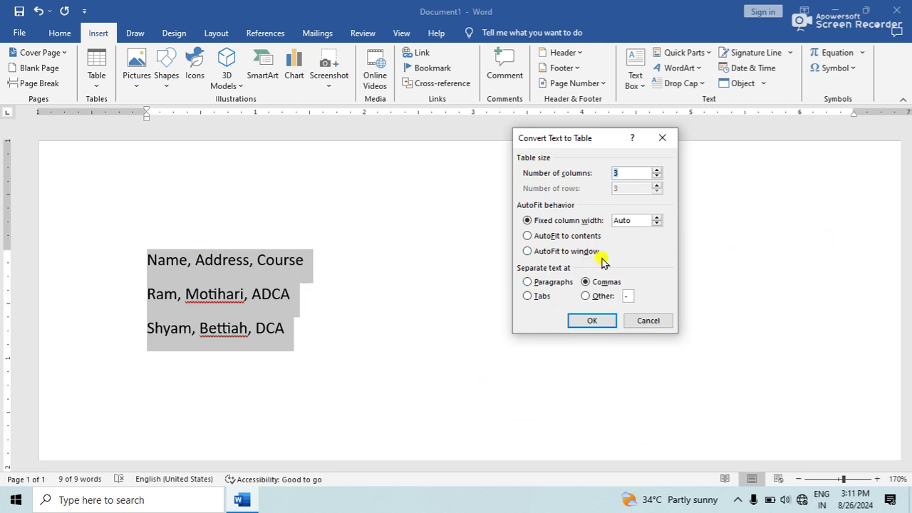
left_click(591, 322)
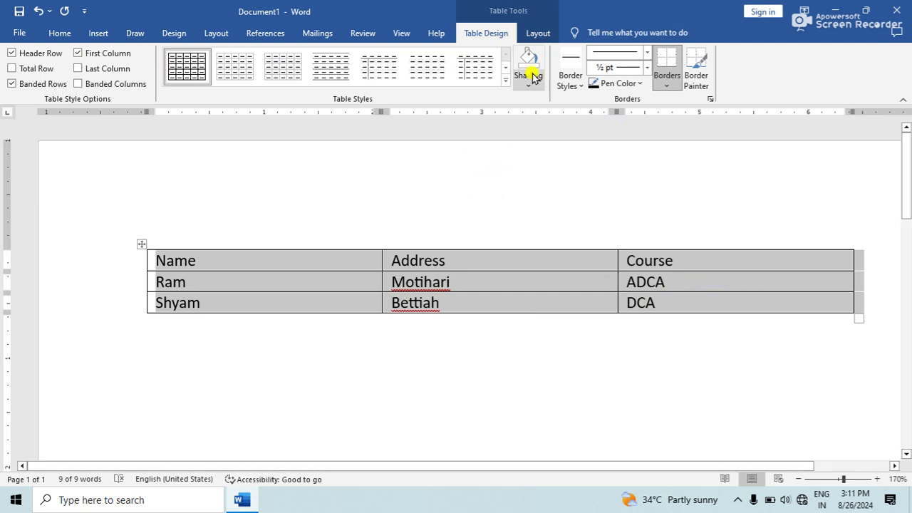
- Convert the whole table back to text separated with tabs
left_click(538, 34)
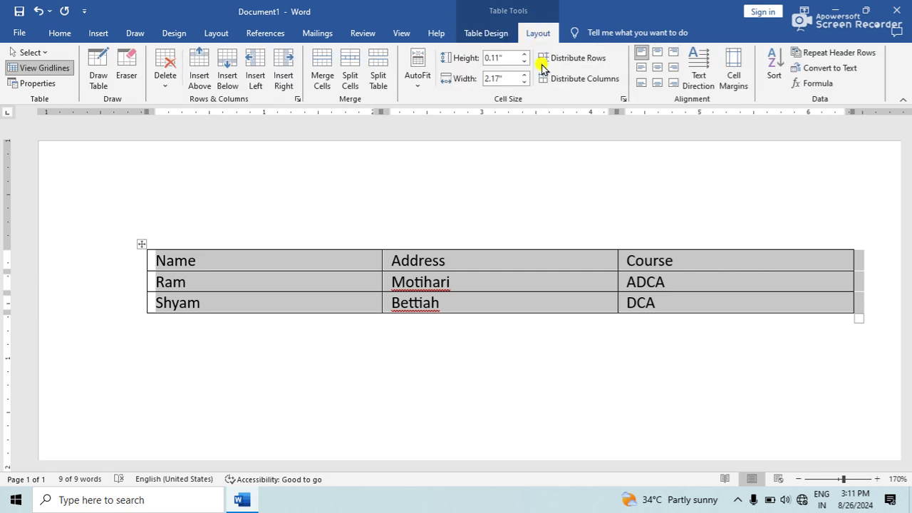
left_click(850, 71)
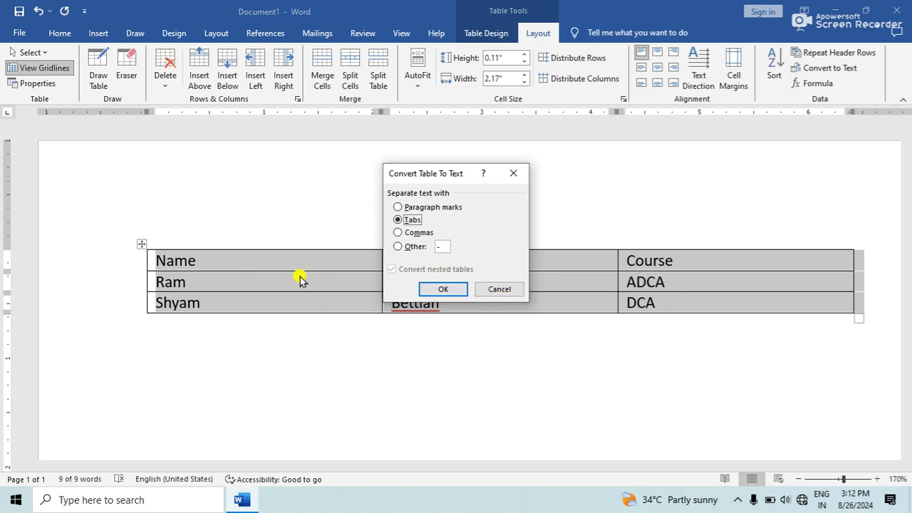
left_click(436, 290)
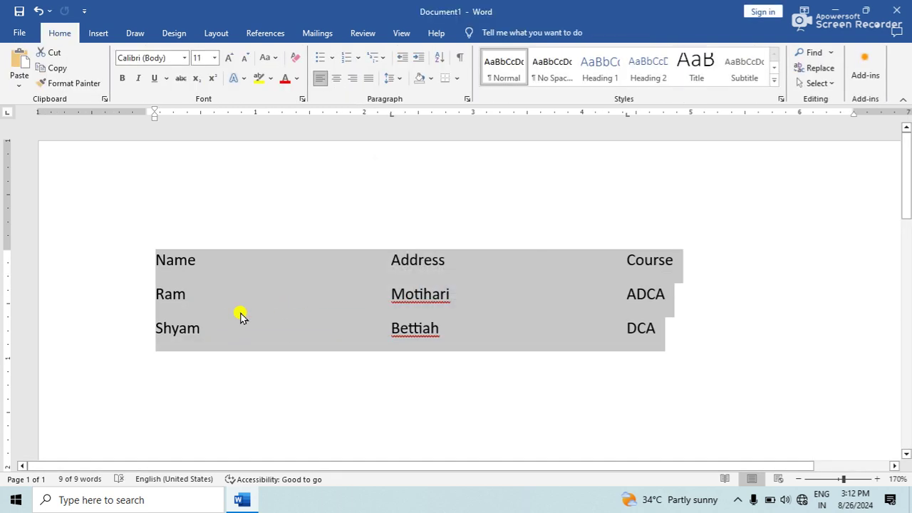
- Convert the tab-separated text into a 3-column table with AutoFit to contents, separating the text at tabs
left_click(97, 33)
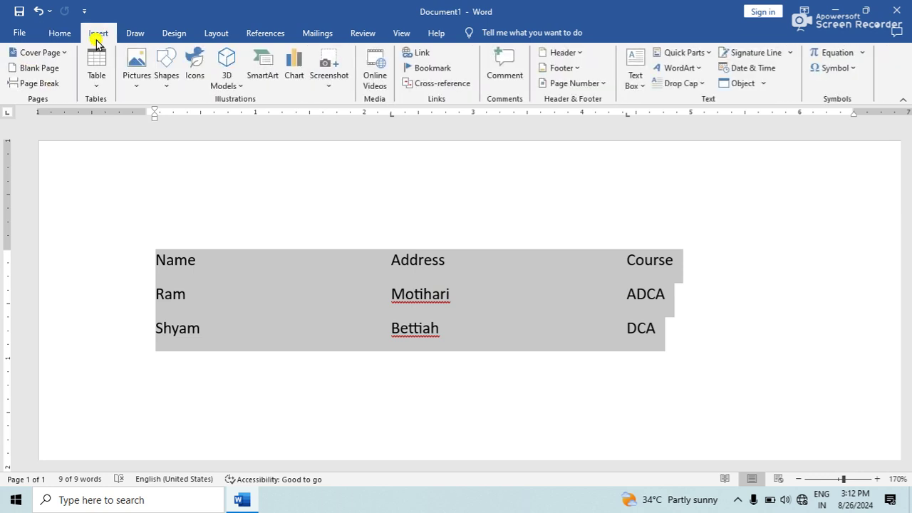
left_click(97, 80)
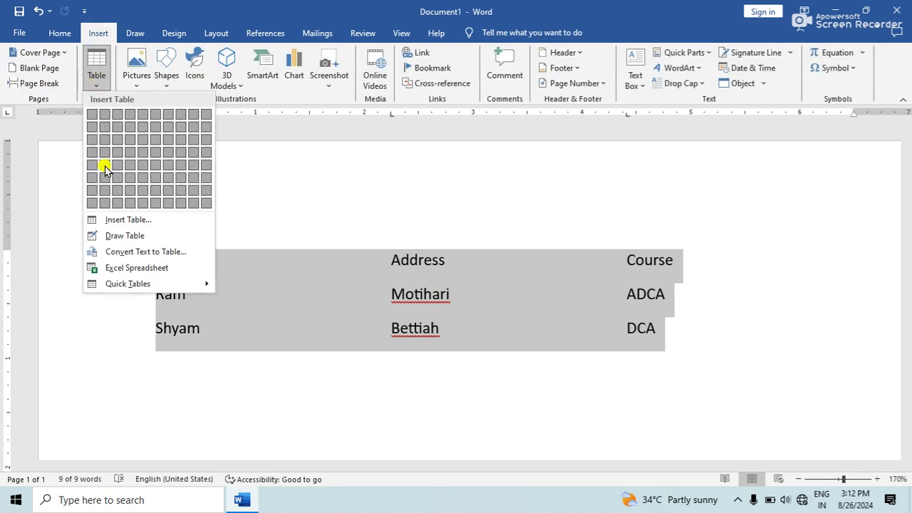
left_click(129, 252)
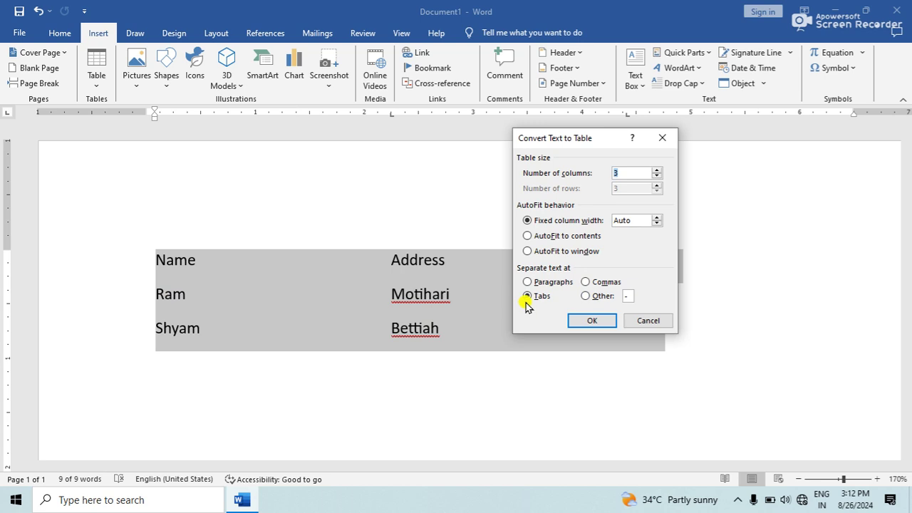
left_click(531, 235)
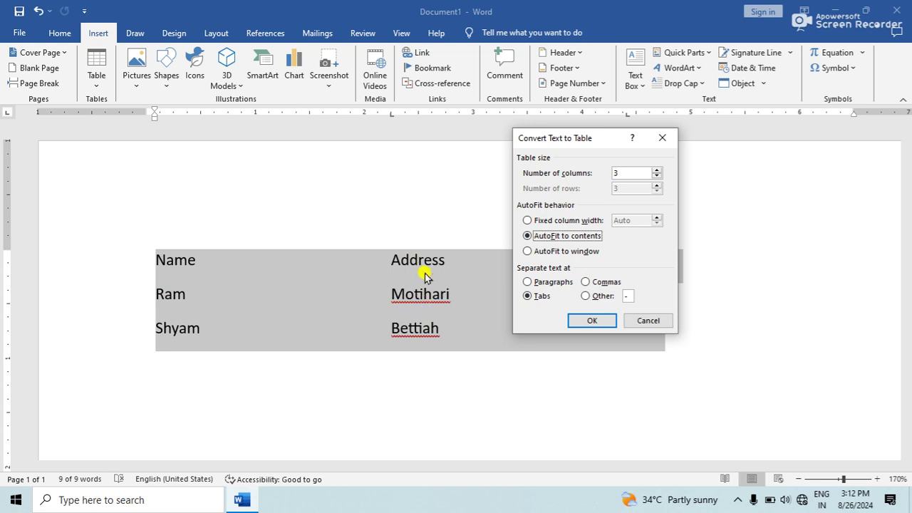
left_click(583, 326)
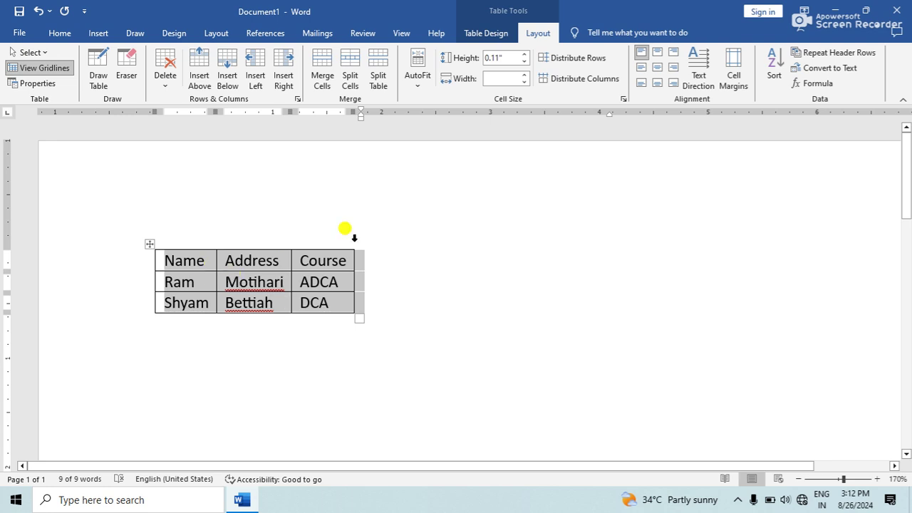
- Convert the table to text separated with hyphens, and convert that text back into a 3-column table with AutoFit to window
left_click(806, 69)
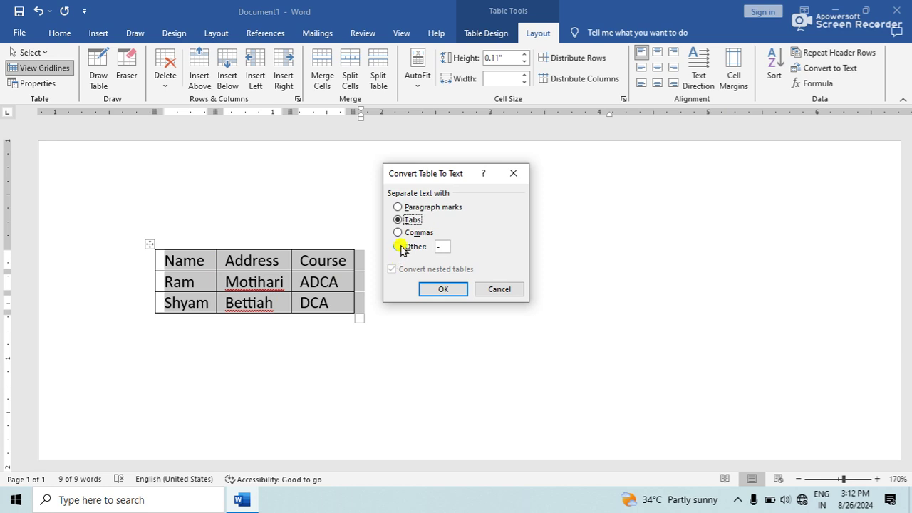
left_click(441, 290)
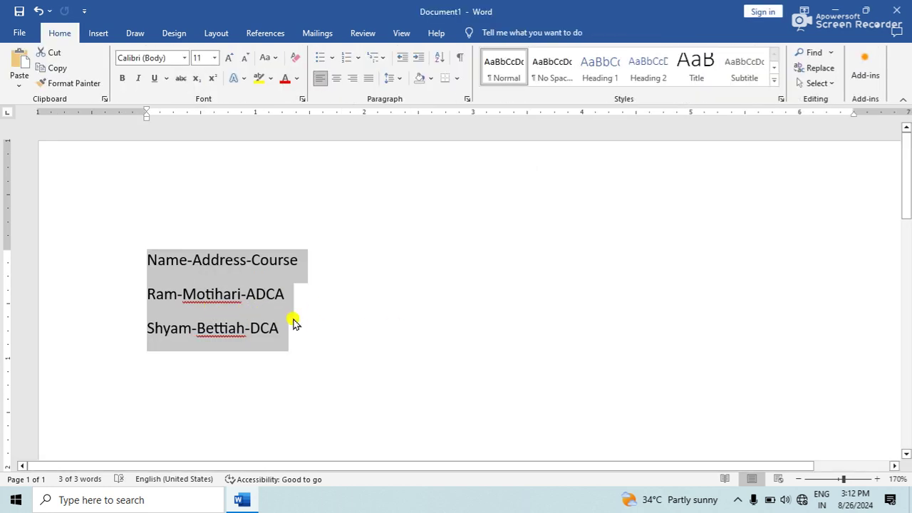
left_click(103, 34)
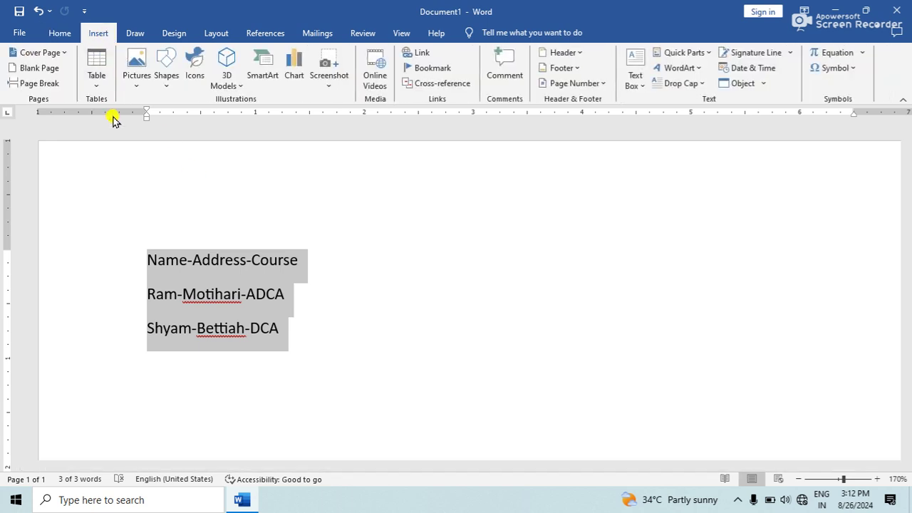
left_click(97, 76)
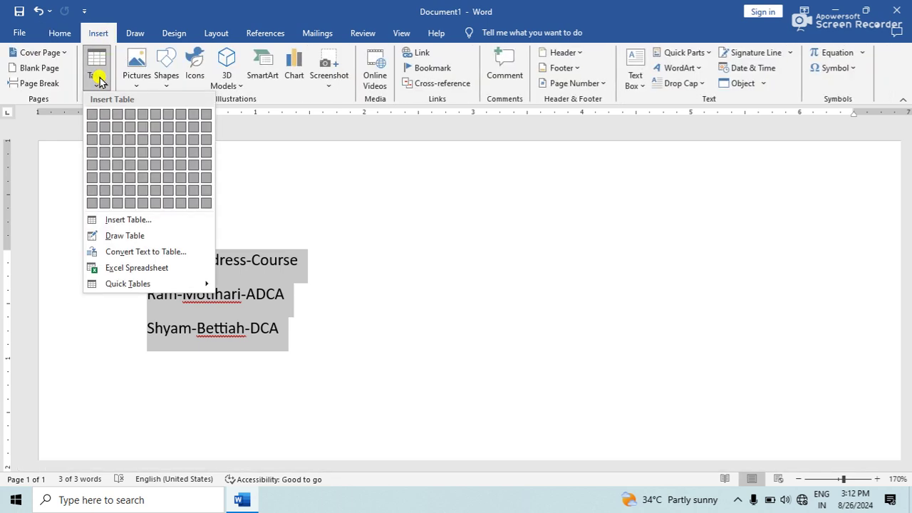
left_click(165, 251)
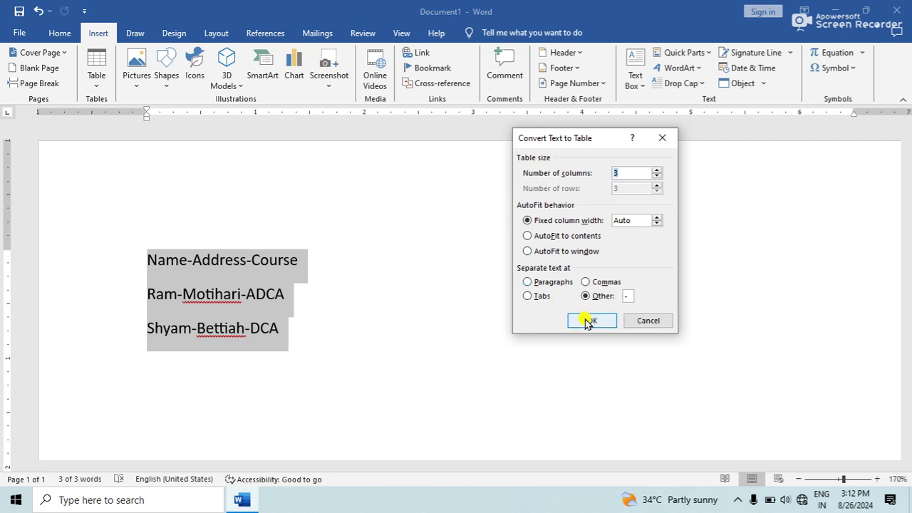
left_click(527, 253)
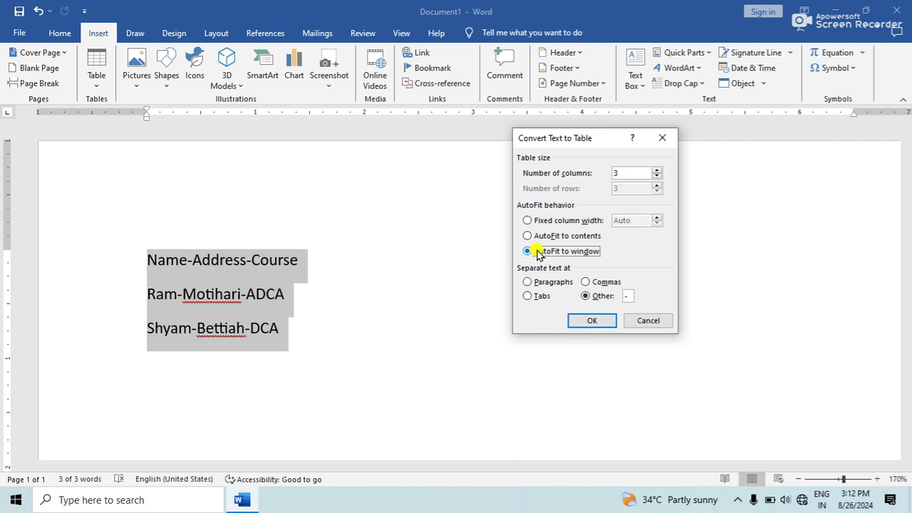
left_click(603, 321)
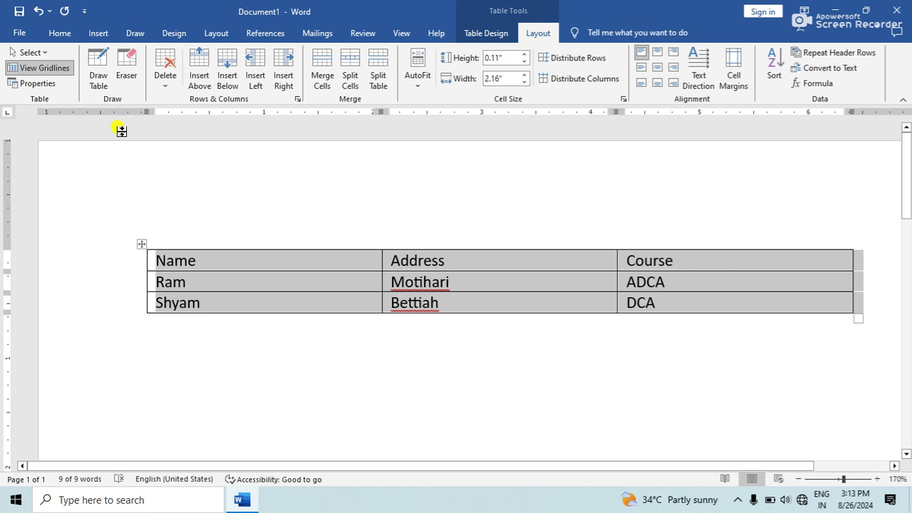
- Select the whole table and convert it to text separated with paragraph marks
left_click(97, 33)
left_click(97, 74)
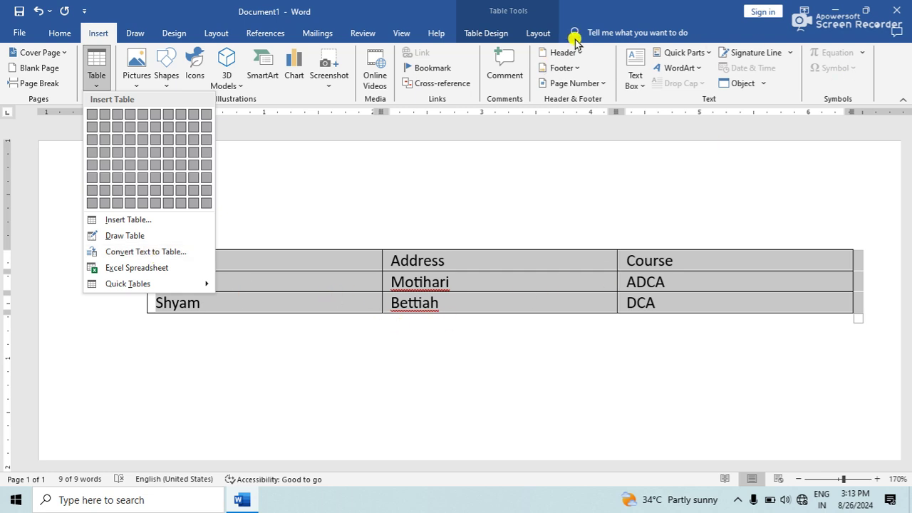
left_click(540, 33)
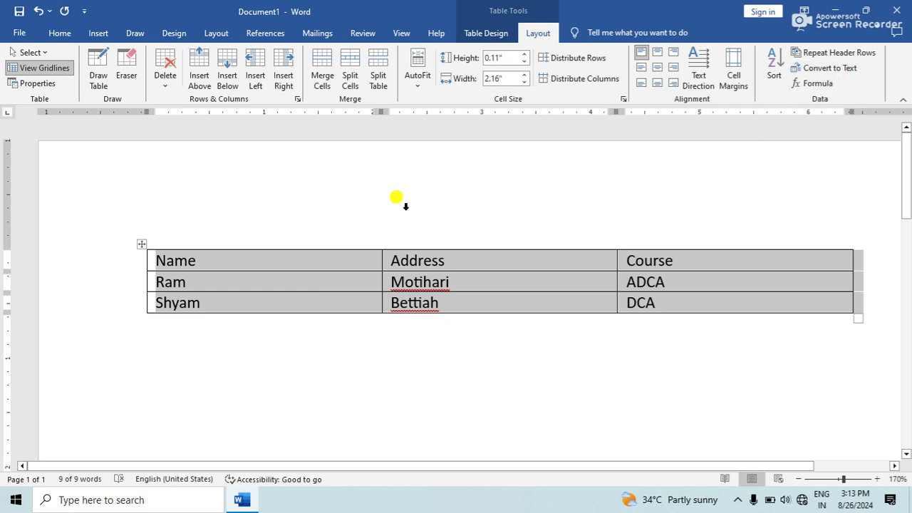
left_click(143, 245)
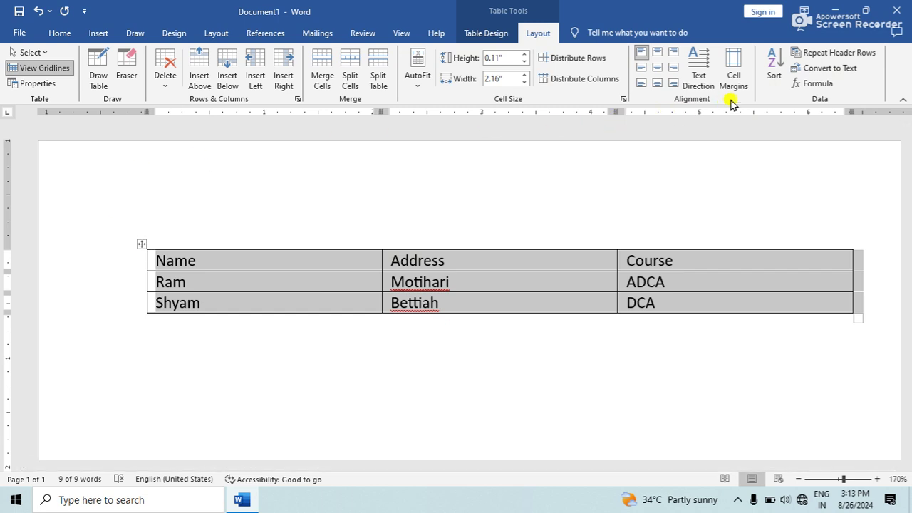
left_click(824, 69)
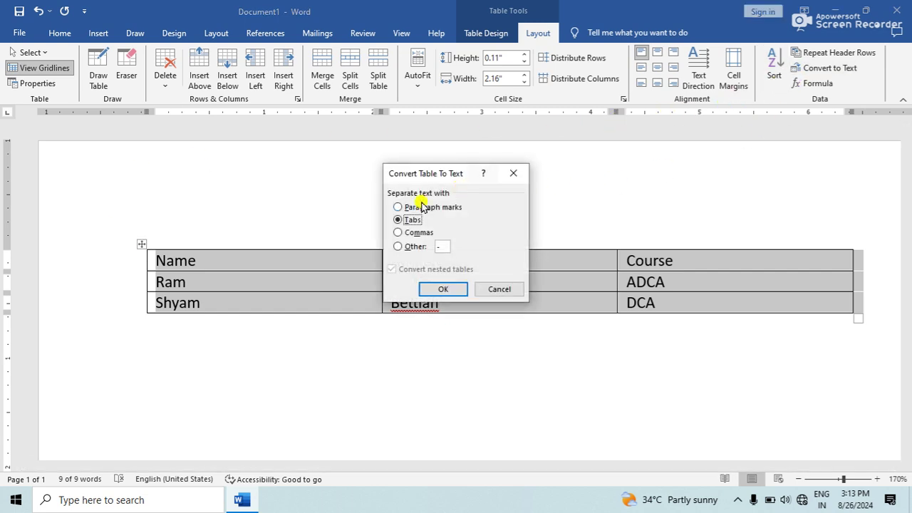
left_click(399, 207)
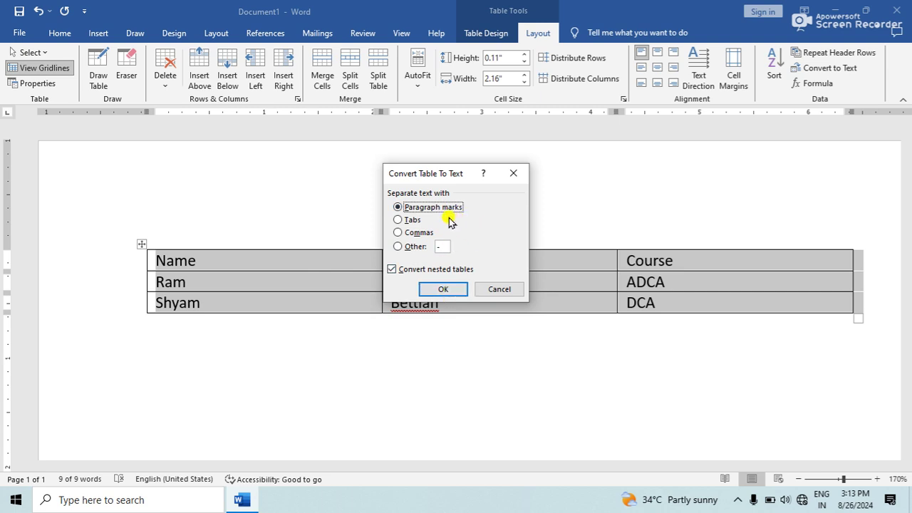
left_click(445, 288)
- Convert the selected paragraphs into a 1-column table with automatic fixed column width, separating the text at paragraphs
scroll(247, 336, "down", 3)
scroll(247, 337, "down", 2)
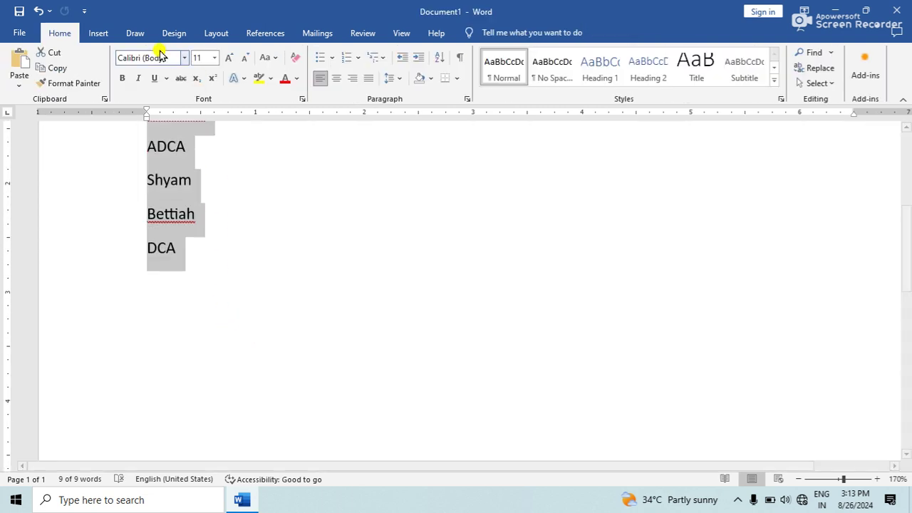
left_click(99, 33)
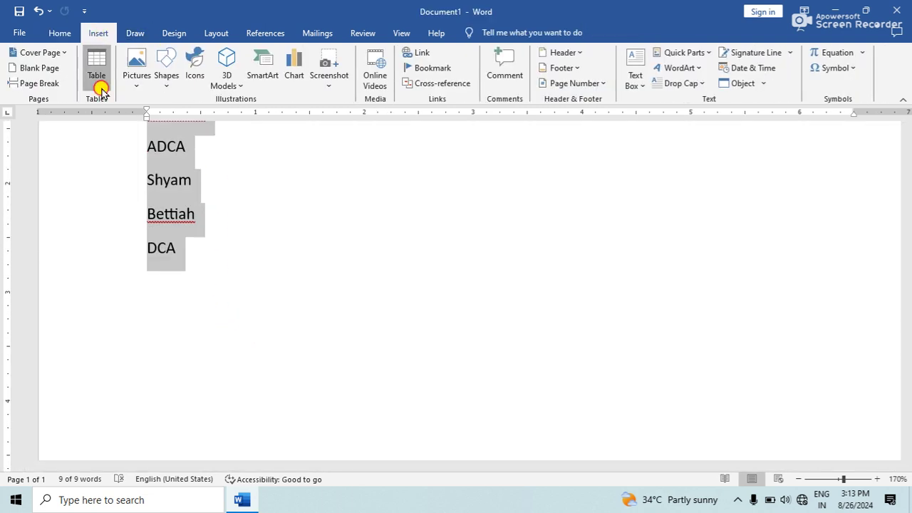
left_click(101, 84)
left_click(109, 251)
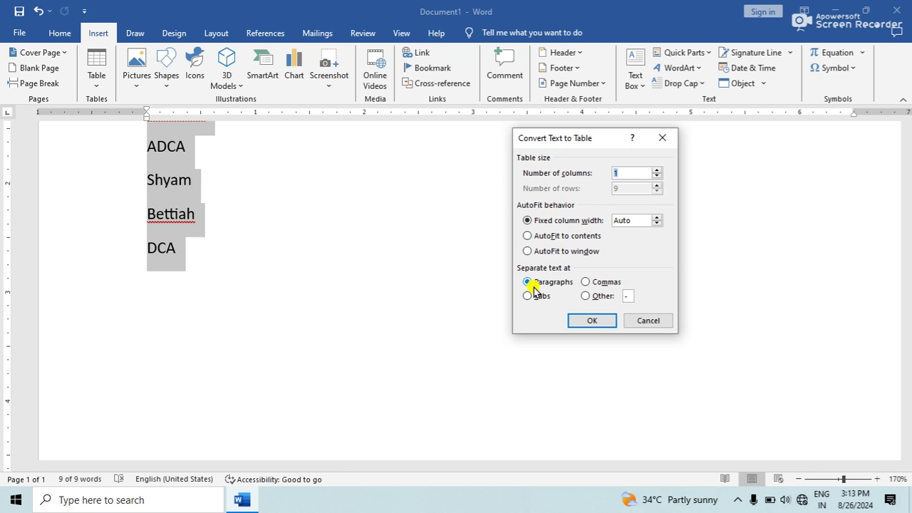
left_click(572, 320)
scroll(424, 312, "up", 5)
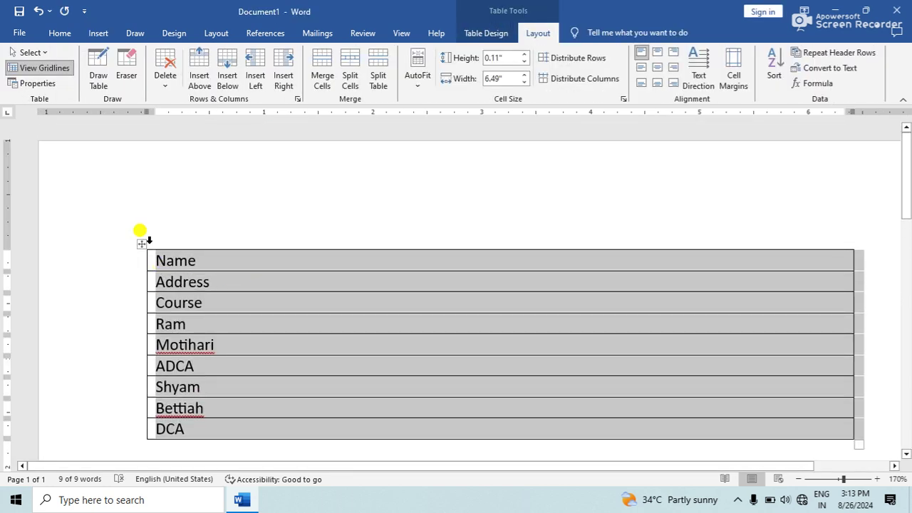
- Delete the whole one-column table from the document
left_click(142, 244)
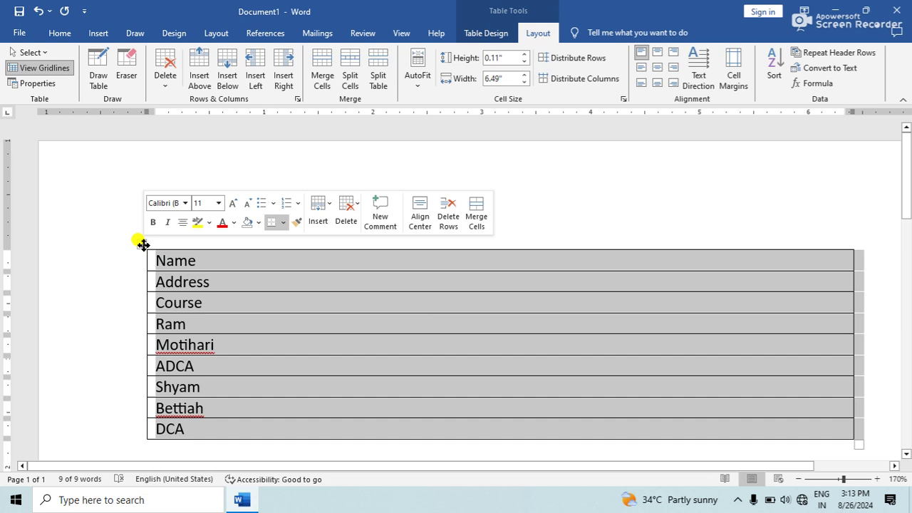
key("BackSpace")
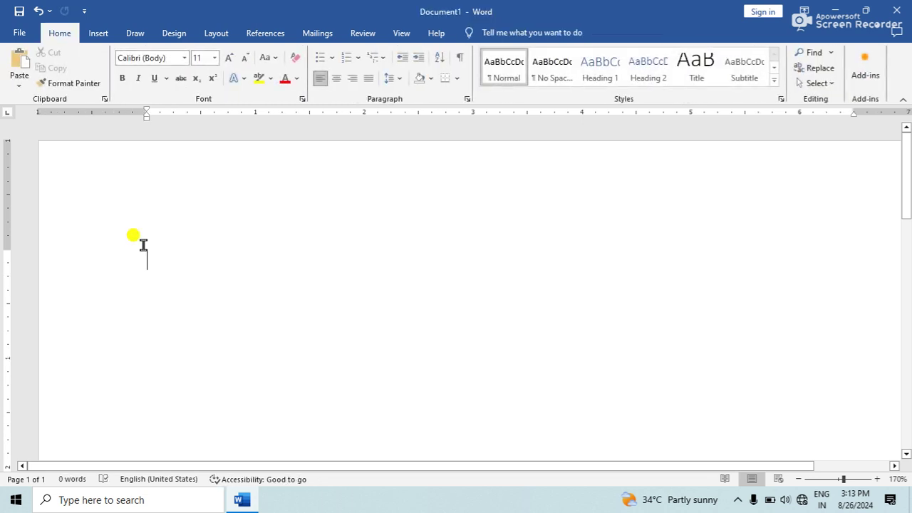
left_click(105, 35)
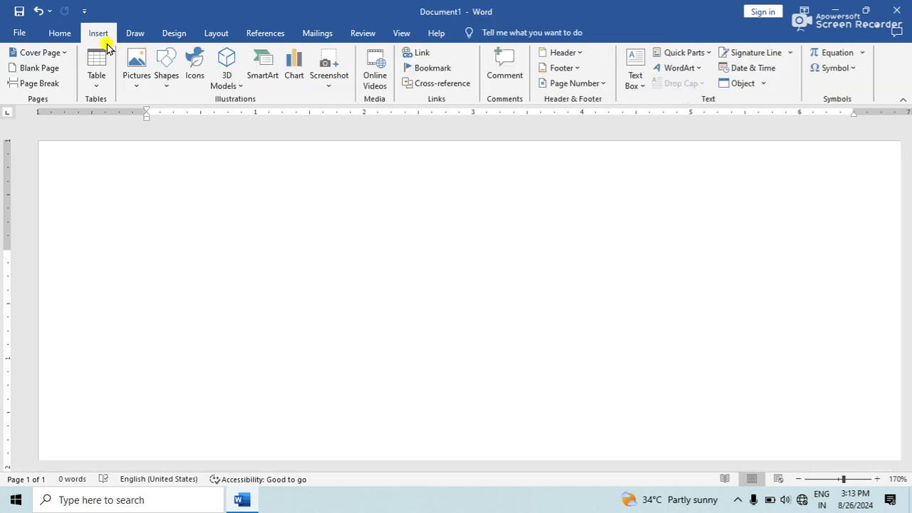
left_click(101, 84)
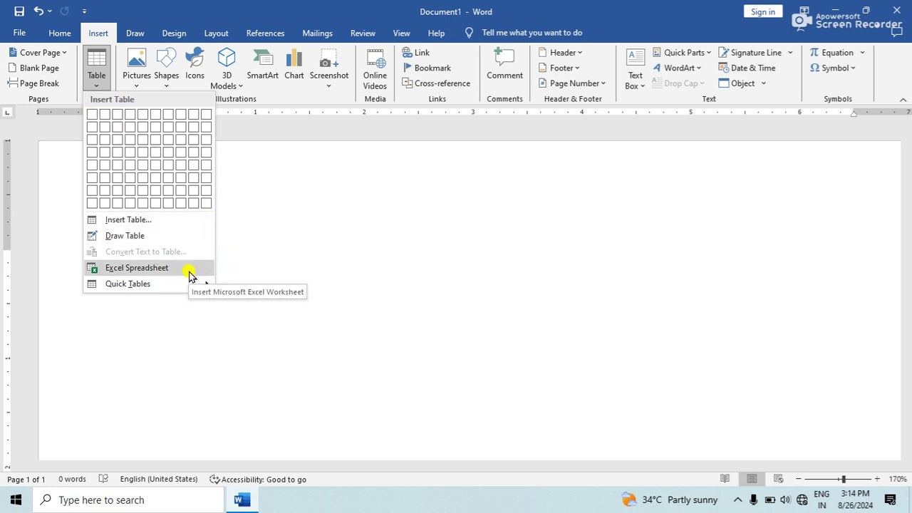
left_click(263, 373)
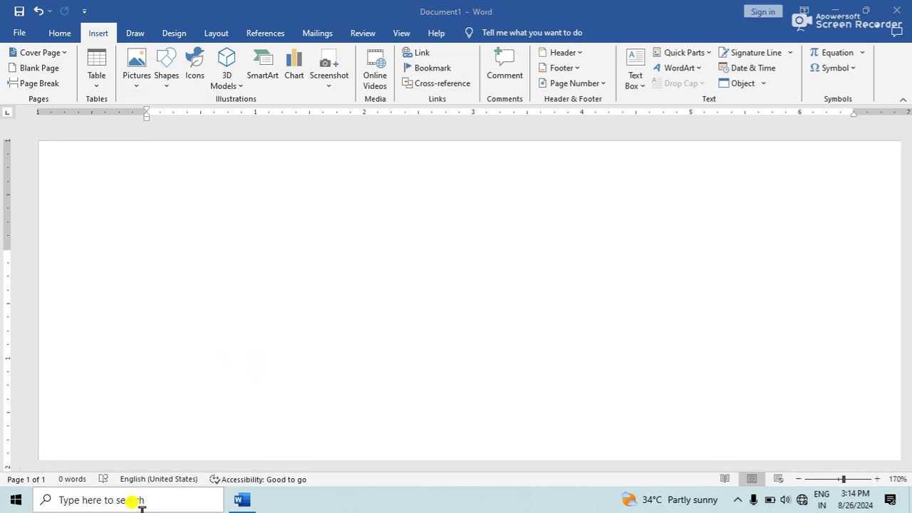
- Launch Excel with a blank workbook in a maximized window to view its worksheet grid, and close it again
left_click(140, 501)
type("excel")
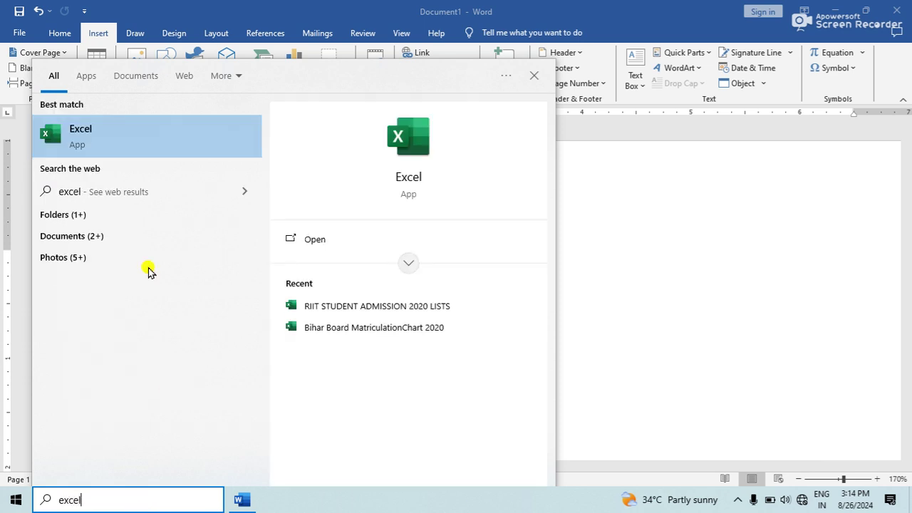
left_click(145, 143)
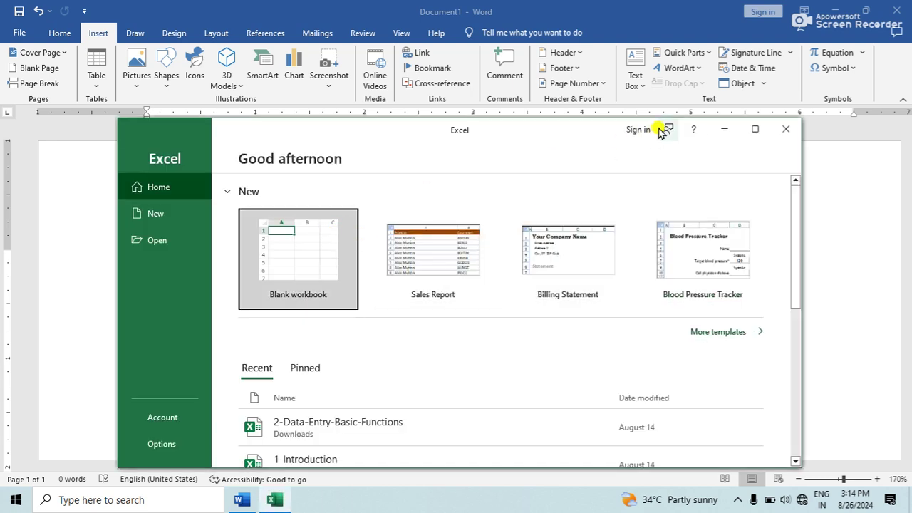
left_click(755, 129)
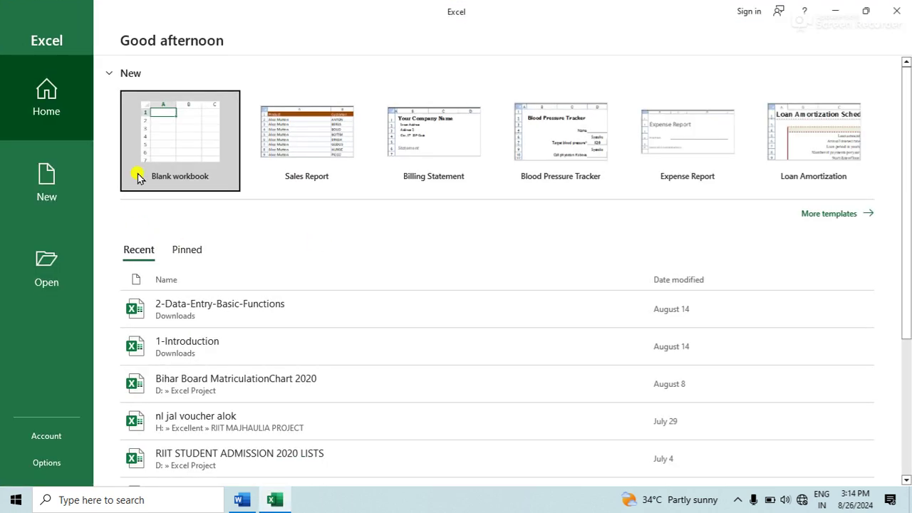
left_click(157, 131)
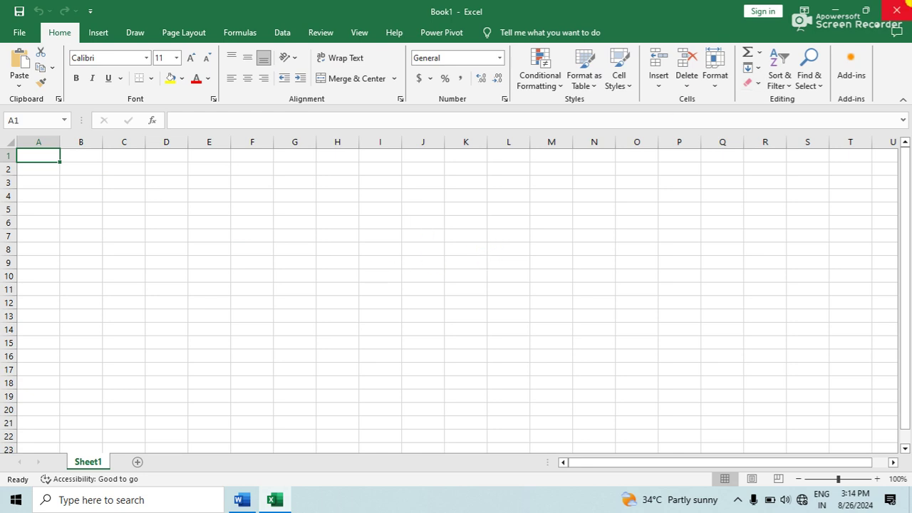
left_click(897, 11)
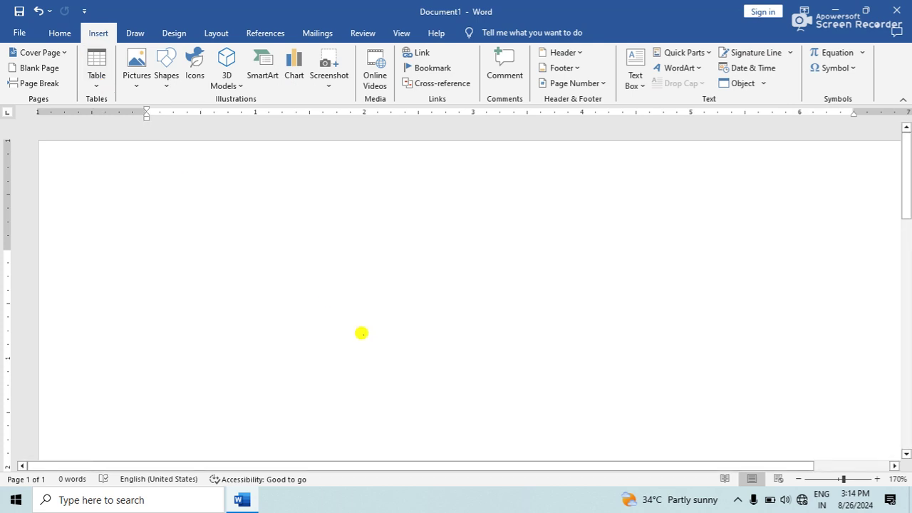
- Insert an embedded Excel spreadsheet into the document and enter january in cell A2
left_click(106, 86)
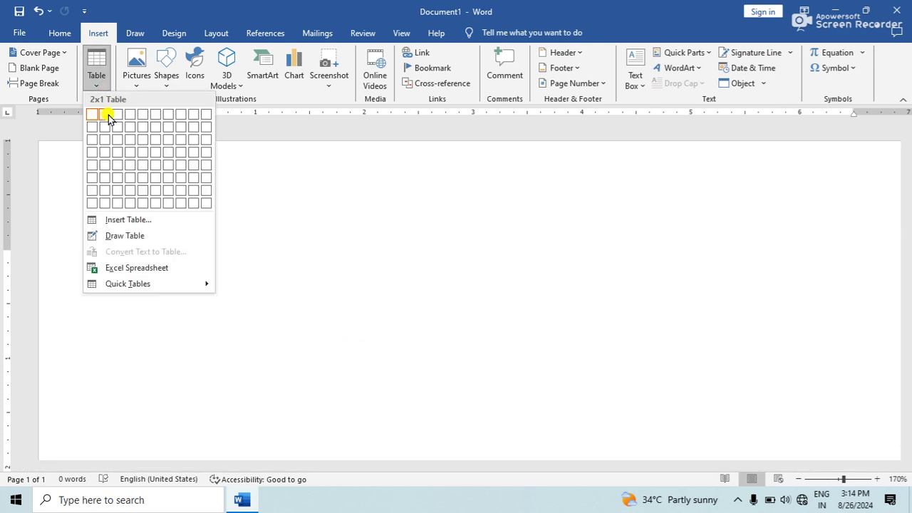
left_click(115, 267)
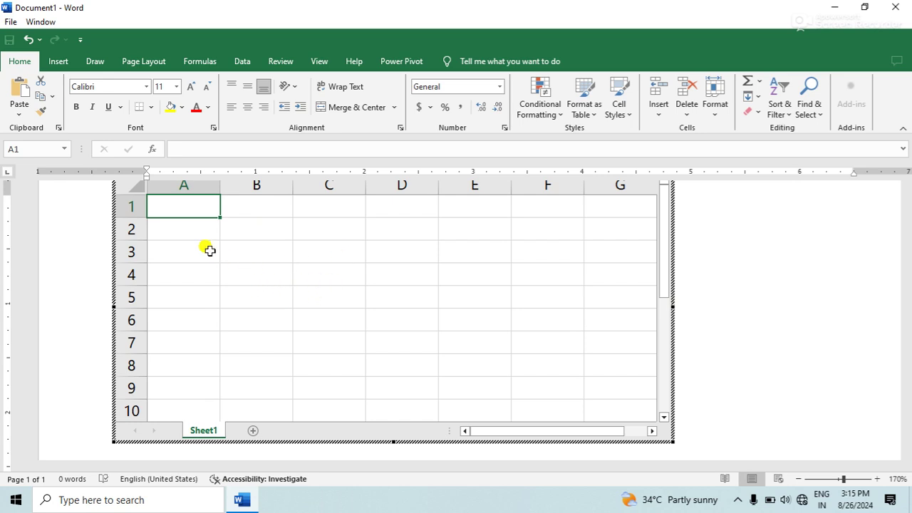
left_click(195, 227)
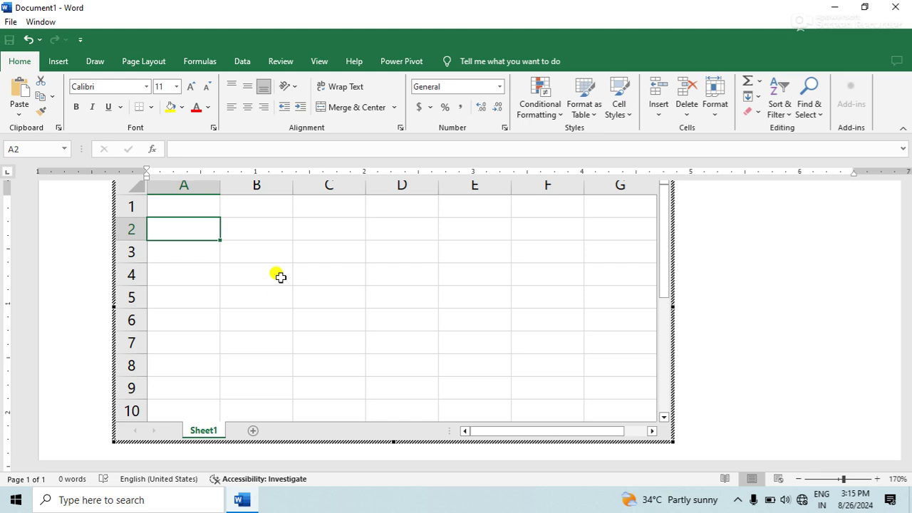
type("january")
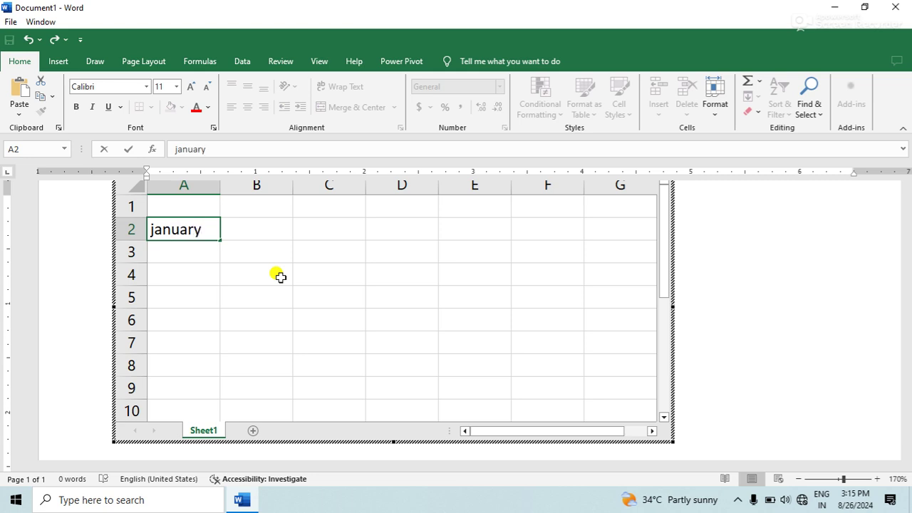
- Autofill the month series from cell A2 down to row 8 and across to column D, and leave spreadsheet editing
left_click(264, 292)
left_click(193, 230)
left_click_drag(219, 239, 397, 386)
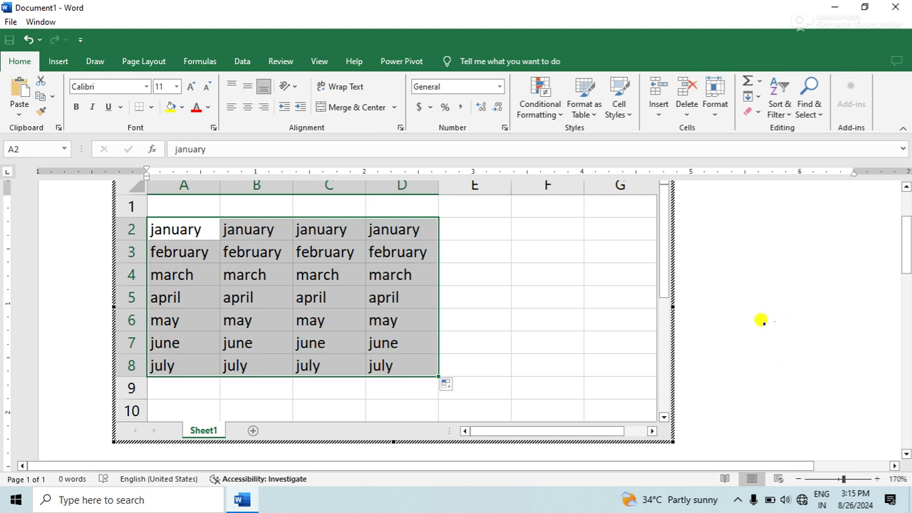
left_click(760, 320)
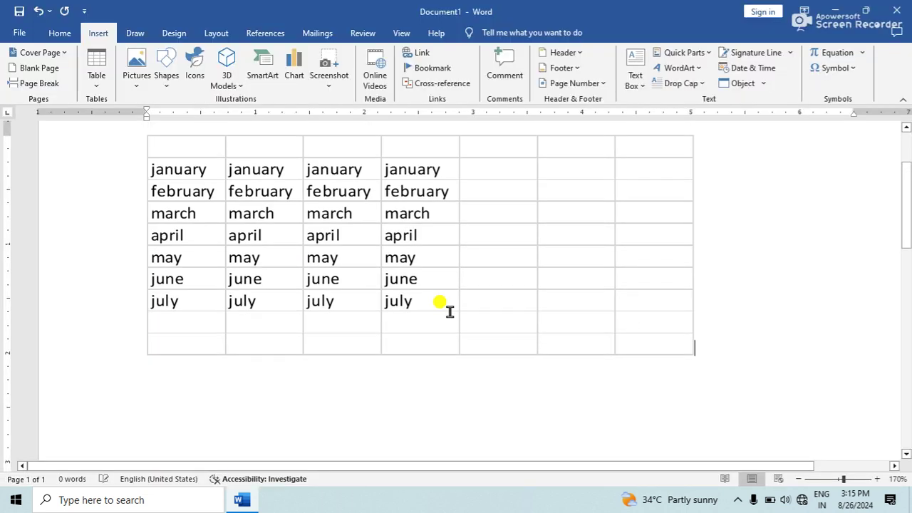
scroll(247, 264, "up", 3)
scroll(247, 256, "down", 6)
scroll(246, 259, "up", 6)
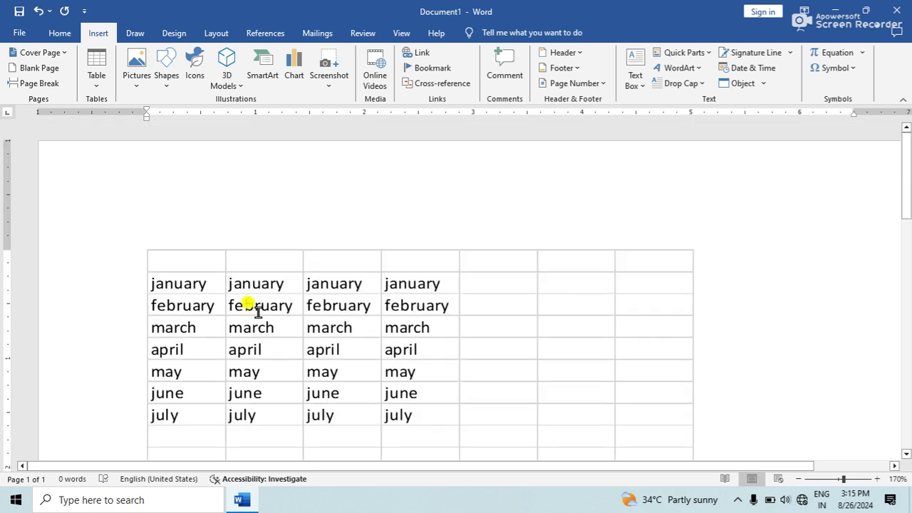
- Reopen the embedded spreadsheet for editing, replace cell B2 with hth and cell B3 with jthh, and return to the document
left_click(331, 344)
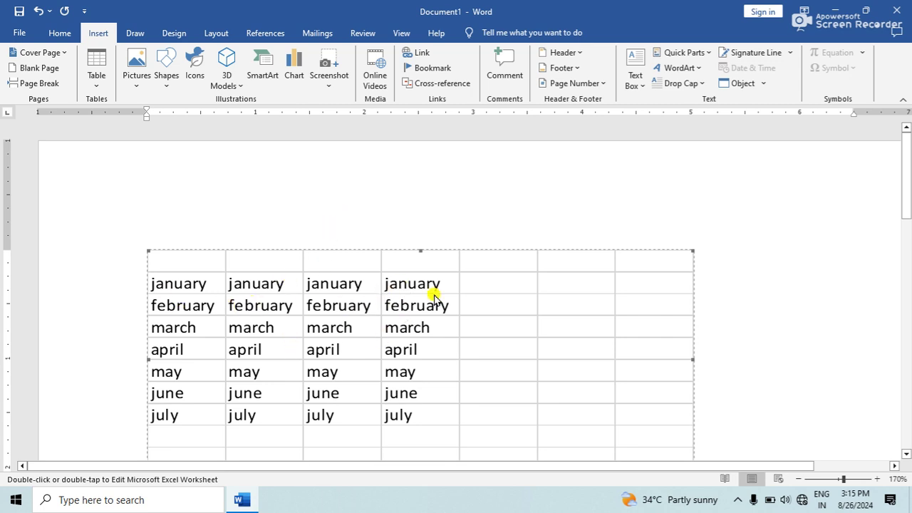
scroll(278, 282, "down", 6)
scroll(277, 281, "up", 6)
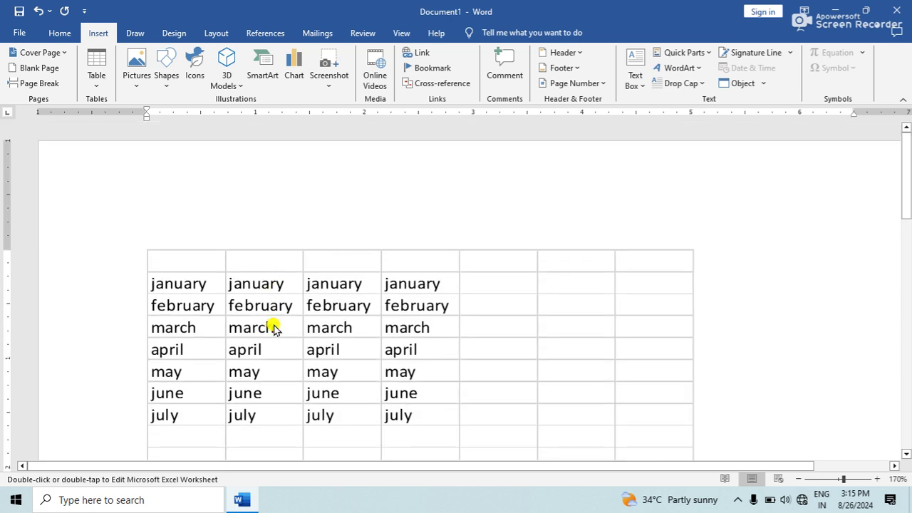
double_click(275, 329)
left_click(294, 352)
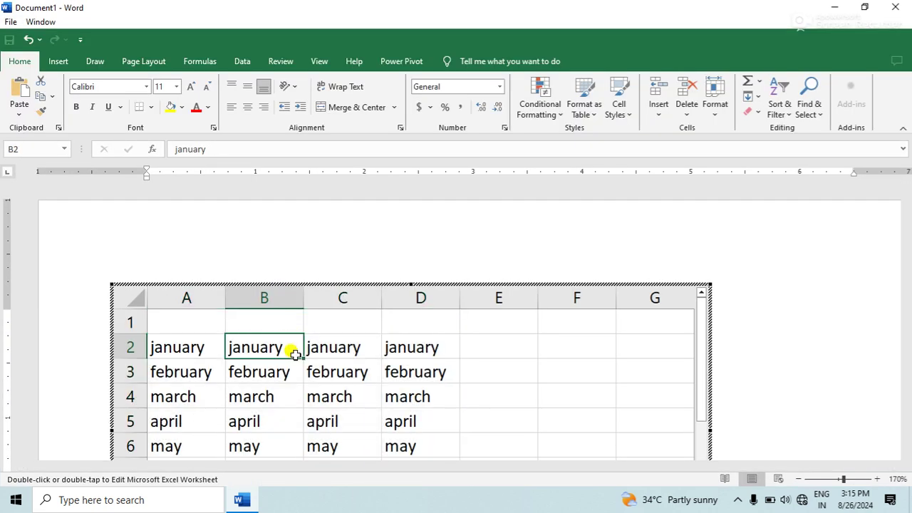
type("hth")
left_click(291, 374)
type("jthh")
left_click(840, 346)
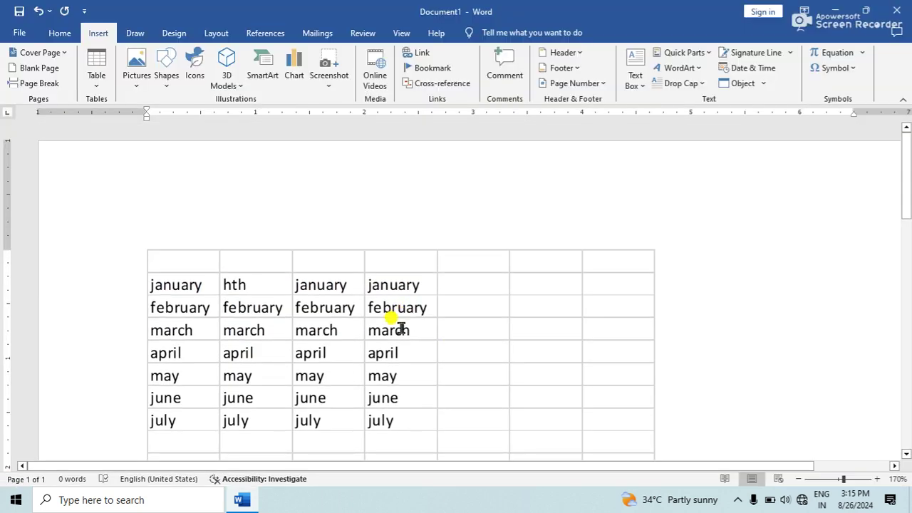
- Delete the embedded spreadsheet and insert the built-in Calendar 1 quick table in its place
left_click(413, 332)
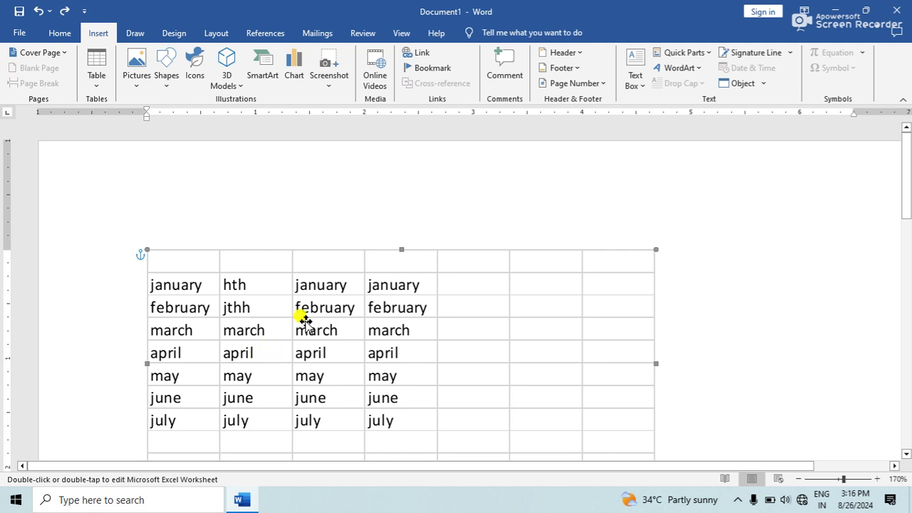
key("Delete")
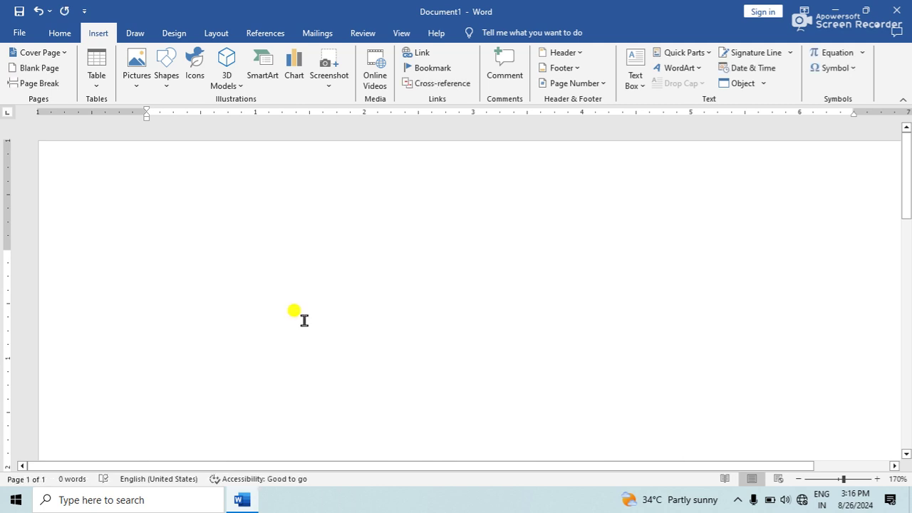
left_click(94, 84)
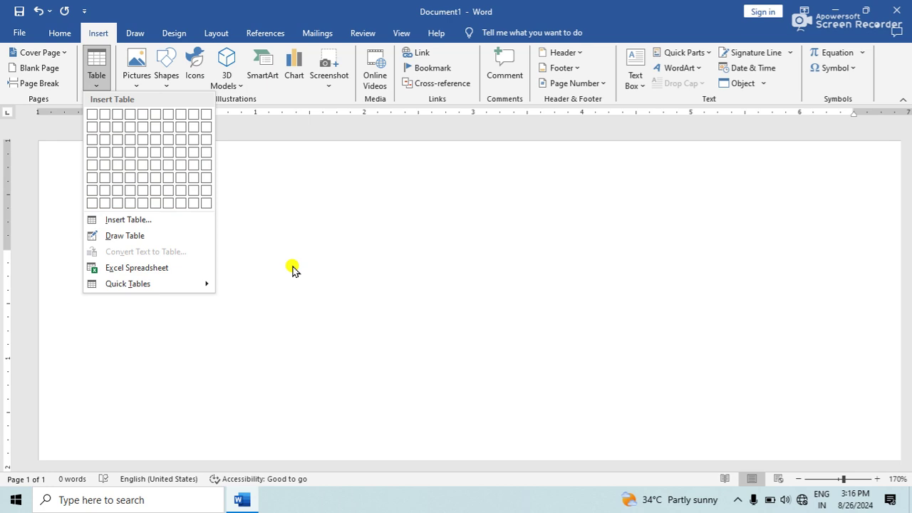
mouse_move(204, 283)
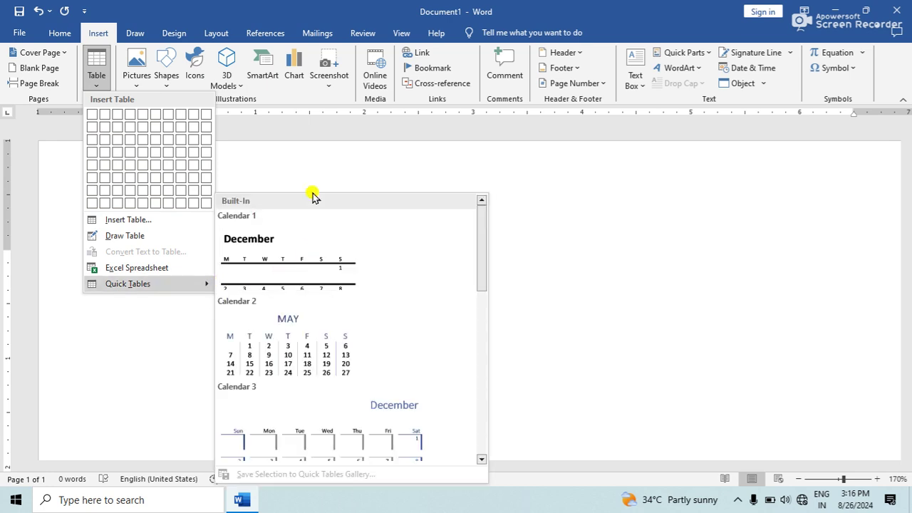
scroll(341, 343, "down", 10)
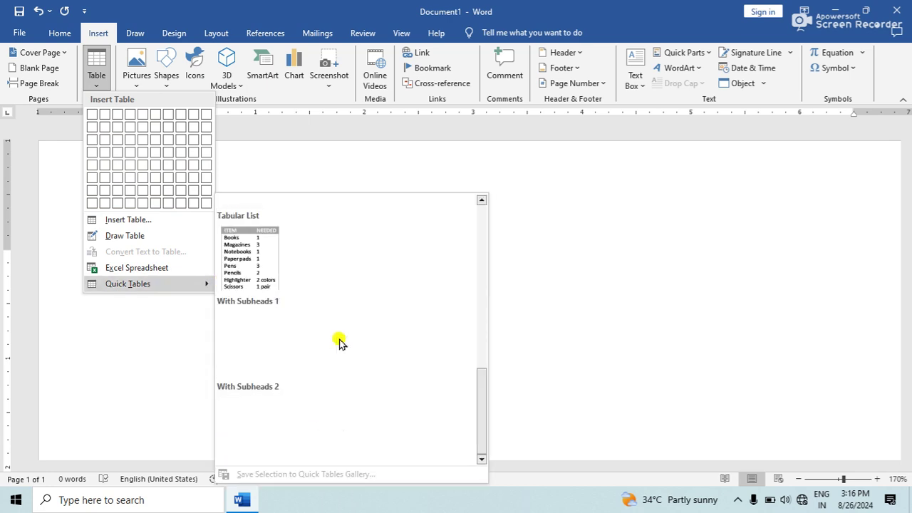
scroll(341, 343, "up", 10)
left_click_drag(481, 252, 471, 274)
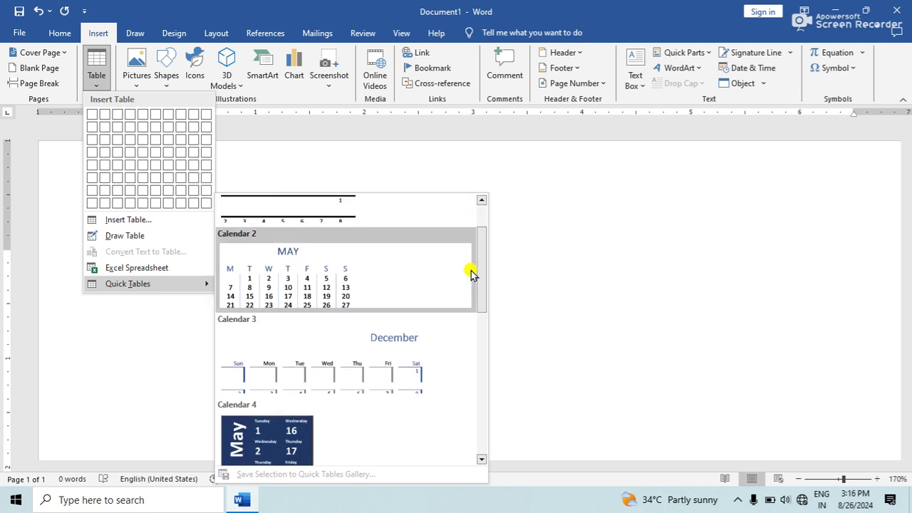
scroll(305, 277, "up", 1)
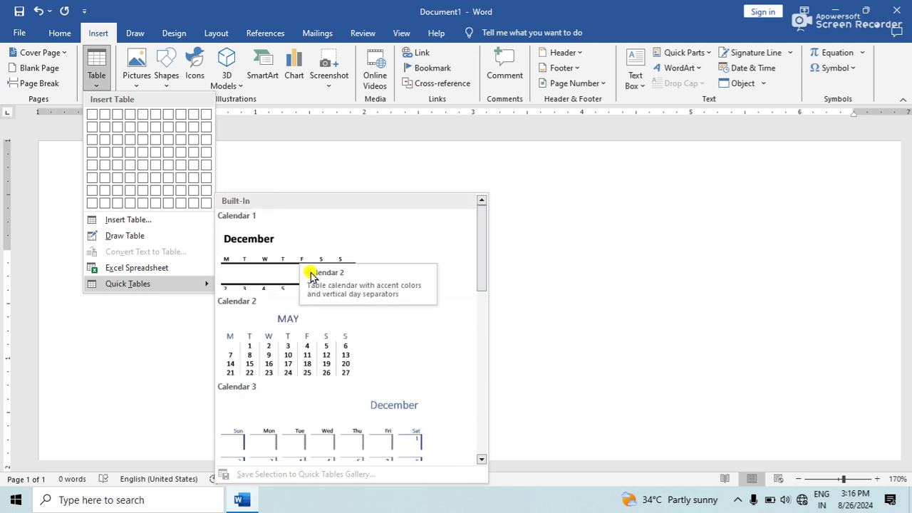
left_click(308, 274)
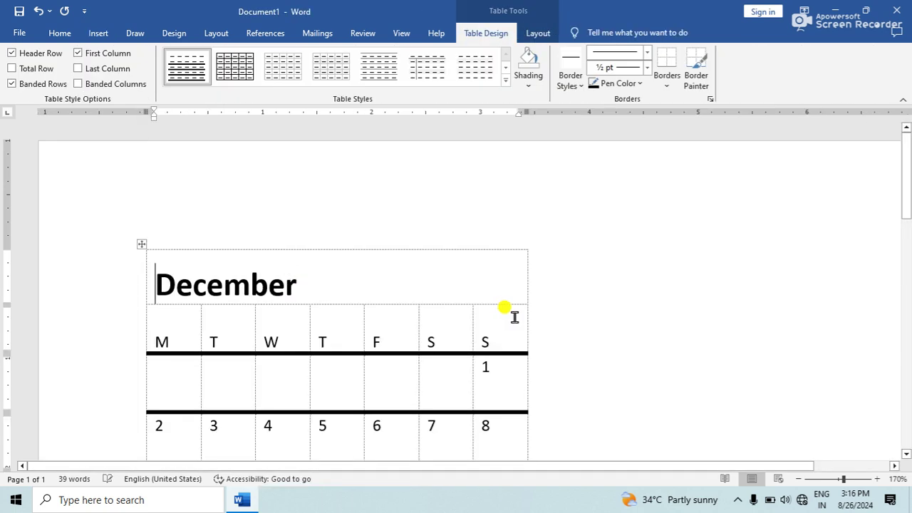
- Shrink the whole December calendar table to about 2.7 inches wide, reducing its row heights as well
scroll(519, 316, "down", 4)
scroll(513, 316, "up", 4)
scroll(419, 316, "down", 4)
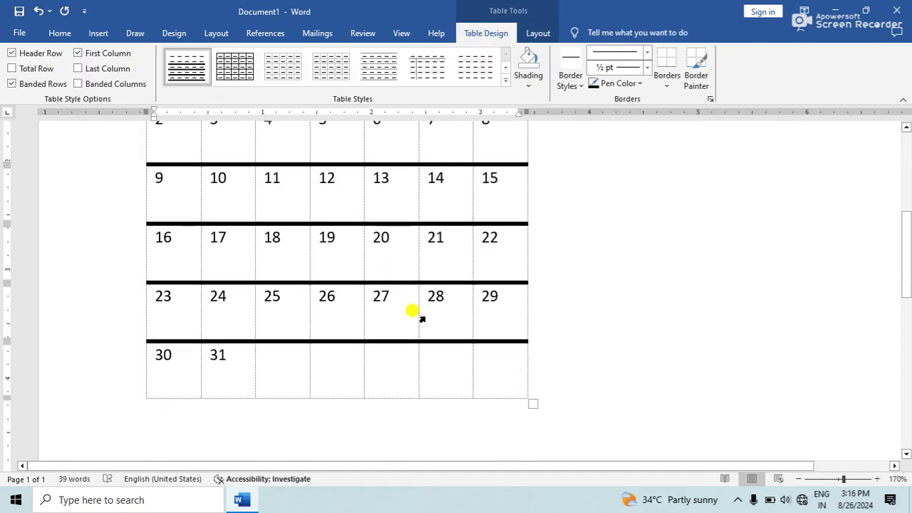
left_click_drag(526, 397, 432, 303)
scroll(320, 240, "up", 3)
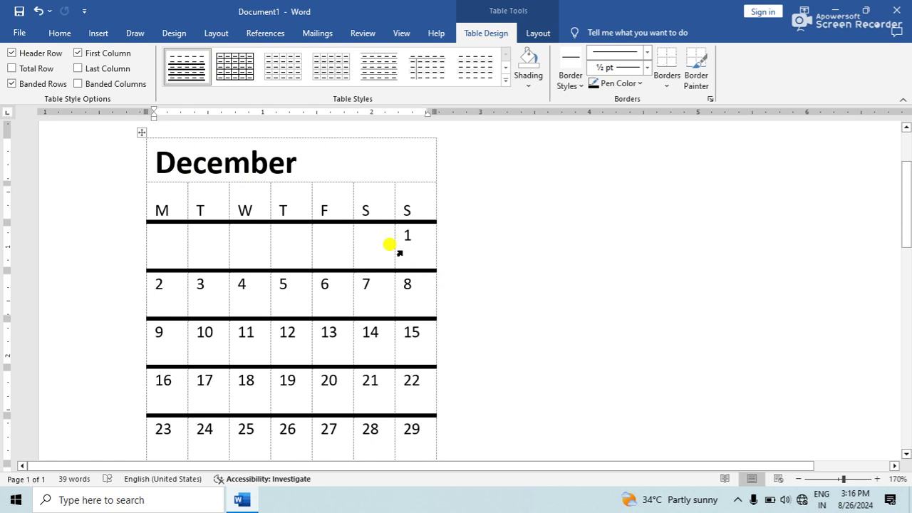
scroll(287, 207, "up", 3)
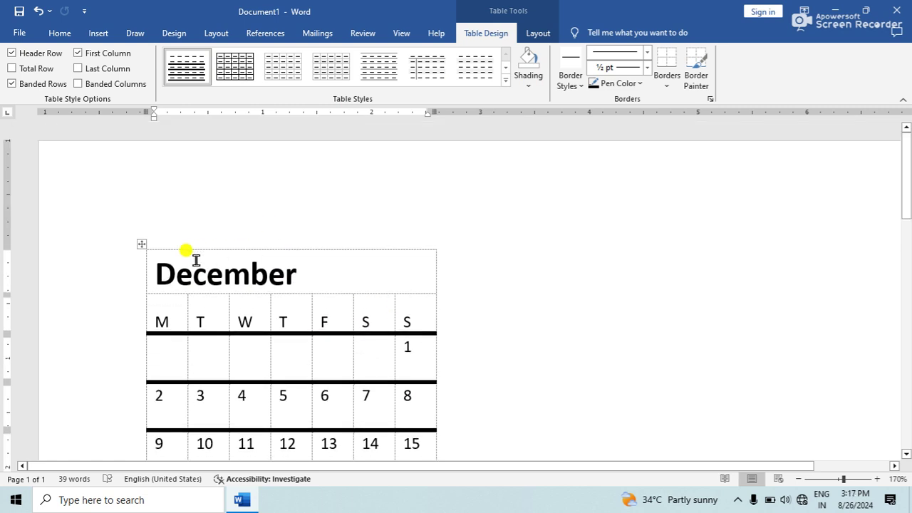
- Resize the December calendar table to about 2.8 inches wide with slightly shorter rows
scroll(305, 313, "down", 5)
scroll(306, 315, "down", 3)
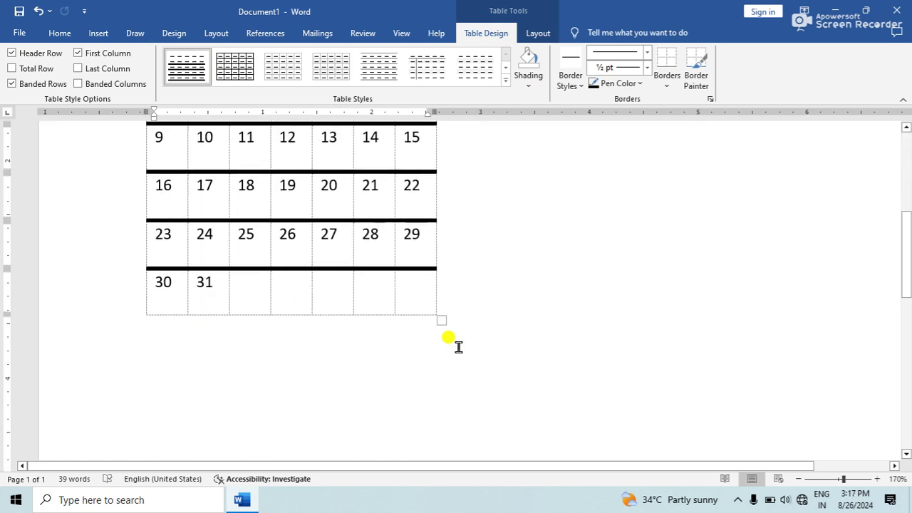
left_click_drag(437, 320, 450, 278)
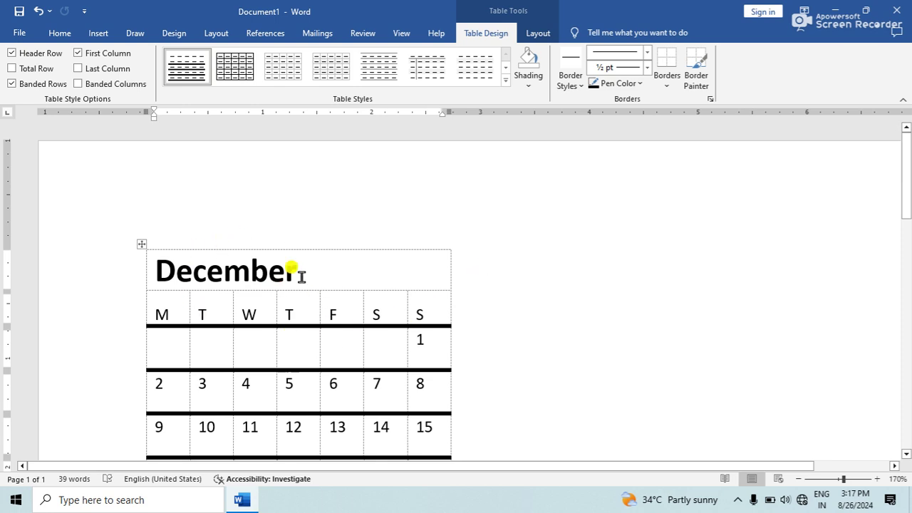
scroll(295, 285, "down", 3)
scroll(302, 289, "up", 3)
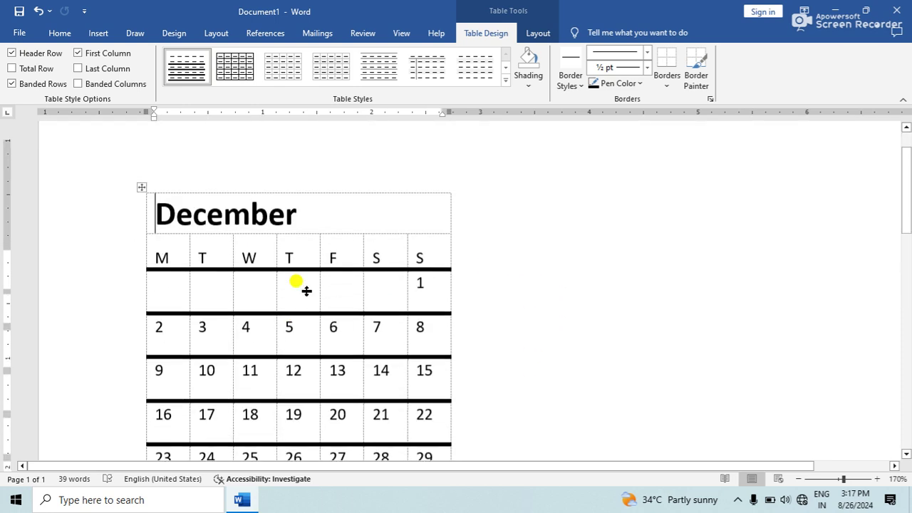
- Shrink the December calendar table to about 2.7 inches wide, making its rows slightly shorter
left_click_drag(907, 196, 908, 214)
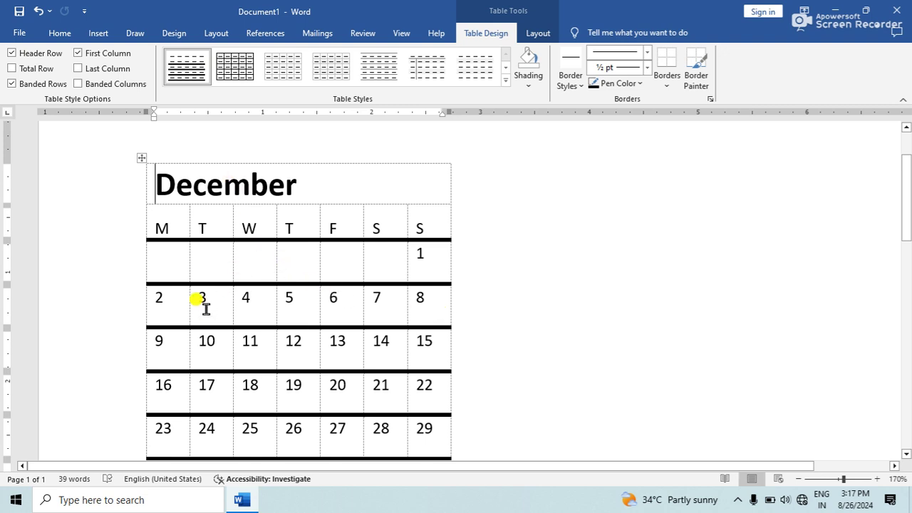
scroll(318, 241, "up", 2)
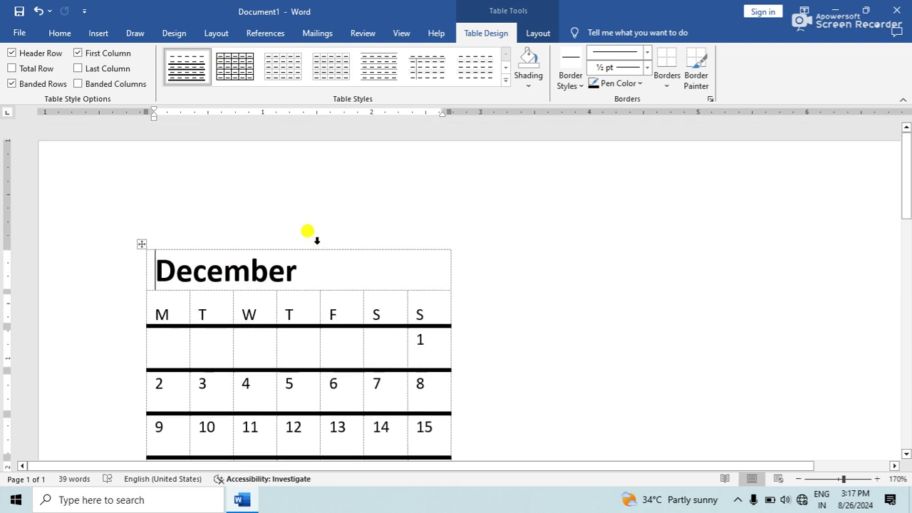
scroll(300, 239, "down", 7)
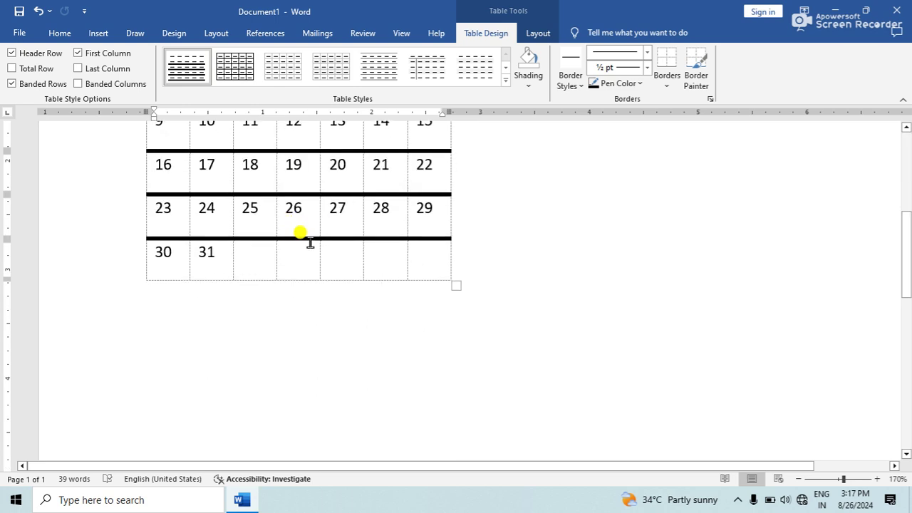
left_click(457, 289)
left_click(436, 275)
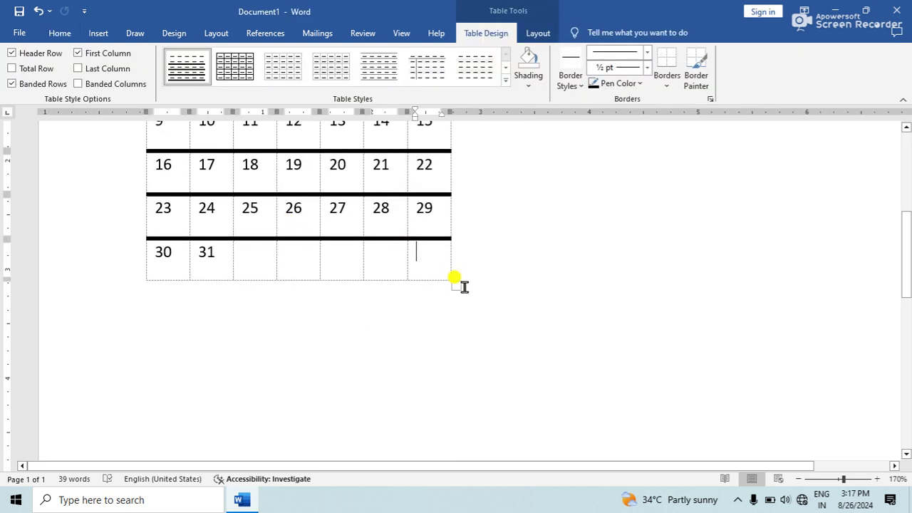
left_click_drag(453, 283, 432, 247)
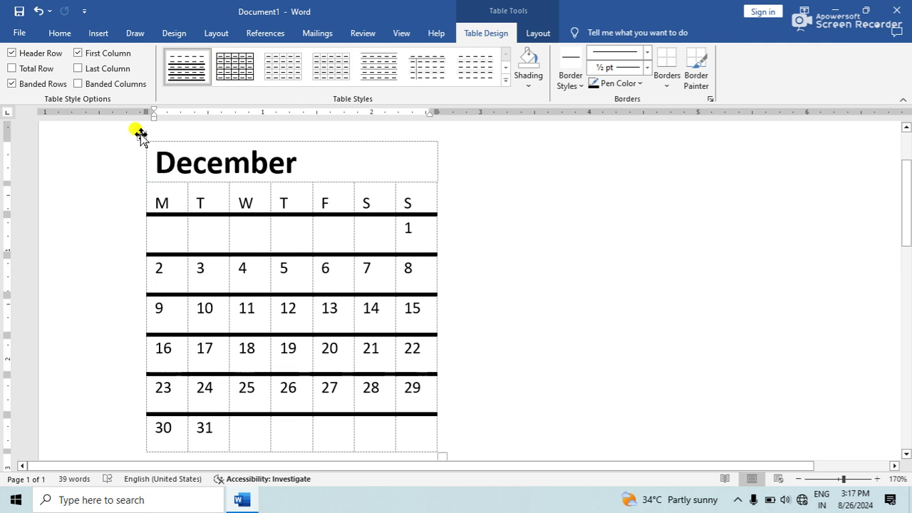
- Move the whole December calendar table to about 0.6 inch from the page's left edge
left_click(140, 134)
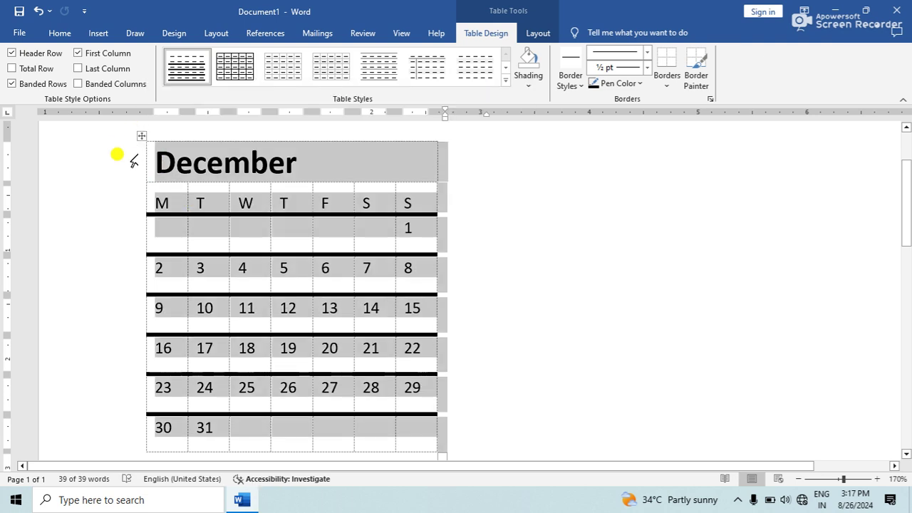
left_click_drag(142, 137, 570, 142)
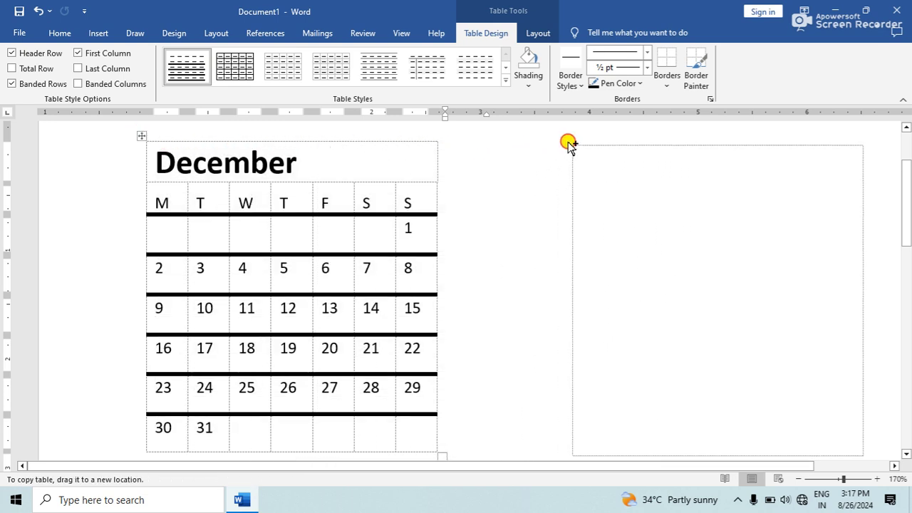
left_click_drag(570, 145, 98, 159)
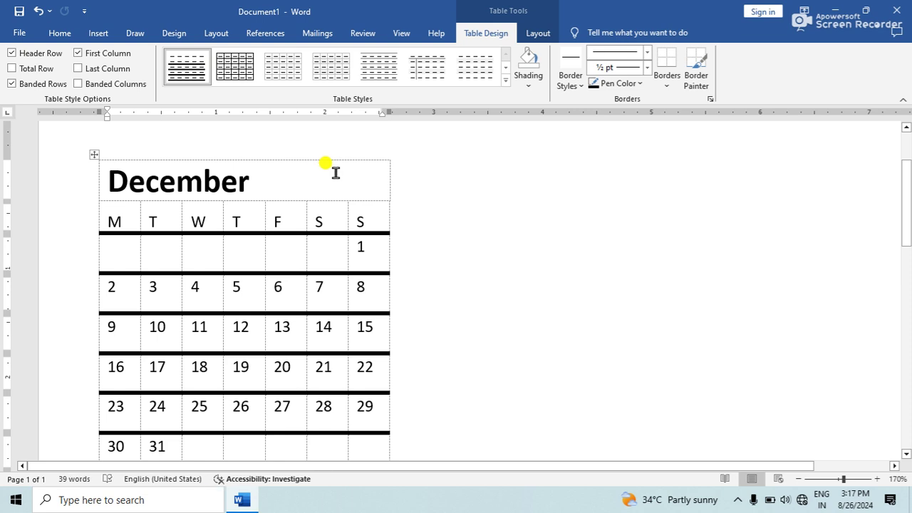
- Reduce the December calendar's row heights so the table is about 2.3 inches tall, keeping its width
scroll(336, 183, "down", 10, "ctrl")
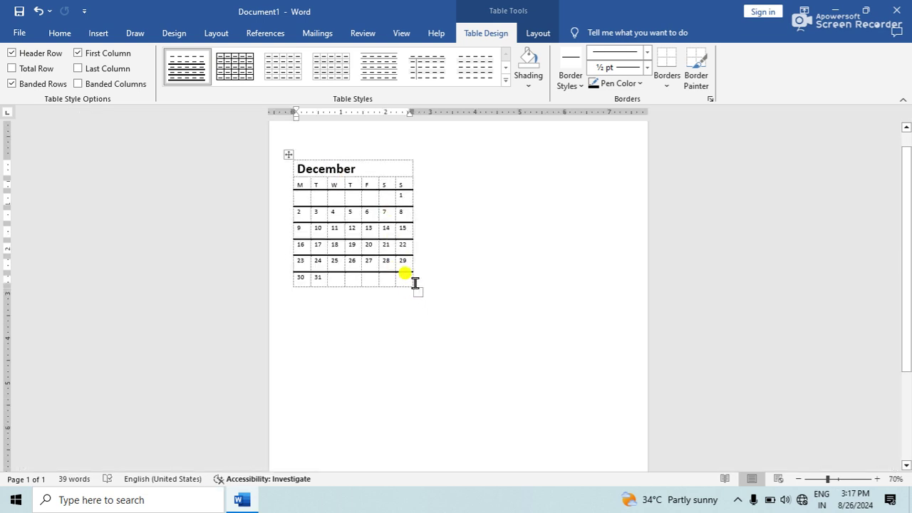
left_click(415, 282)
left_click_drag(416, 288, 403, 248)
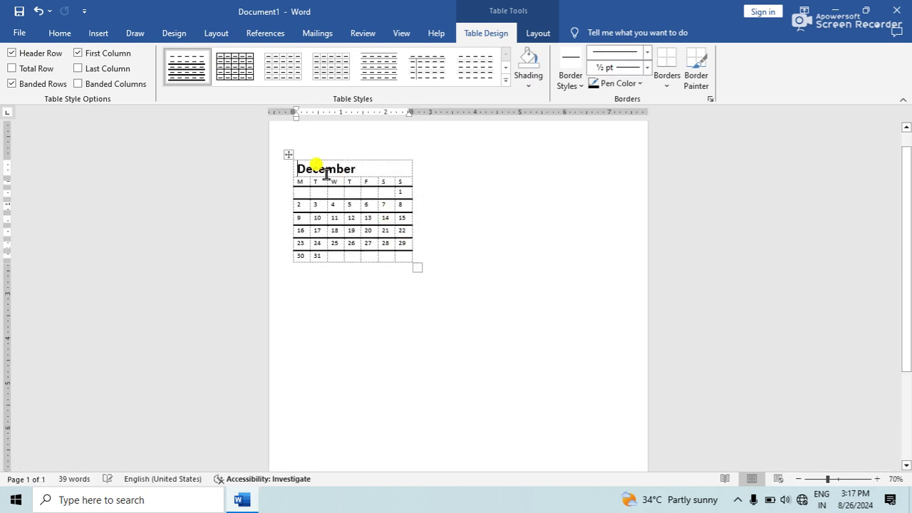
- Duplicate the December calendar until the page holds six calendars arranged in two columns and three rows
left_click_drag(288, 153, 479, 289, "ctrl")
scroll(479, 307, "down", 3)
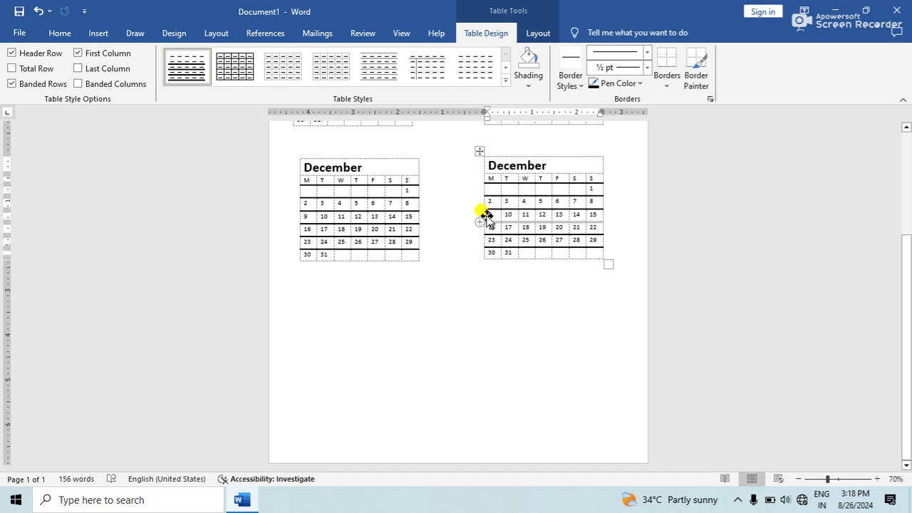
left_click_drag(479, 151, 482, 306)
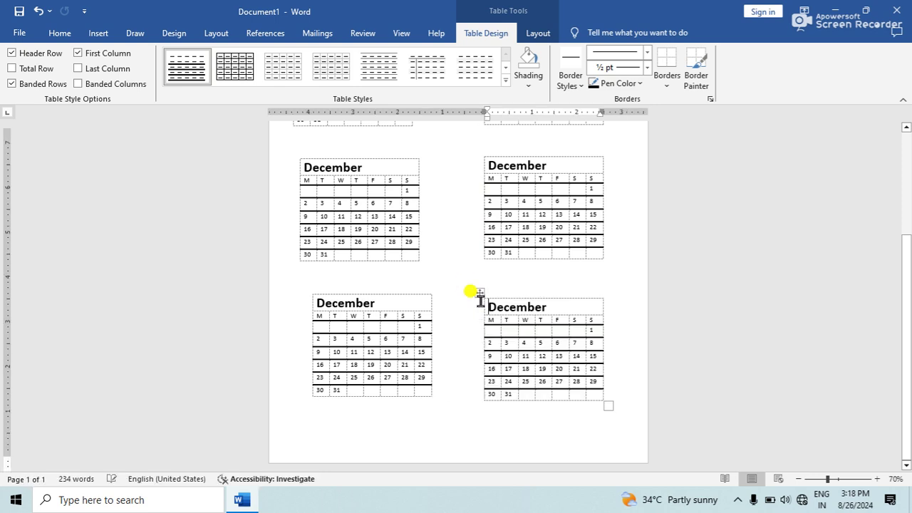
- Replace the heading of the page's first calendar with January
scroll(482, 296, "up", 3)
scroll(467, 287, "up", 11, "ctrl")
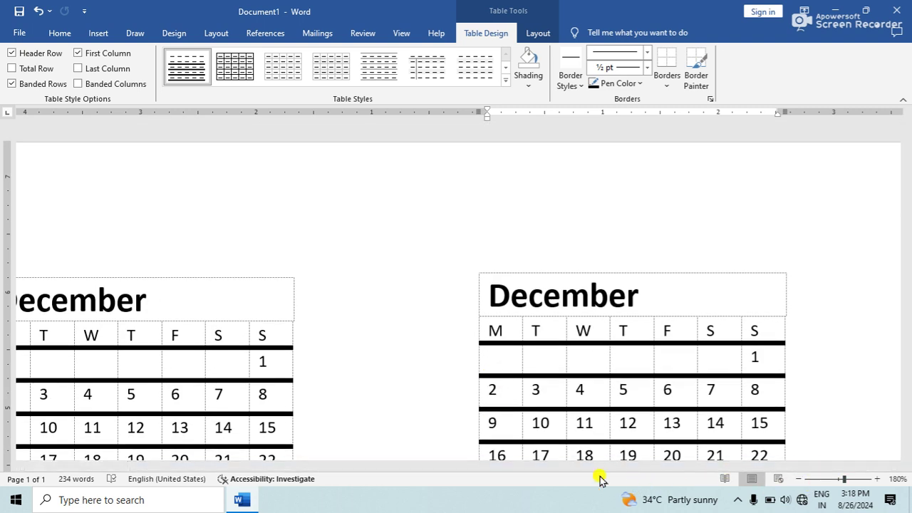
left_click_drag(560, 471, 404, 467)
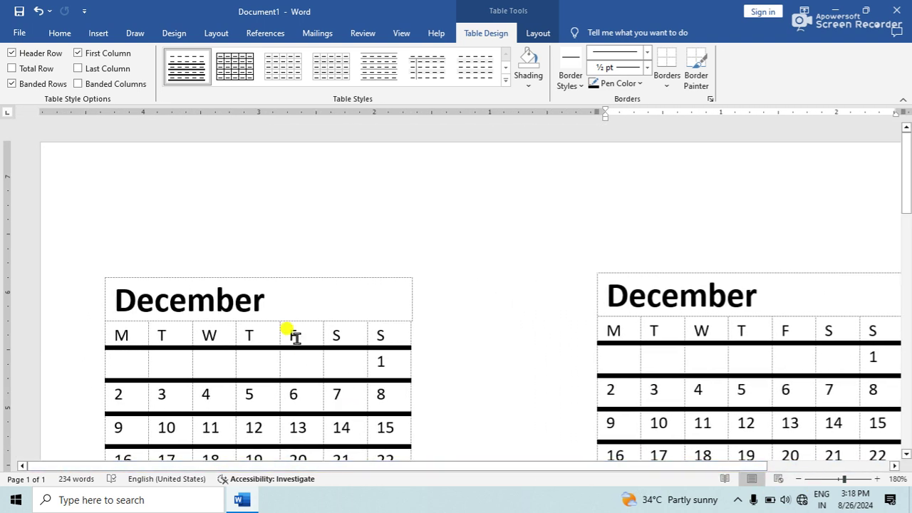
left_click_drag(279, 301, 105, 296)
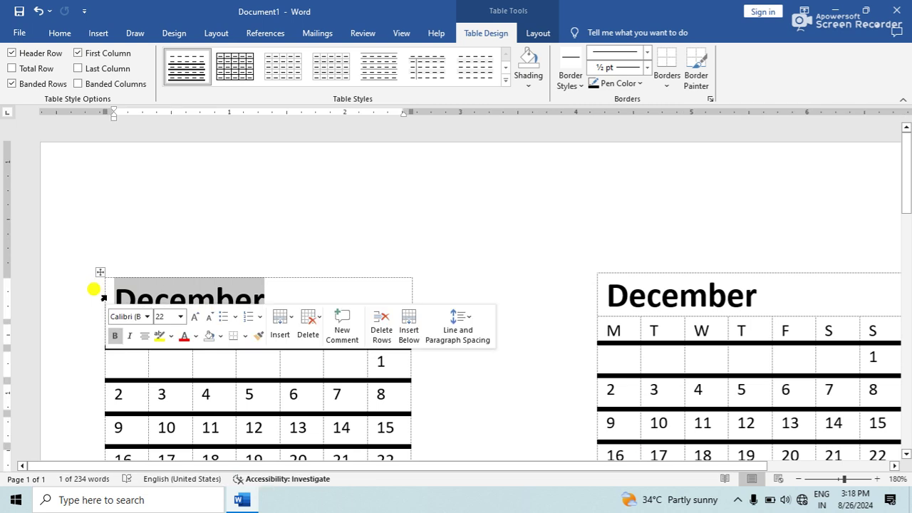
type("Ja")
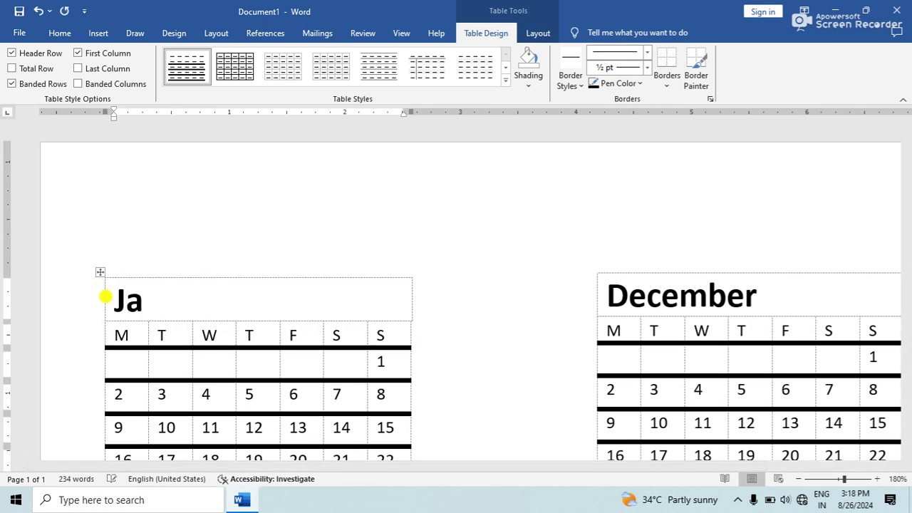
type("u")
key("BackSpace")
type("nuary")
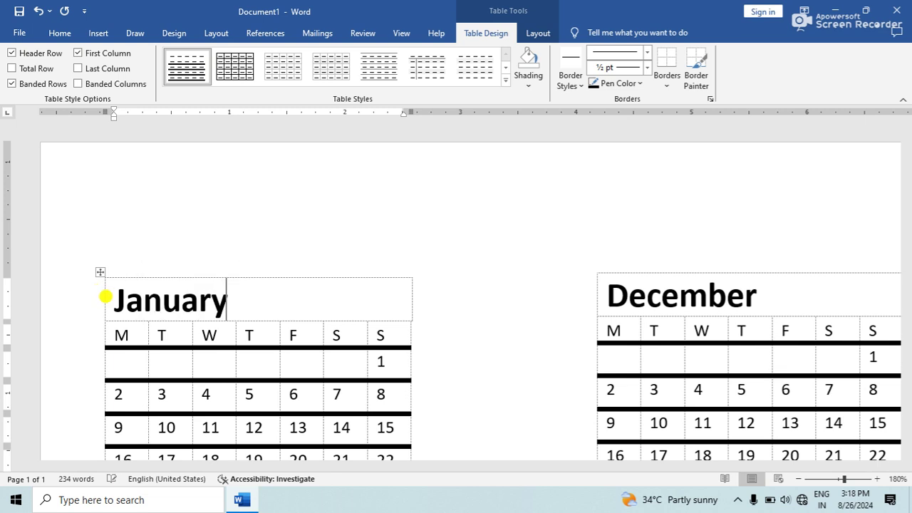
- Number the first week of the January calendar 1 to 5, from Tuesday through Saturday
left_click(182, 361)
type("1")
left_click(206, 362)
type("2")
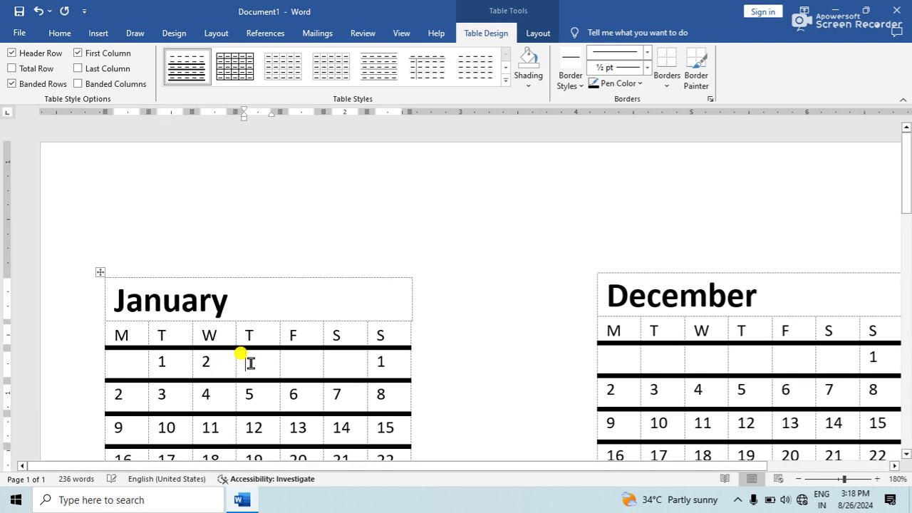
type("3")
left_click(290, 361)
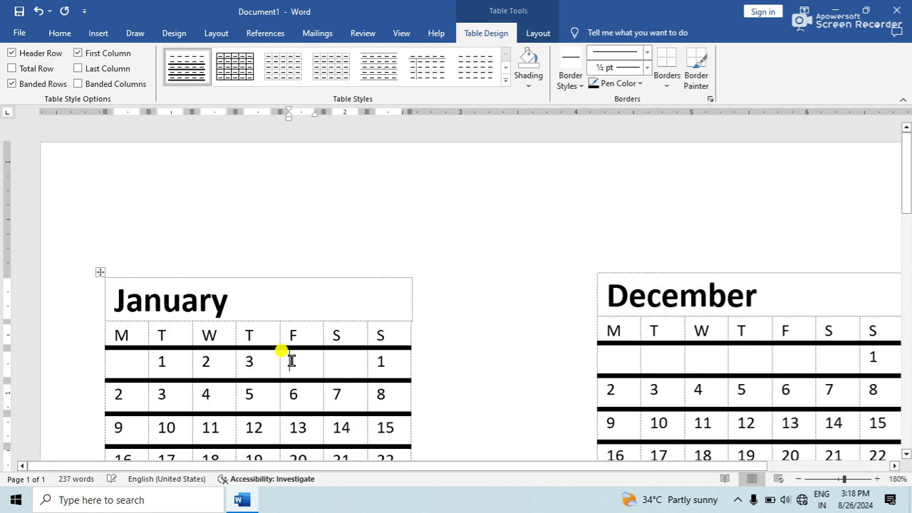
type("4")
left_click(341, 358)
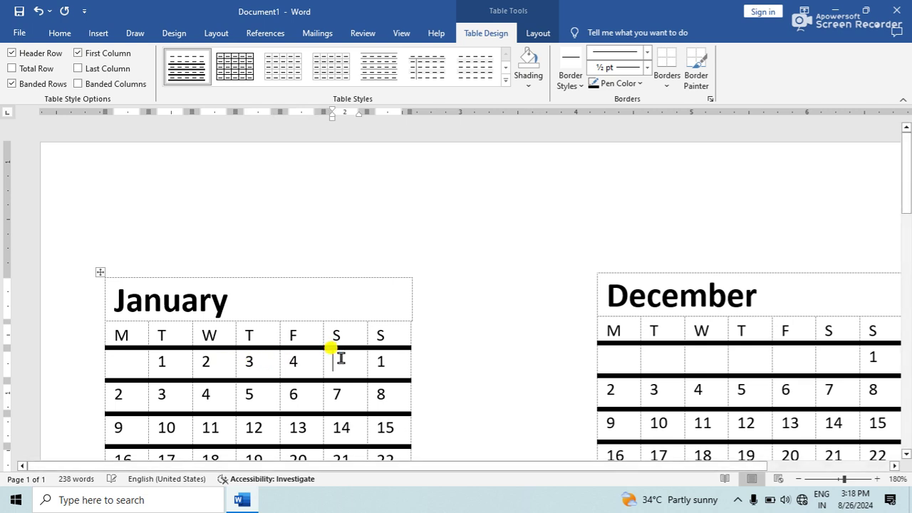
type("5")
- Change January's first Sunday to 6 and the Monday of its second week to 7
left_click_drag(389, 358, 368, 358)
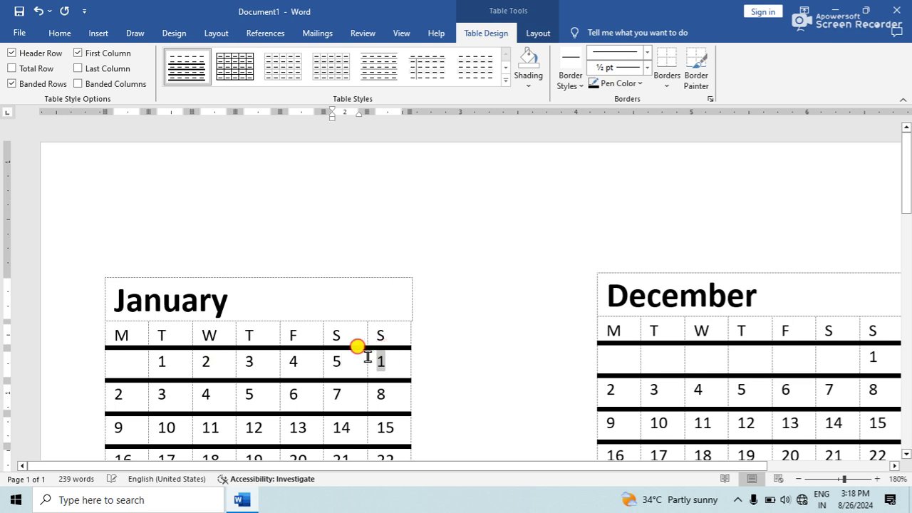
type("6")
left_click(107, 397)
double_click(107, 397)
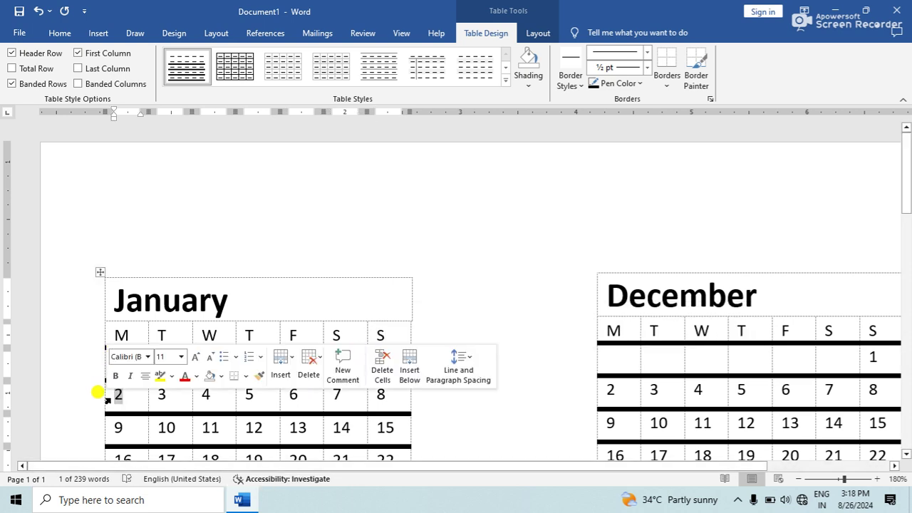
type("7")
- Retitle the second calendar in the top row February and number its first Saturday 1, Sunday 2 and following Monday 3
left_click_drag(772, 283, 609, 301)
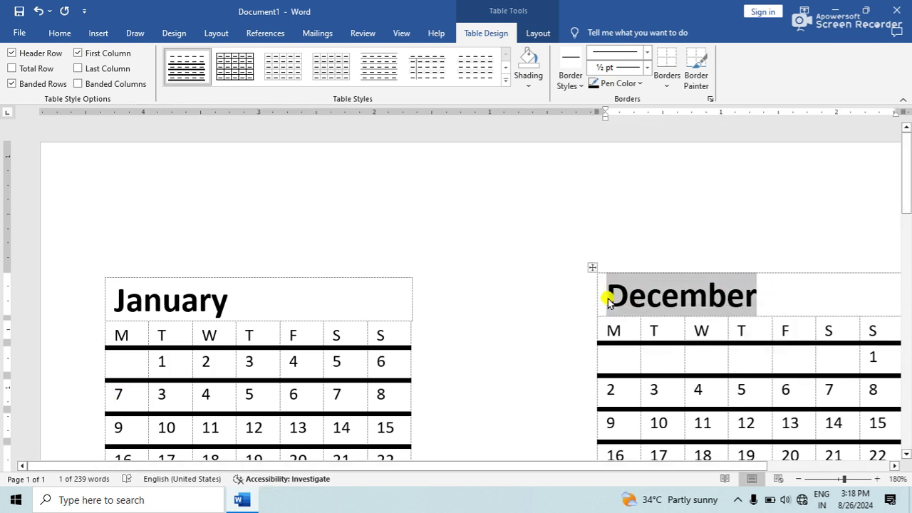
type("February")
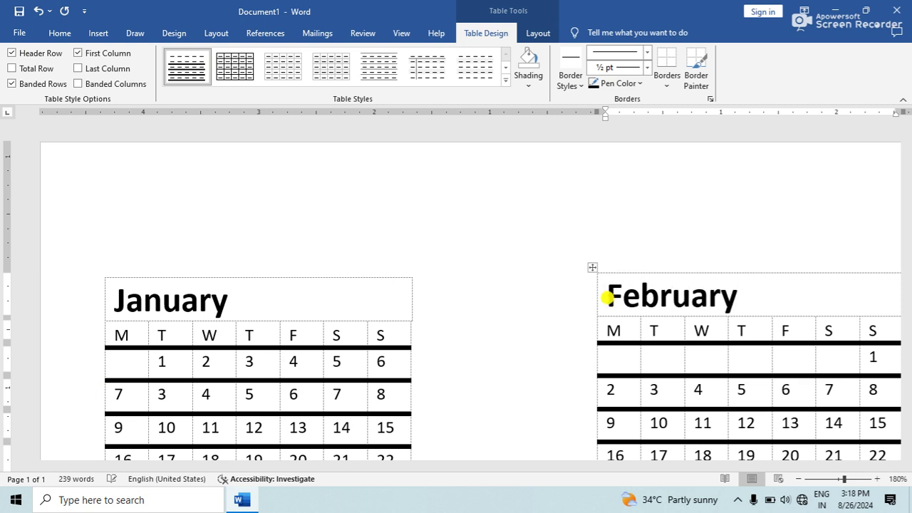
left_click(828, 362)
type("1")
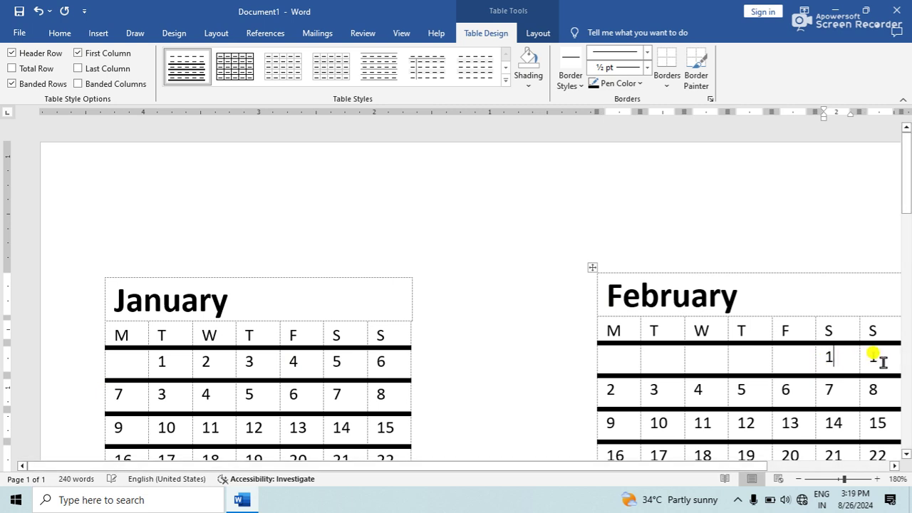
left_click(859, 363)
type("2")
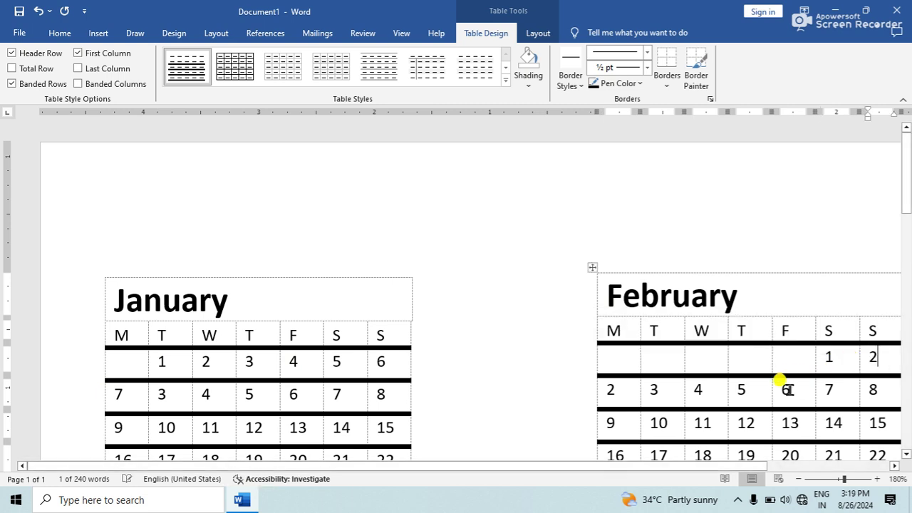
left_click(600, 389)
type("3")
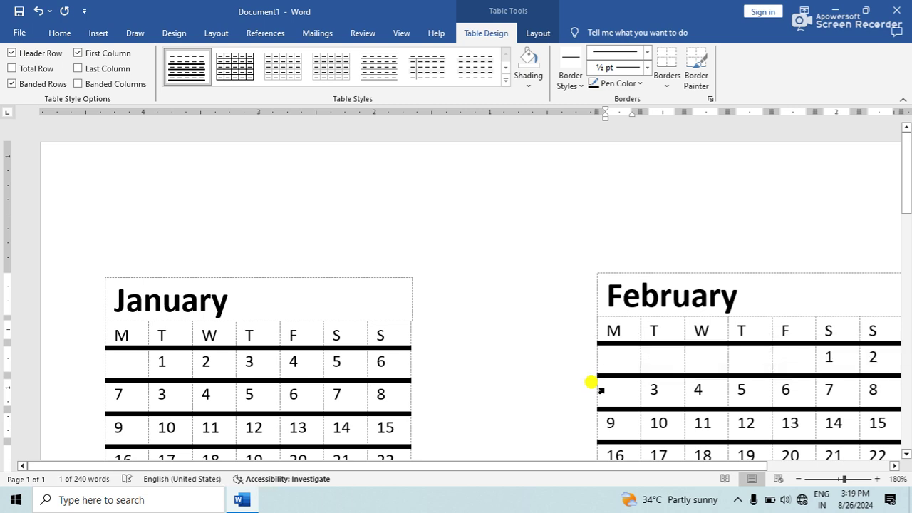
- Replace the heading of the first calendar in the second row with March
left_click_drag(906, 198, 906, 298)
left_click_drag(284, 227, 133, 236)
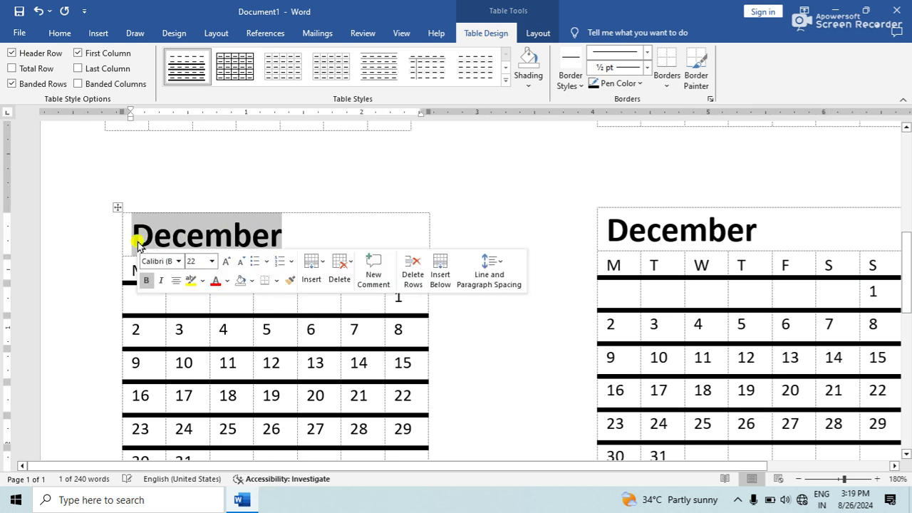
type("March")
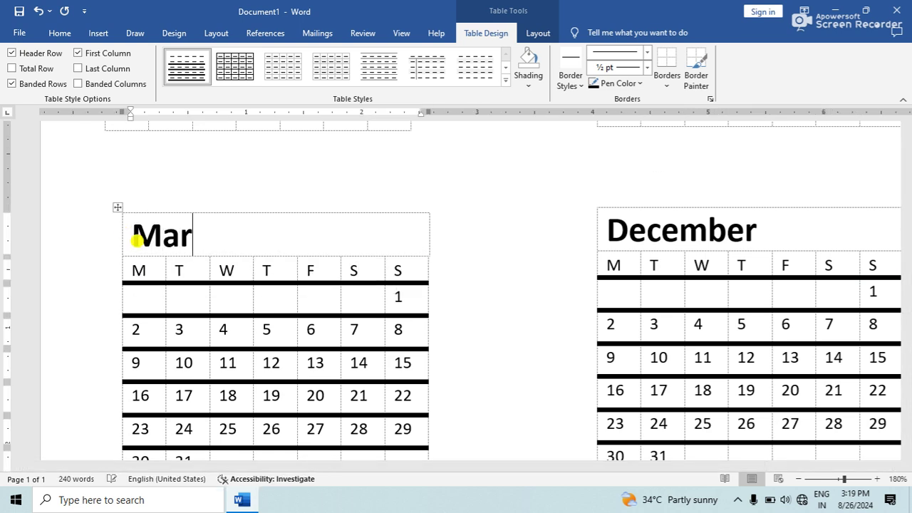
- Number March's first week 1 to 5 from Wednesday through Sunday, and set the following Monday to 6
left_click(223, 295)
type("1 ")
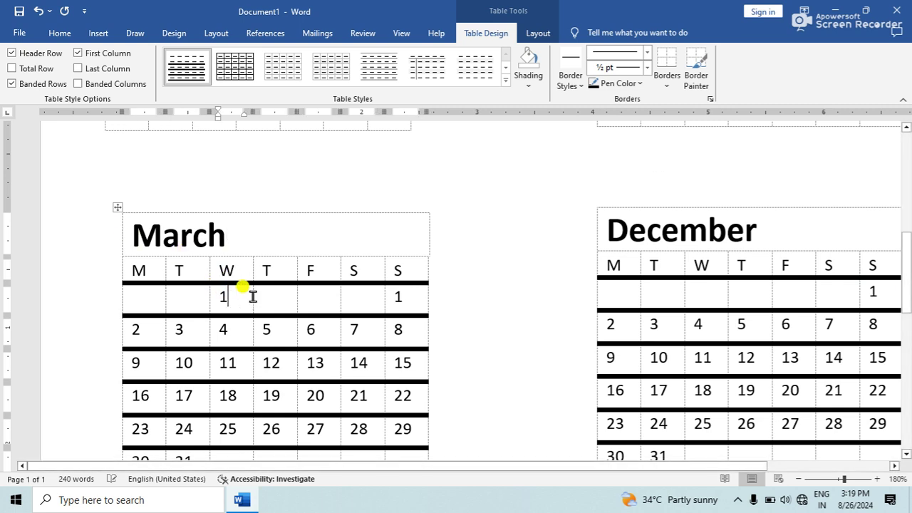
type("2 ")
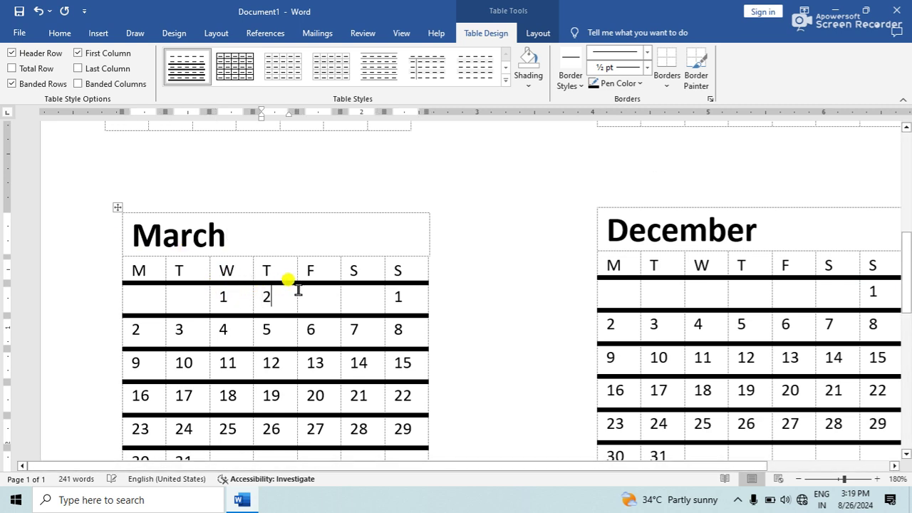
type("3")
left_click(365, 298)
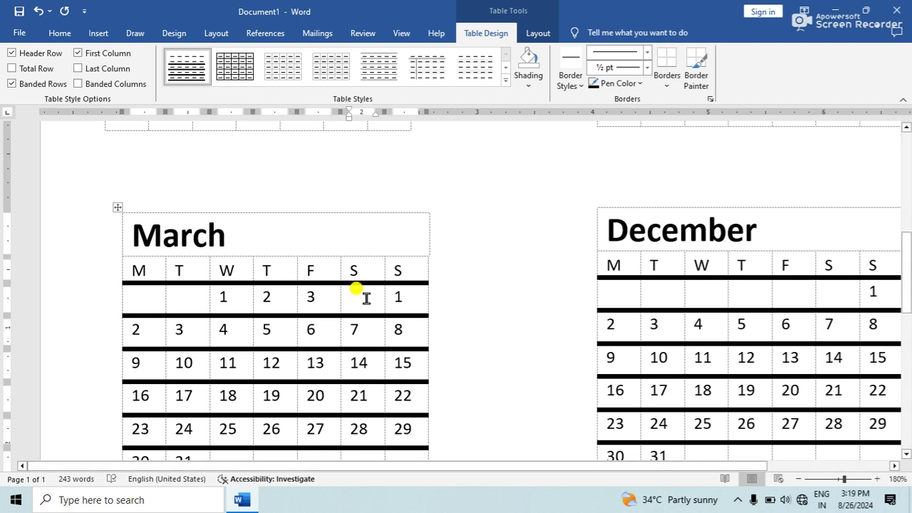
type("4")
left_click_drag(373, 291, 397, 303)
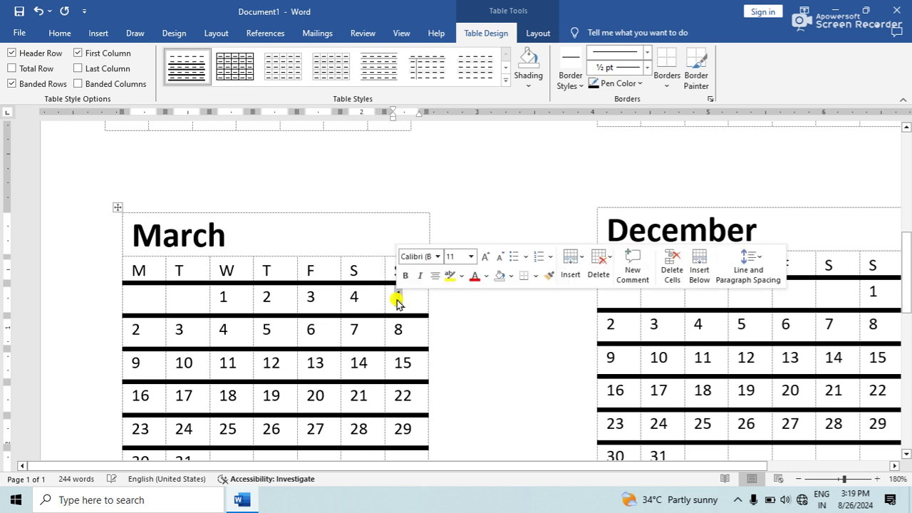
type("5")
left_click(137, 328)
left_click_drag(112, 332, 102, 328)
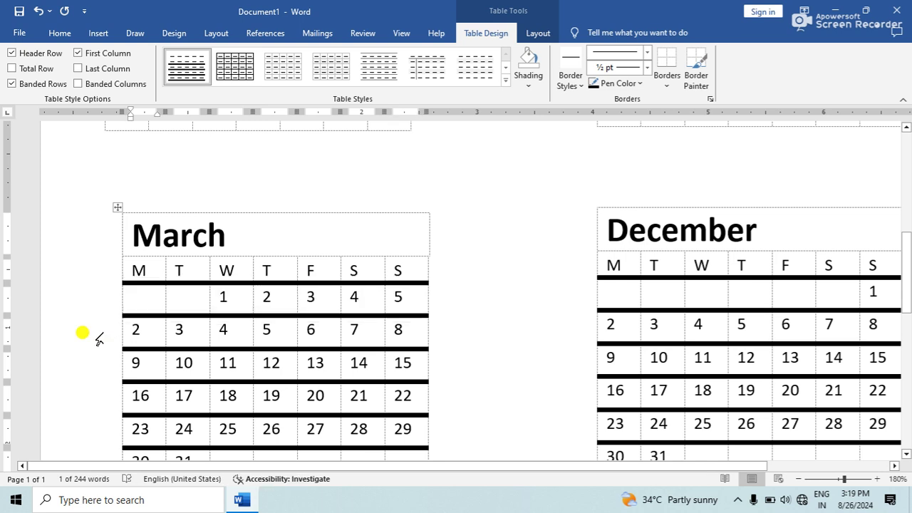
type("6")
scroll(609, 313, "up", 15)
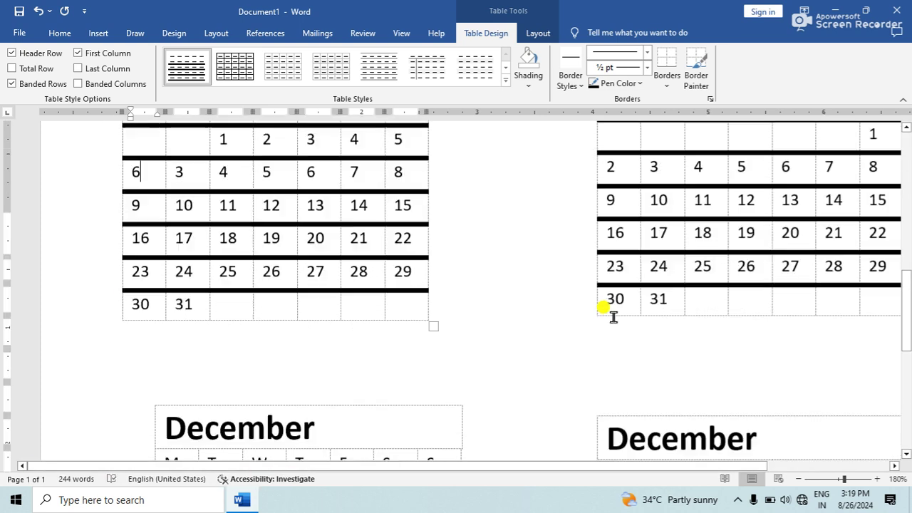
- Delete all the calendar tables so the document is blank
scroll(611, 319, "up", 1)
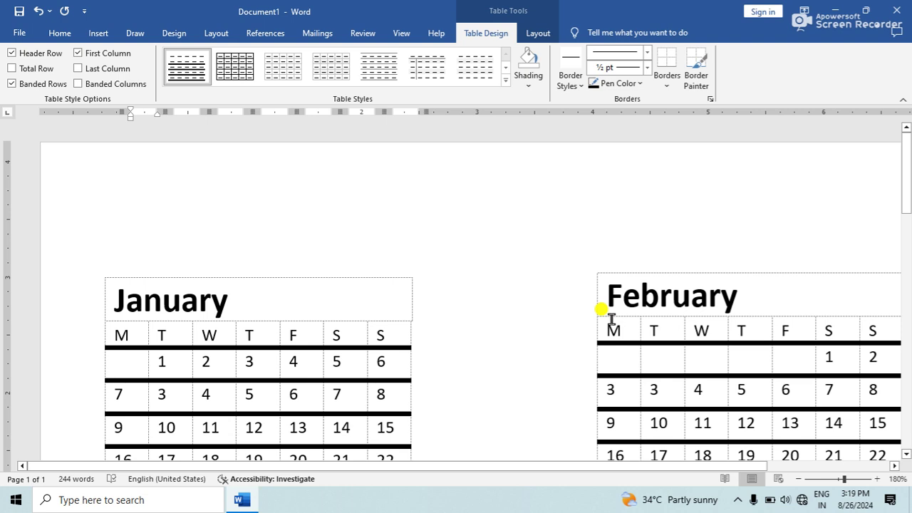
key("ctrl+a")
key("Delete")
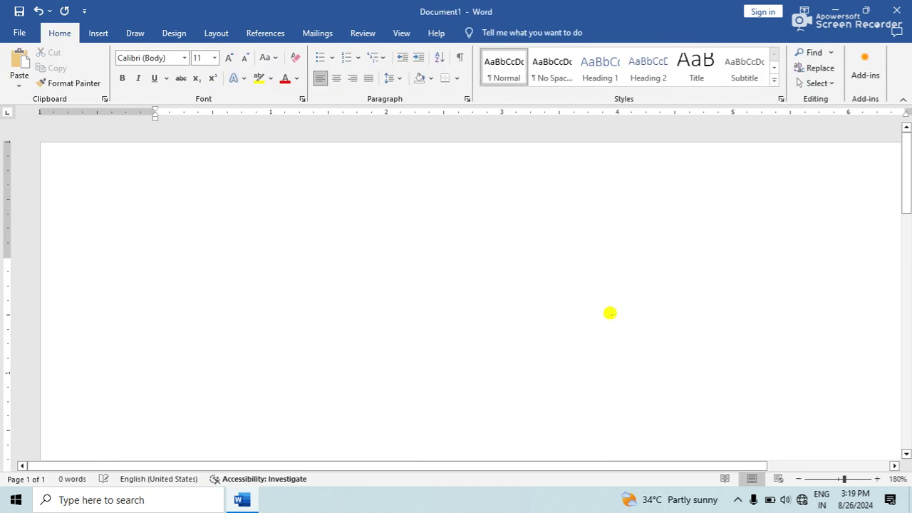
- Insert the built-in With Subheads 1 quick table into the blank document
left_click(100, 35)
left_click(100, 84)
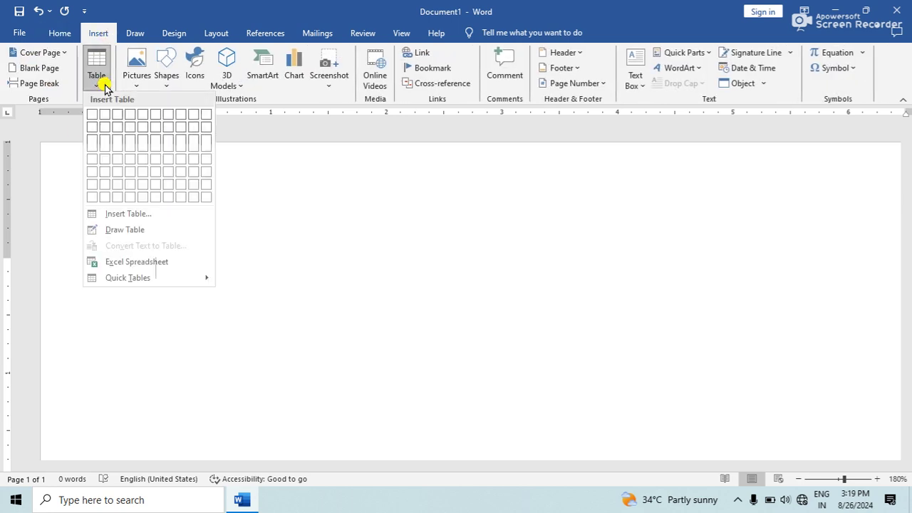
mouse_move(178, 289)
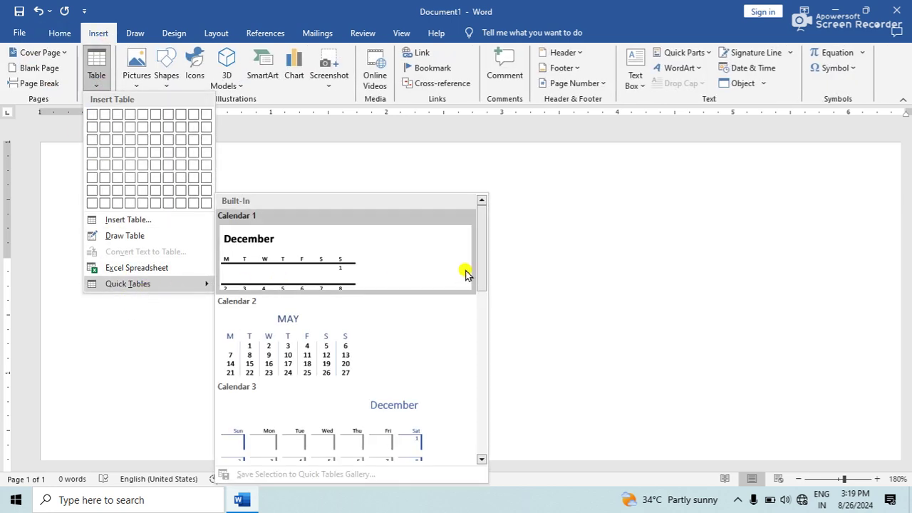
left_click_drag(479, 254, 484, 316)
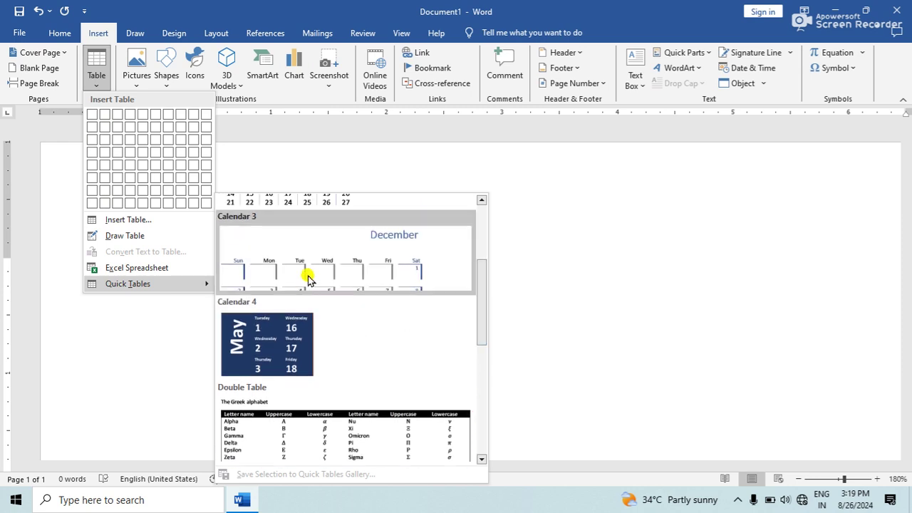
left_click_drag(478, 291, 475, 398)
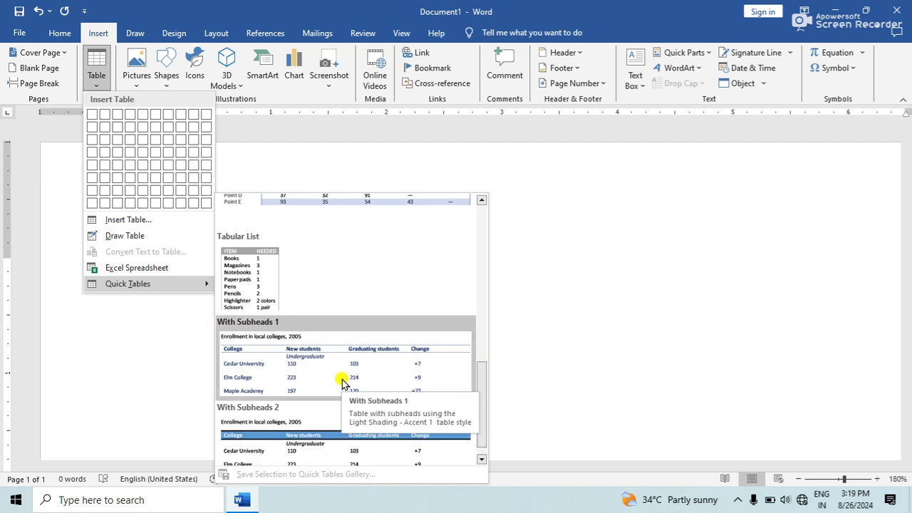
scroll(381, 376, "down", 1)
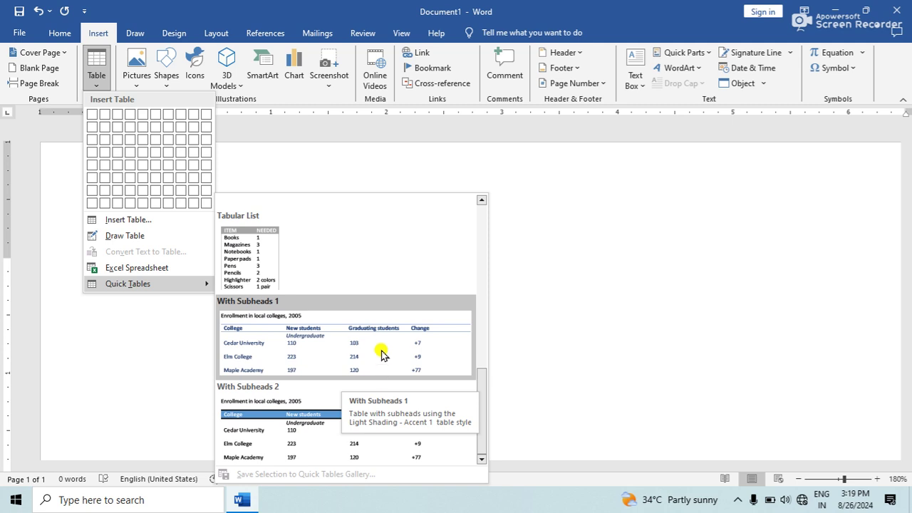
left_click(381, 352)
scroll(442, 324, "down", 15)
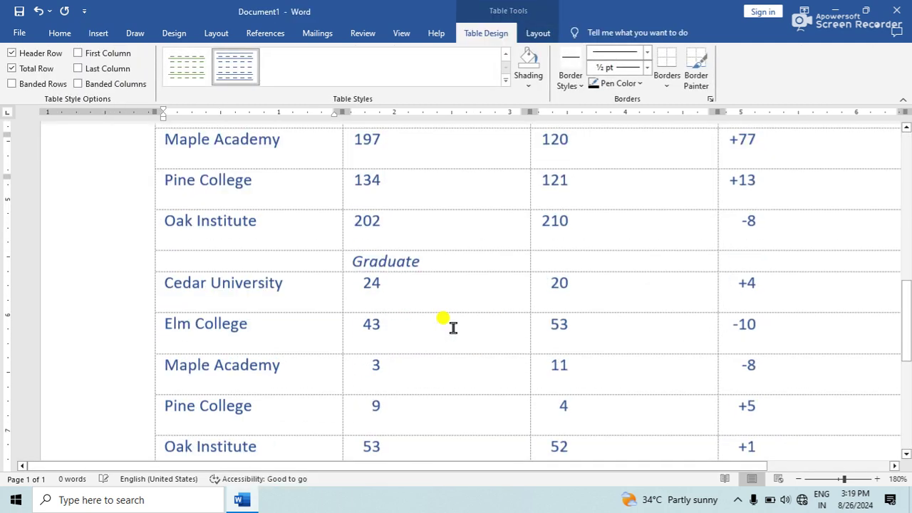
scroll(469, 323, "down", 9, "ctrl")
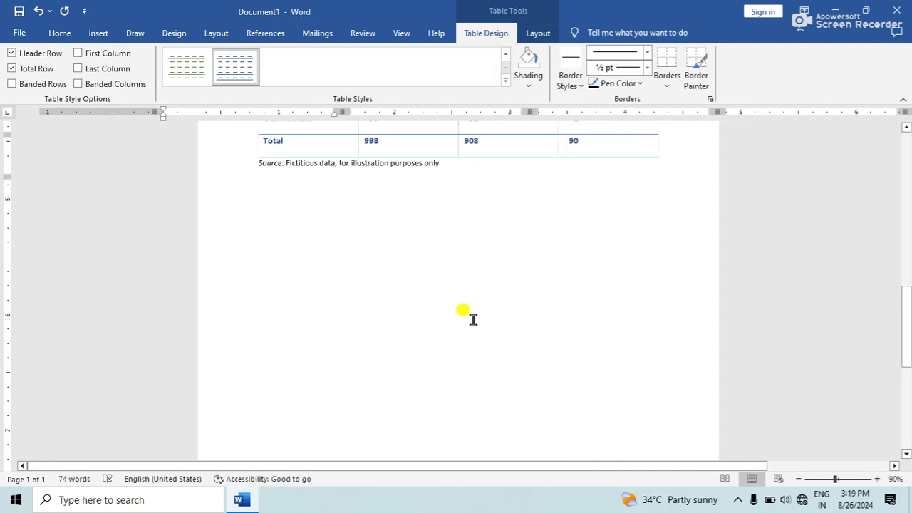
scroll(474, 320, "up", 3, "ctrl")
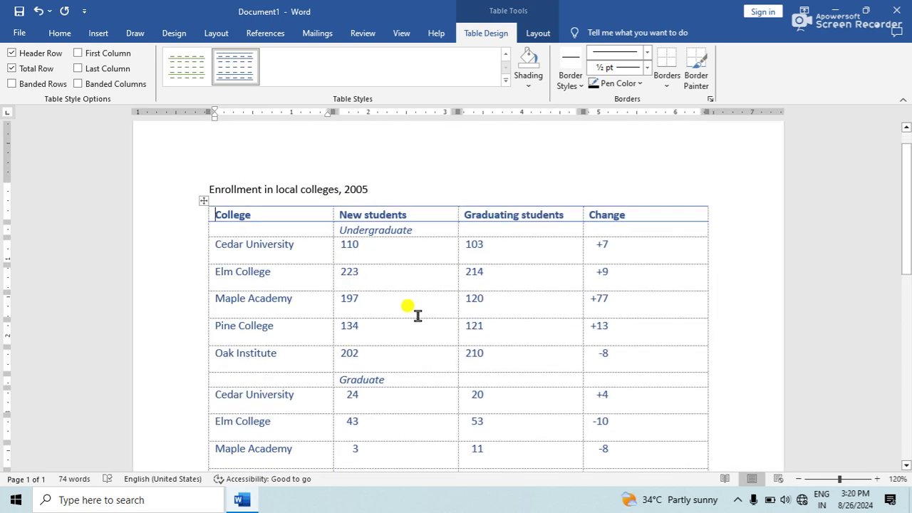
- Replace Cedar University in the first Undergraduate row with MS College
double_click(348, 257)
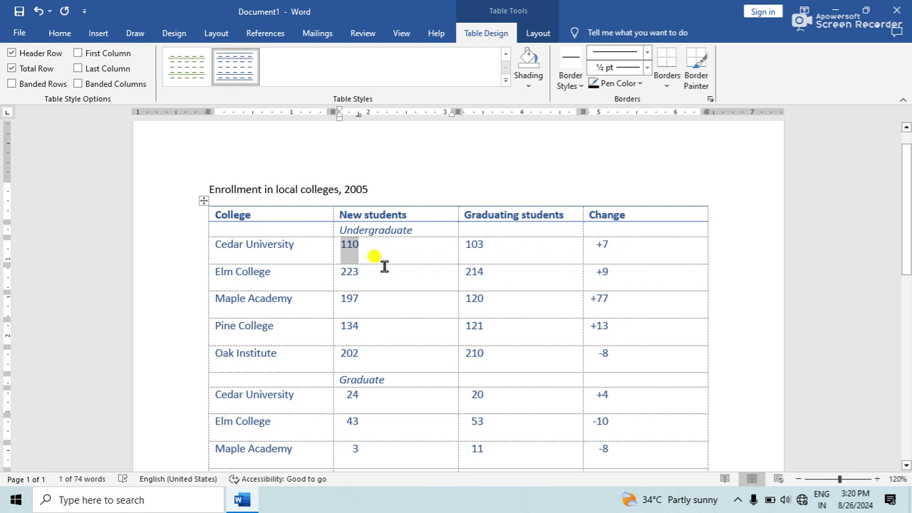
left_click_drag(378, 252, 203, 253)
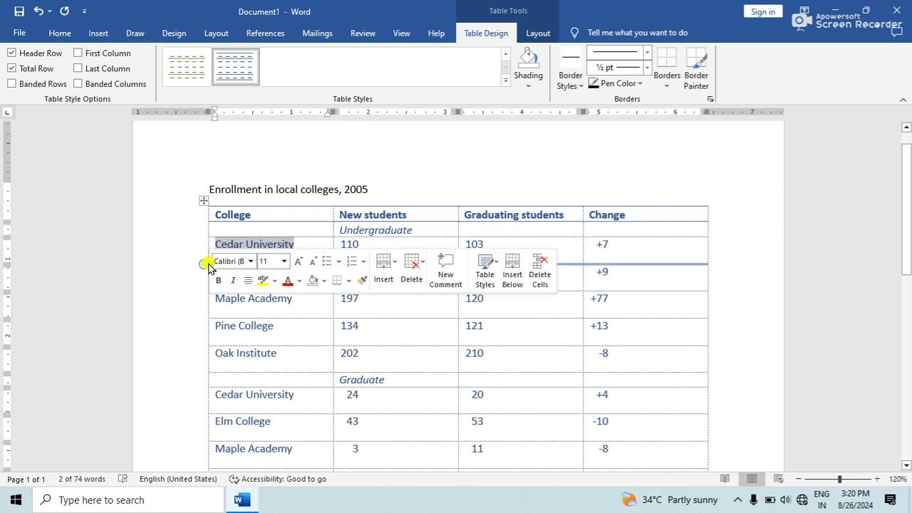
type("M")
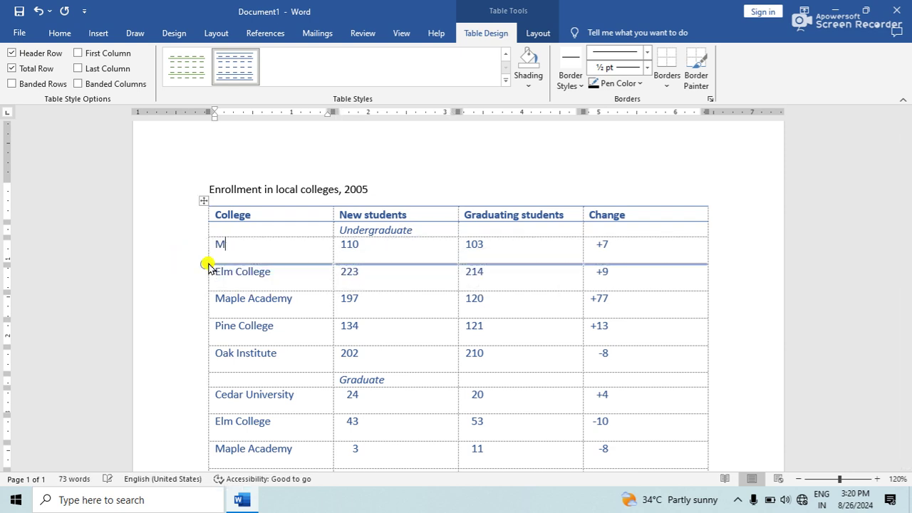
type("S College")
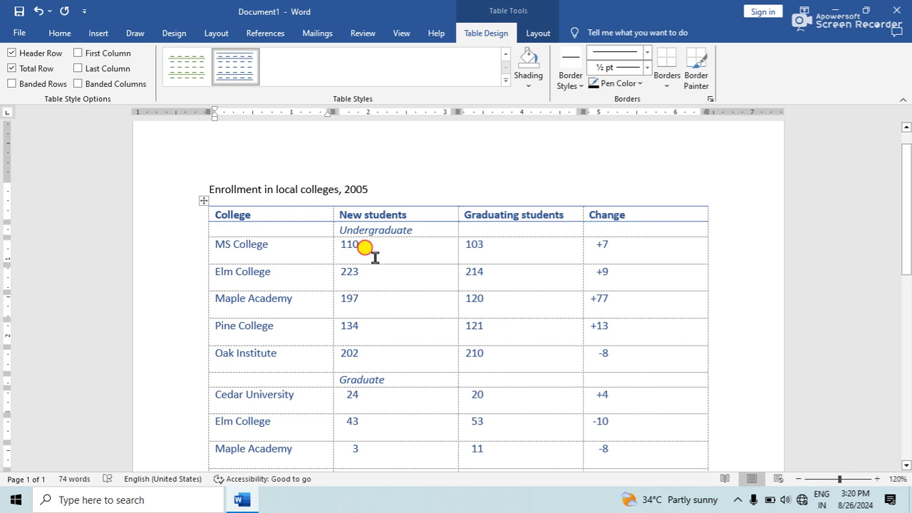
- Set MS College's New students to 500 and its Graduating students to 700
left_click_drag(375, 257, 347, 255)
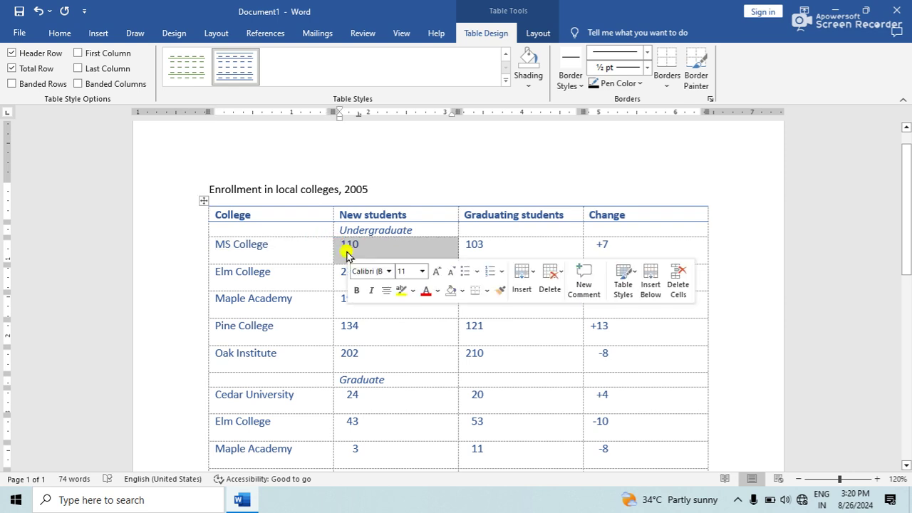
type("500")
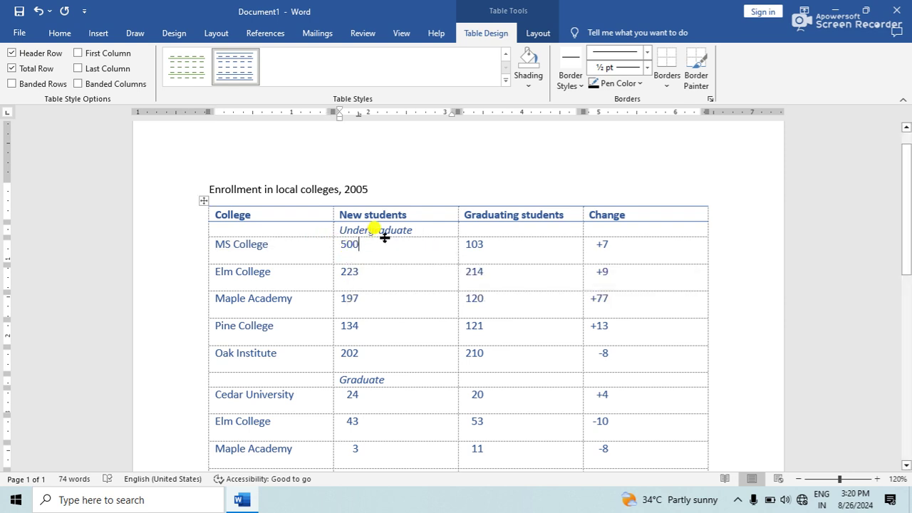
left_click_drag(505, 244, 460, 246)
type("700")
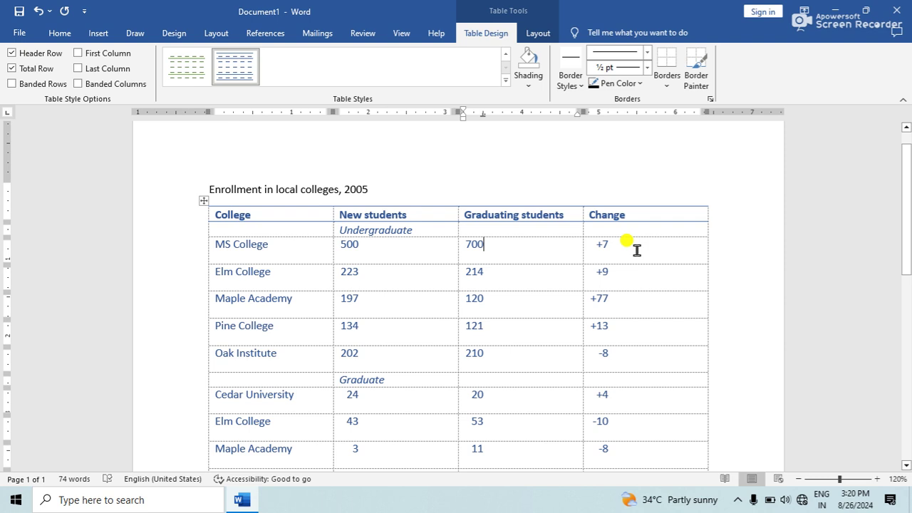
- Set the Change value in the MS College row to +10 and look over the whole table
left_click(597, 244)
left_click(607, 246)
double_click(606, 245)
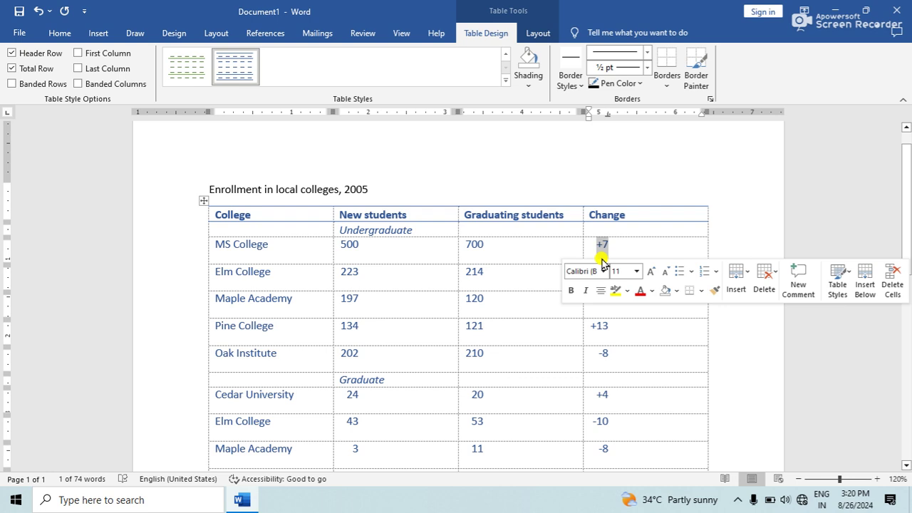
type("+")
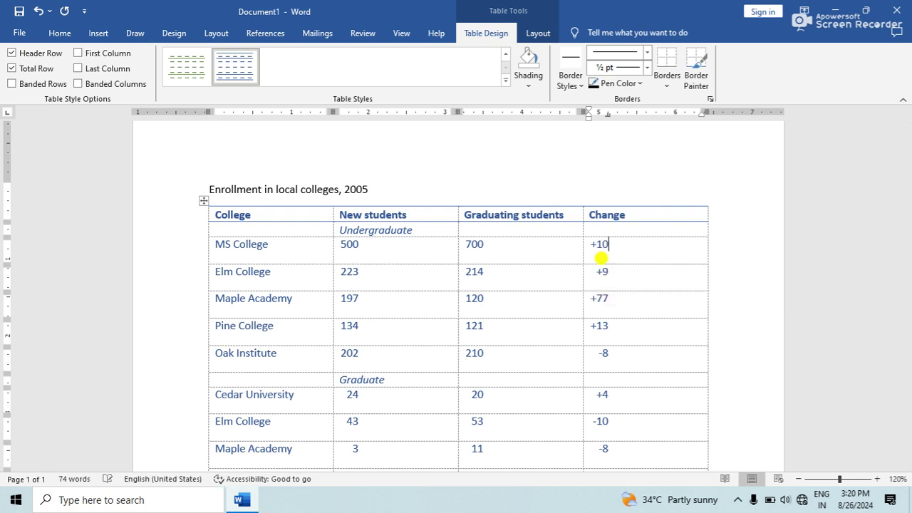
scroll(585, 267, "down", 7)
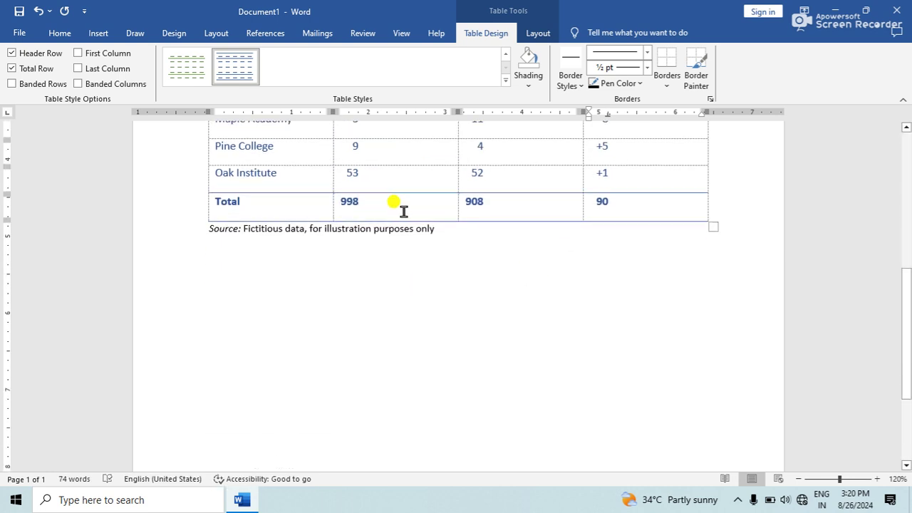
scroll(392, 257, "up", 8)
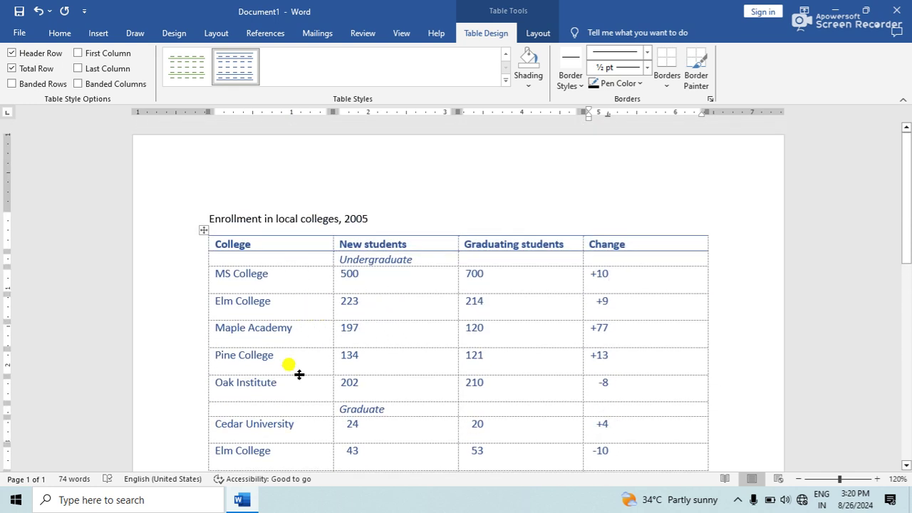
scroll(330, 326, "down", 6)
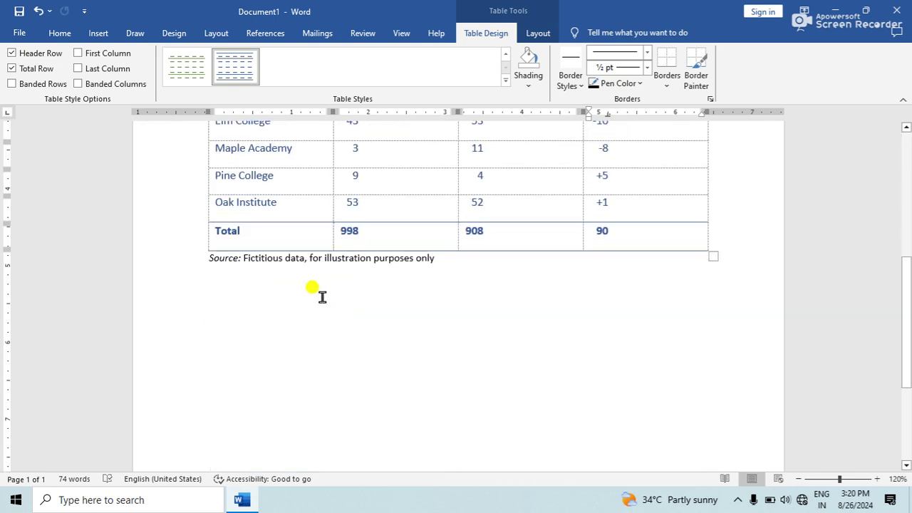
scroll(440, 244, "up", 6)
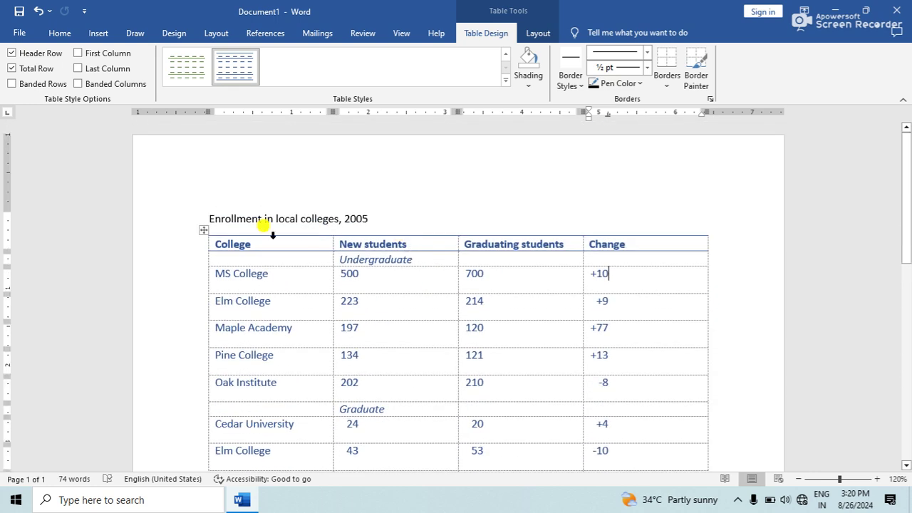
- Delete the enrollment table and all other content from the document
left_click(204, 230)
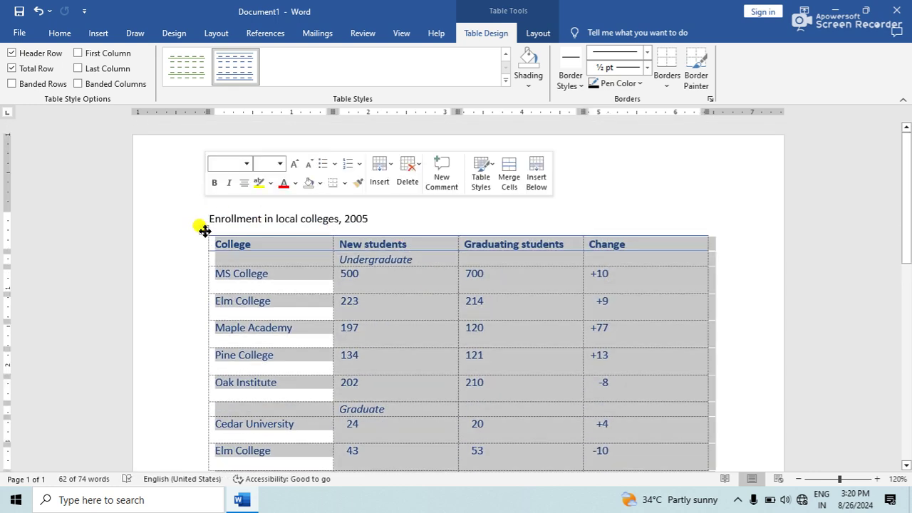
key("ctrl+a")
key("Delete")
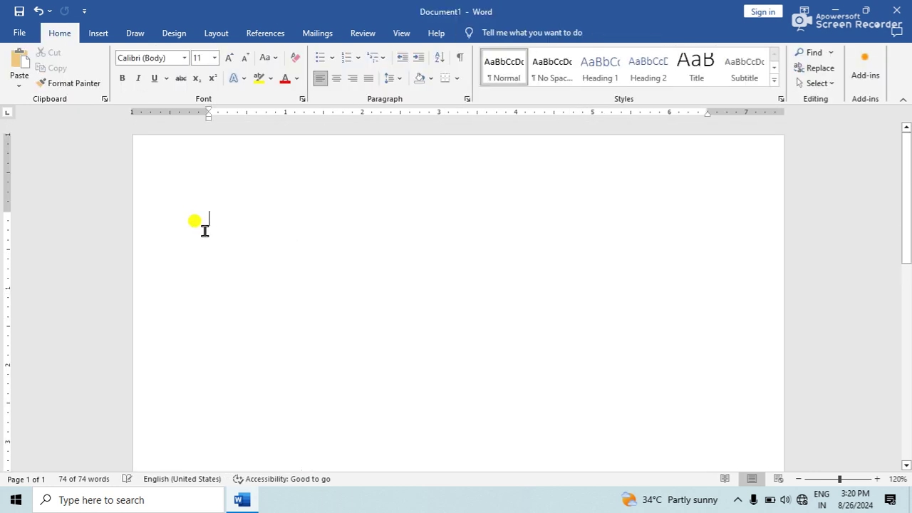
- Insert the With Subheads 1 quick table into the blank document
left_click(103, 35)
left_click(104, 84)
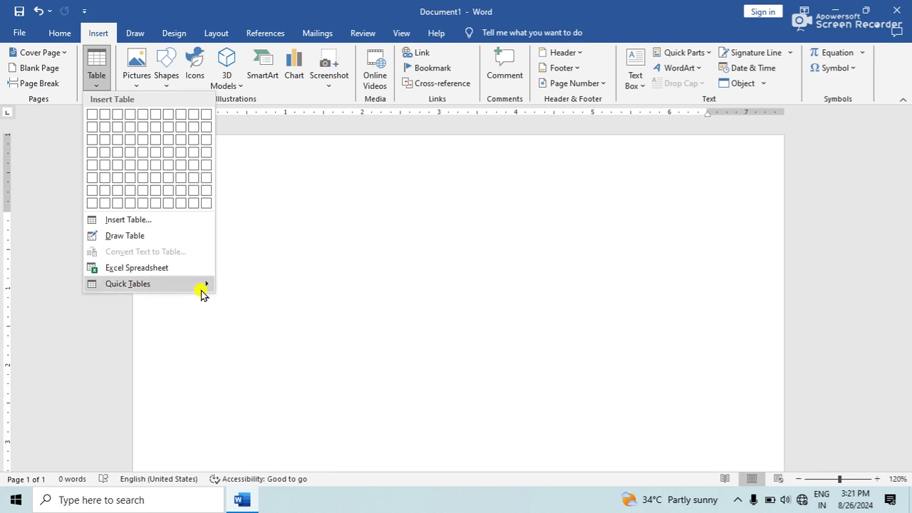
mouse_move(203, 285)
scroll(310, 375, "down", 10)
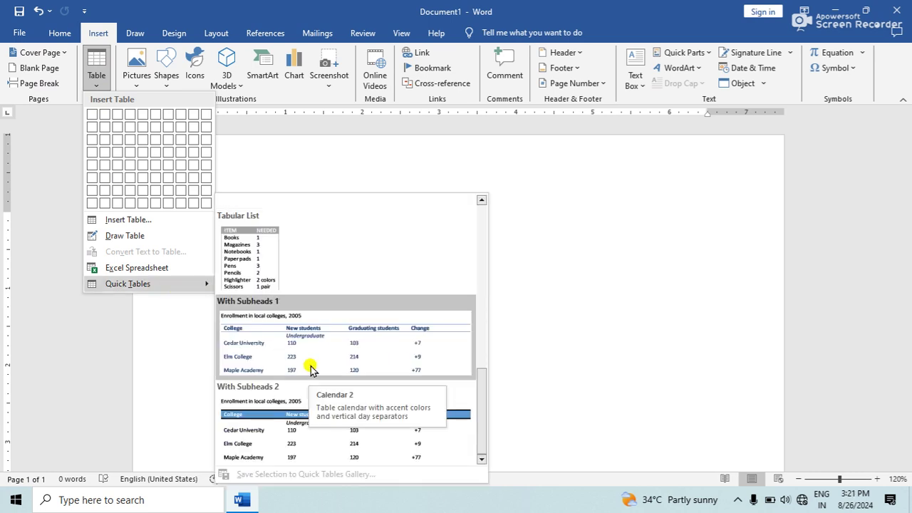
left_click(312, 347)
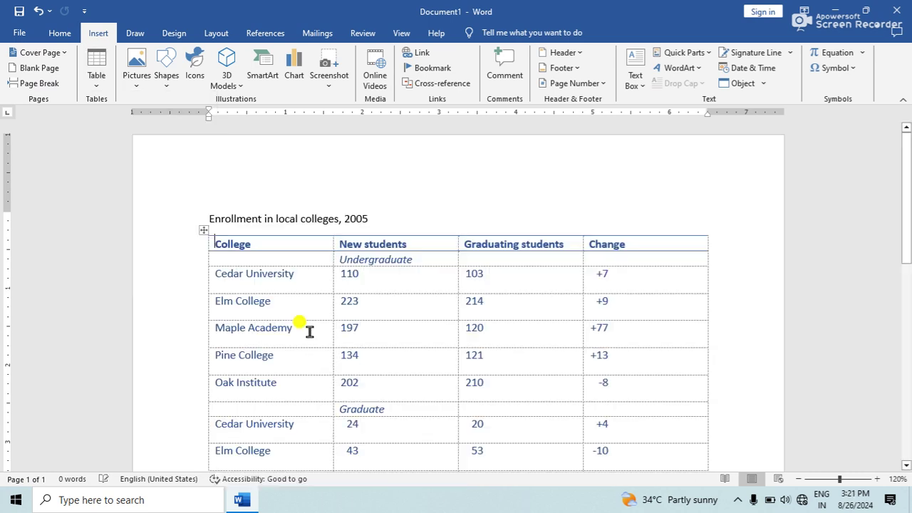
- Delete the quick table, then its remaining title and source lines
left_click(199, 229)
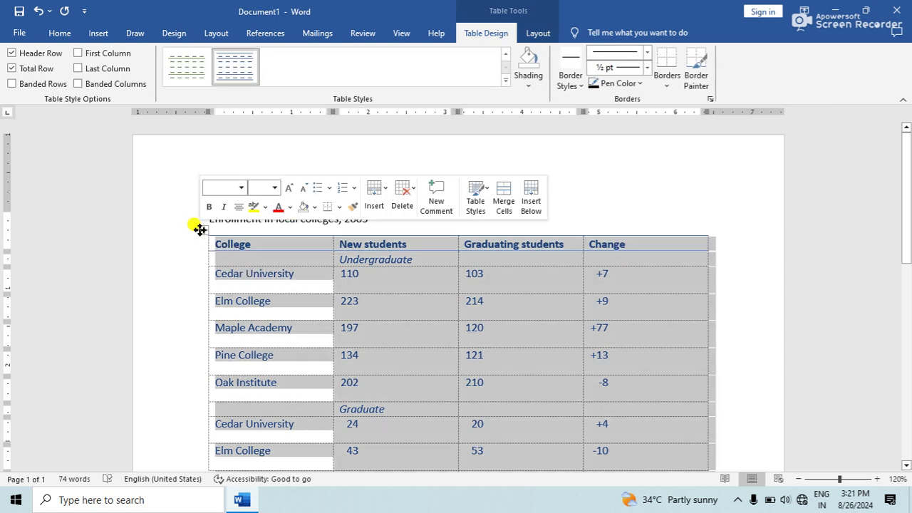
key("BackSpace")
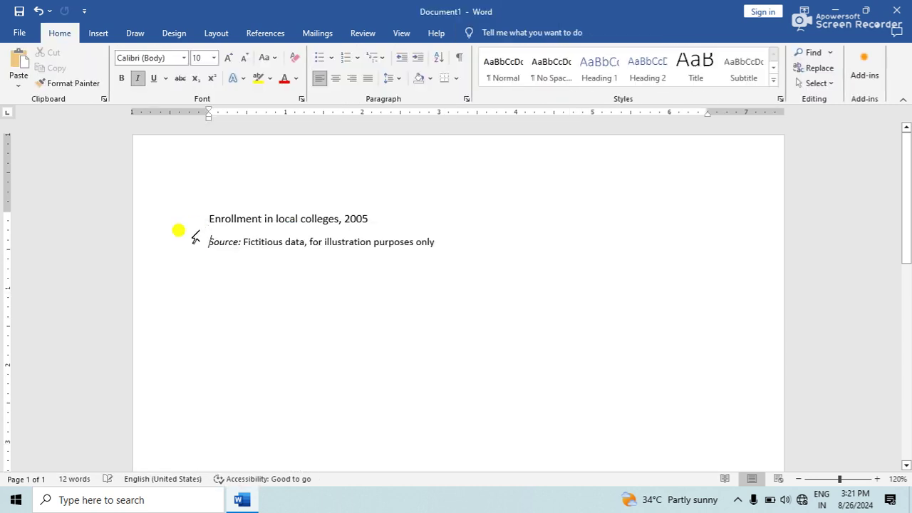
left_click_drag(167, 178, 167, 293)
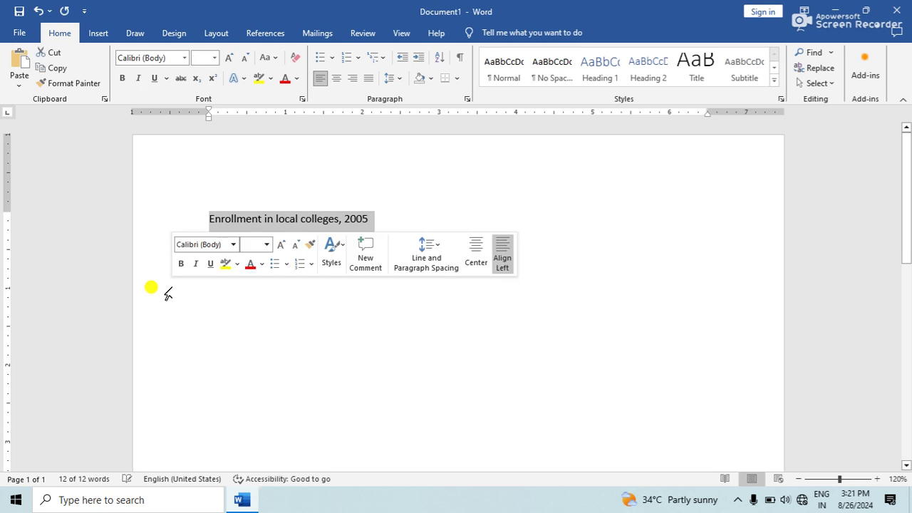
key("BackSpace")
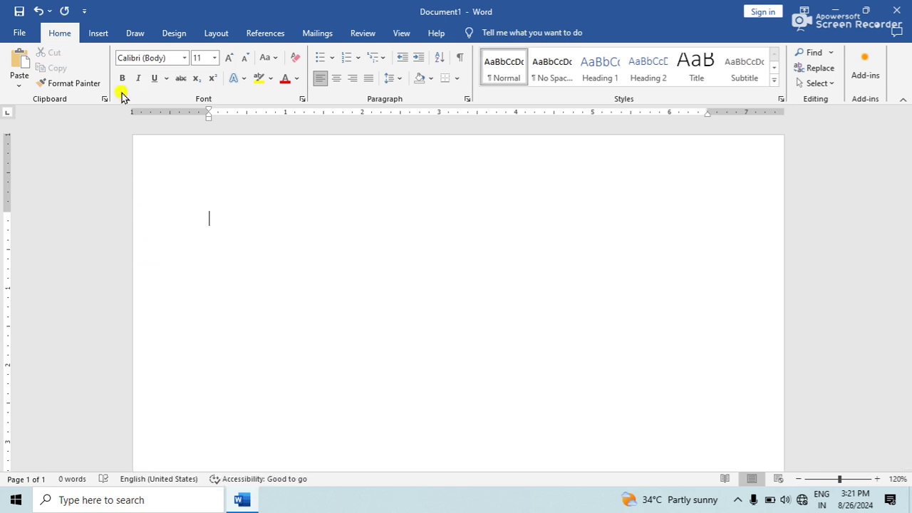
- Insert a blank table with five columns and seven rows
left_click(99, 33)
left_click(98, 79)
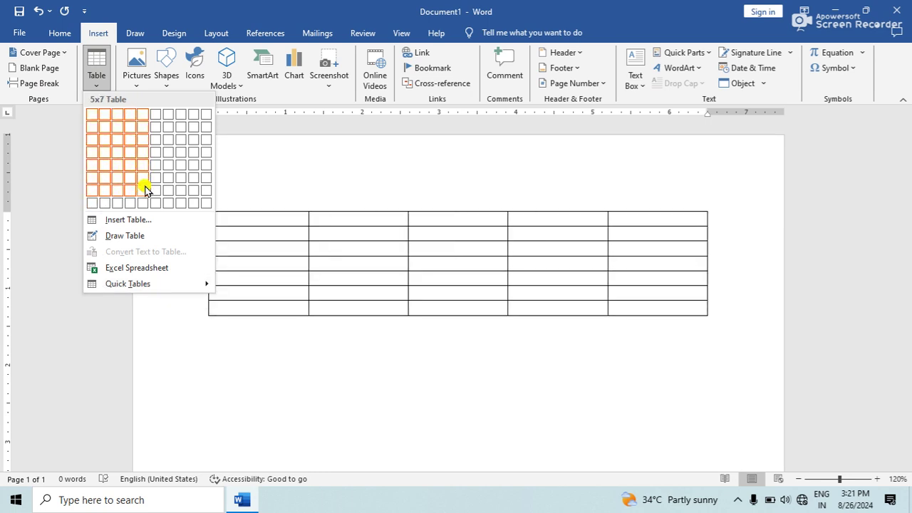
left_click(145, 189)
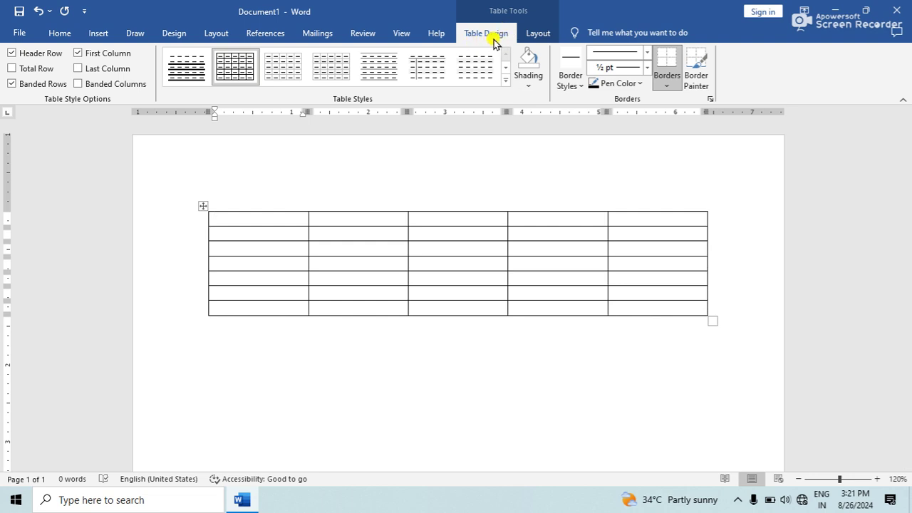
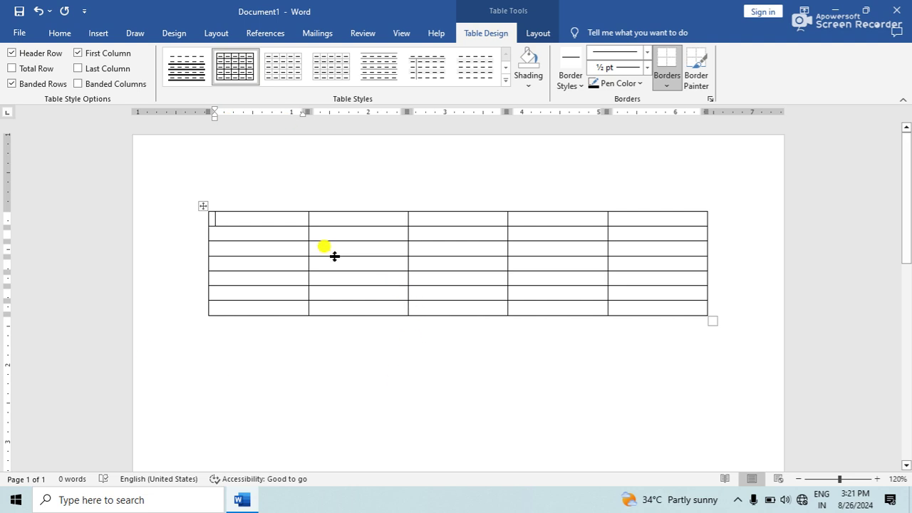
- Apply an orange table style with a solid header row and light banded rows to the new table
left_click(383, 368)
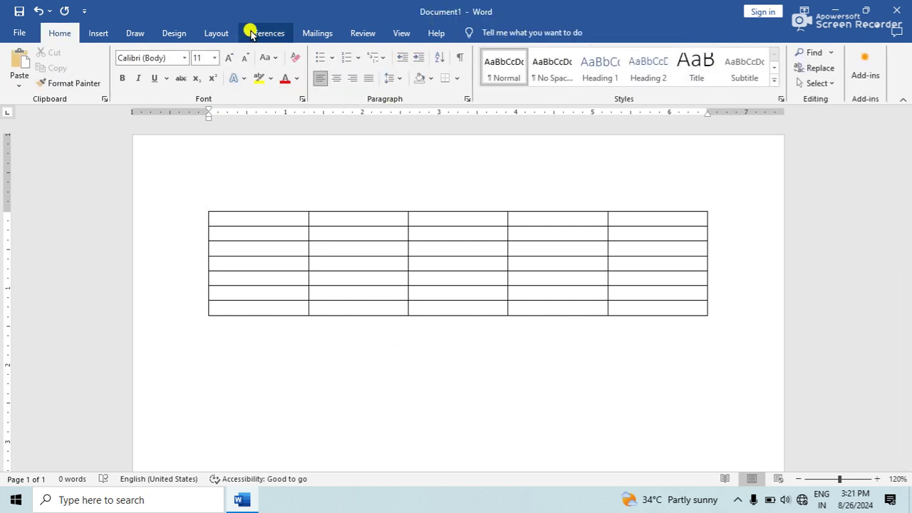
left_click(270, 235)
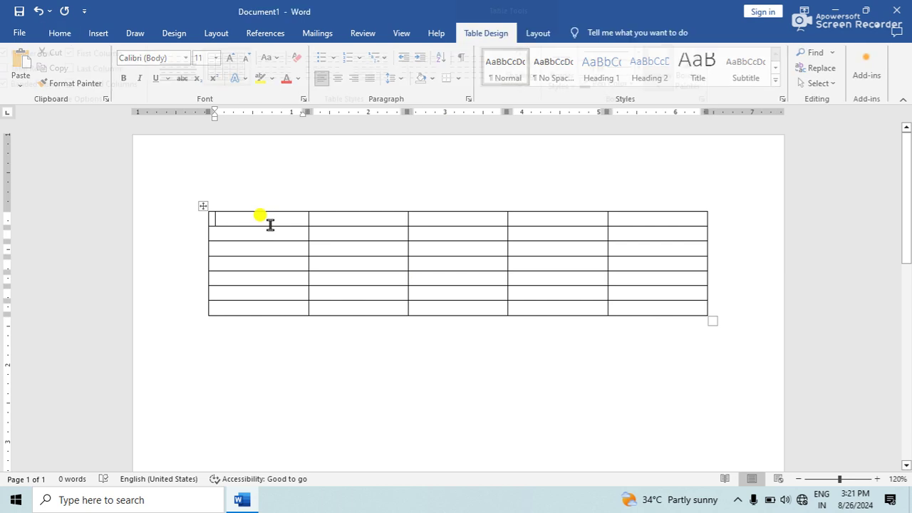
scroll(271, 242, "up", 8, "ctrl")
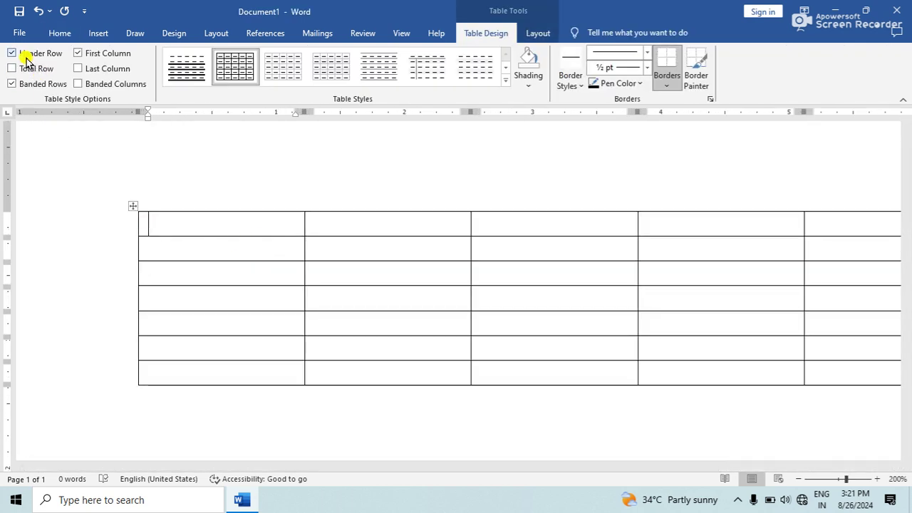
left_click(506, 80)
key("Escape")
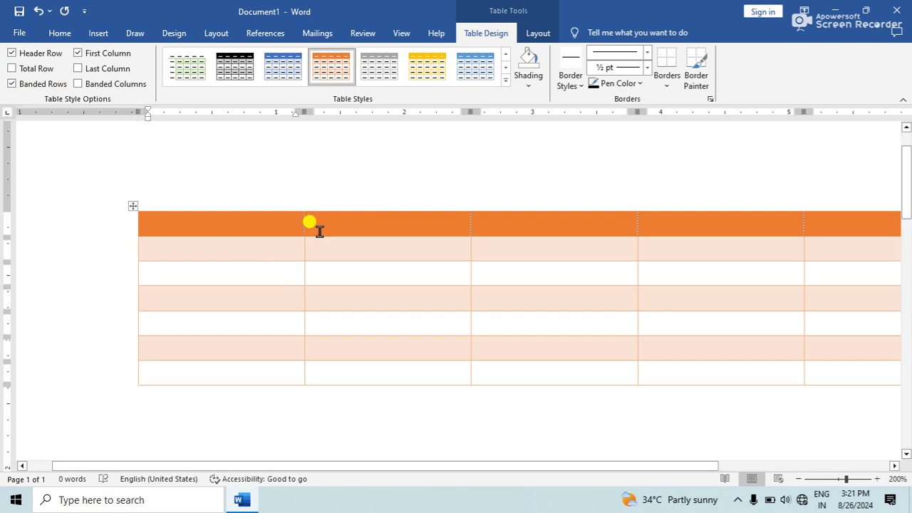
scroll(329, 235, "down", 4, "ctrl")
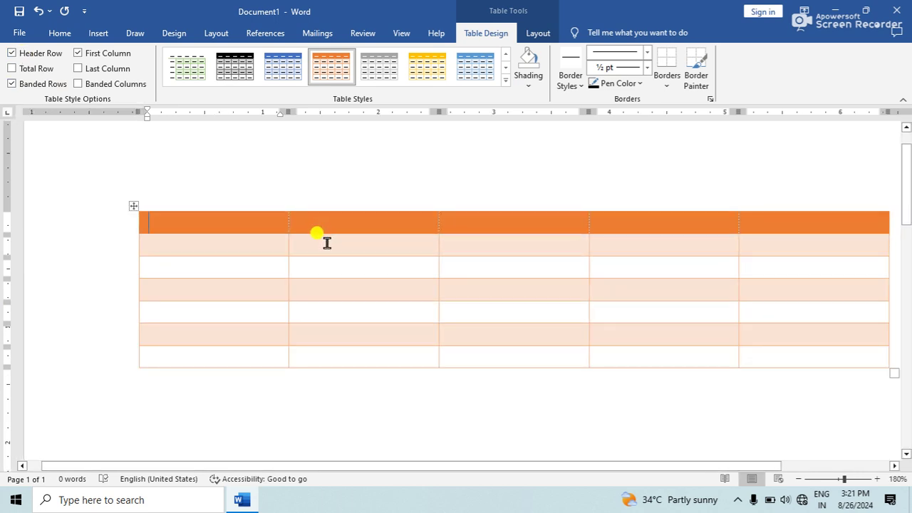
scroll(324, 232, "up", 1, "ctrl")
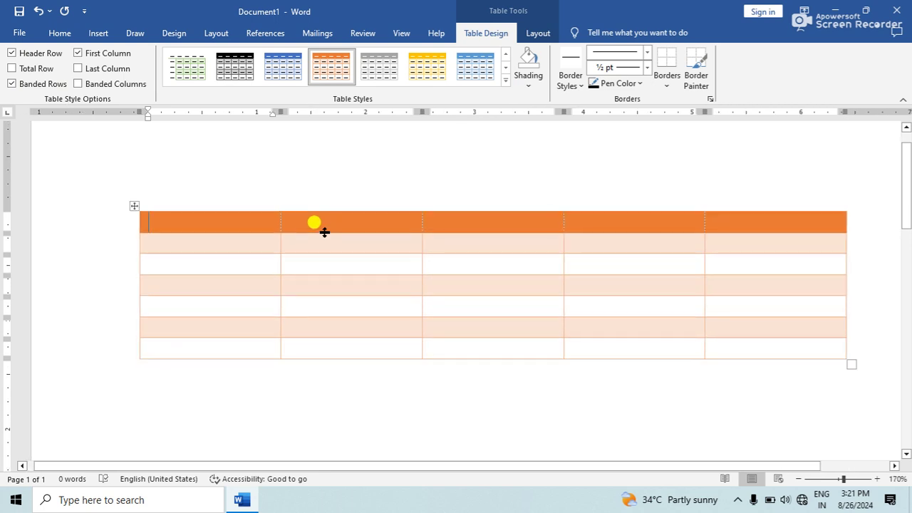
- Try the table style options: toggle Header Row off and on, disable Banded Rows and enable Total Row
left_click(19, 57)
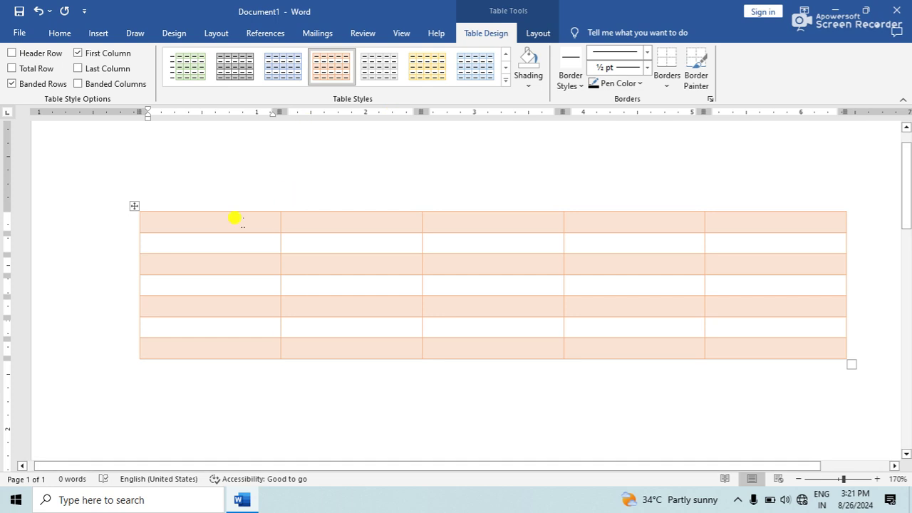
left_click(12, 53)
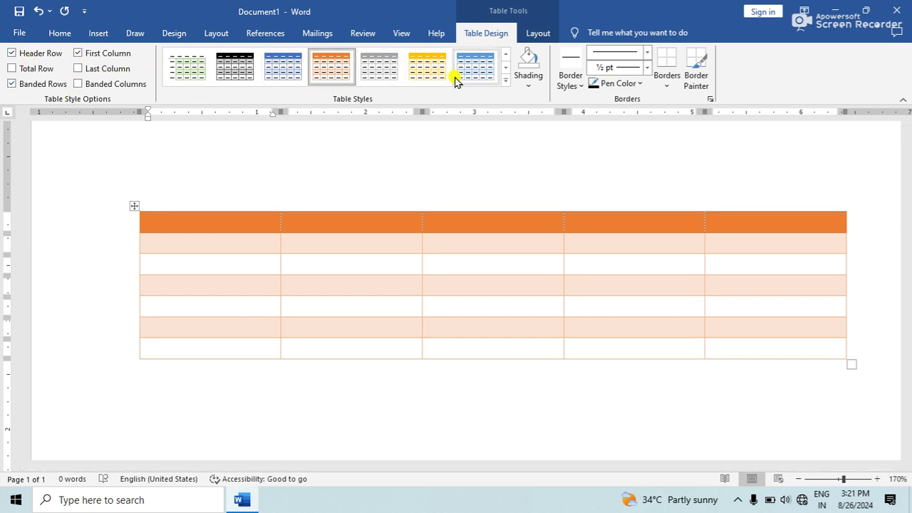
left_click(12, 85)
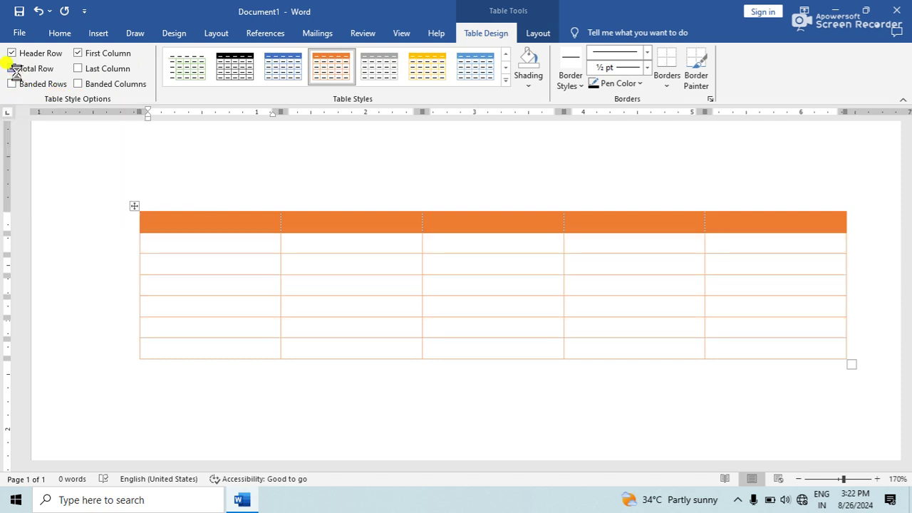
left_click(13, 68)
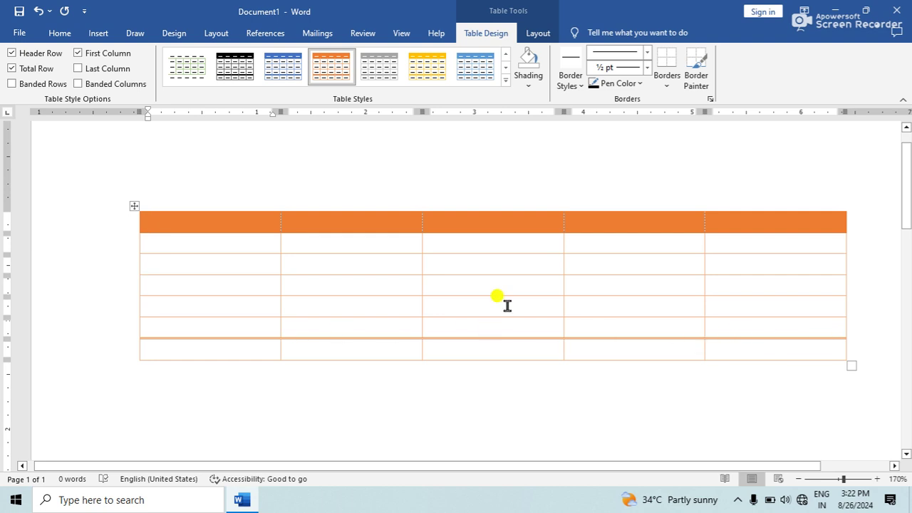
- Set the table style options so that only Banded Rows is enabled
left_click(11, 86)
left_click(11, 68)
left_click(84, 54)
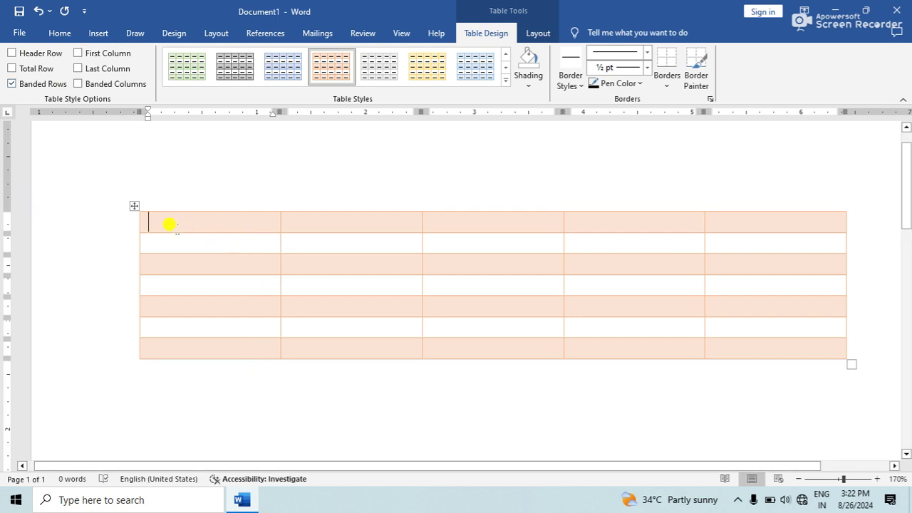
- Select individual rows of the table in turn to examine the alternating row shading
left_click(121, 224)
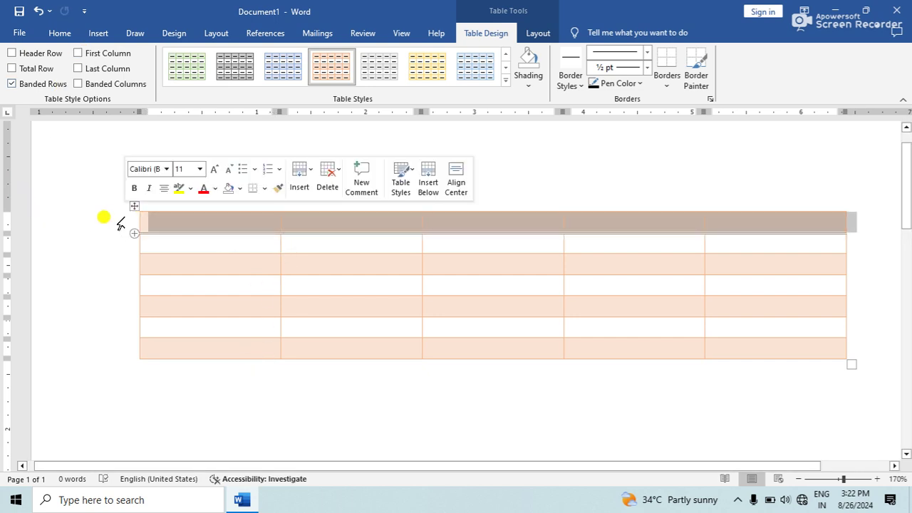
left_click(156, 246)
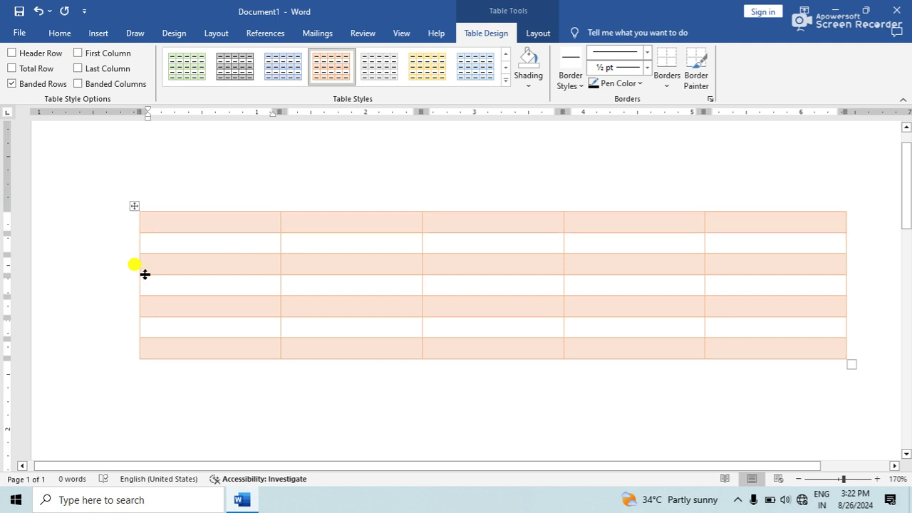
left_click(112, 273)
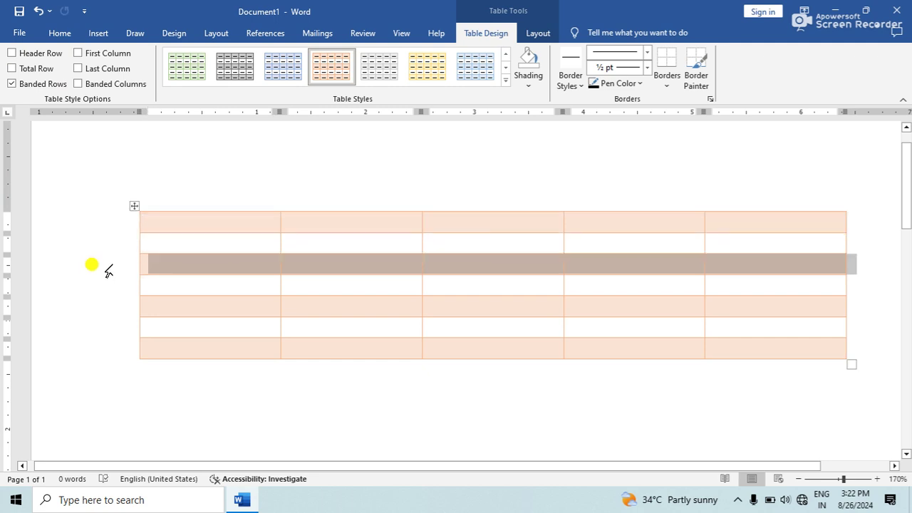
left_click(124, 247)
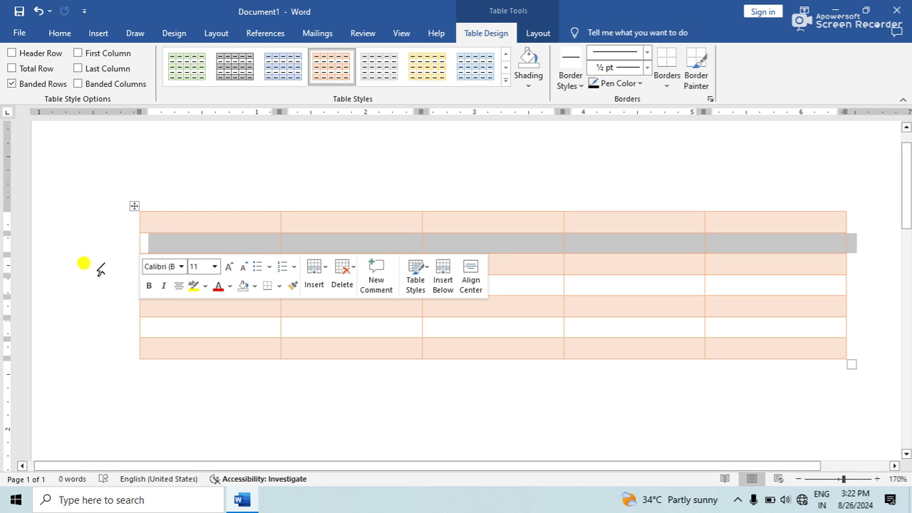
left_click(102, 271)
left_click(106, 285)
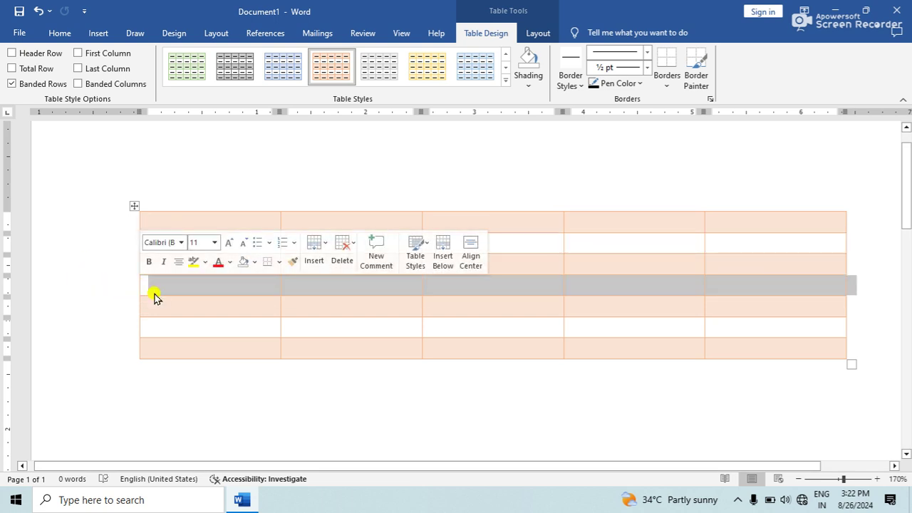
left_click(142, 310)
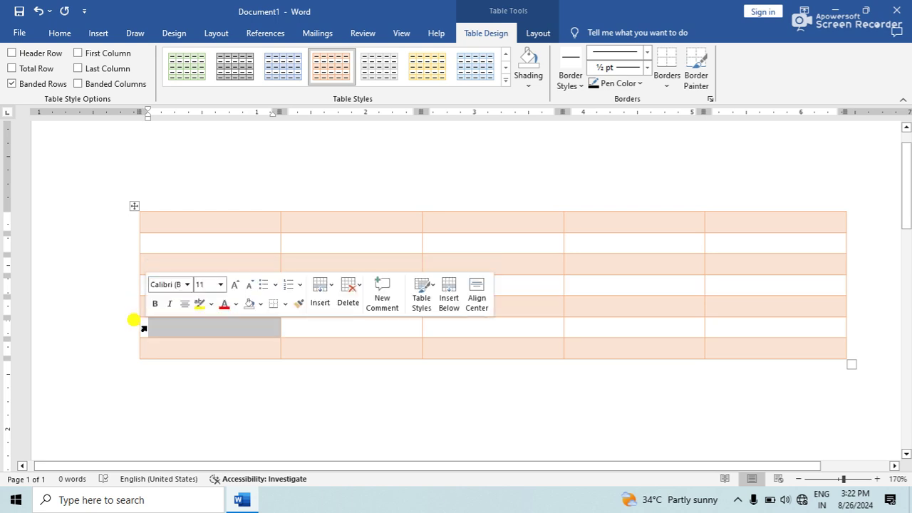
left_click(94, 312)
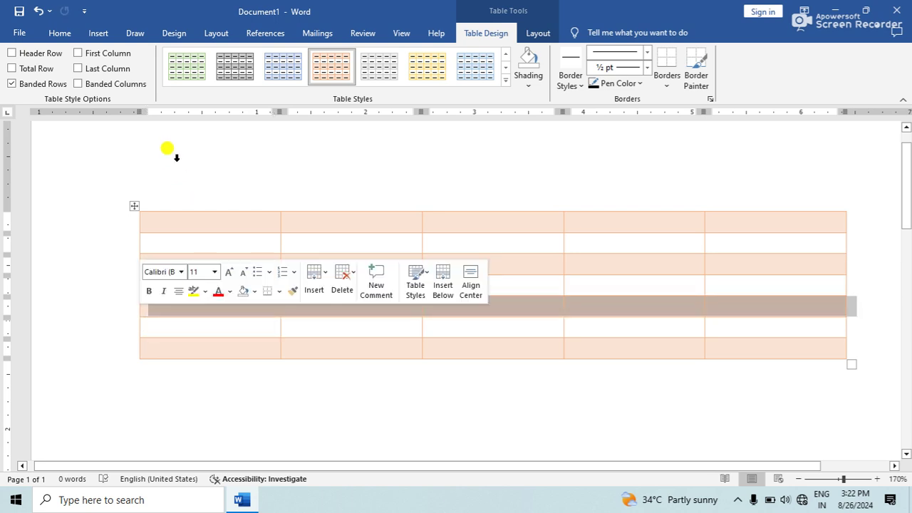
- Replace Banded Rows with Banded Columns and select the first three columns in turn to inspect their shading
left_click(14, 85)
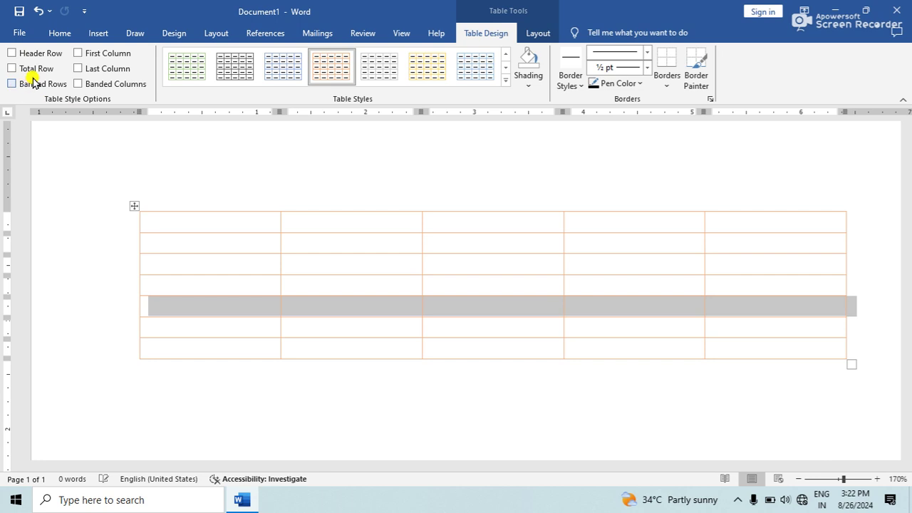
left_click(78, 85)
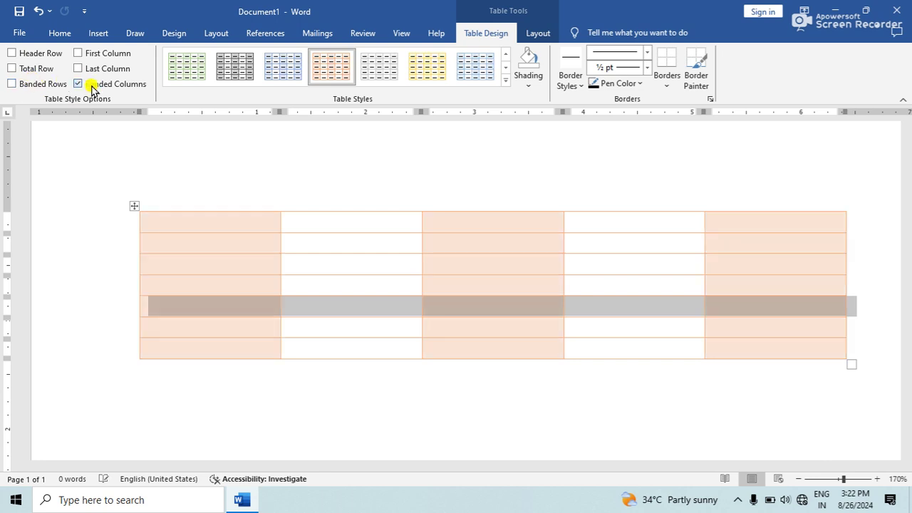
left_click(184, 259)
left_click(211, 191)
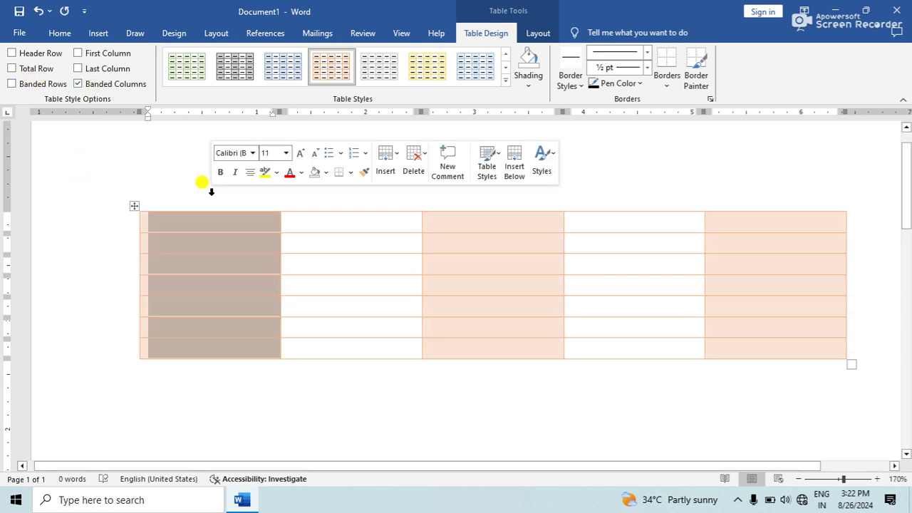
left_click(339, 200)
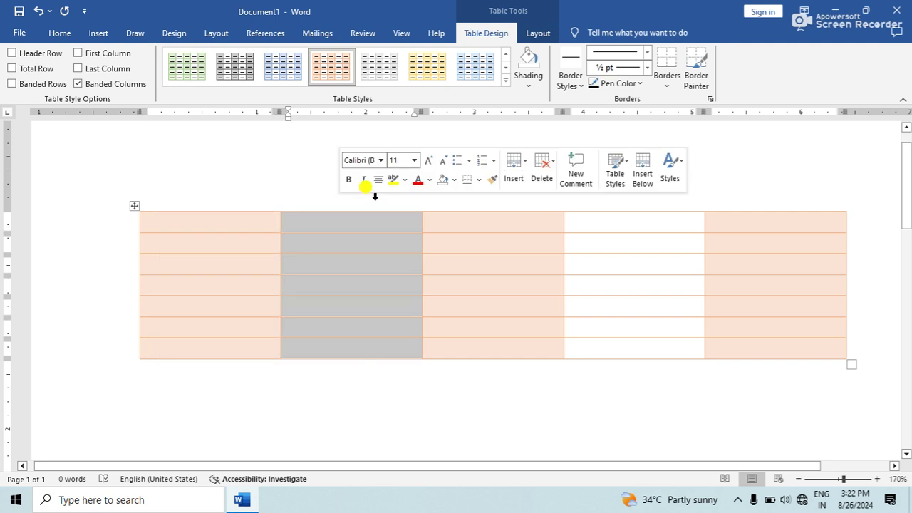
left_click_drag(373, 191, 464, 193)
left_click(464, 191)
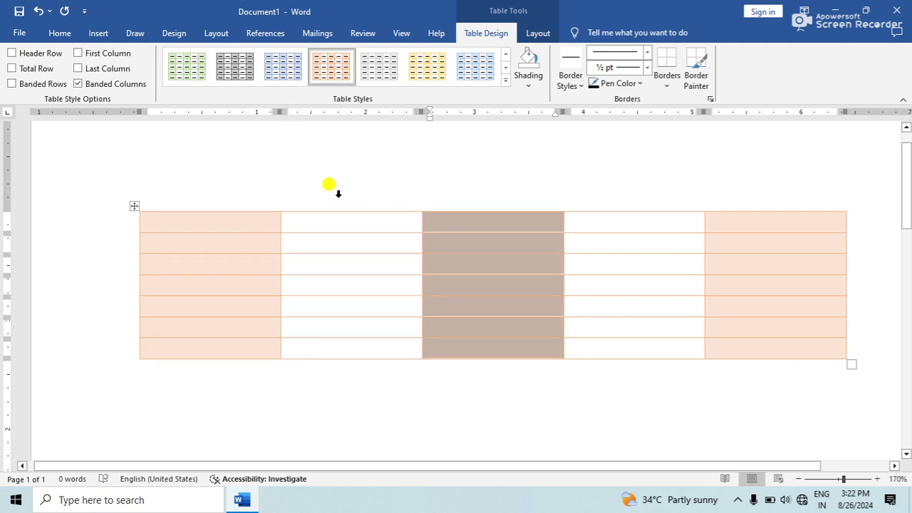
- Select the second, third and fourth columns in turn to compare the alternating column shading
left_click(338, 194)
left_click(489, 206, "shift")
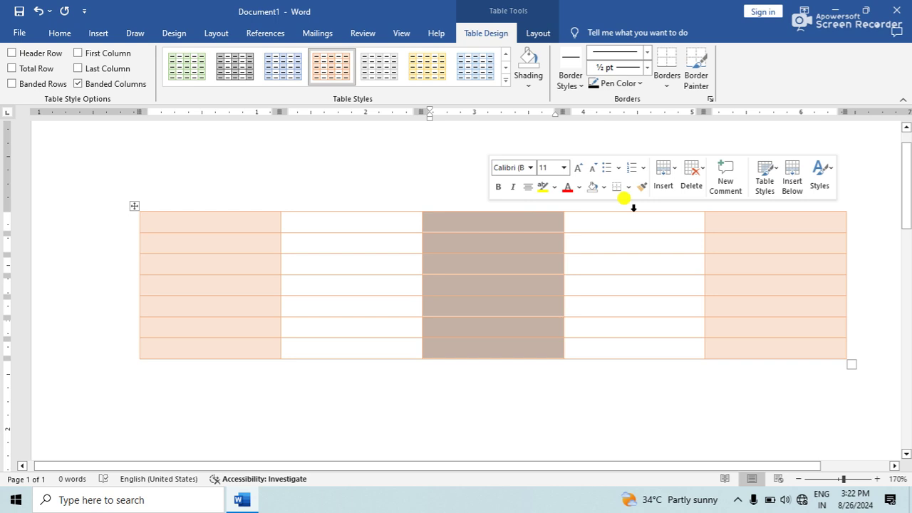
left_click(620, 206)
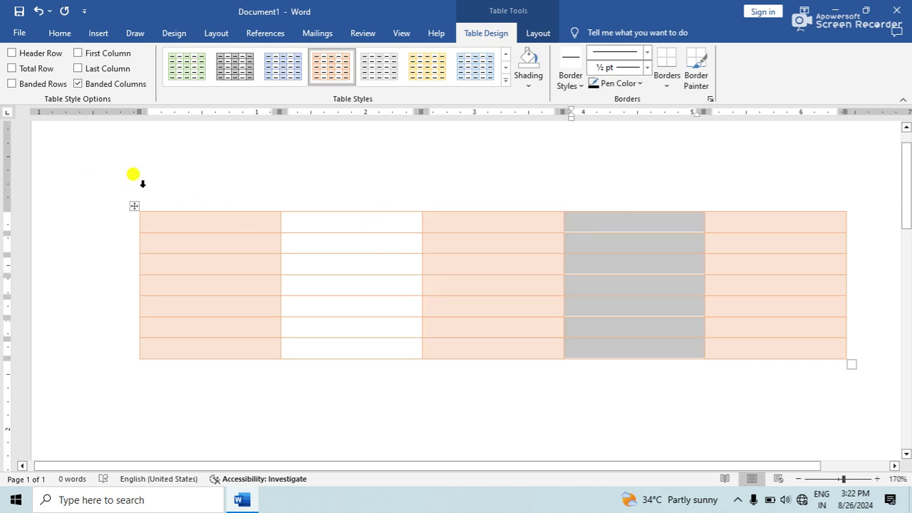
- Replace the Banded Columns option with First Column and apply the dark orange grid table style
left_click(78, 83)
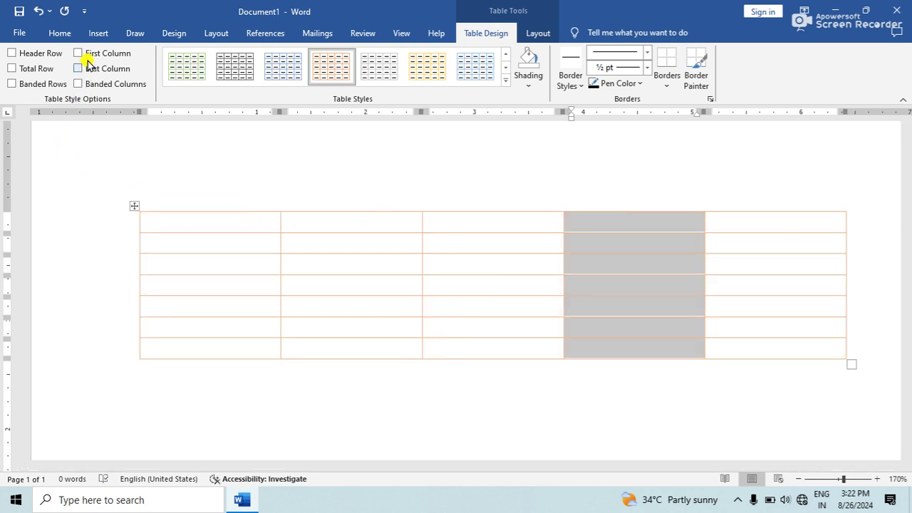
left_click(78, 53)
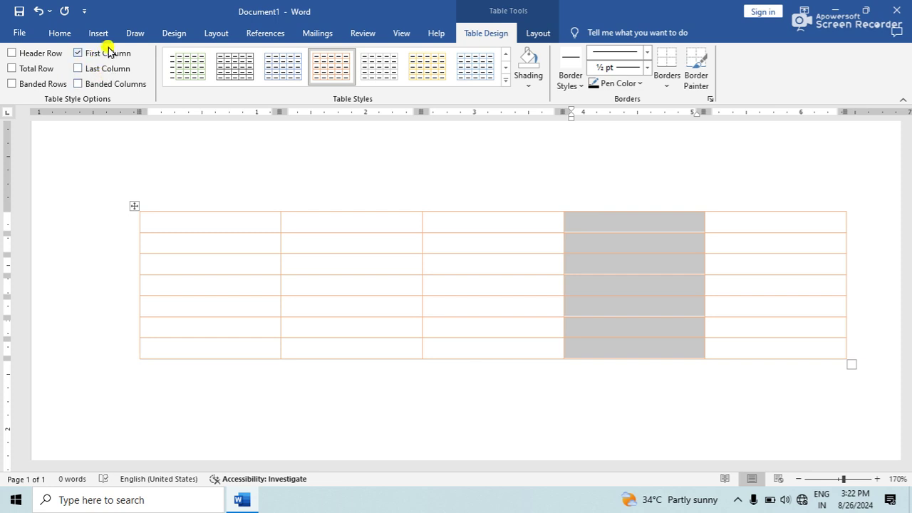
left_click(505, 80)
left_click(276, 336)
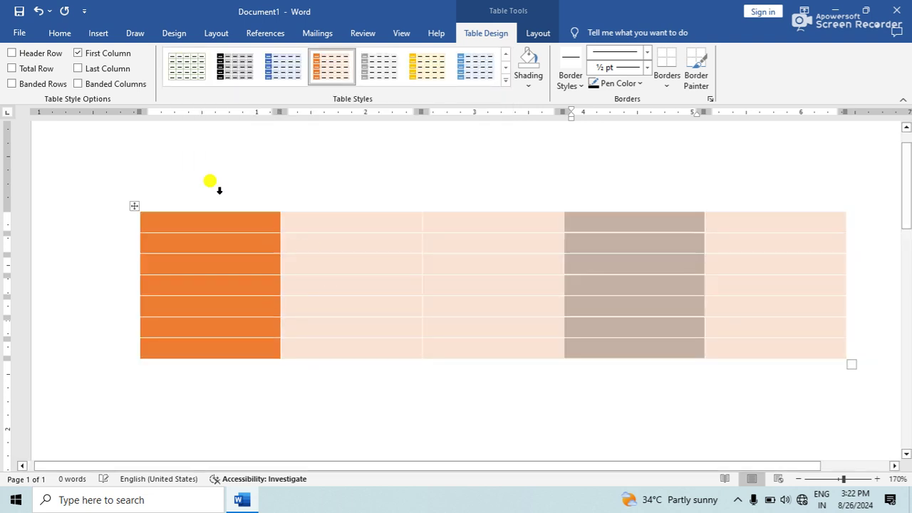
- Enable the Last Column, Banded Columns, Banded Rows, Total Row and Header Row options for the table
left_click(102, 70)
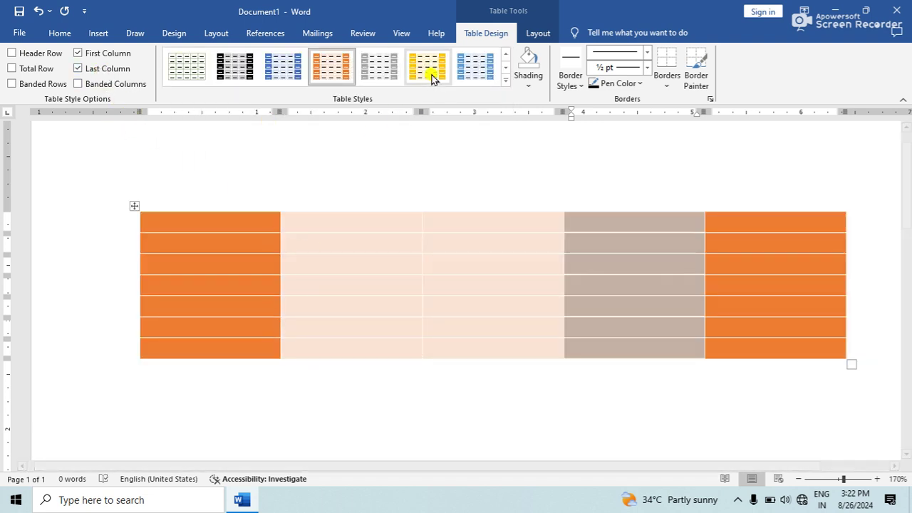
left_click(460, 282)
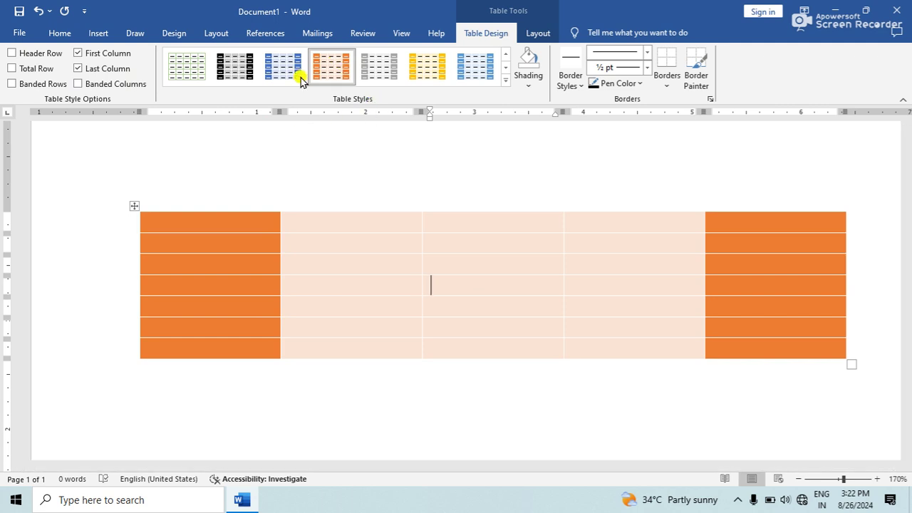
left_click(79, 84)
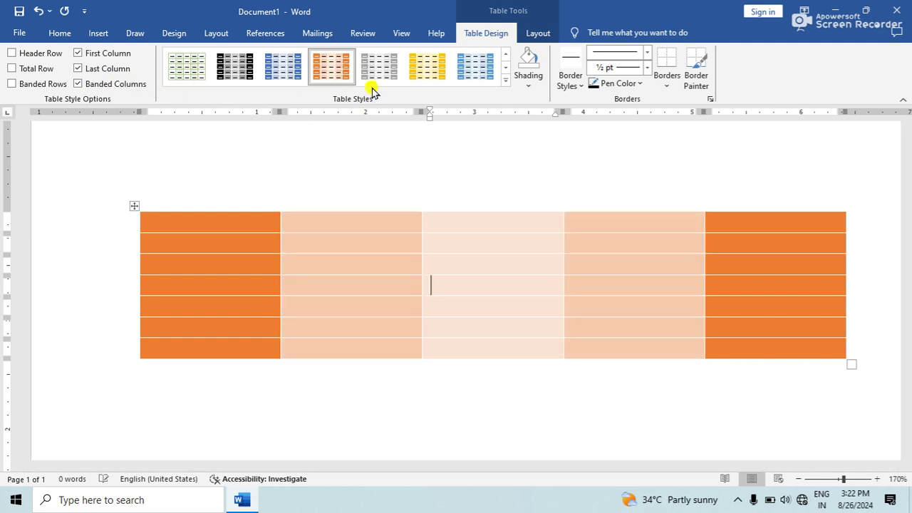
left_click(32, 85)
left_click(33, 69)
left_click(37, 53)
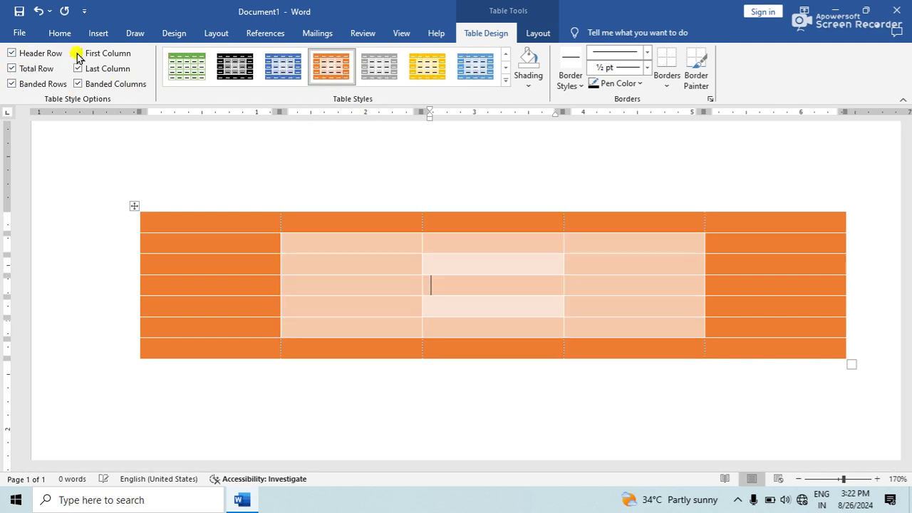
- Apply the dark blue grid style, a plain table style and the black Grid Table 4 style in turn
left_click(510, 85)
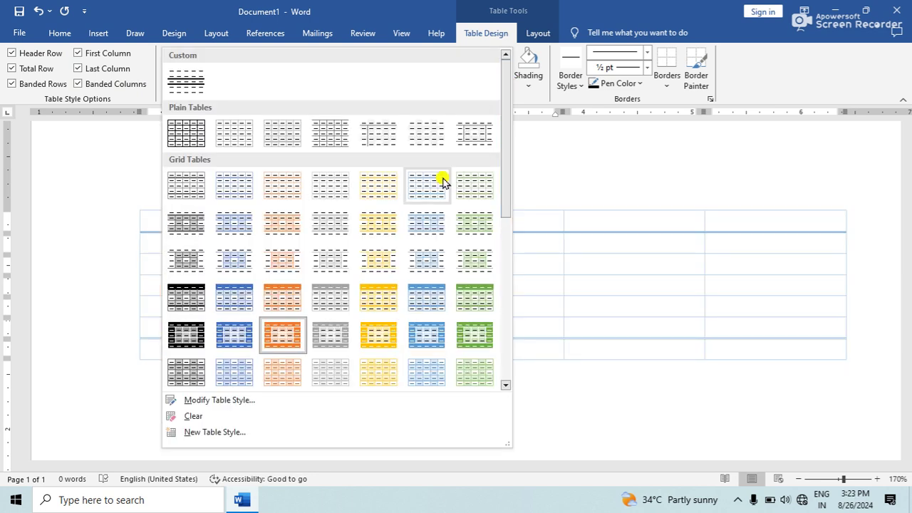
left_click(218, 325)
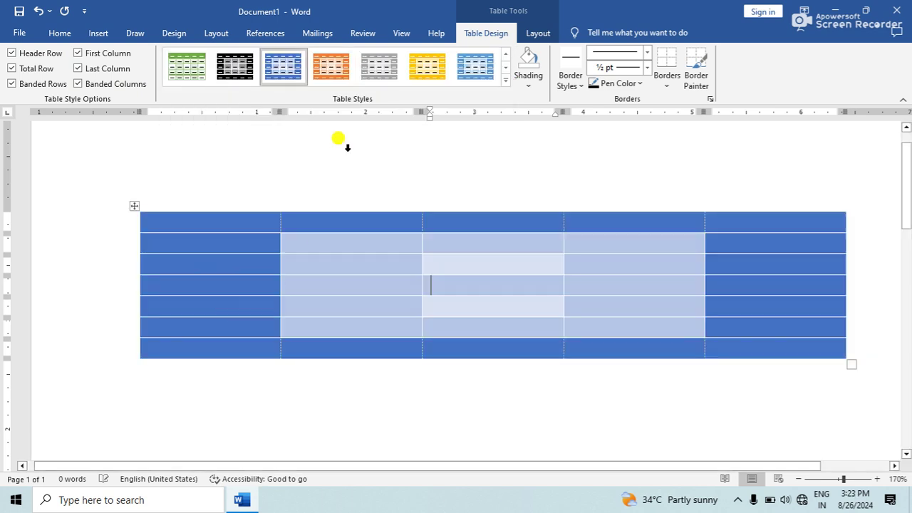
left_click(508, 80)
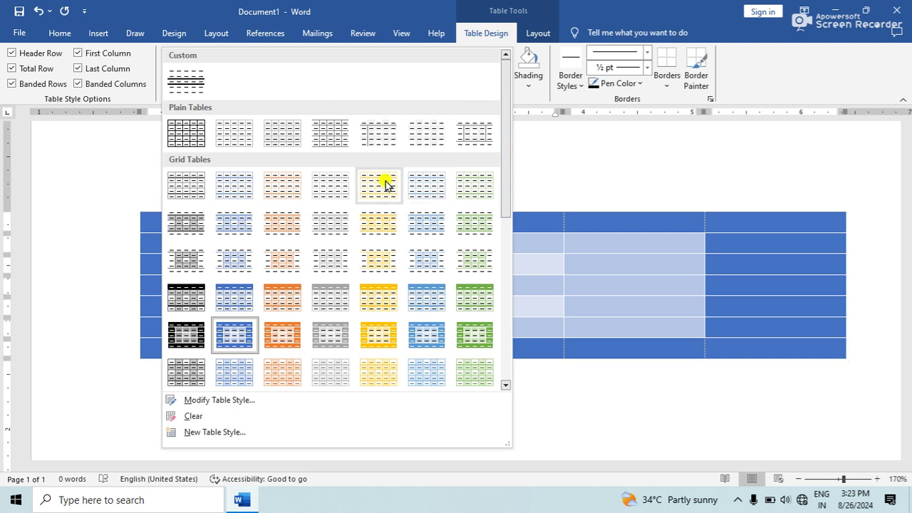
left_click(383, 139)
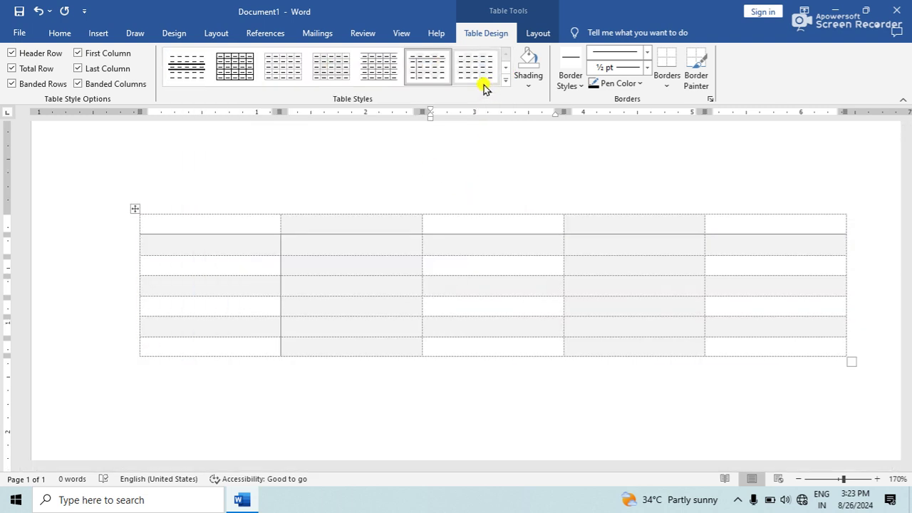
left_click(506, 80)
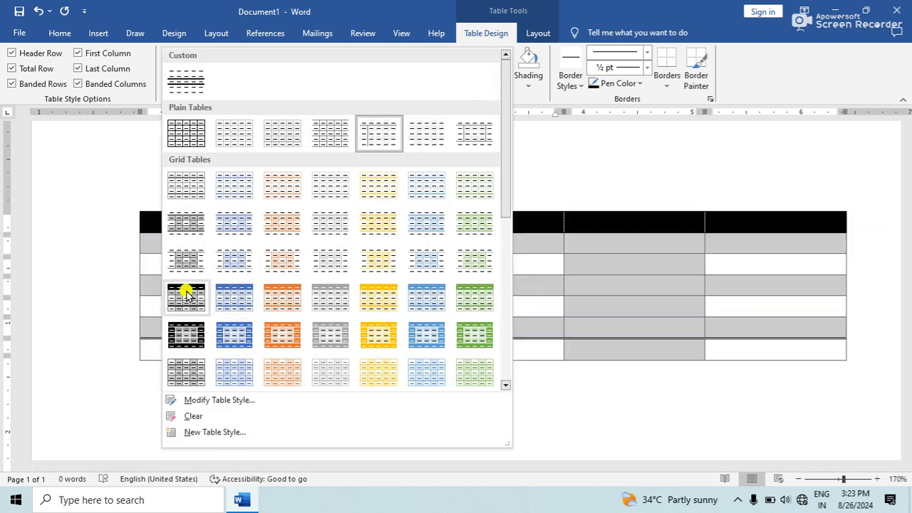
left_click(184, 294)
- Disable Total Row, Last Column, First Column and Banded Rows, keeping only Header Row and Banded Columns
left_click(11, 69)
left_click(77, 68)
left_click(78, 52)
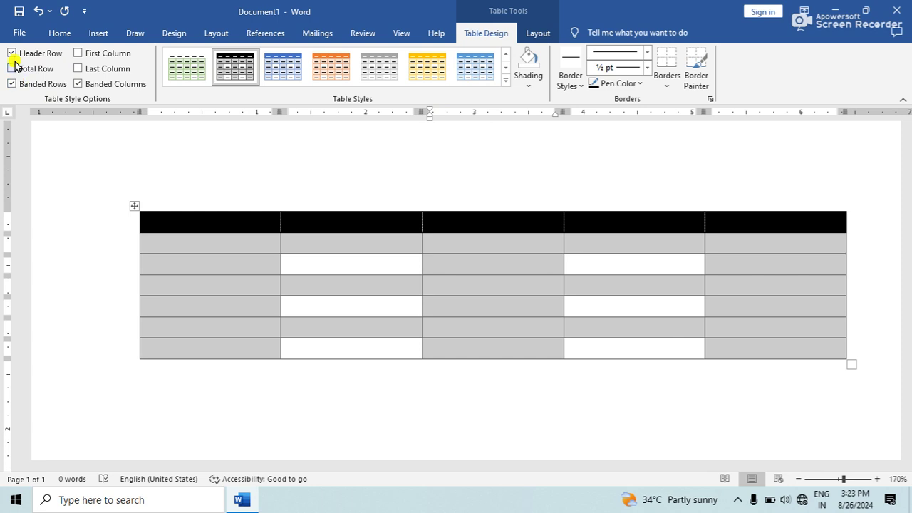
left_click(11, 83)
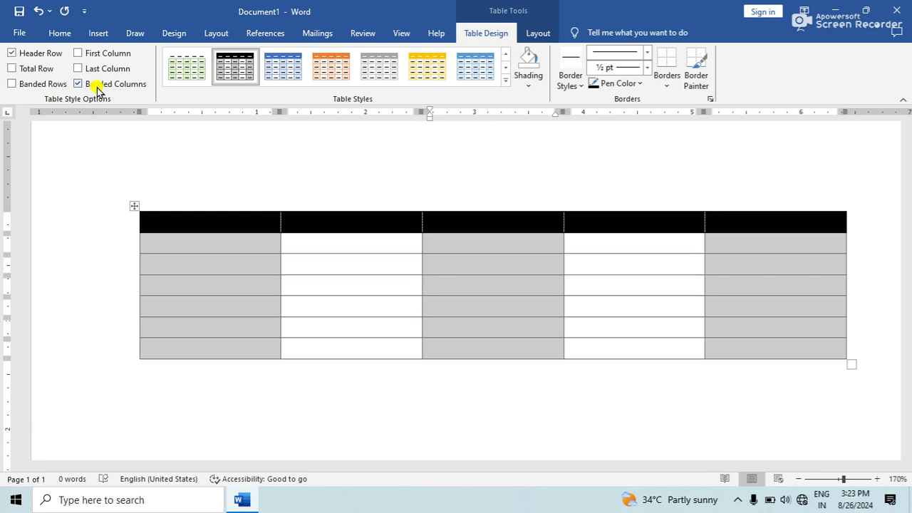
- Try the orange and light blue table styles, ending with the blue grid style that has light column shading
left_click(328, 57)
left_click(476, 64)
left_click(506, 80)
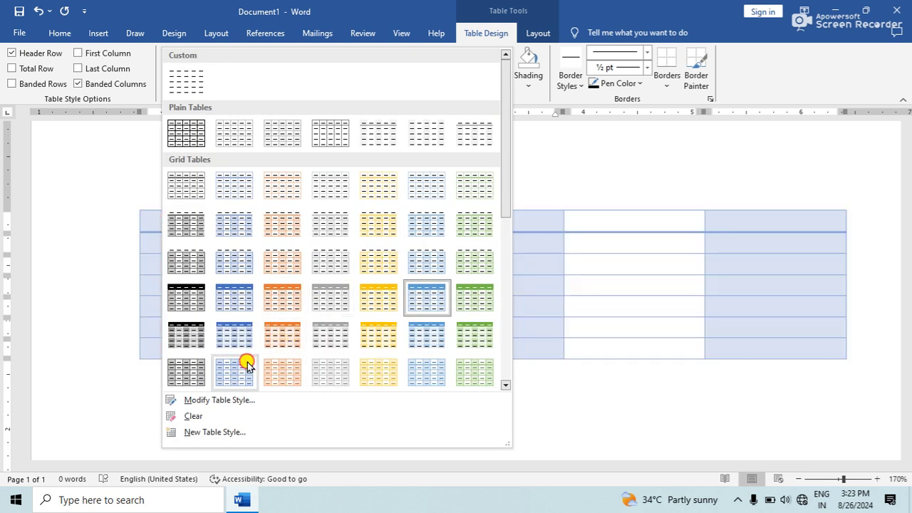
left_click(244, 363)
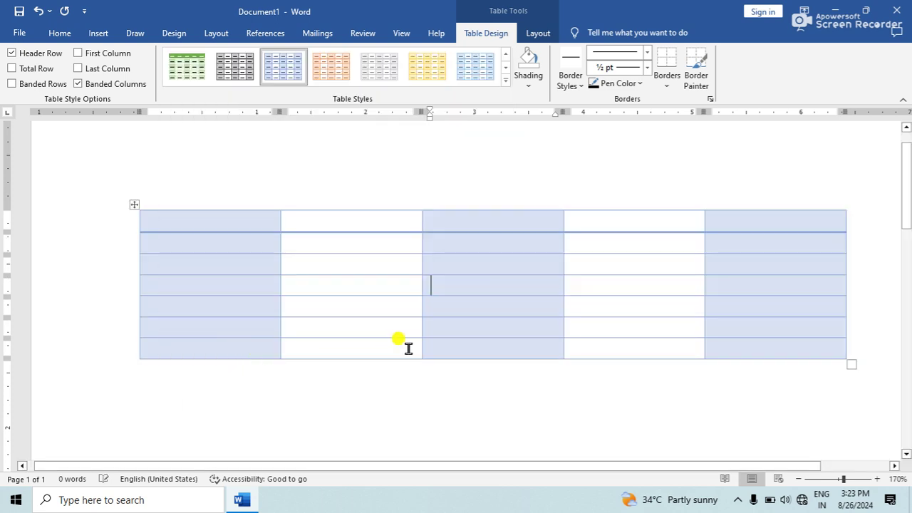
- Select the entire table and clear its table style
left_click(134, 204)
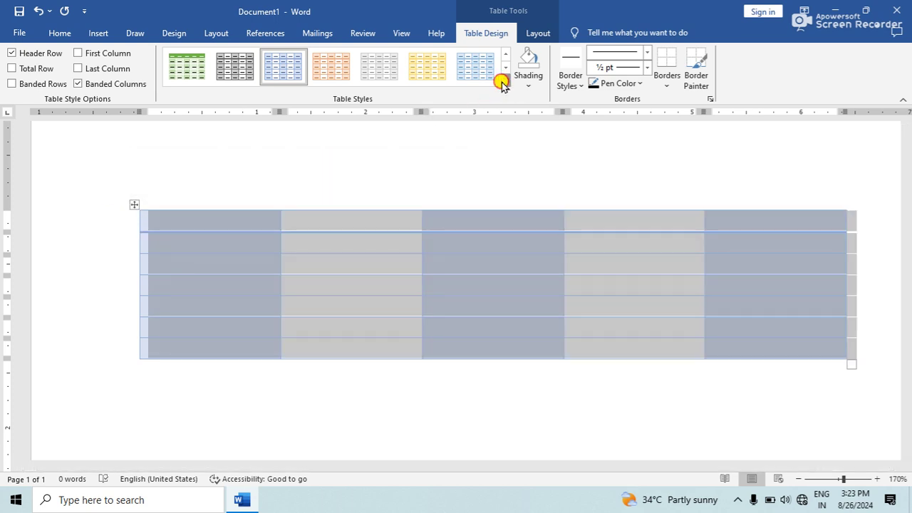
left_click(505, 80)
left_click(228, 363)
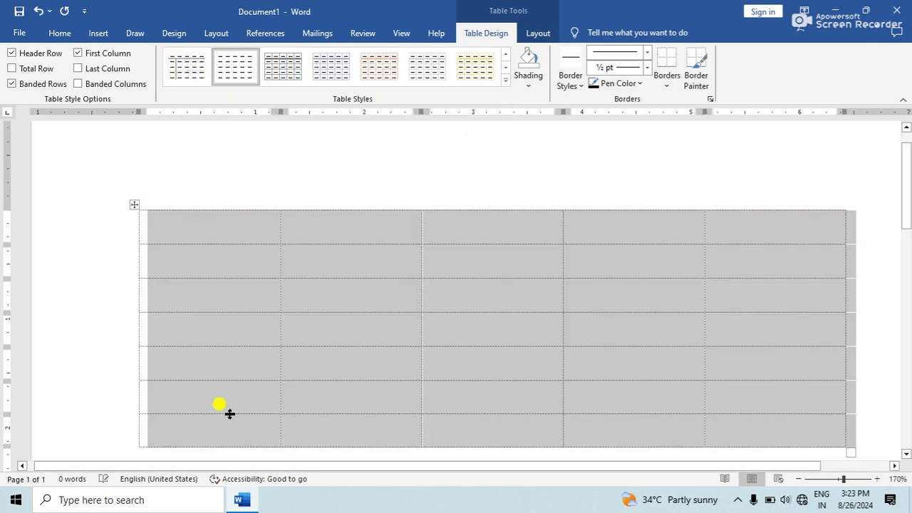
- Apply the black Grid Table 4 style to the whole table
left_click(508, 79)
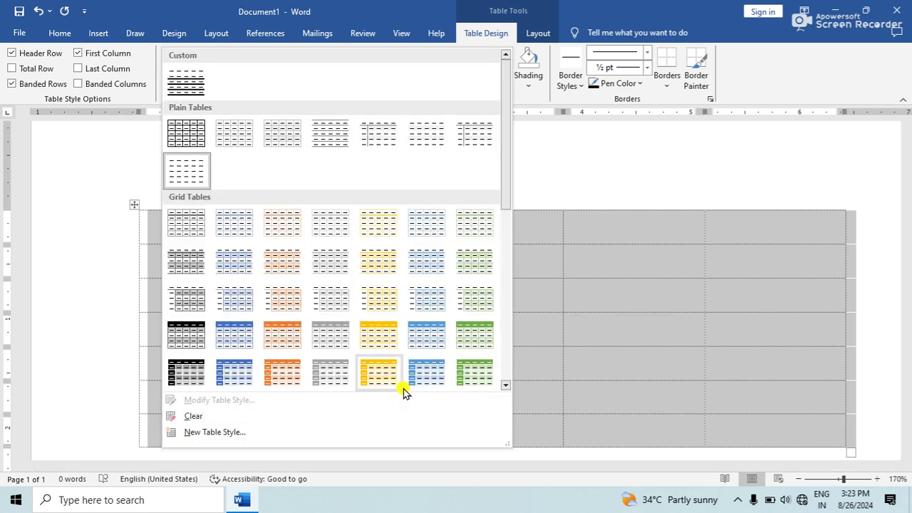
left_click(619, 356)
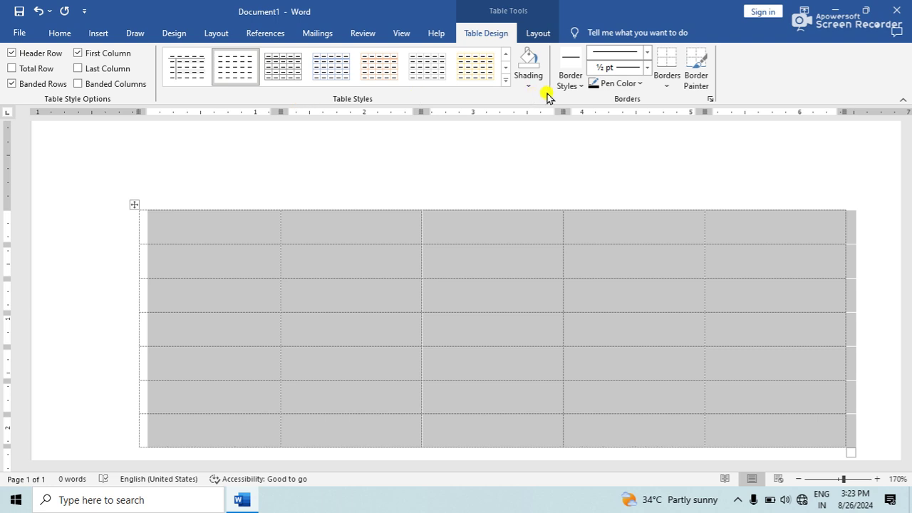
left_click(506, 79)
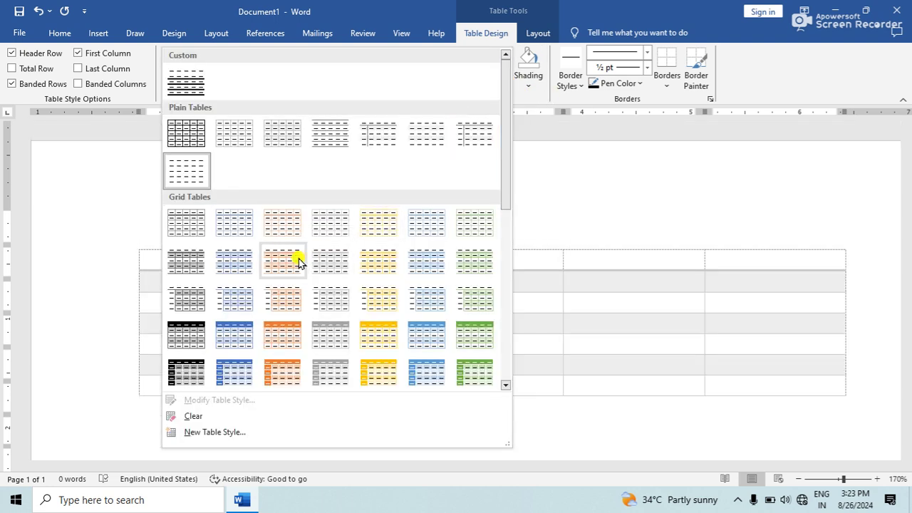
left_click(191, 331)
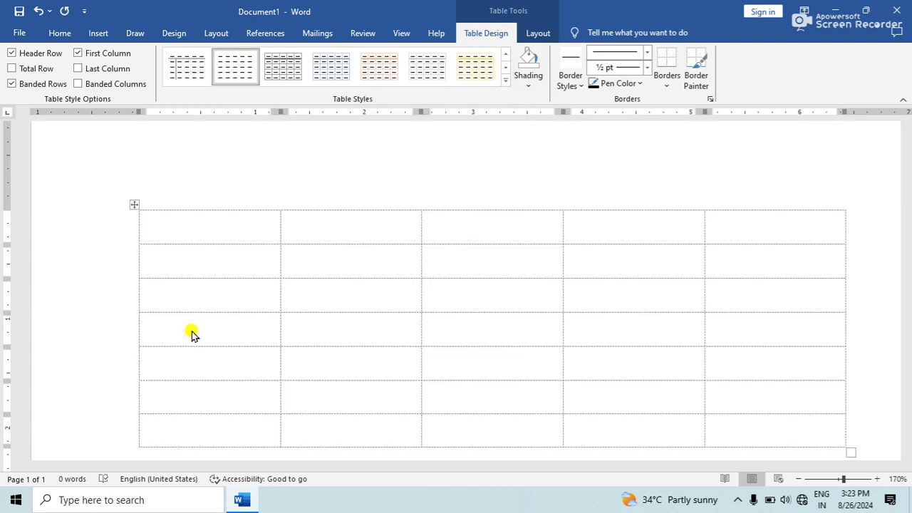
- Modify the Grid Table 4 style, giving the whole table red borders with a 4 ½ pt line width
left_click(506, 79)
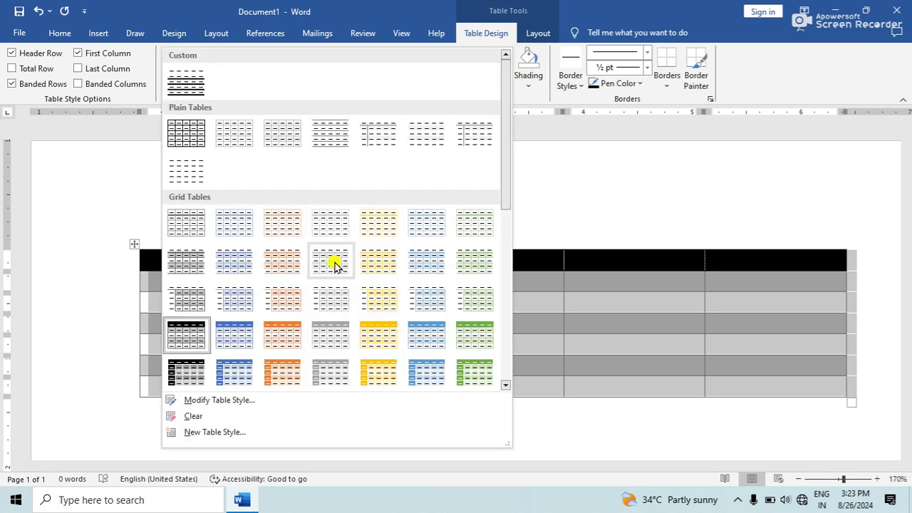
left_click(224, 403)
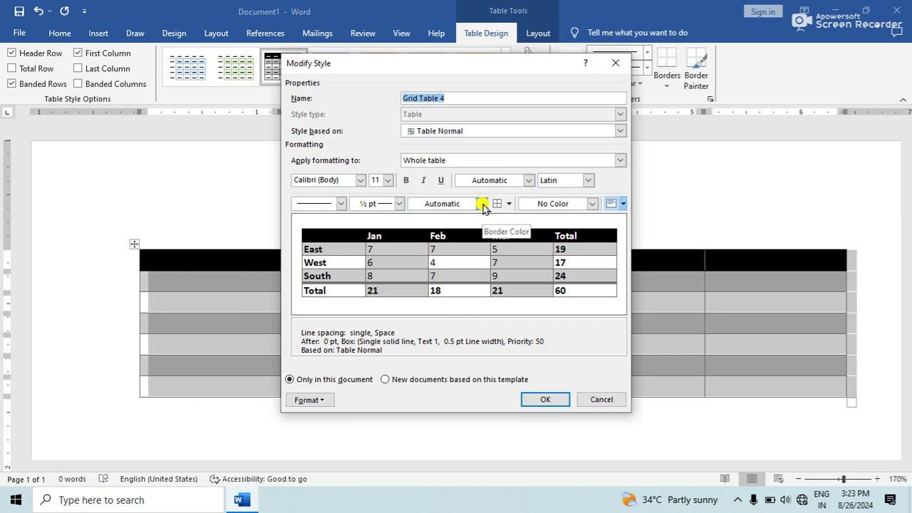
left_click(482, 205)
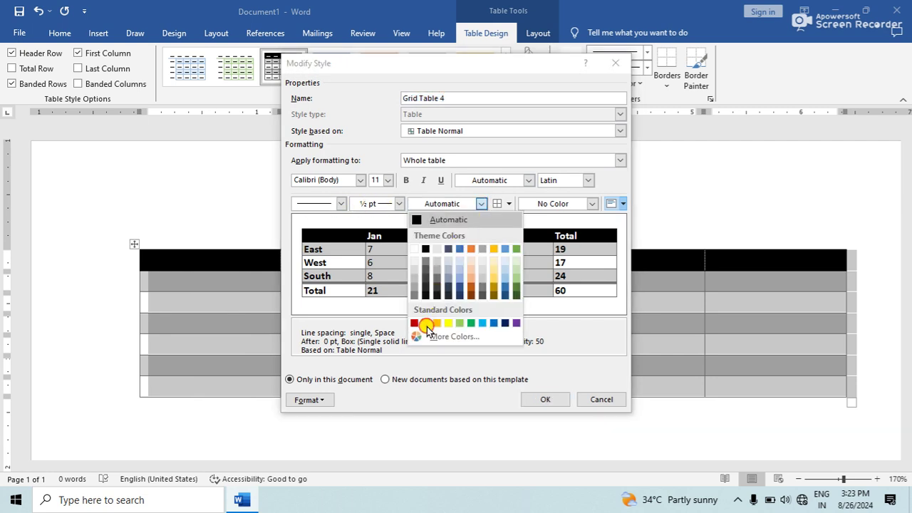
left_click(426, 324)
left_click(399, 204)
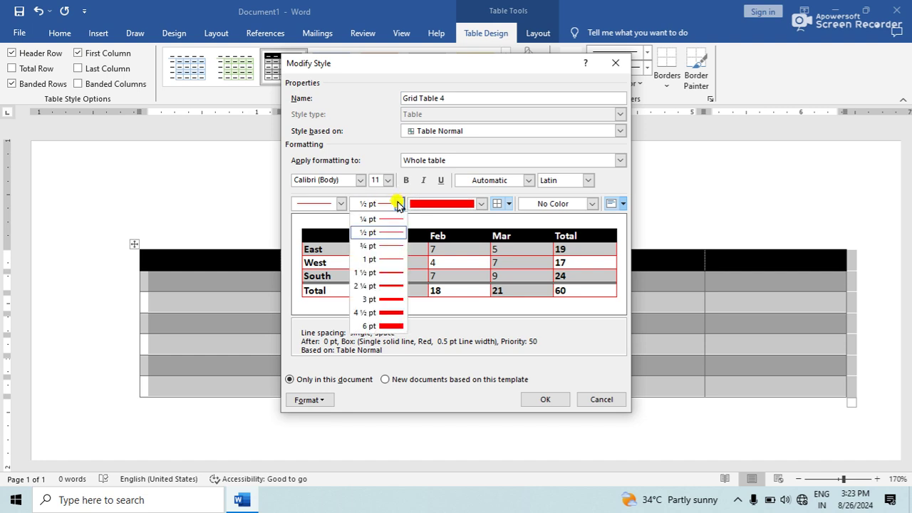
left_click(383, 307)
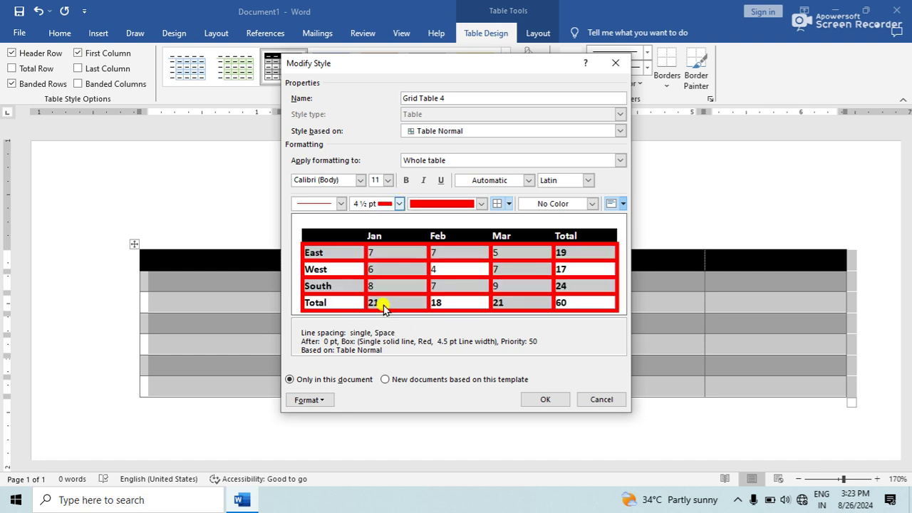
- Set the style's border to the thin-thick-thin small gap line at 3 pt
left_click(340, 204)
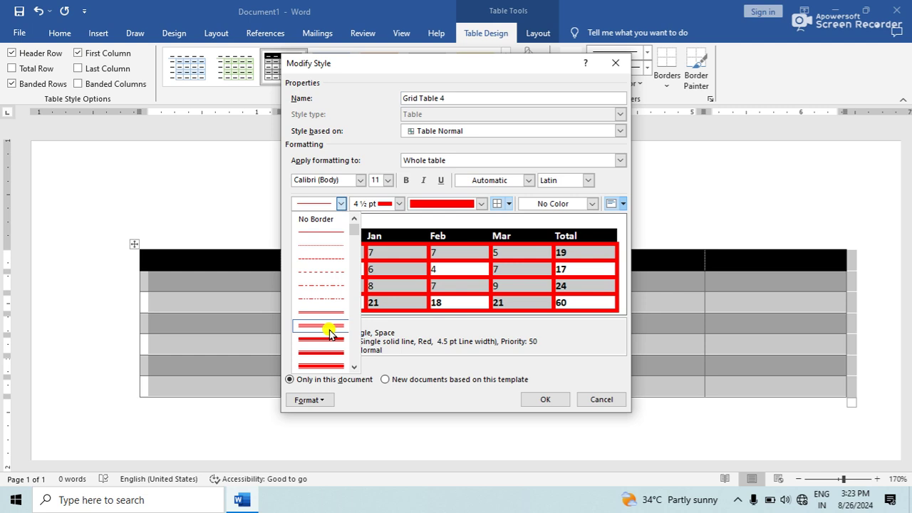
left_click(330, 355)
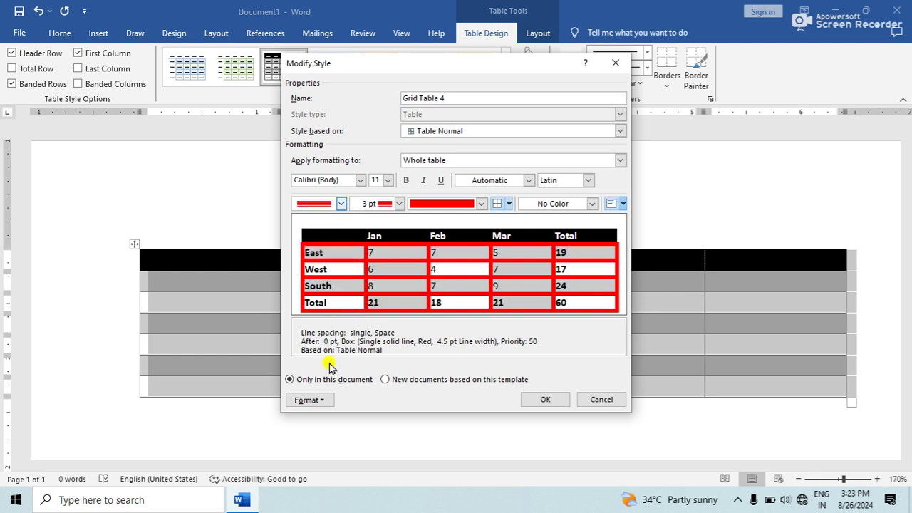
left_click(398, 207)
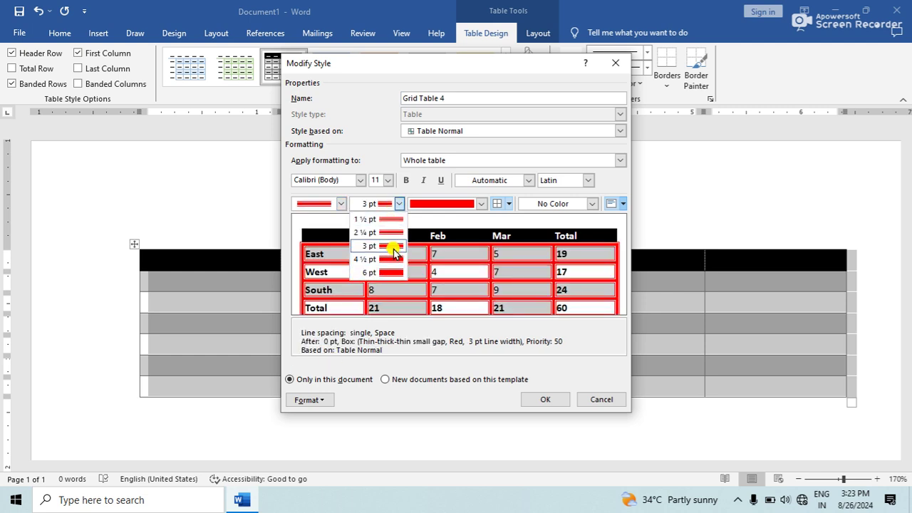
left_click(393, 249)
- Give the Grid Table 4 style a yellow fill and red font color for the whole table, and save the modified style
left_click(591, 205)
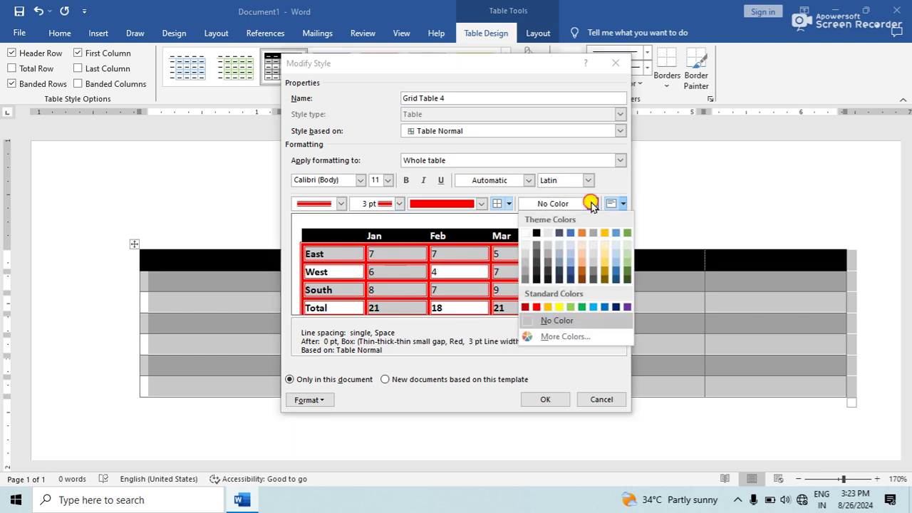
left_click(560, 307)
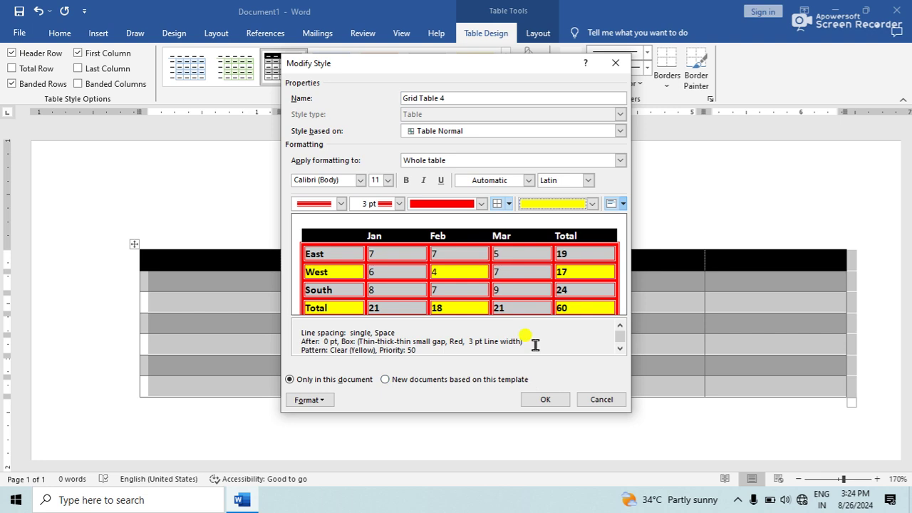
left_click(527, 179)
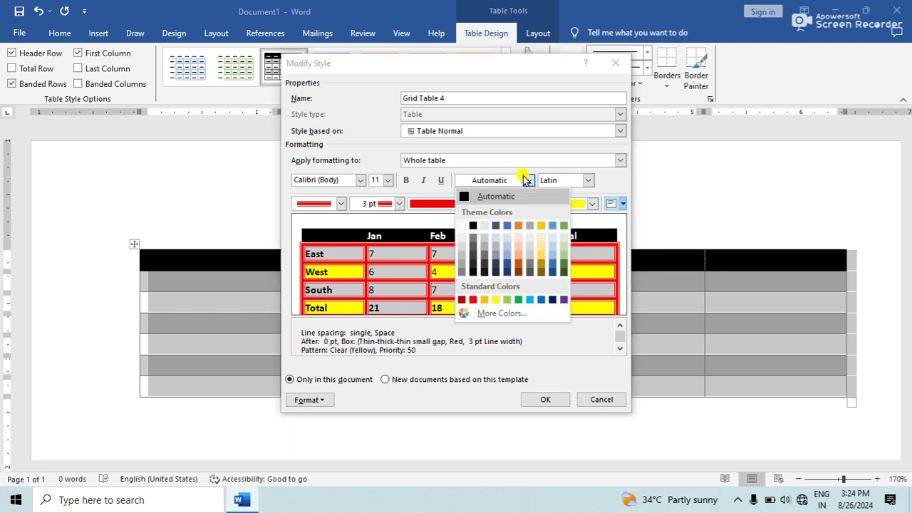
left_click(474, 300)
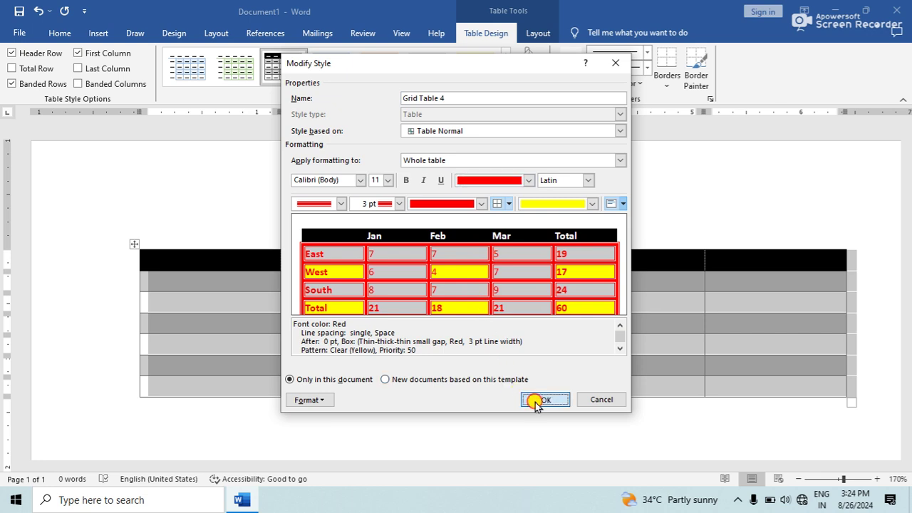
left_click(536, 400)
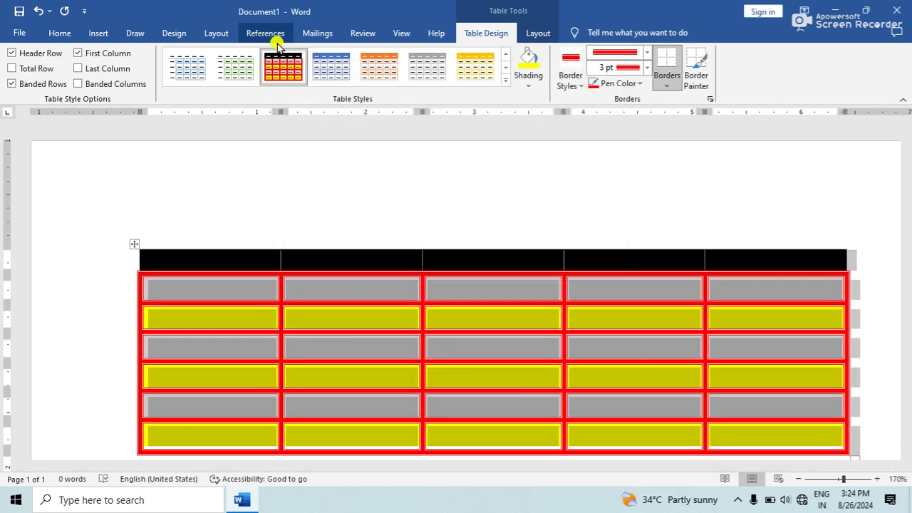
- Apply the custom style with thick black horizontal lines to the table, and clear the table style again
left_click(508, 80)
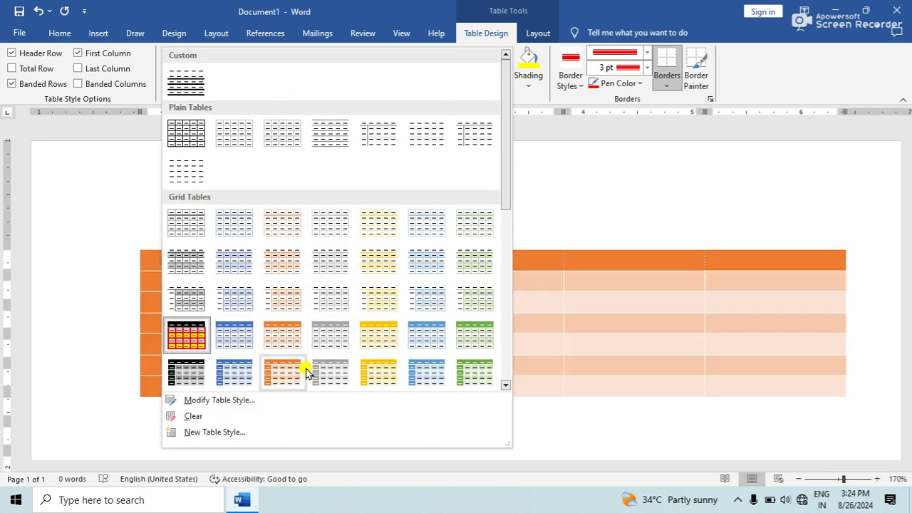
left_click(187, 80)
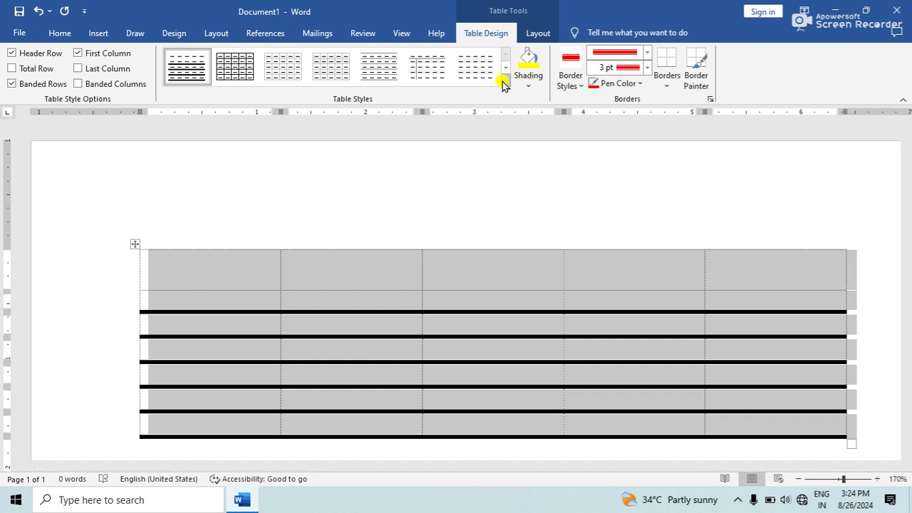
left_click(504, 83)
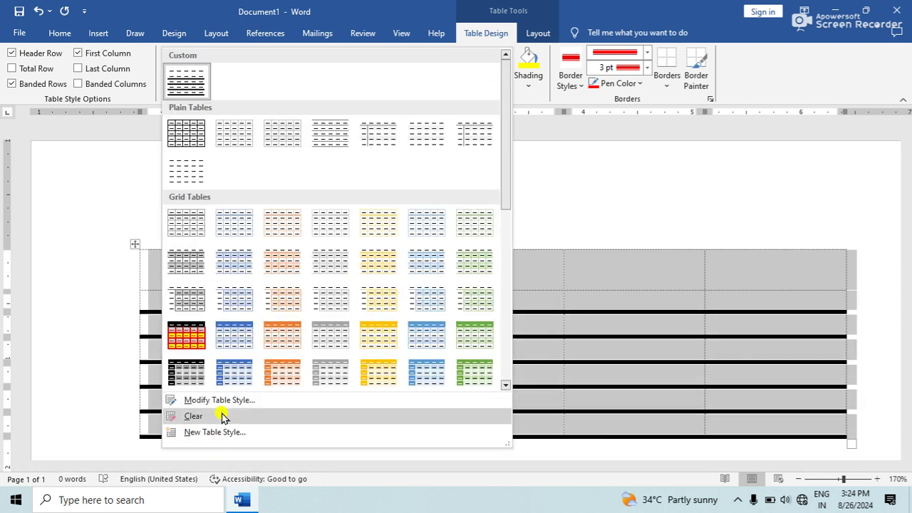
left_click(223, 417)
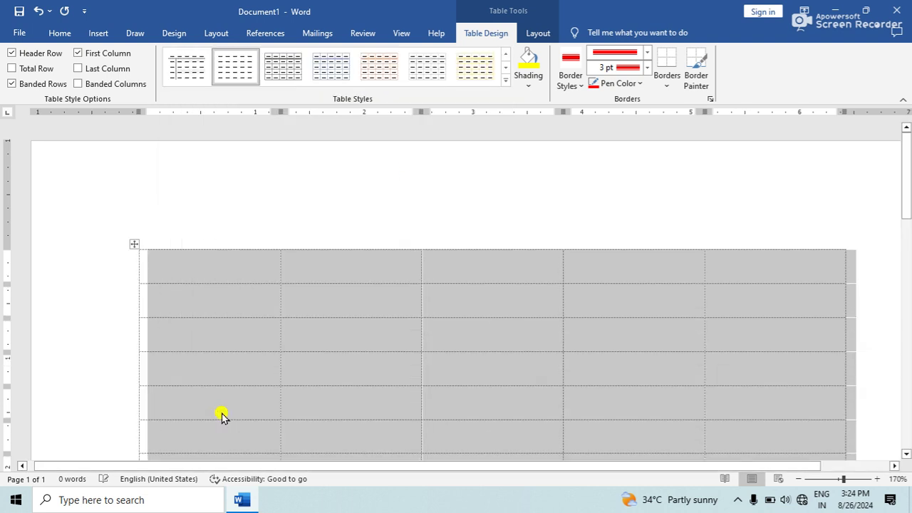
- Start a new table style named Style1 with red single wavy ¾ pt lines on all borders
left_click(509, 81)
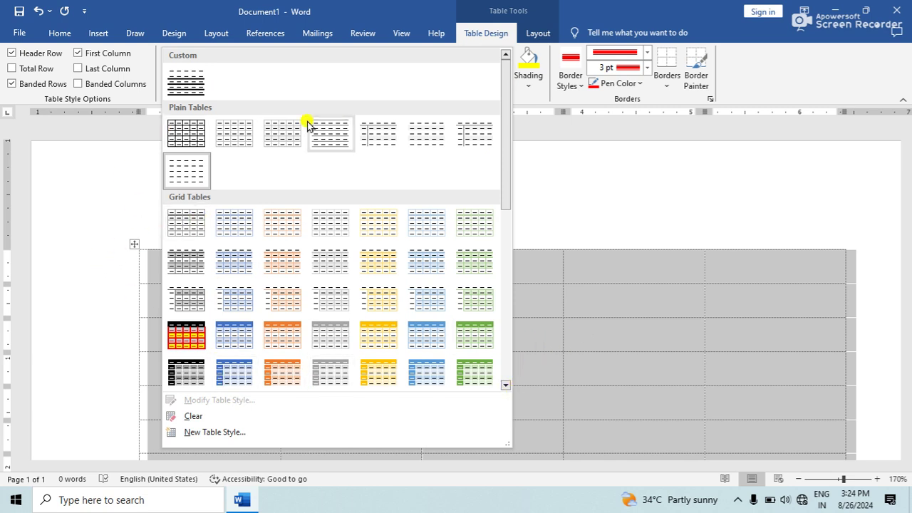
left_click(281, 432)
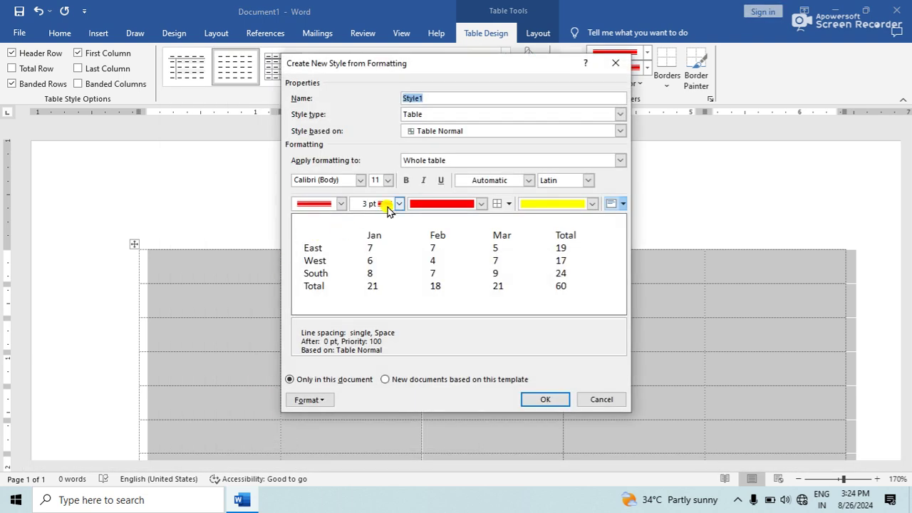
left_click(342, 204)
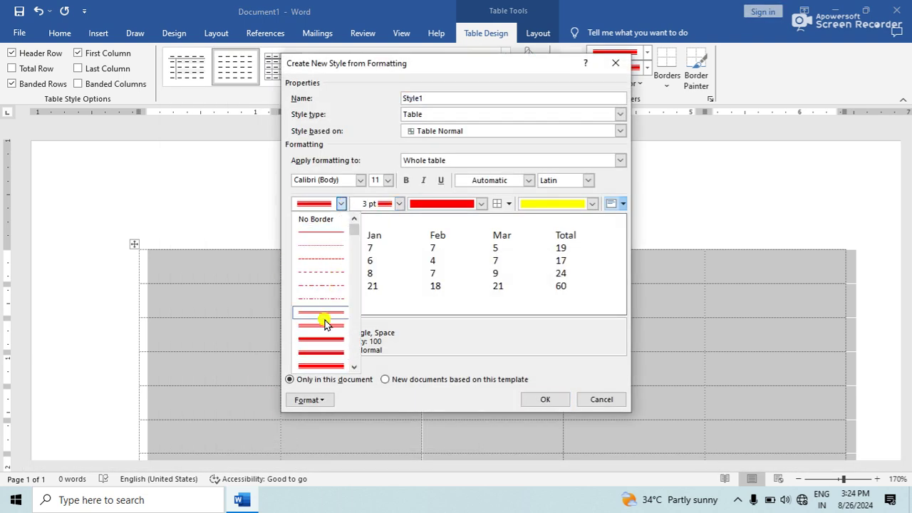
scroll(325, 331, "down", 1)
scroll(325, 335, "down", 2)
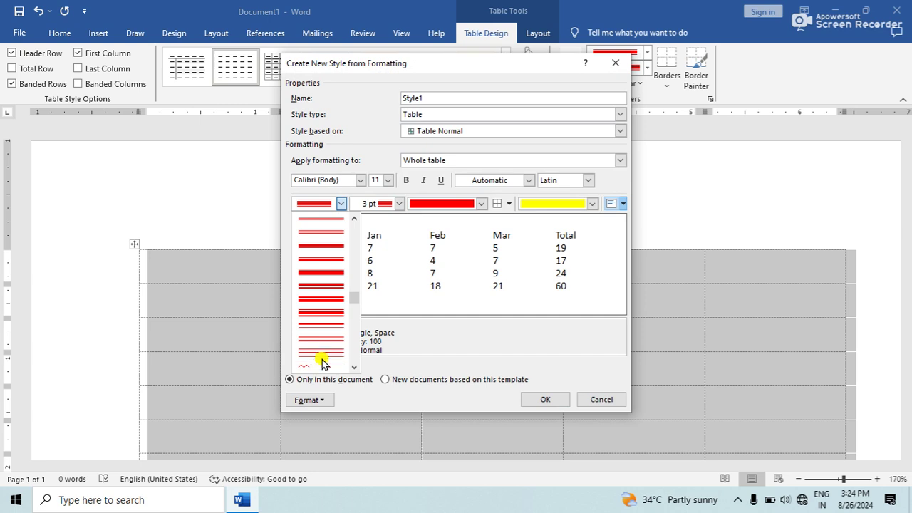
left_click(322, 366)
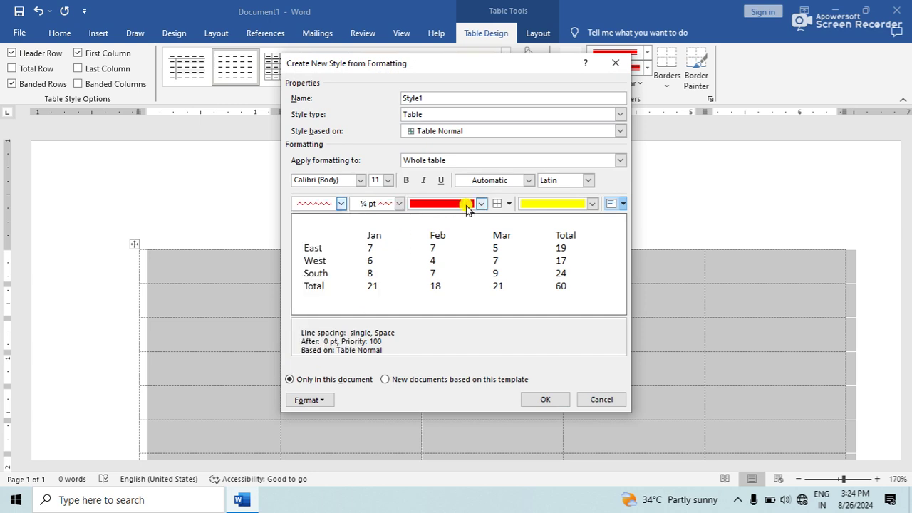
left_click(509, 205)
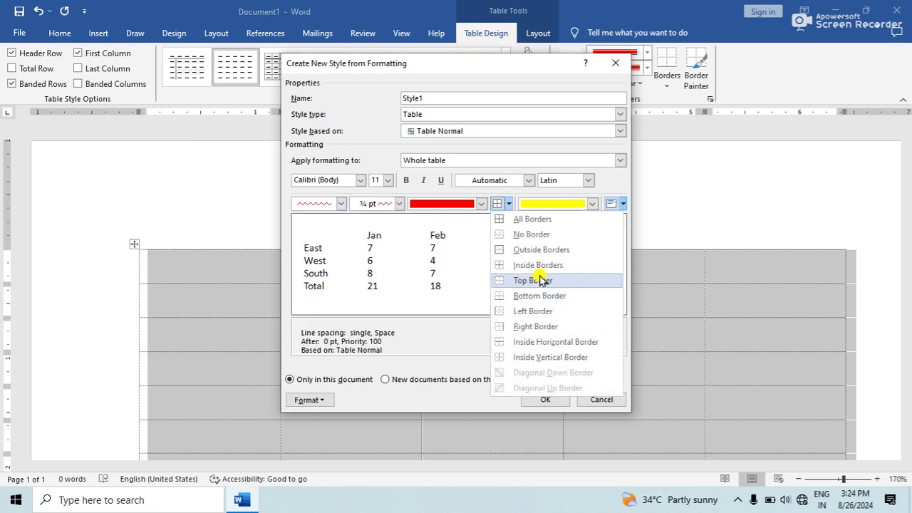
left_click(549, 219)
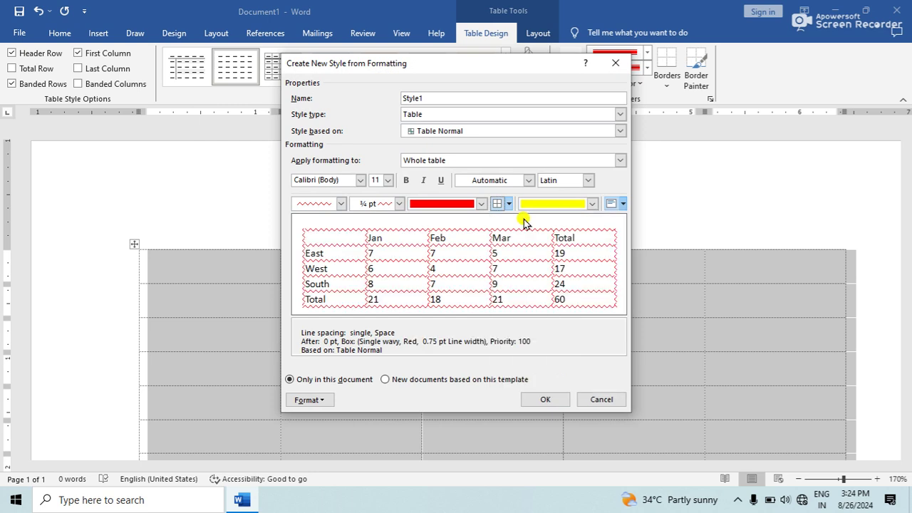
- Change the new style's border color to green, fill it with the gray Background 2 shade, and save the style
left_click(482, 205)
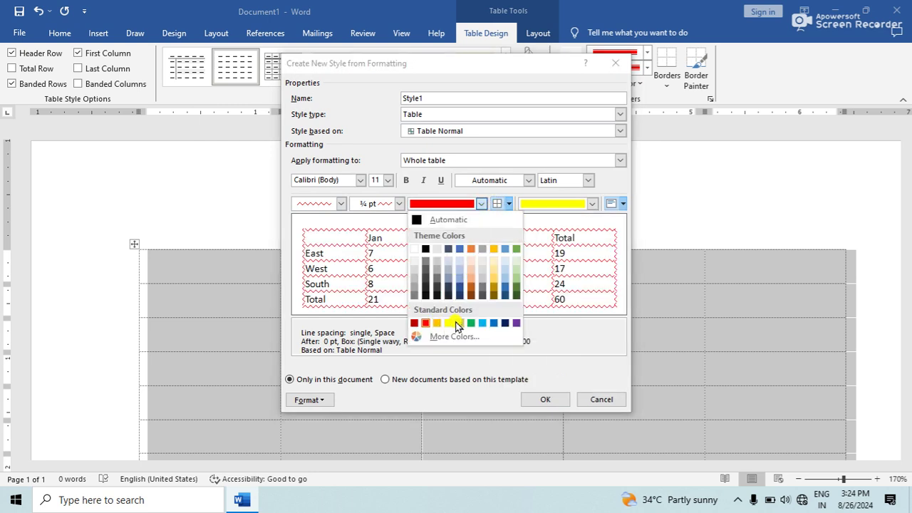
left_click(470, 324)
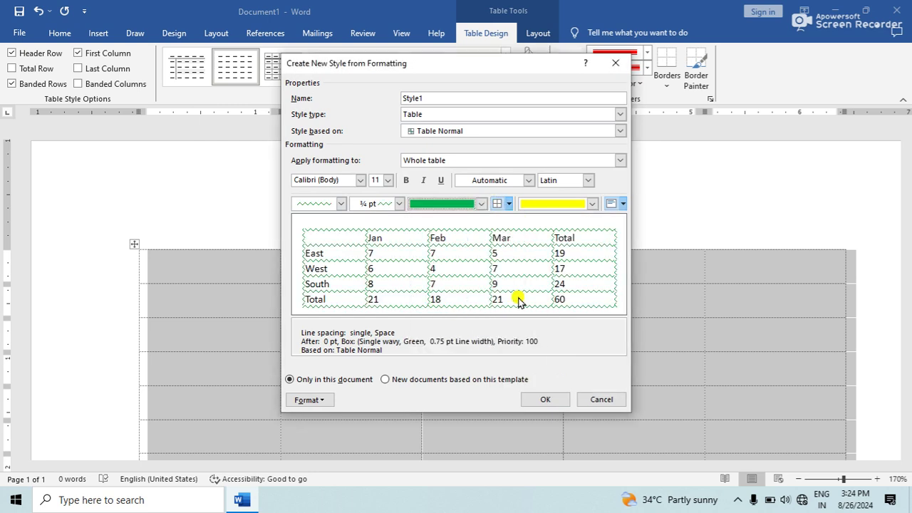
left_click(593, 205)
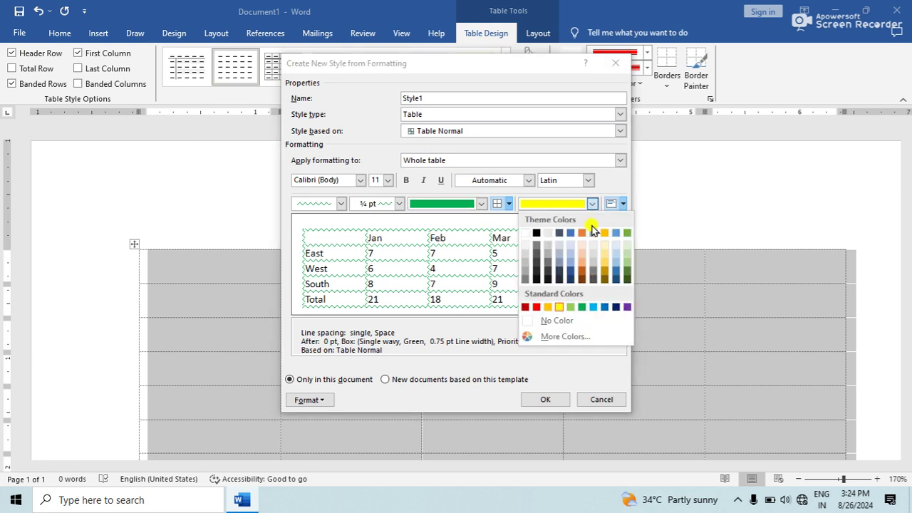
left_click(546, 249)
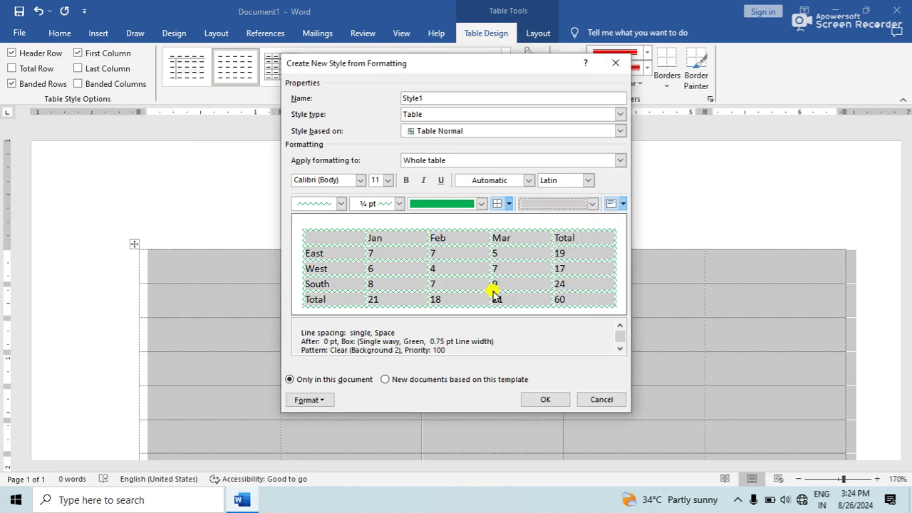
left_click(545, 401)
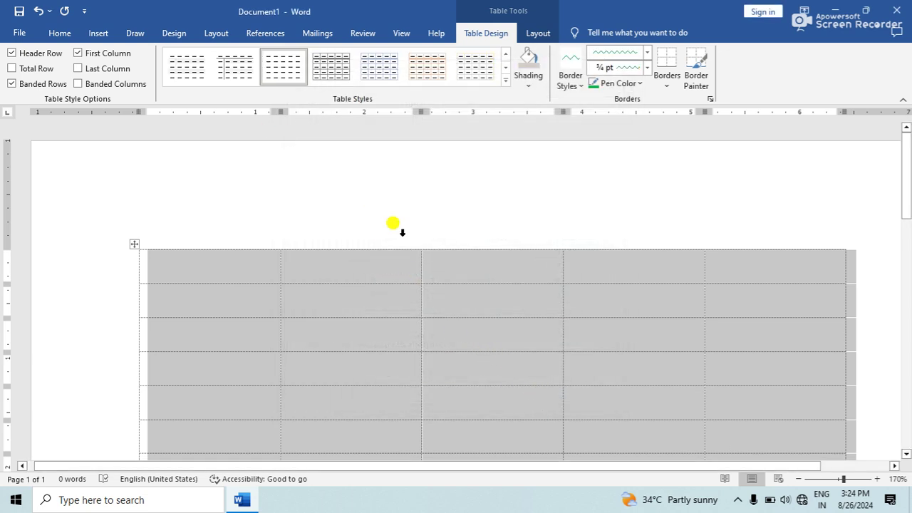
- Select the whole table and apply the custom style with green wavy borders
left_click(403, 232)
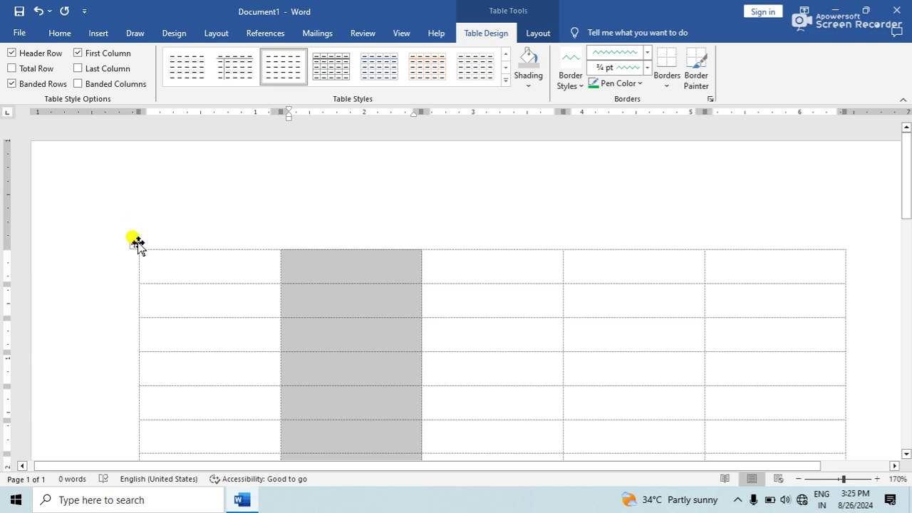
scroll(430, 243, "down", 5)
scroll(92, 173, "up", 5)
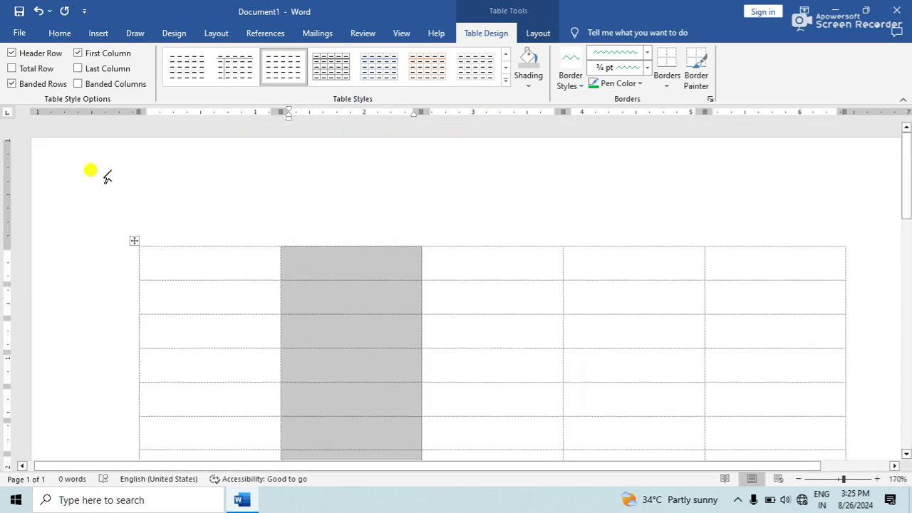
left_click(134, 245)
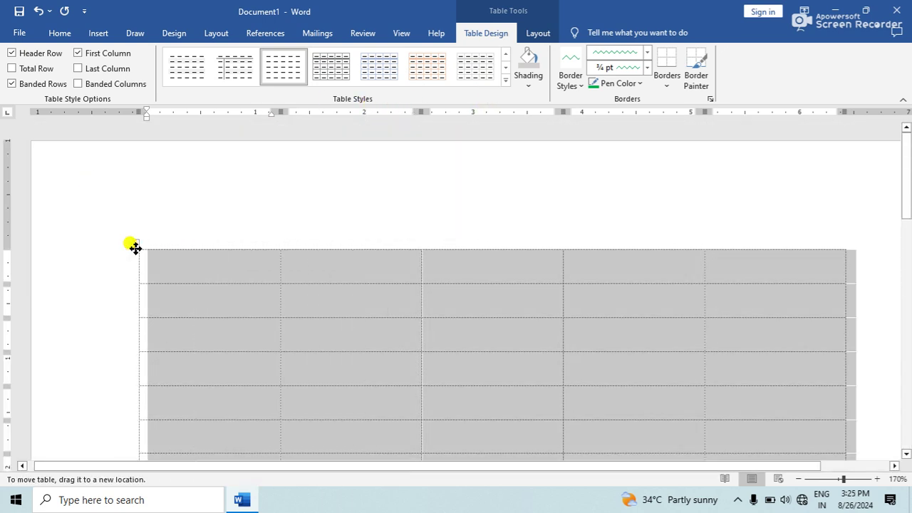
left_click(506, 82)
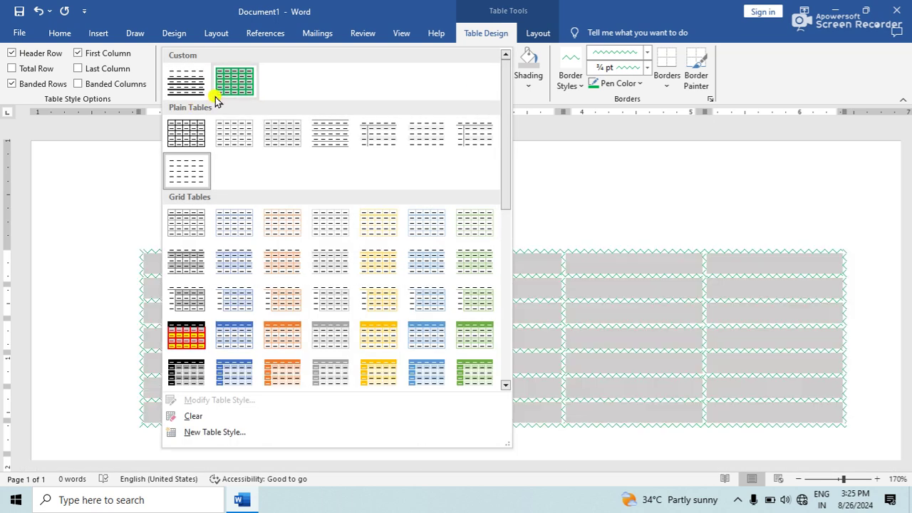
left_click(215, 97)
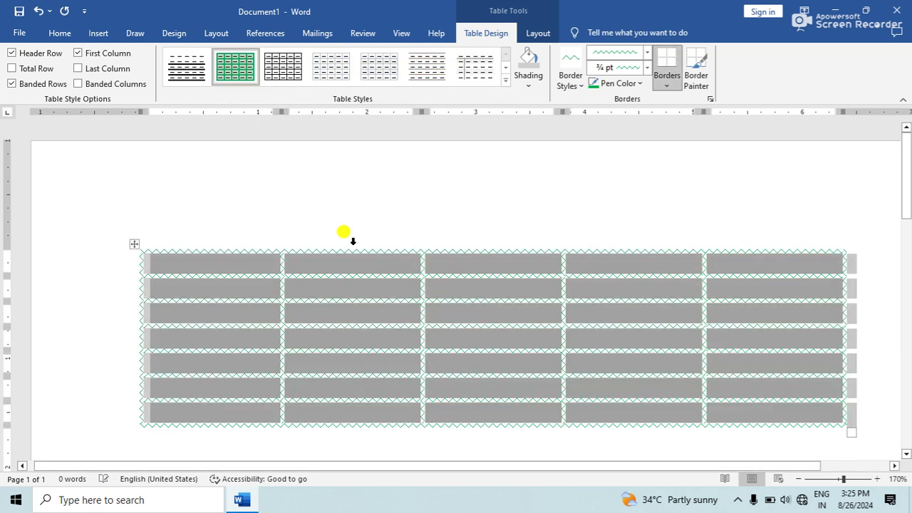
- Enter "estet" in the second cell of the second row, and clear the style of the whole table
left_click(353, 284)
type("estet")
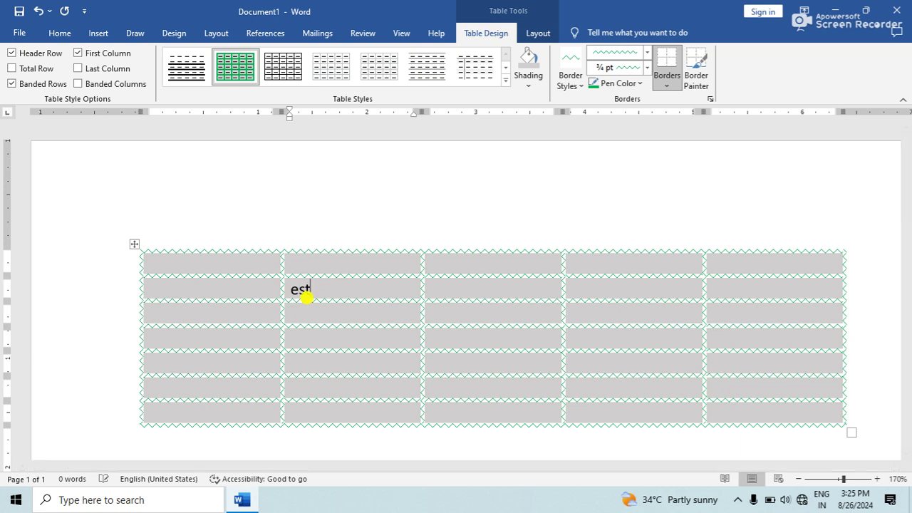
left_click(138, 246)
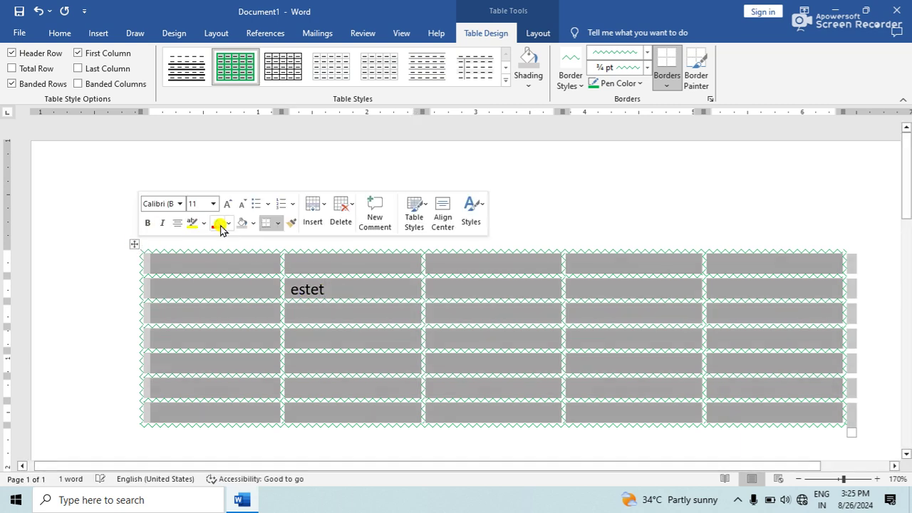
left_click(506, 84)
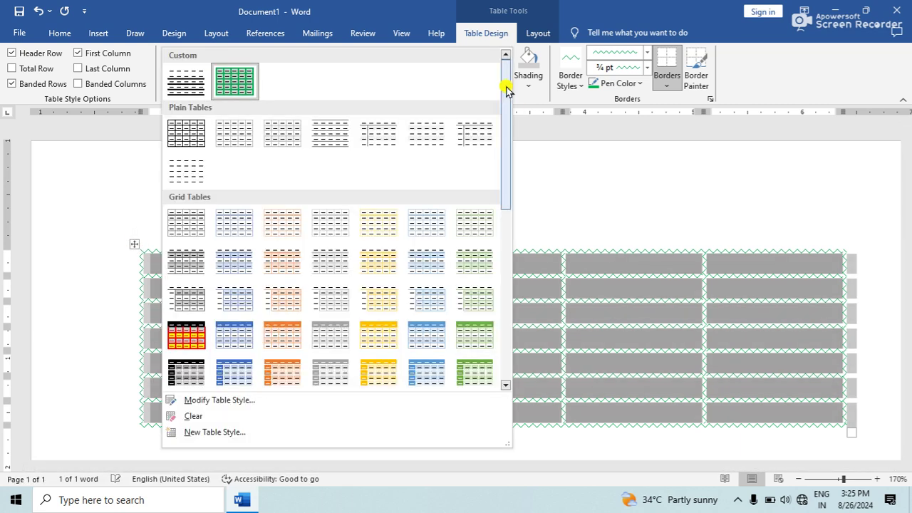
left_click(291, 421)
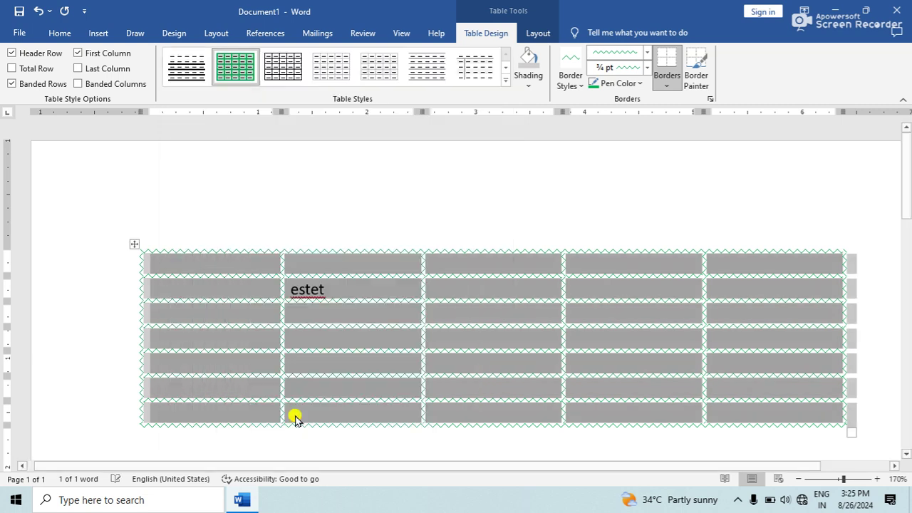
- Turn on the Last Column and Banded Columns options and apply the orange Grid Table 4 style to the table
left_click(357, 343)
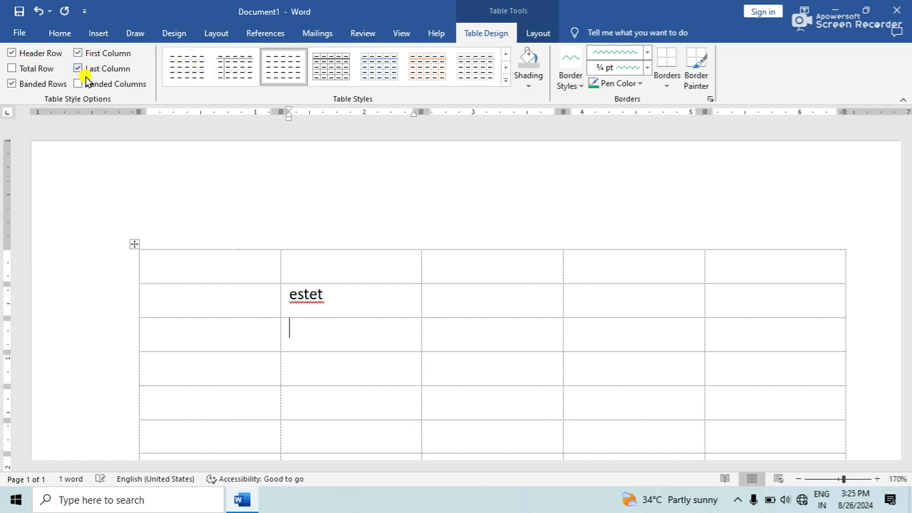
left_click(506, 79)
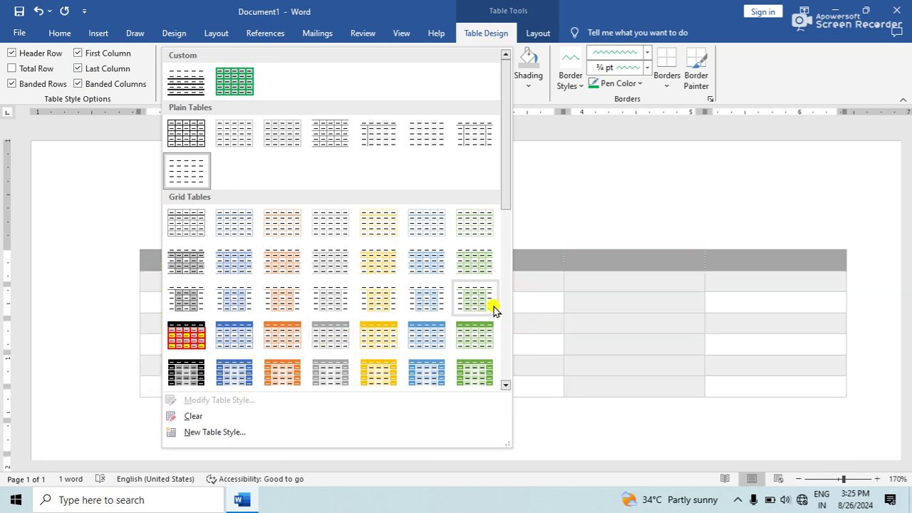
left_click(298, 348)
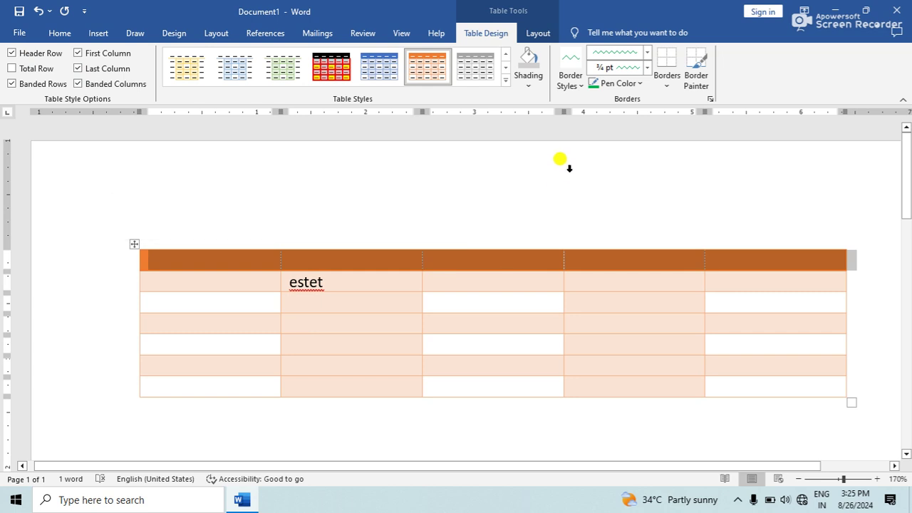
- Shade the table's header row with the standard yellow color
left_click(527, 84)
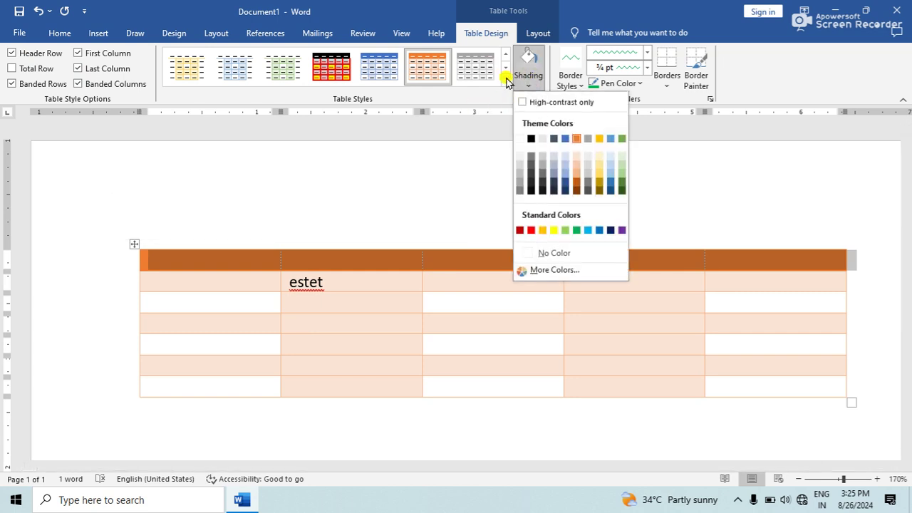
left_click(505, 84)
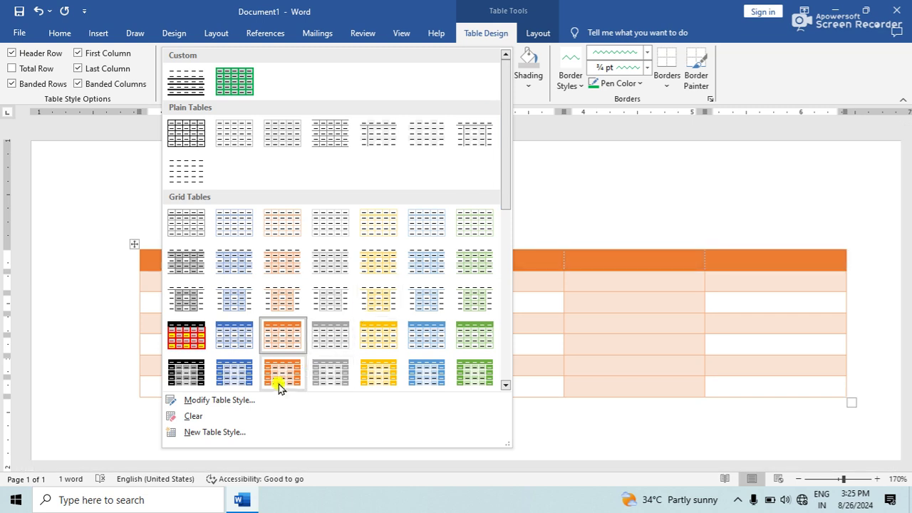
left_click(529, 91)
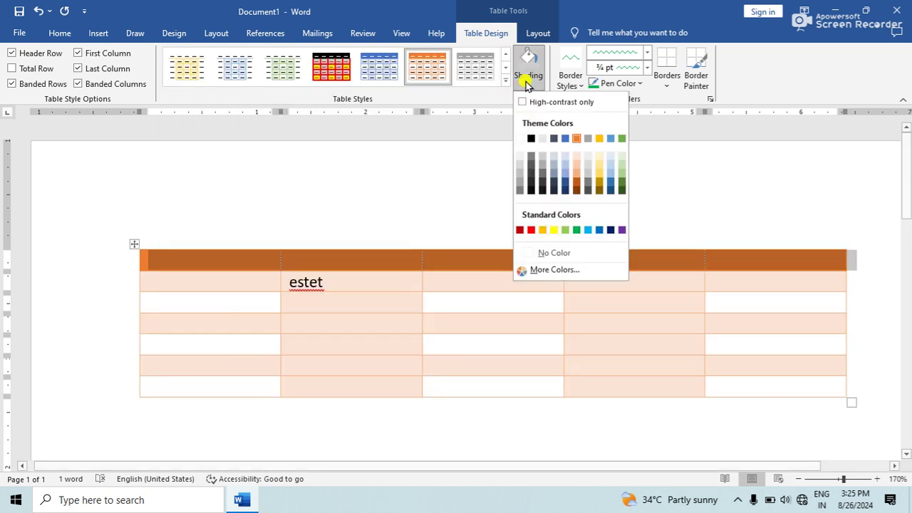
left_click(556, 231)
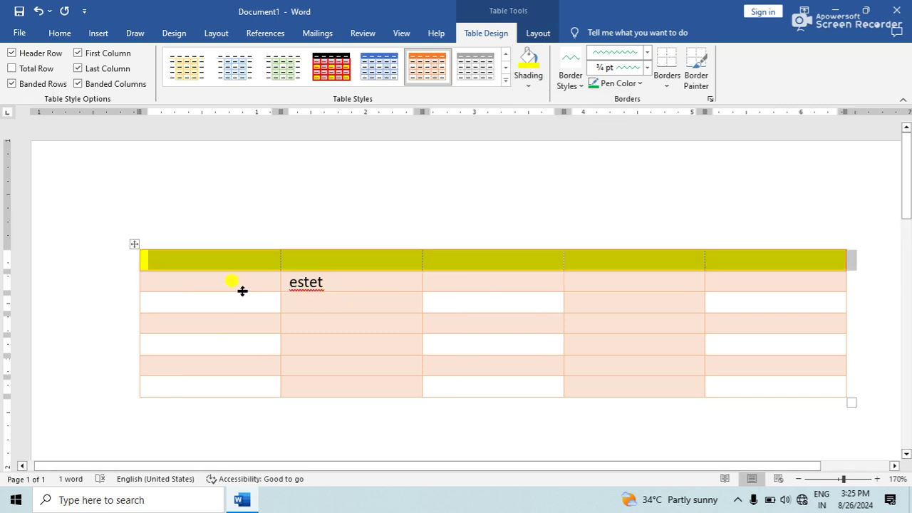
- Shade the table's second row with the lightest blue theme color
left_click(100, 282)
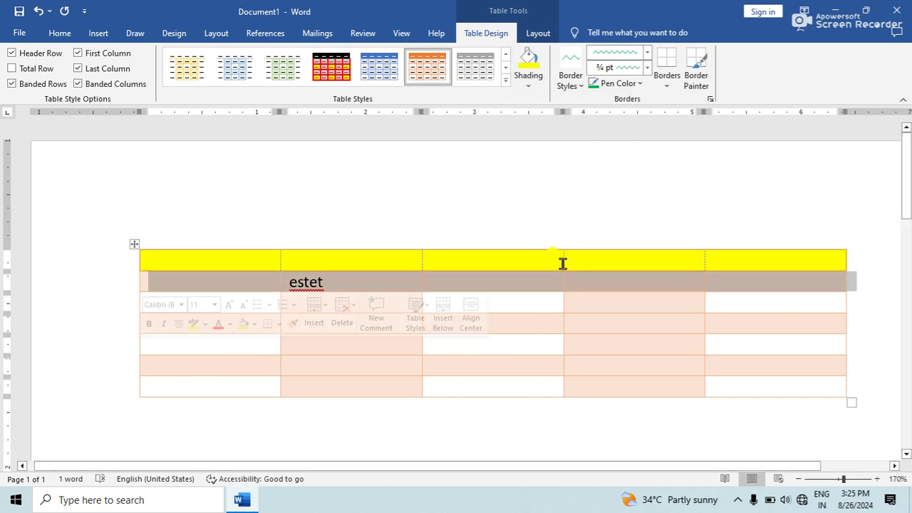
left_click(528, 80)
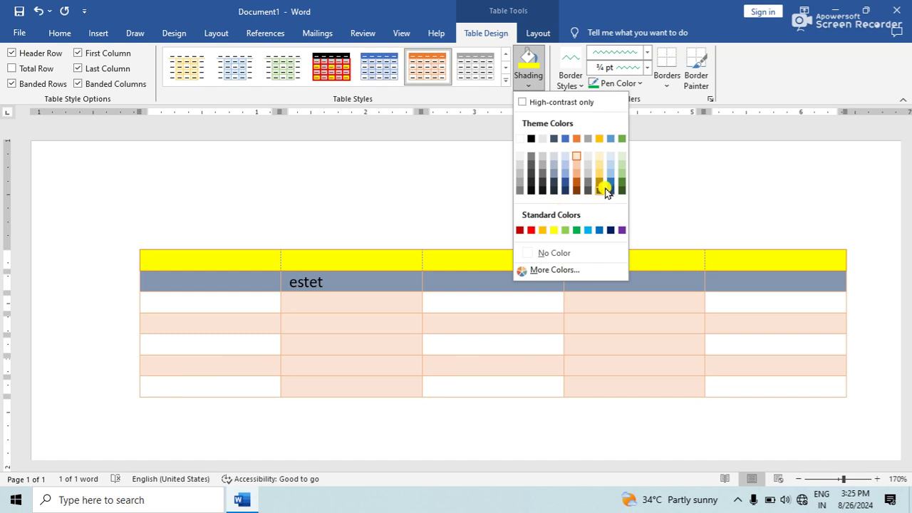
left_click(610, 159)
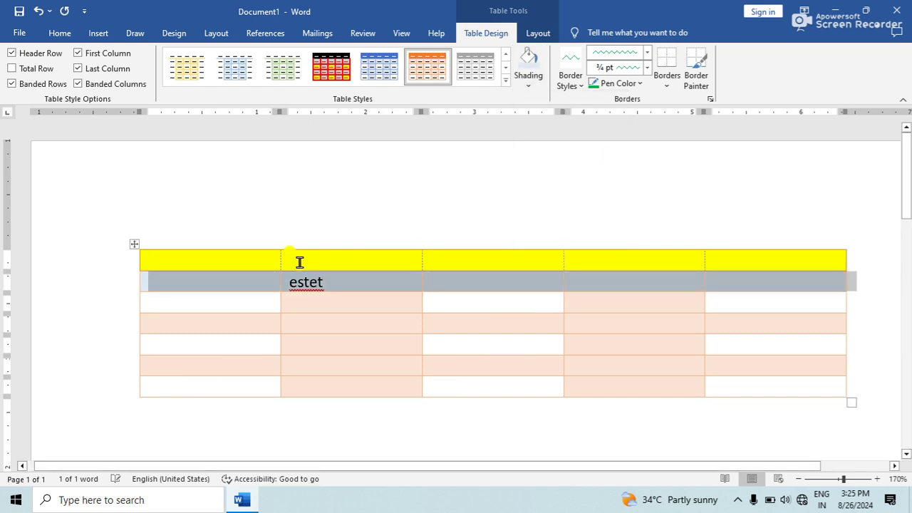
- Shade the second column with the lightest gray theme color and the fourth column with the lightest gold theme color
left_click(336, 302)
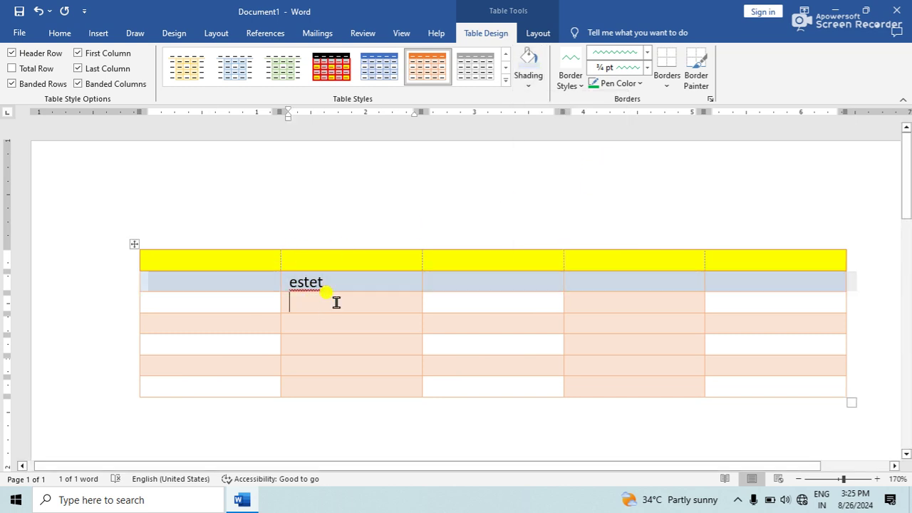
left_click(347, 240)
left_click(529, 82)
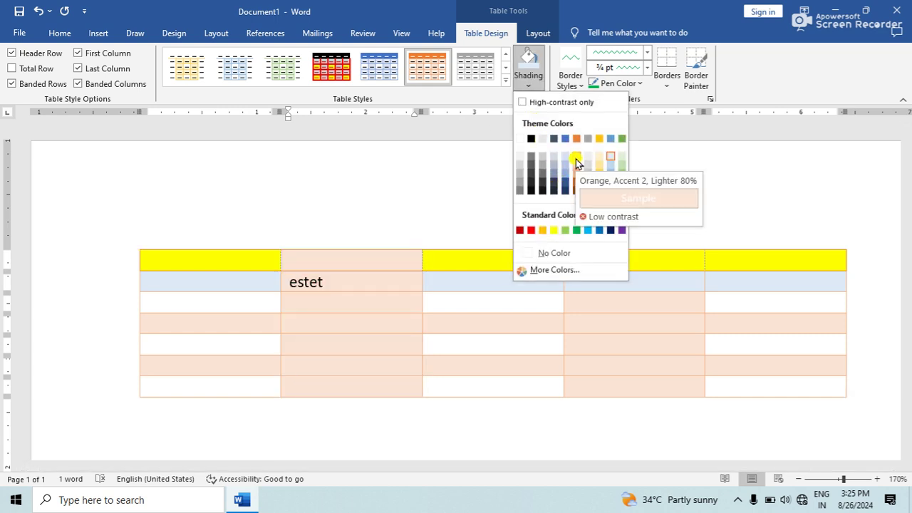
left_click(585, 161)
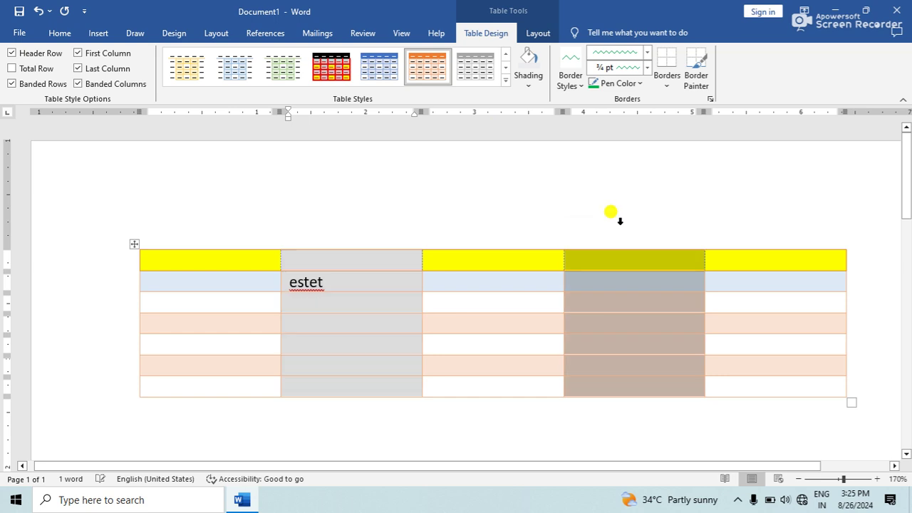
left_click(529, 78)
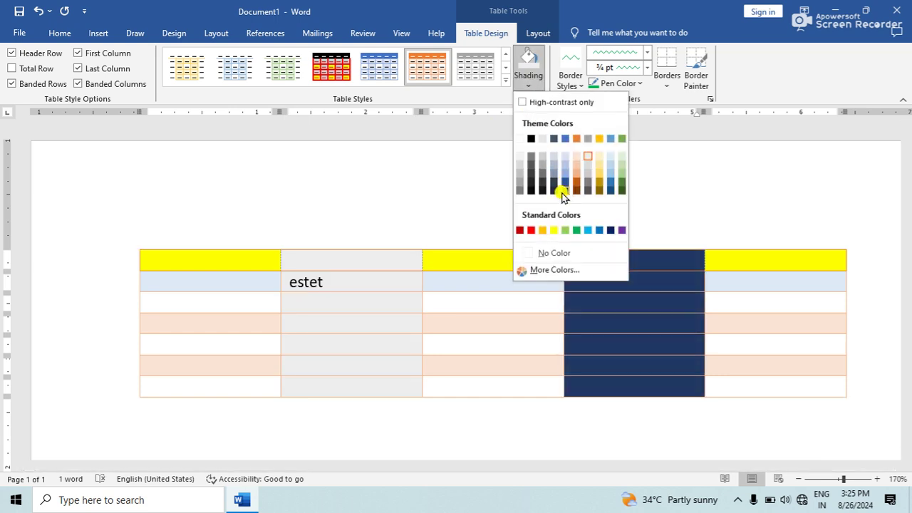
left_click(600, 157)
- Shade the table's fourth row with a light gold theme color
left_click(114, 333)
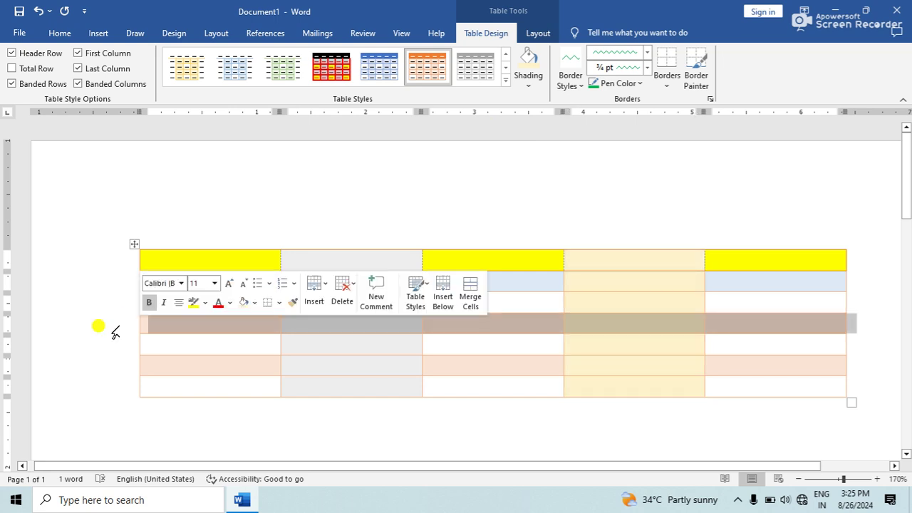
left_click(530, 83)
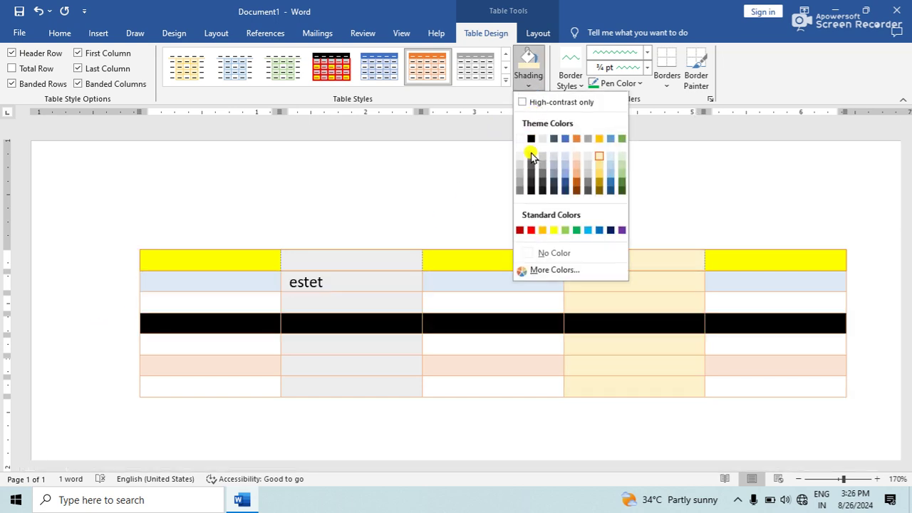
left_click(597, 171)
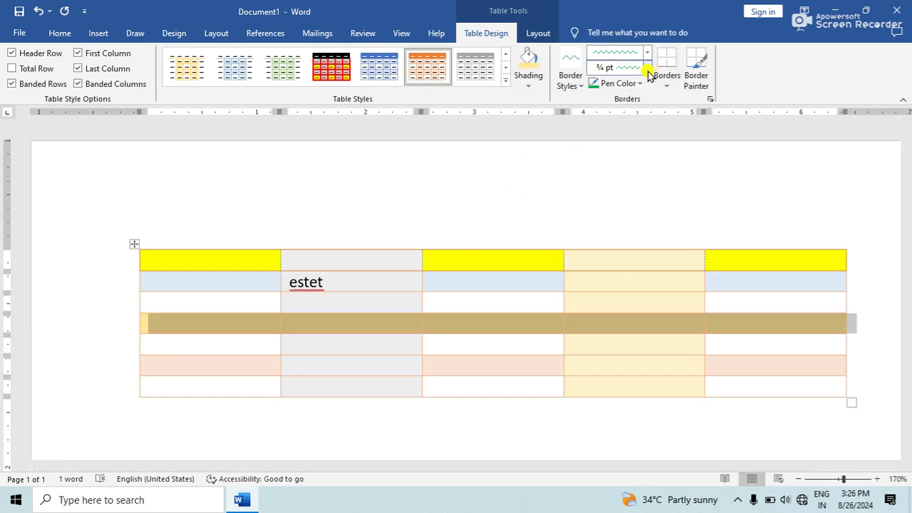
- Choose a green 3 pt thick-and-thin double line and paint it along the border between the first and second columns
left_click(137, 245)
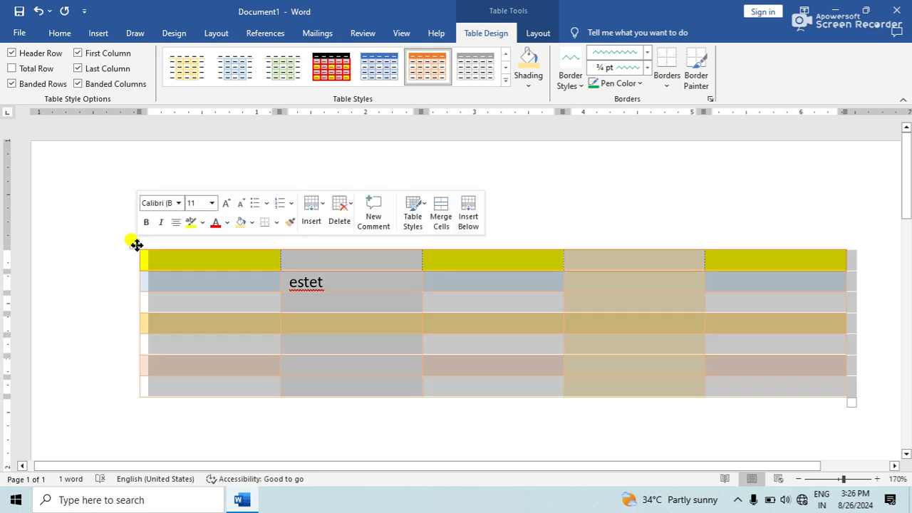
left_click(647, 52)
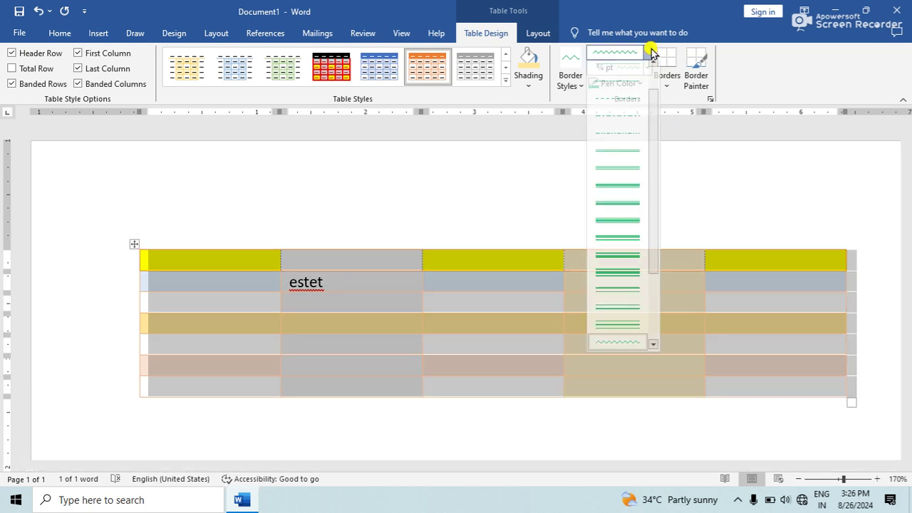
left_click(625, 299)
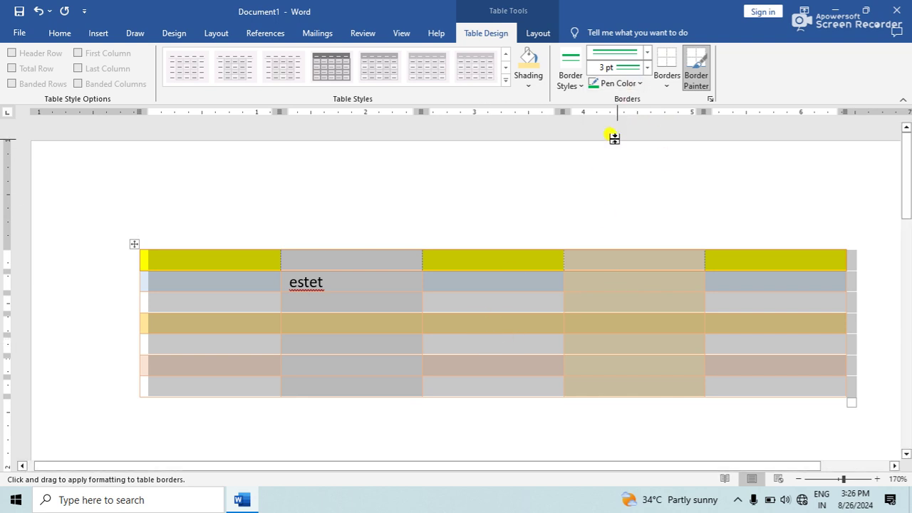
left_click_drag(283, 247, 282, 397)
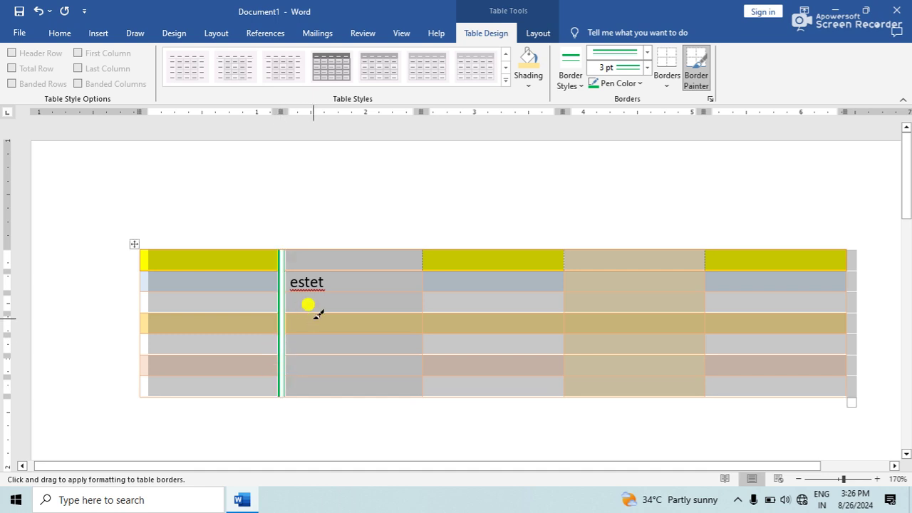
- Change the pen color to red and paint the table's left border and the line below row three across columns three to five
left_click(640, 83)
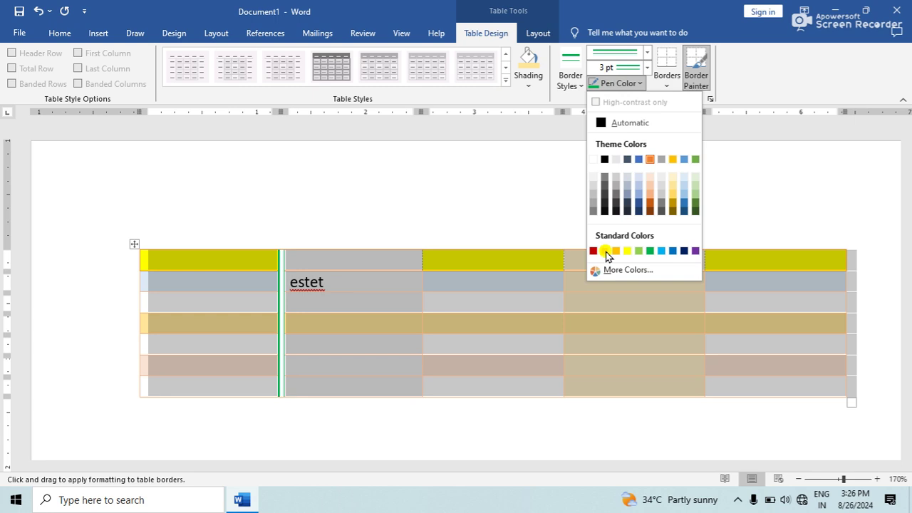
left_click(605, 251)
left_click_drag(141, 248, 141, 394)
left_click_drag(436, 313, 766, 307)
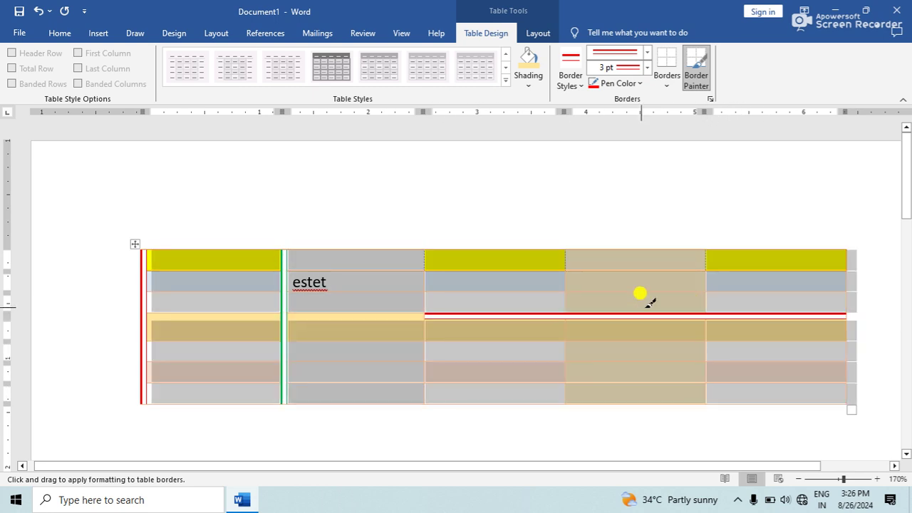
- Paint the border between the first and second columns with a red double wavy line, and turn off the Border Painter
left_click(647, 52)
scroll(633, 282, "down", 3)
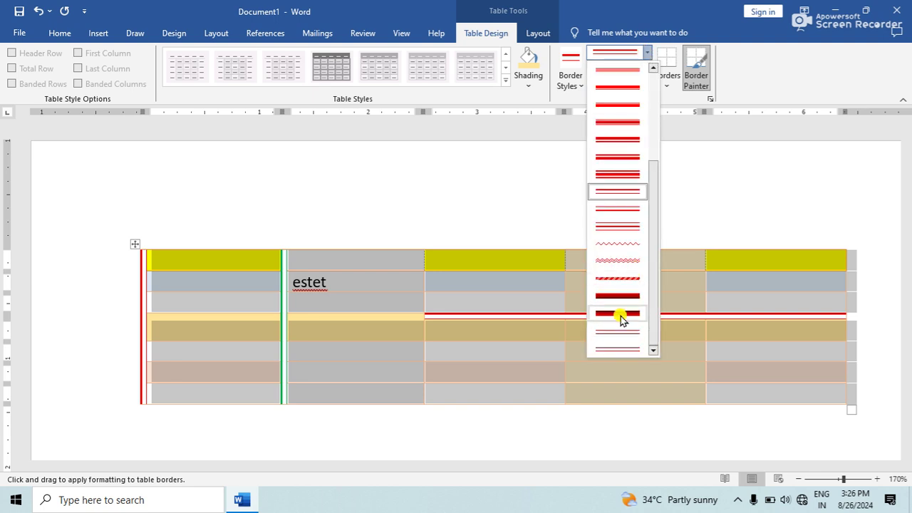
left_click(624, 261)
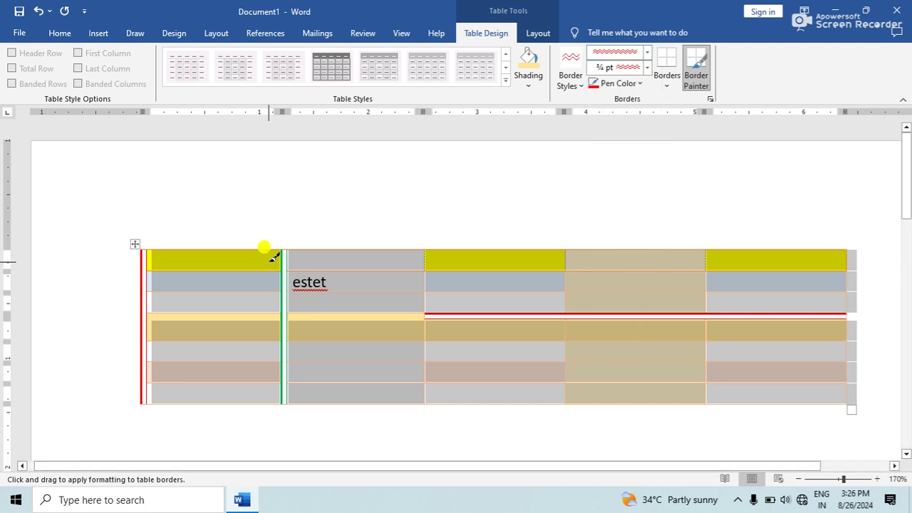
left_click_drag(285, 246, 279, 399)
left_click(696, 72)
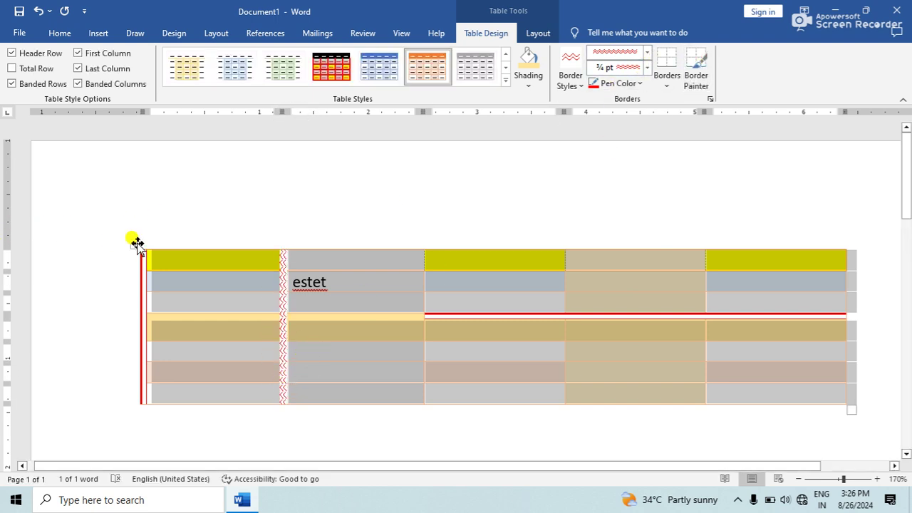
- Set the border pen to a red 3 pt thin-and-thick line and apply it to all borders of the table
left_click(574, 84)
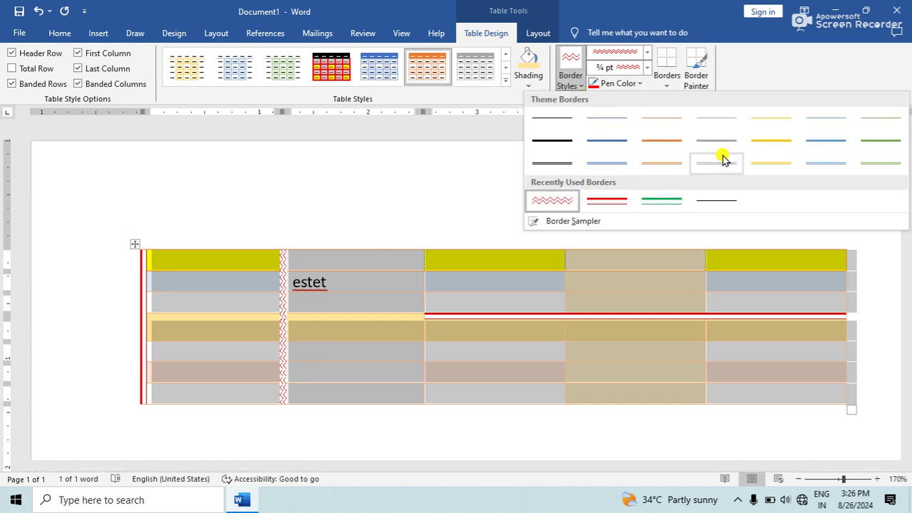
left_click(771, 164)
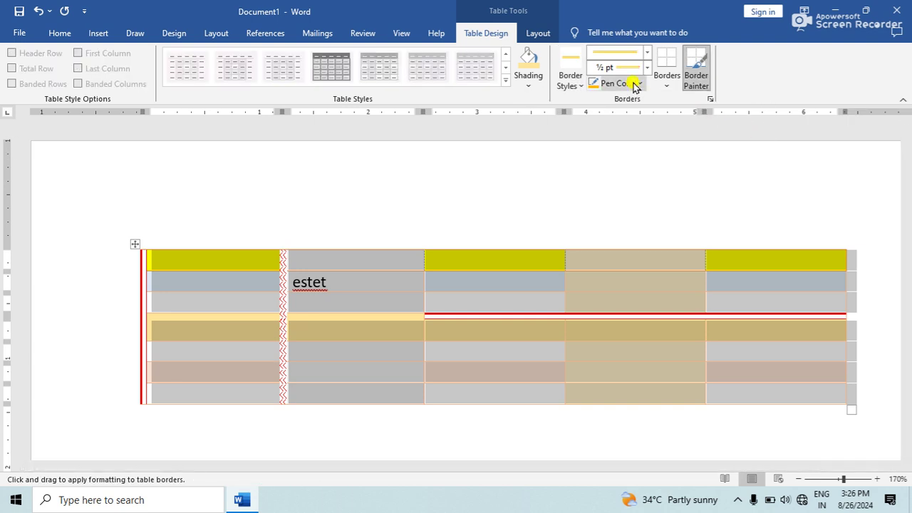
left_click(648, 53)
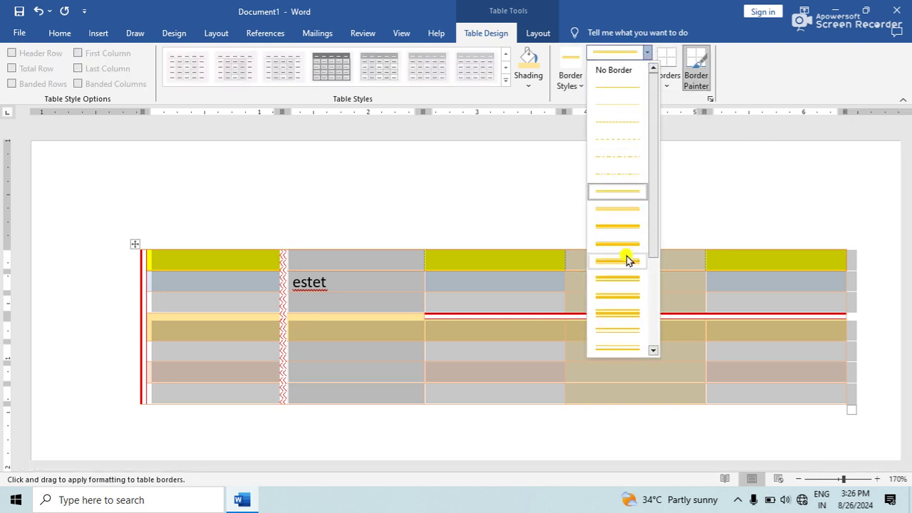
left_click(630, 227)
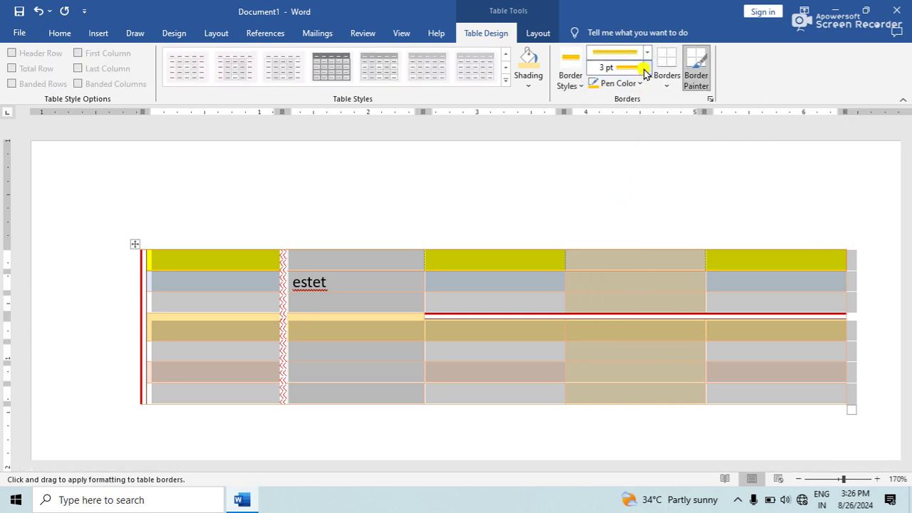
left_click(636, 83)
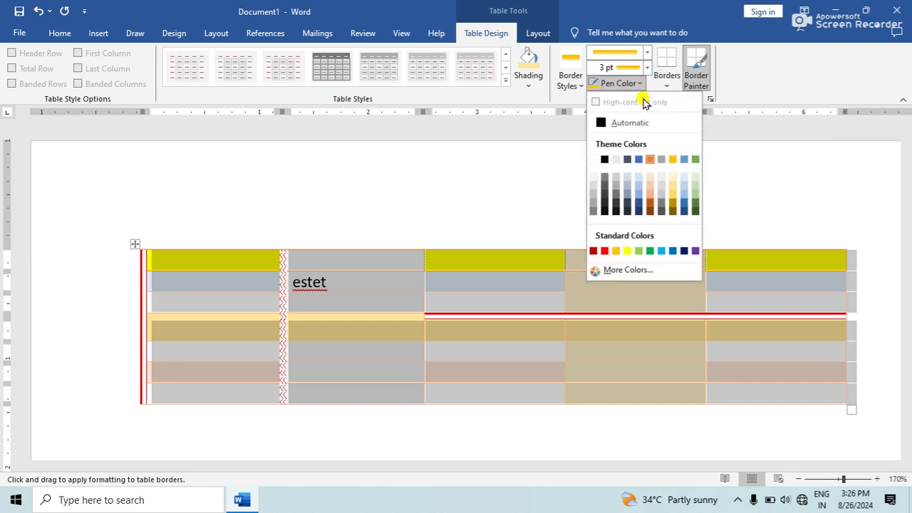
left_click(605, 252)
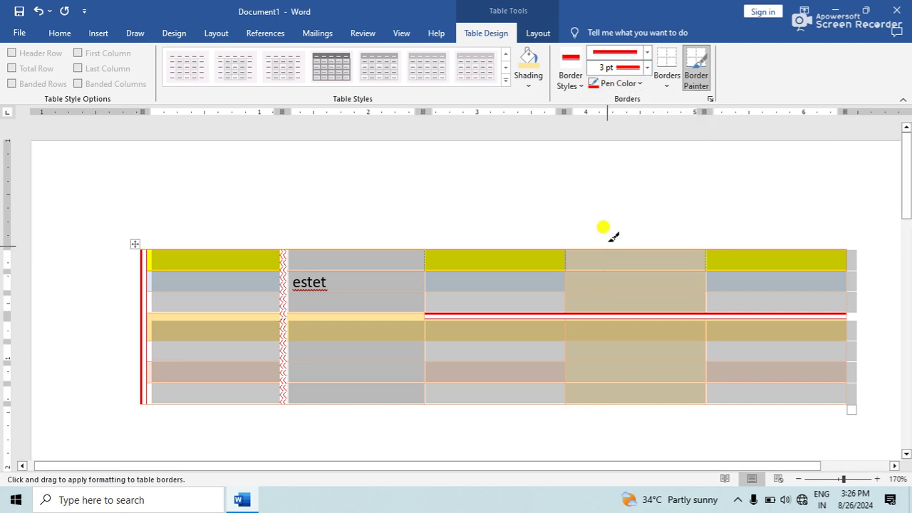
left_click(667, 81)
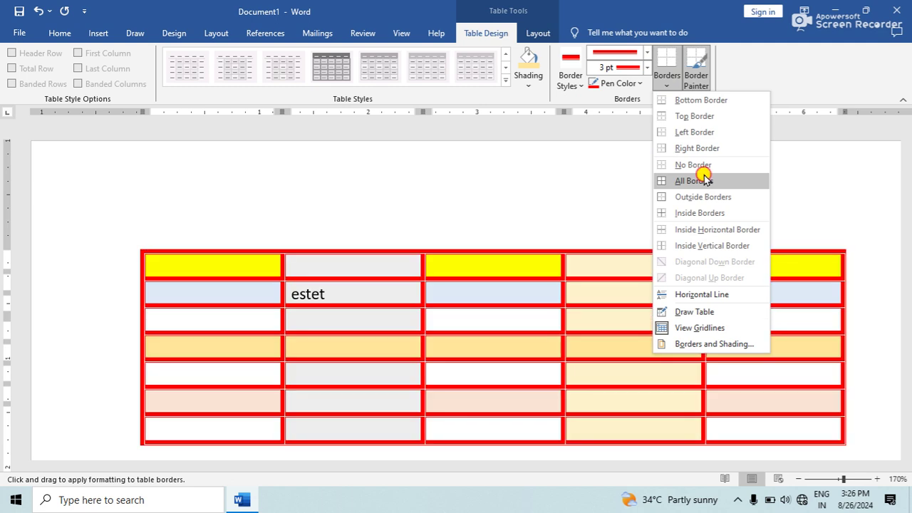
left_click(704, 181)
- Clear the style of the whole table
left_click(668, 82)
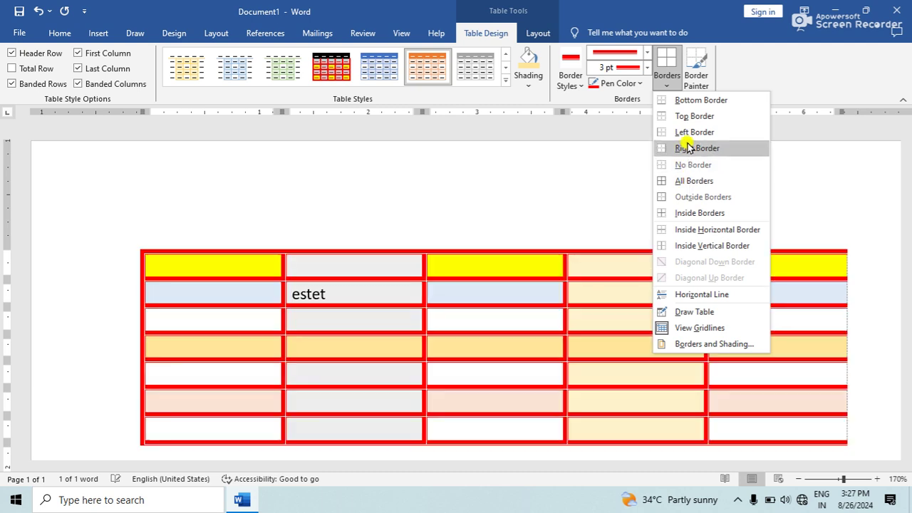
left_click(479, 221)
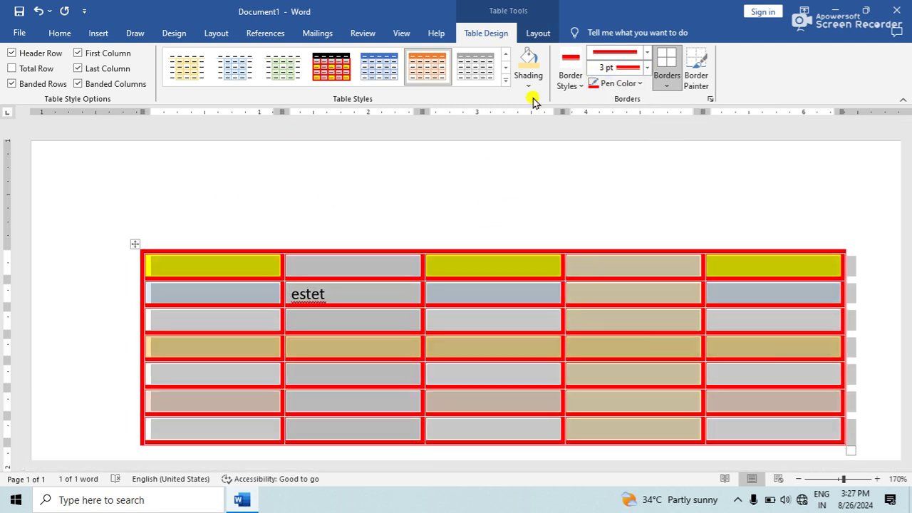
left_click(507, 85)
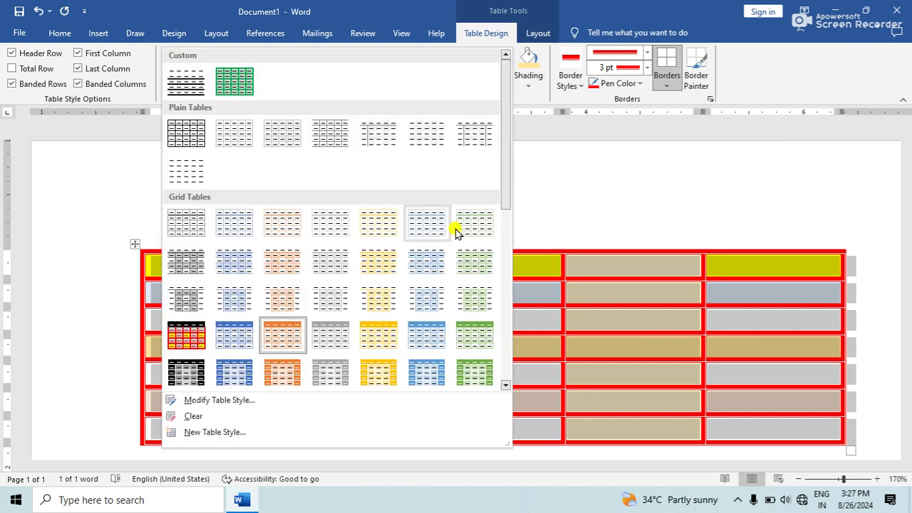
left_click(196, 416)
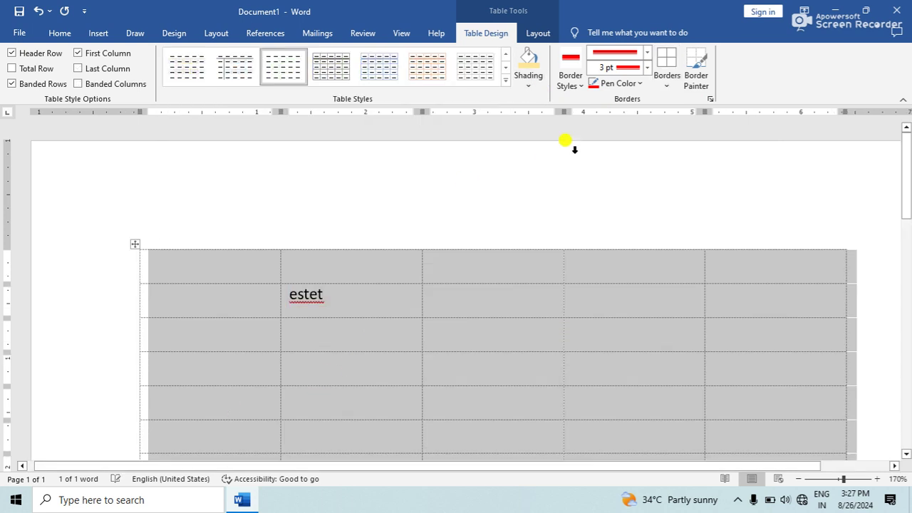
- Set the border pen to a dark blue 2 ¼ pt single solid line and apply it to all borders of the table
left_click(647, 54)
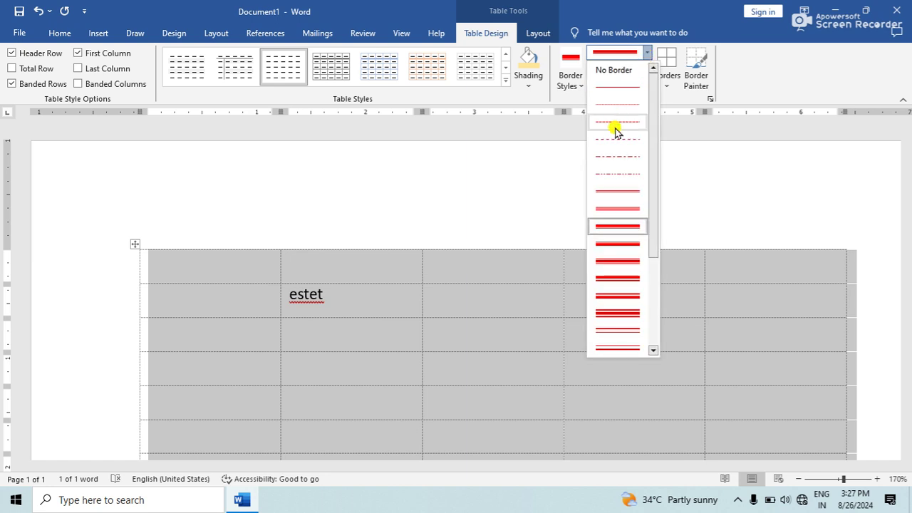
left_click(630, 109)
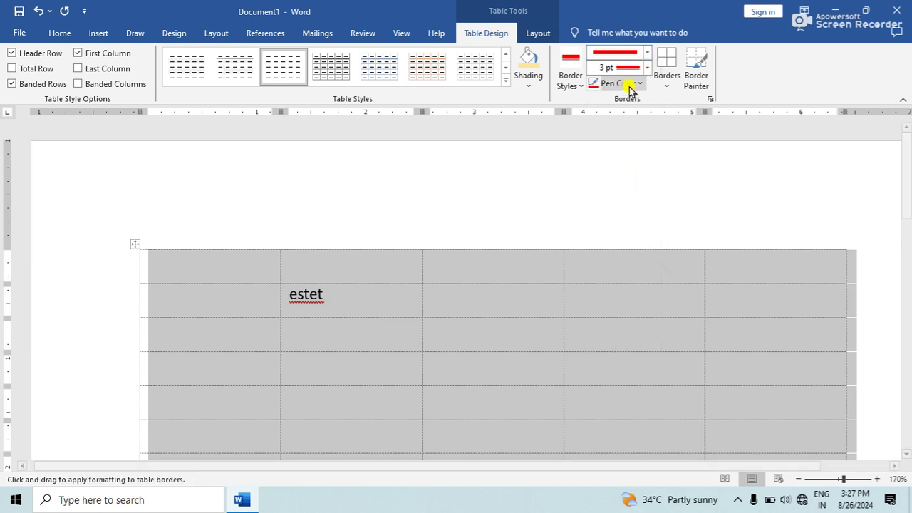
left_click(647, 67)
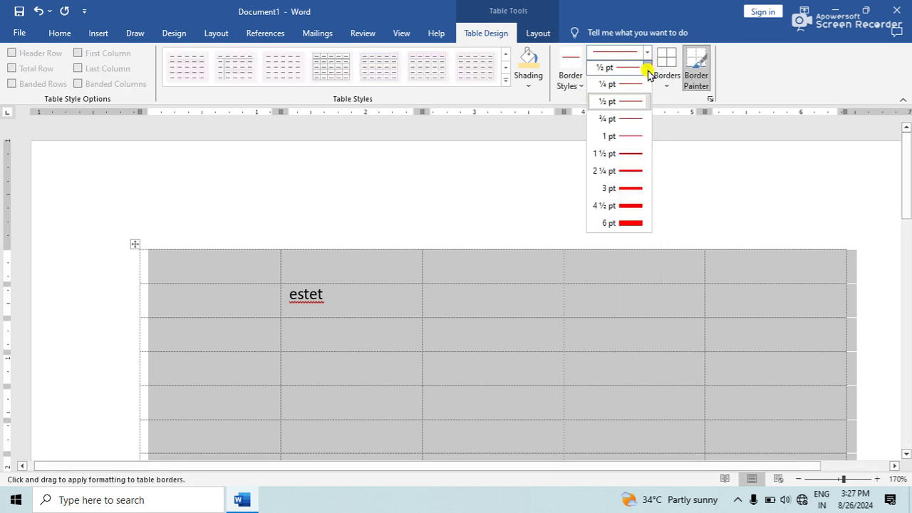
left_click(623, 173)
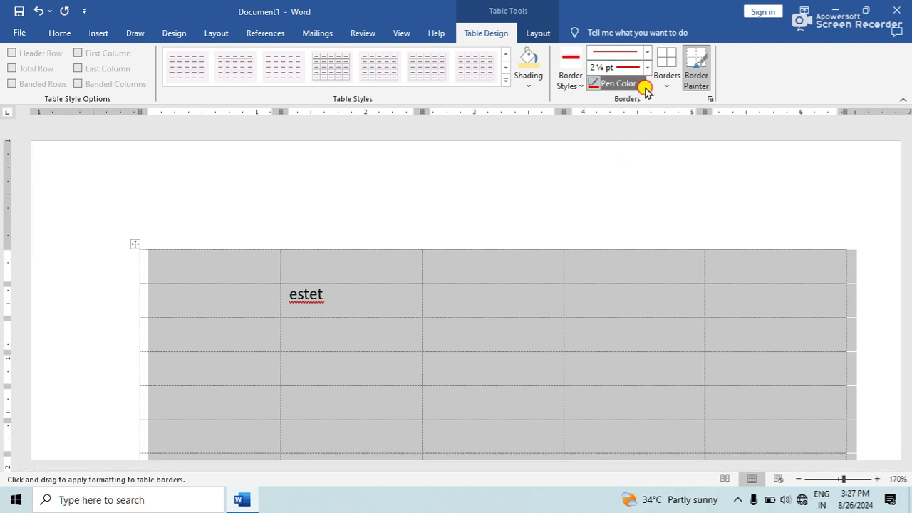
left_click(640, 83)
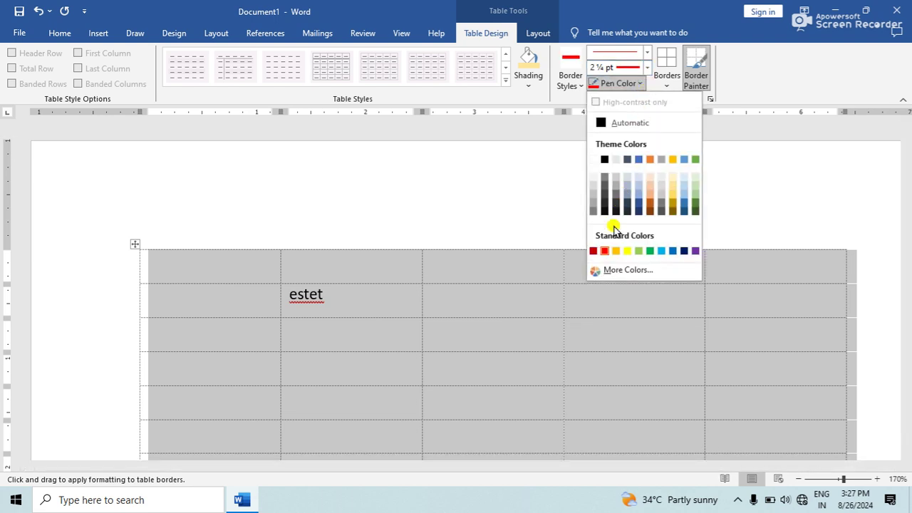
left_click(679, 251)
left_click(667, 85)
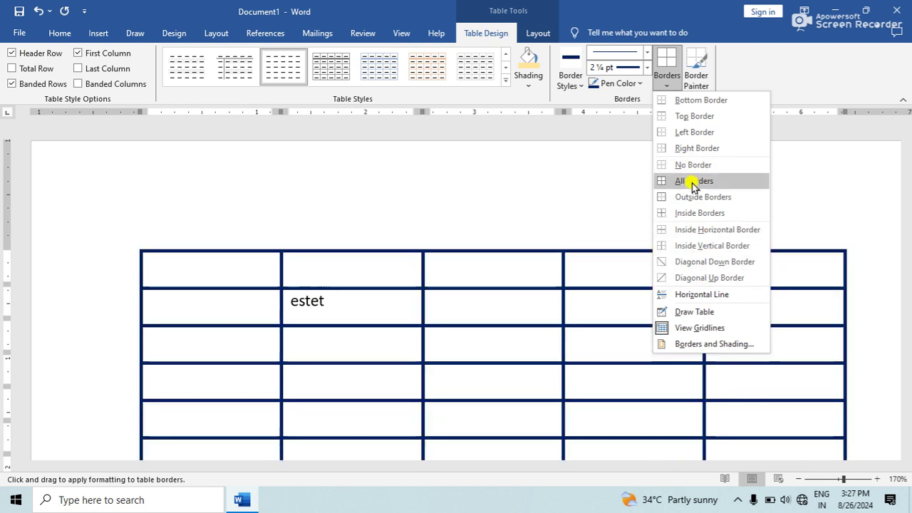
left_click(693, 181)
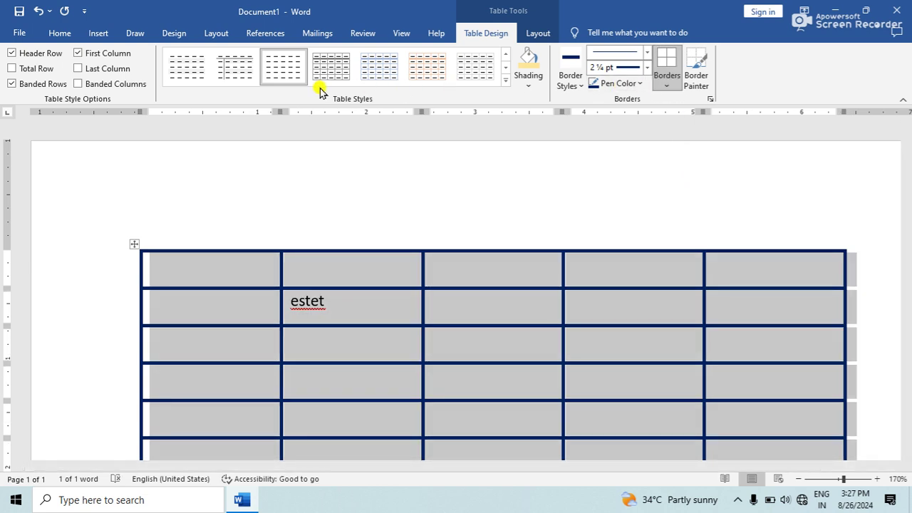
- Remove all borders from the table and select only its fourth column
left_click(657, 87)
left_click(689, 165)
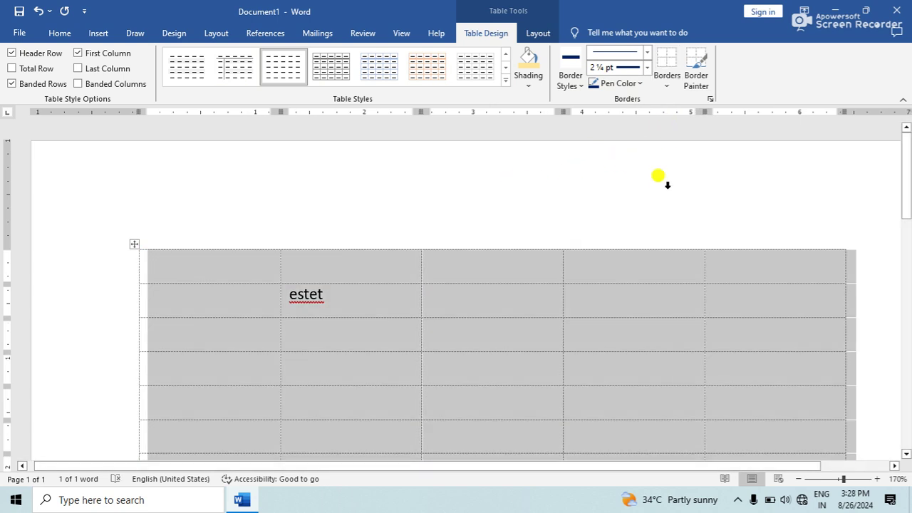
left_click(668, 184)
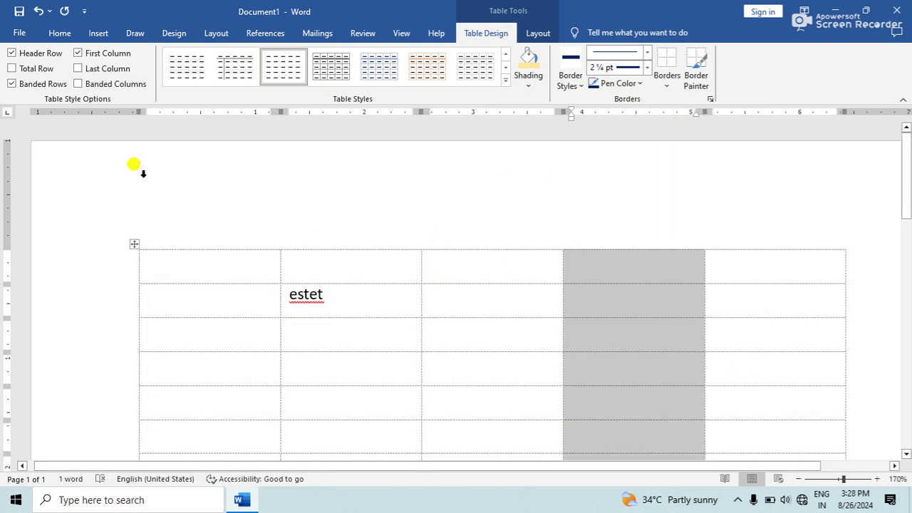
- Check how the borderless table looks in the print preview and return to the document
left_click(19, 33)
left_click(37, 291)
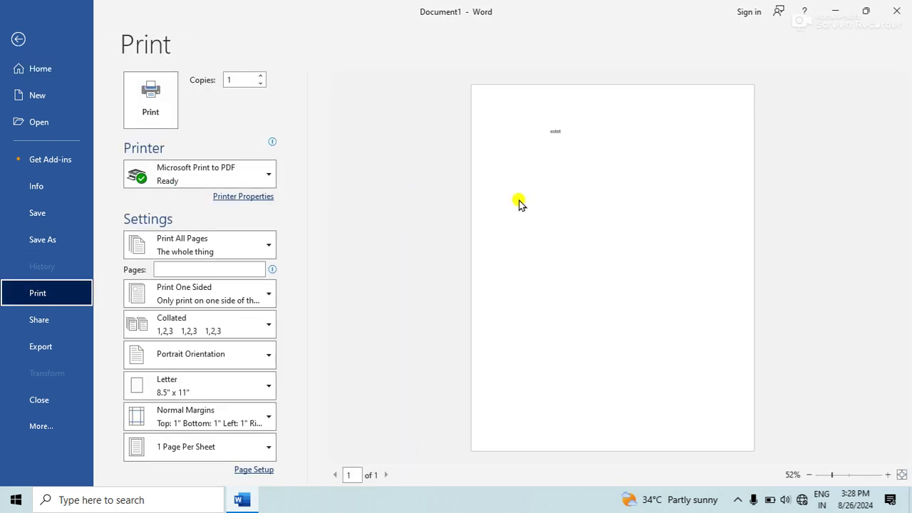
left_click(17, 37)
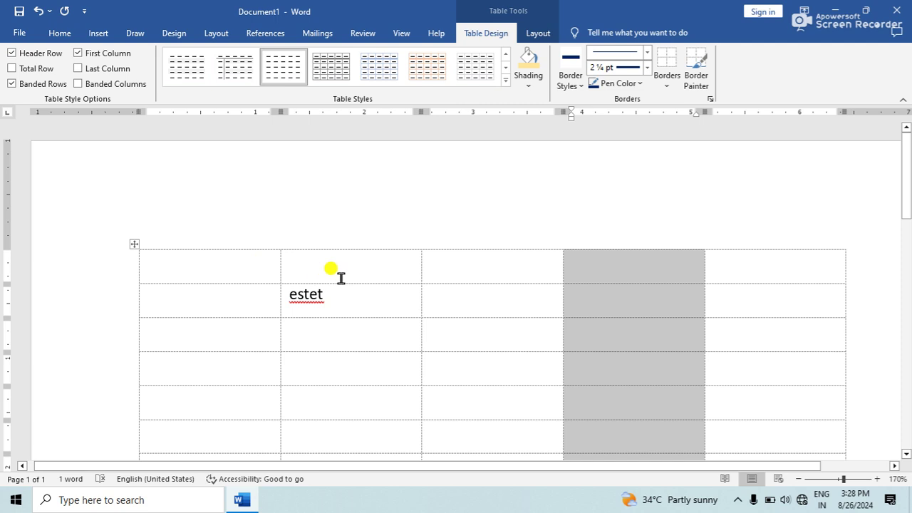
left_click(519, 303)
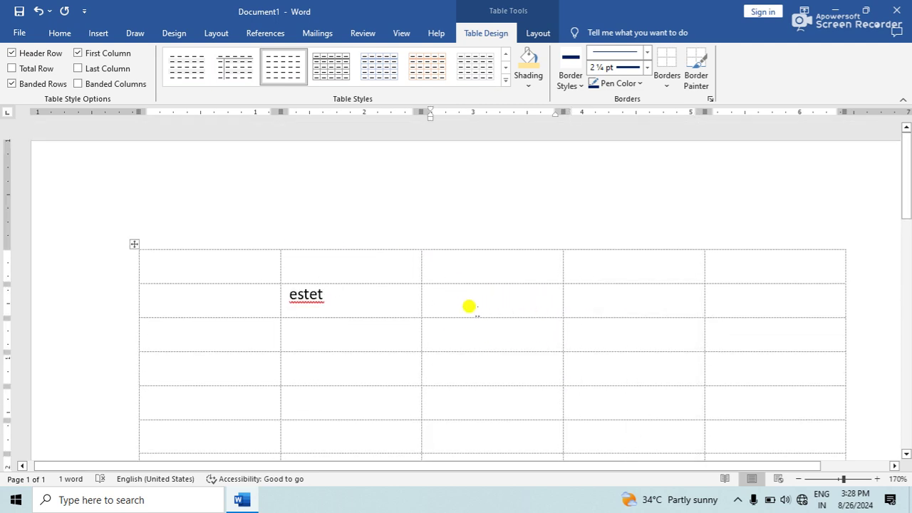
- Hide the table gridlines and show them again
left_click(673, 79)
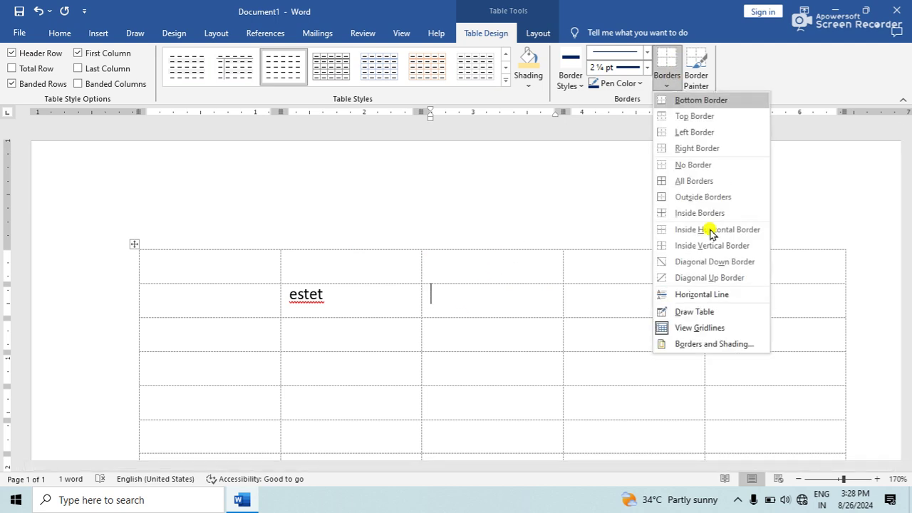
left_click(692, 326)
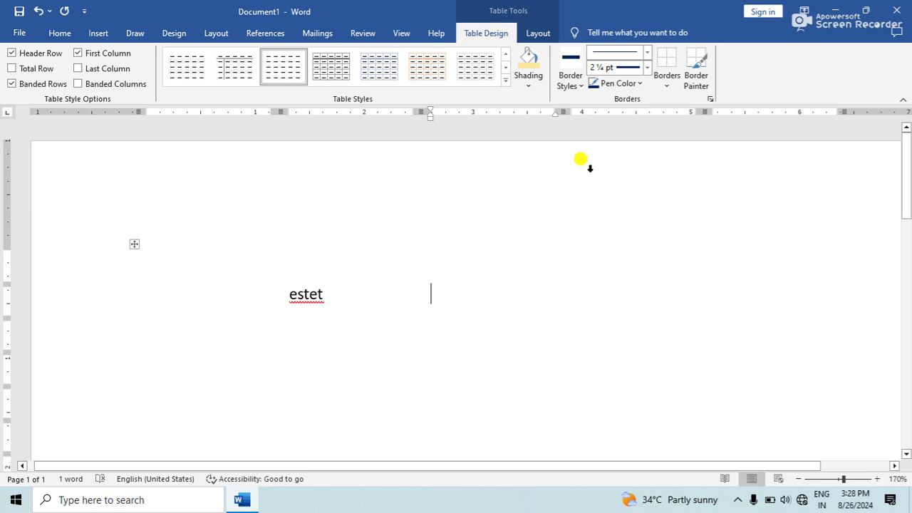
left_click(665, 92)
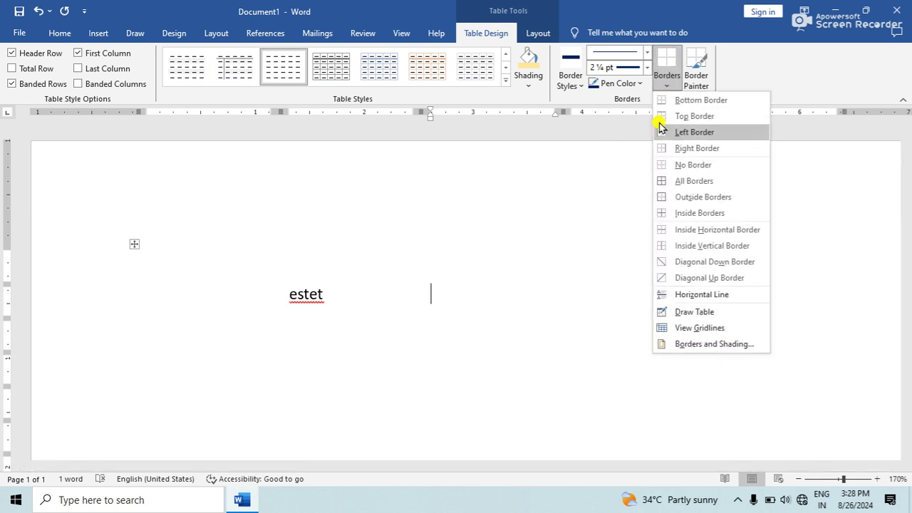
left_click(667, 329)
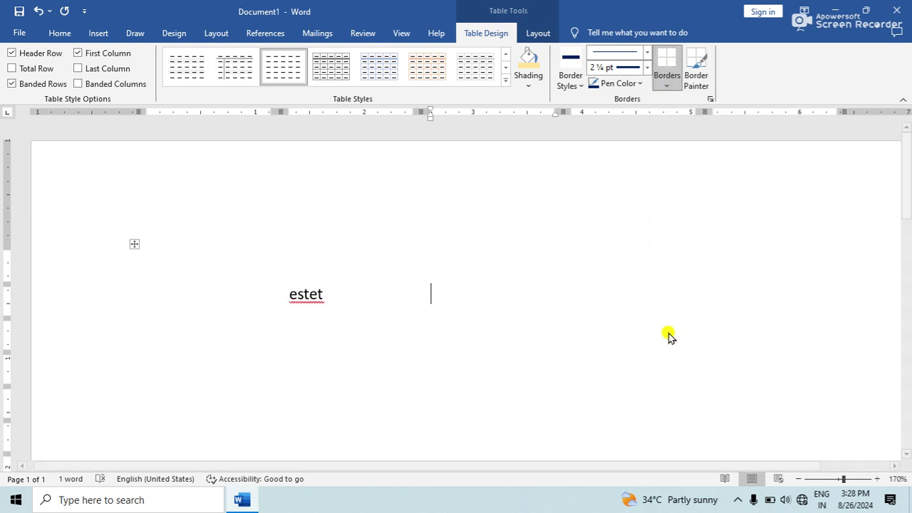
- Shade the whole table with a 12.5% pattern in yellow through the Borders and Shading settings
left_click(669, 84)
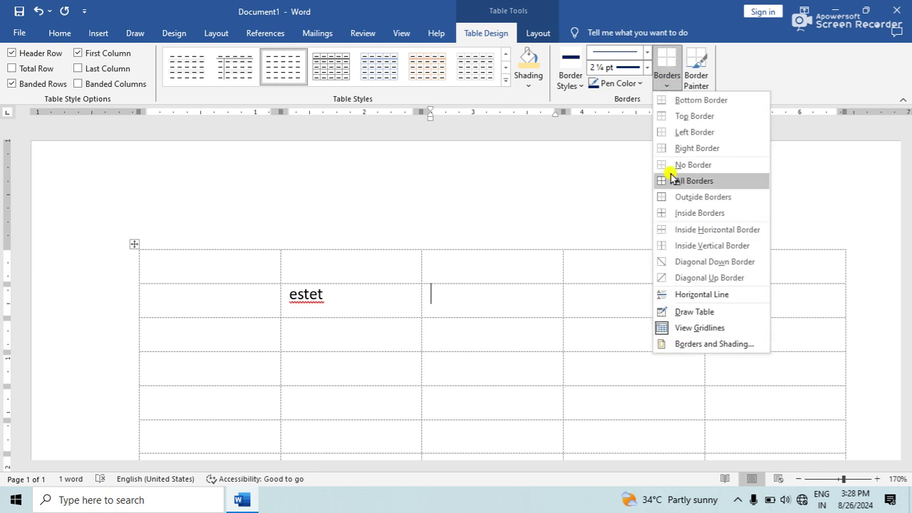
left_click(681, 344)
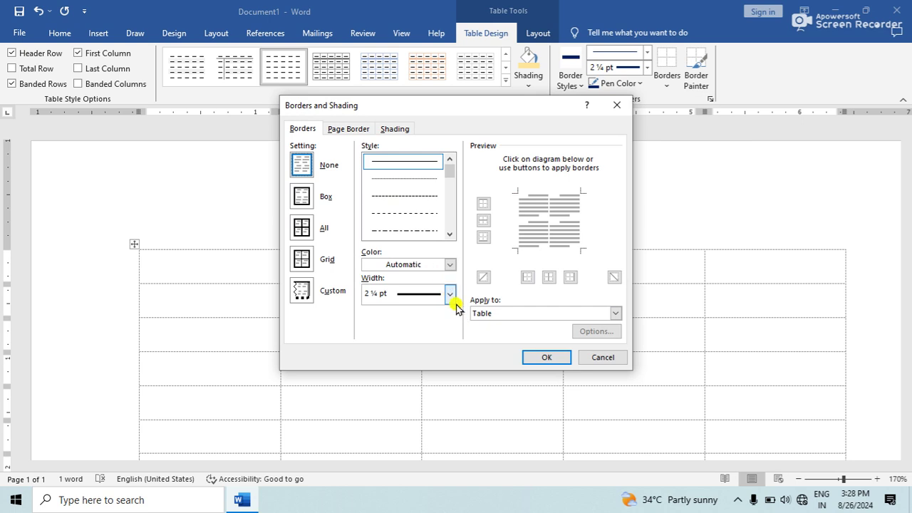
left_click(398, 131)
left_click(404, 199)
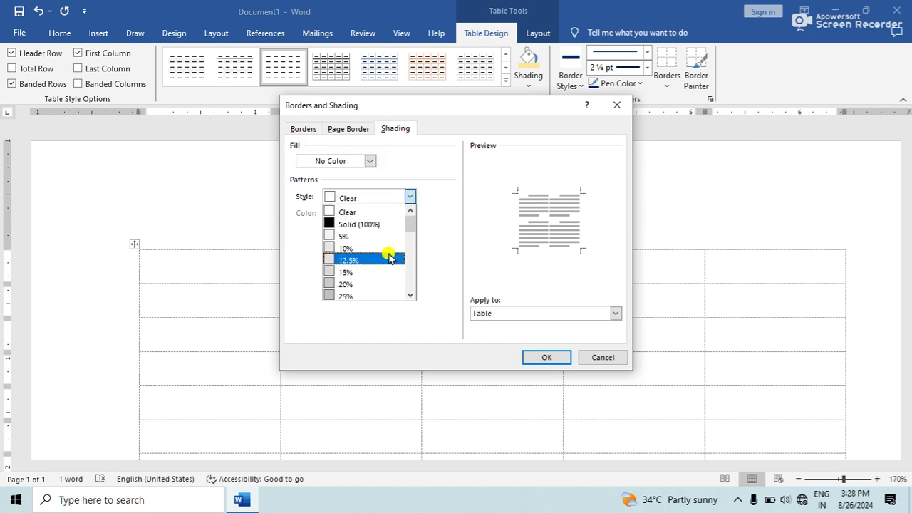
left_click(387, 258)
left_click(400, 214)
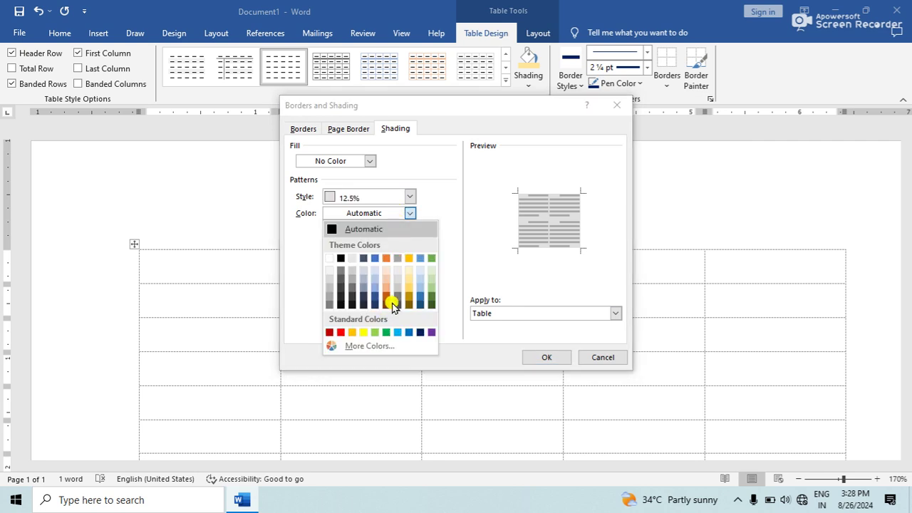
left_click(365, 332)
left_click(490, 314)
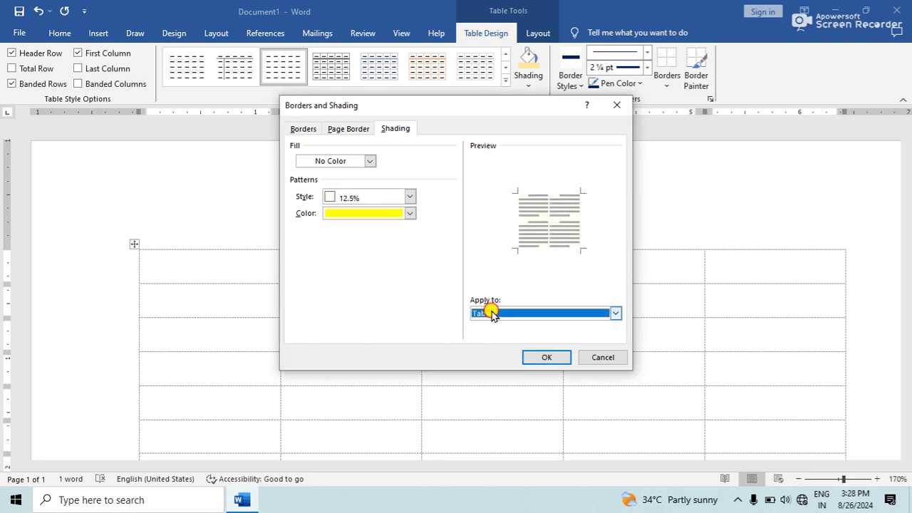
left_click(536, 358)
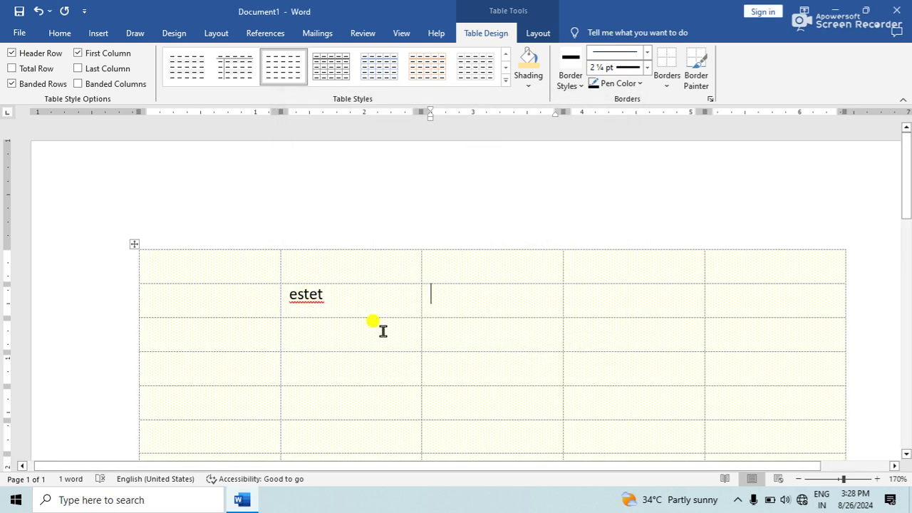
scroll(411, 330, "down", 5)
scroll(411, 330, "up", 5)
- Delete the shaded table and insert a new table with five columns and six rows
left_click(135, 243)
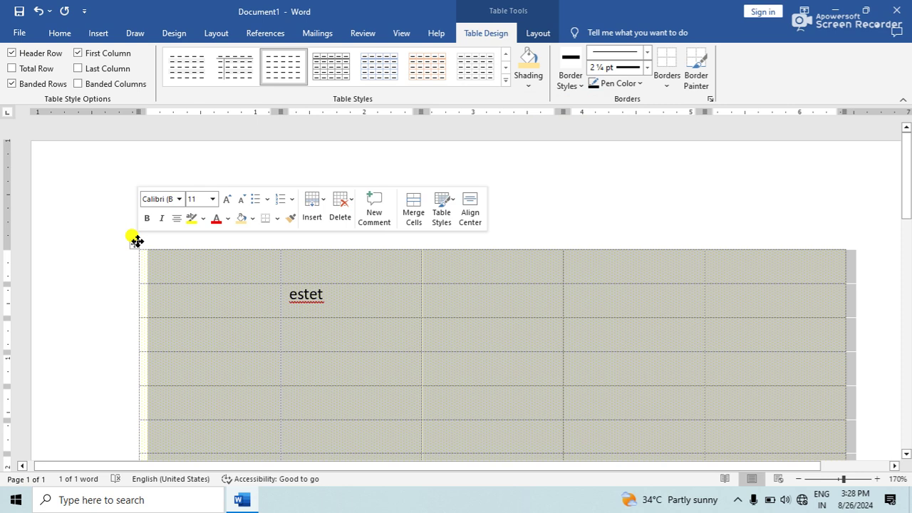
key("BackSpace")
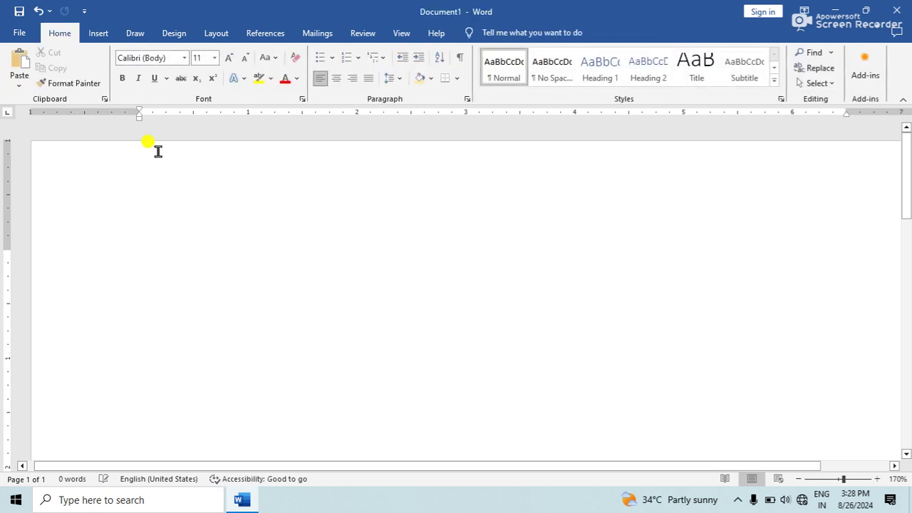
left_click(99, 33)
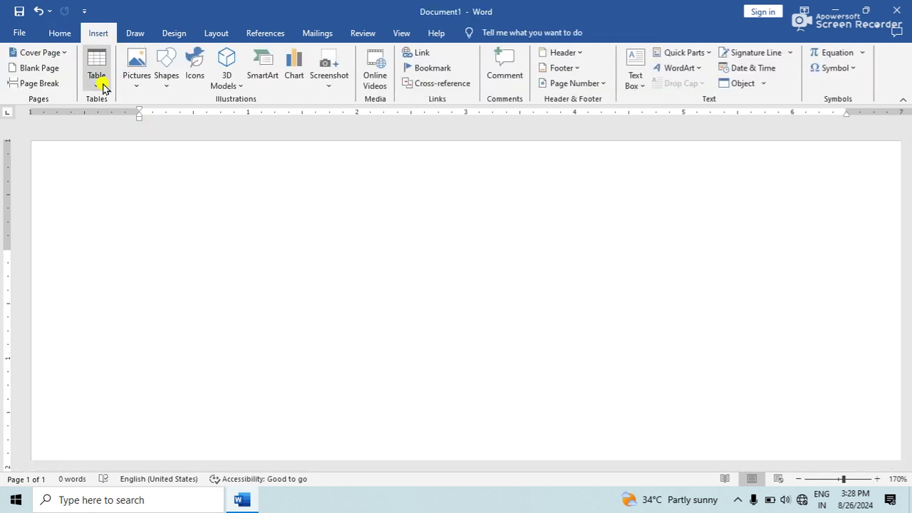
left_click(104, 86)
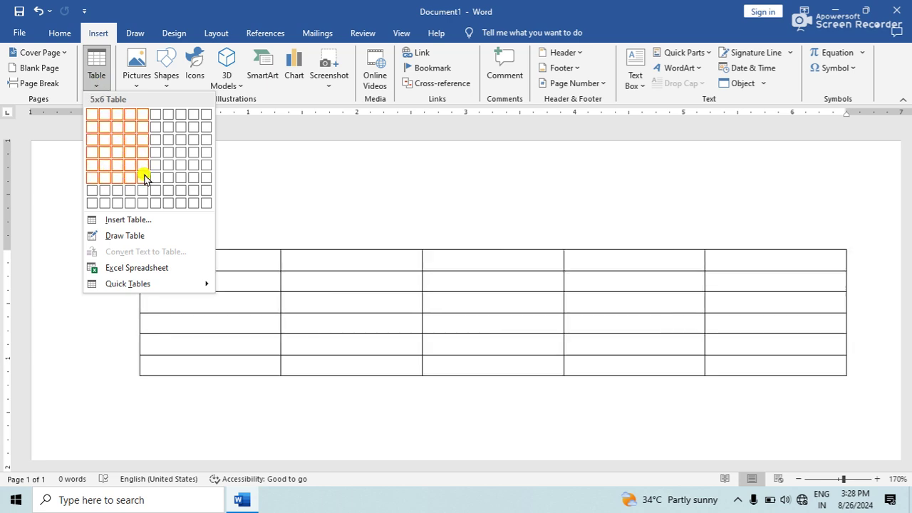
left_click(144, 178)
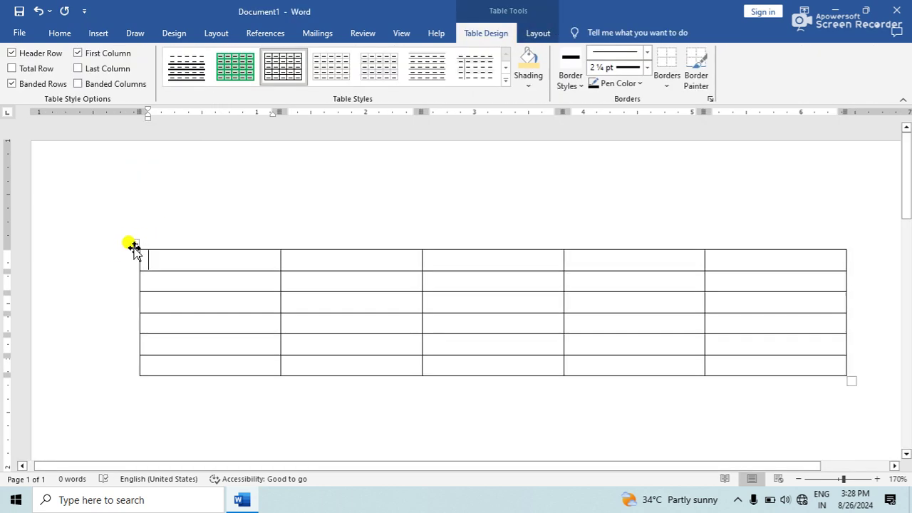
- Select the entire new table, clear the selection, and select all five columns together with the table layout tools displayed
left_click(134, 245)
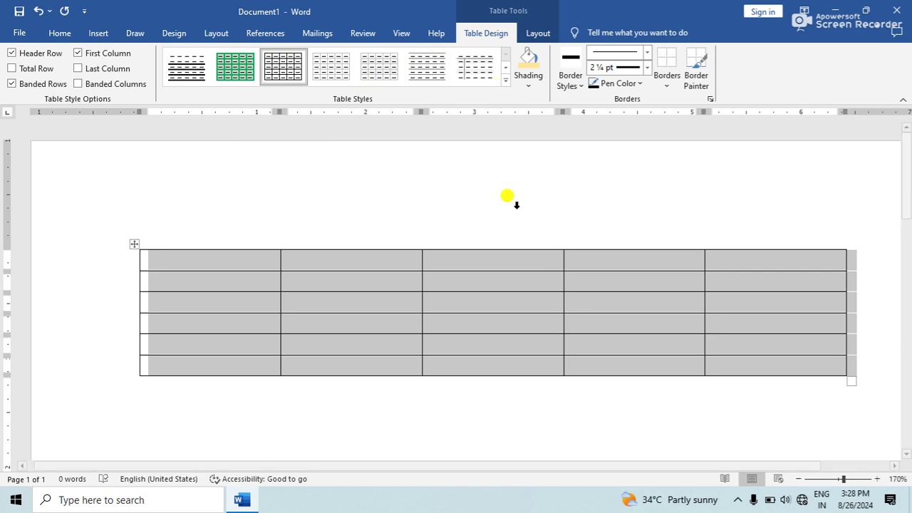
left_click(345, 298)
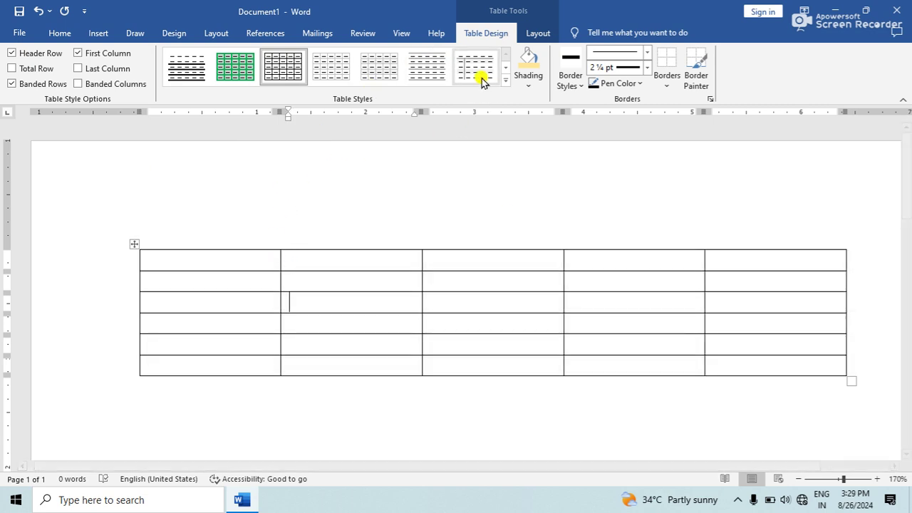
left_click(536, 31)
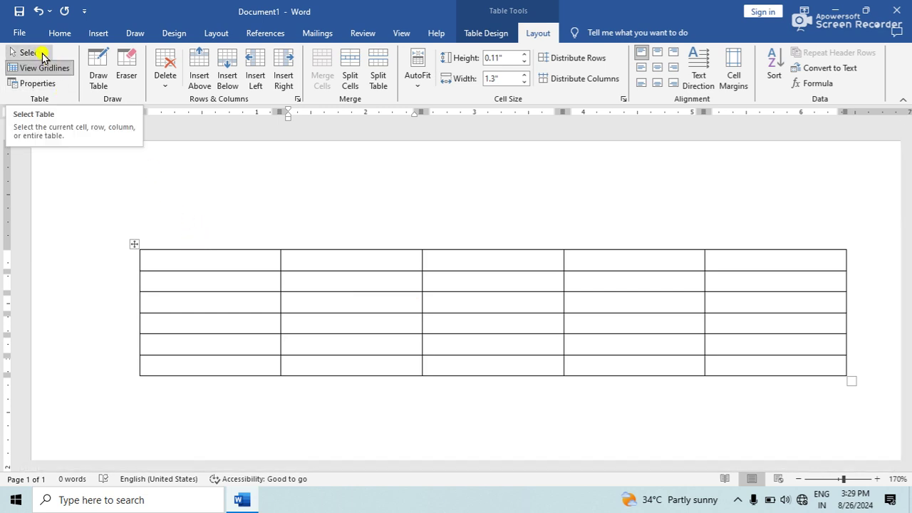
left_click(208, 243)
left_click_drag(208, 243, 783, 243)
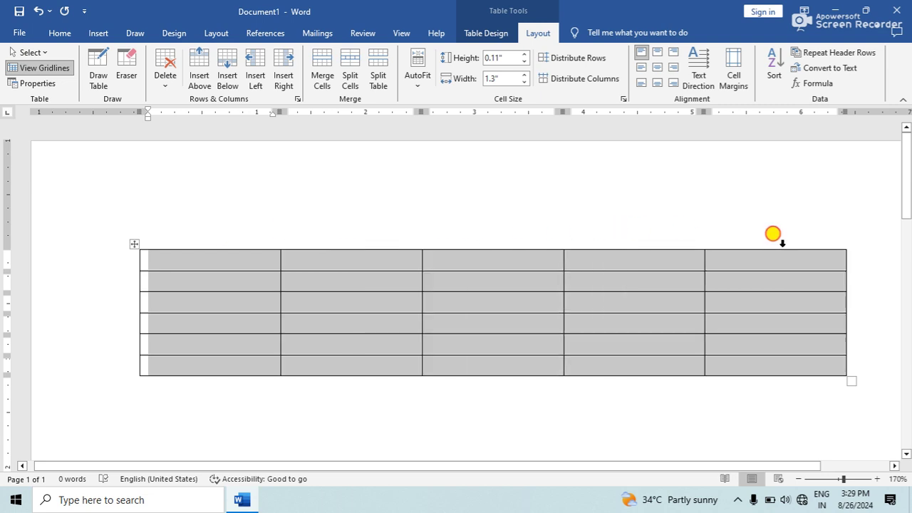
- Clear the selection and select the second, third and fourth columns one at a time
left_click(515, 306)
left_click(400, 240)
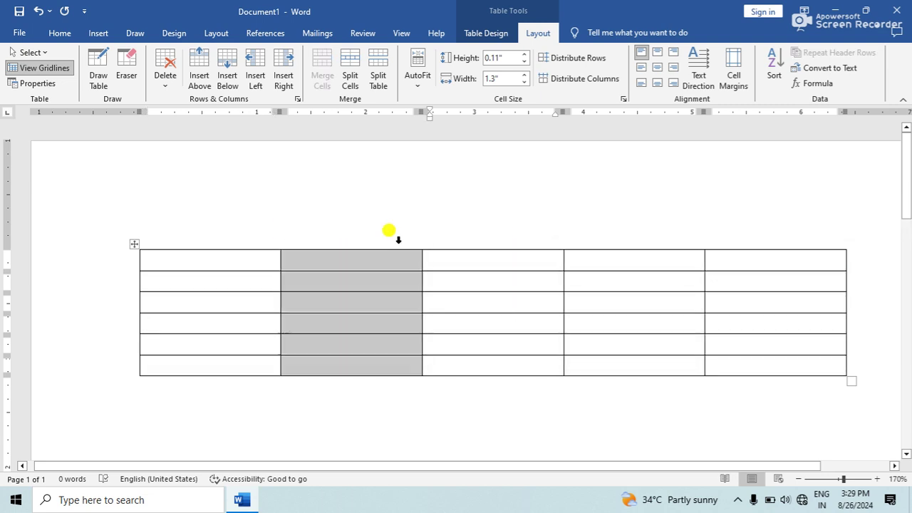
left_click(471, 240)
left_click(597, 240)
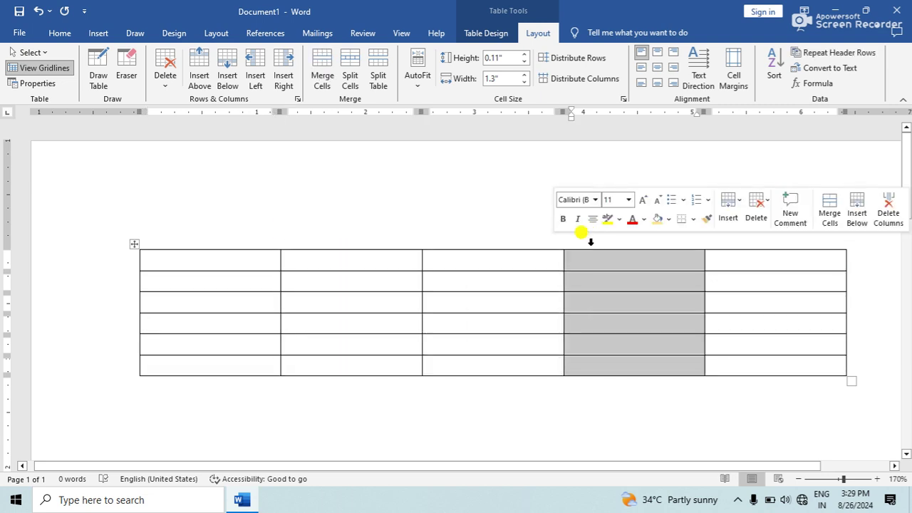
- Select the second, third and fourth rows of the table one at a time
left_click(173, 295)
left_click_drag(175, 267, 220, 374)
left_click(51, 285)
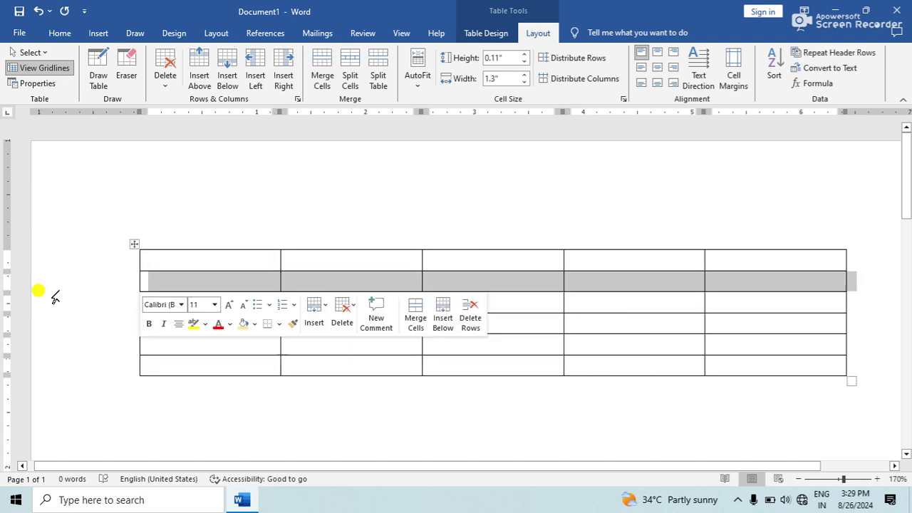
left_click(87, 309)
left_click(88, 328)
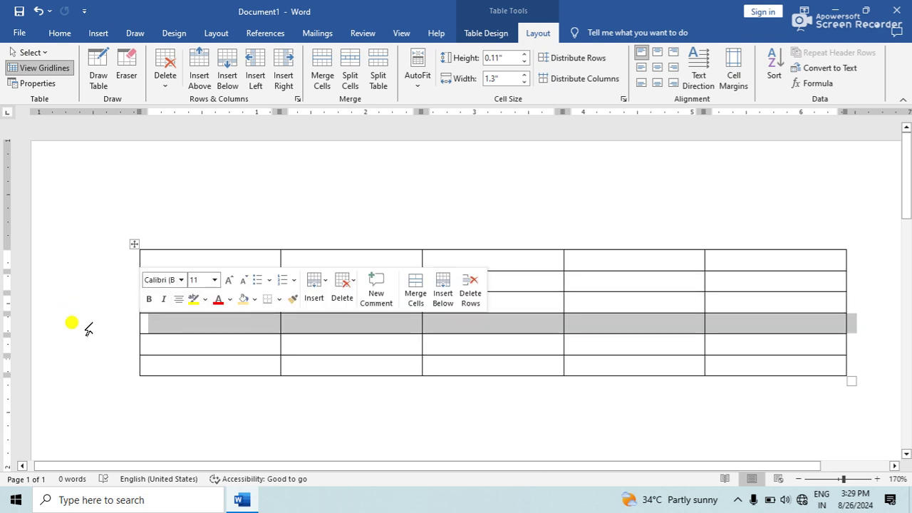
- Clear the row selection, highlight cells across the fourth row, and select only its first cell with the Select Cell command
left_click(175, 335)
left_click_drag(175, 320, 574, 318)
left_click(259, 329)
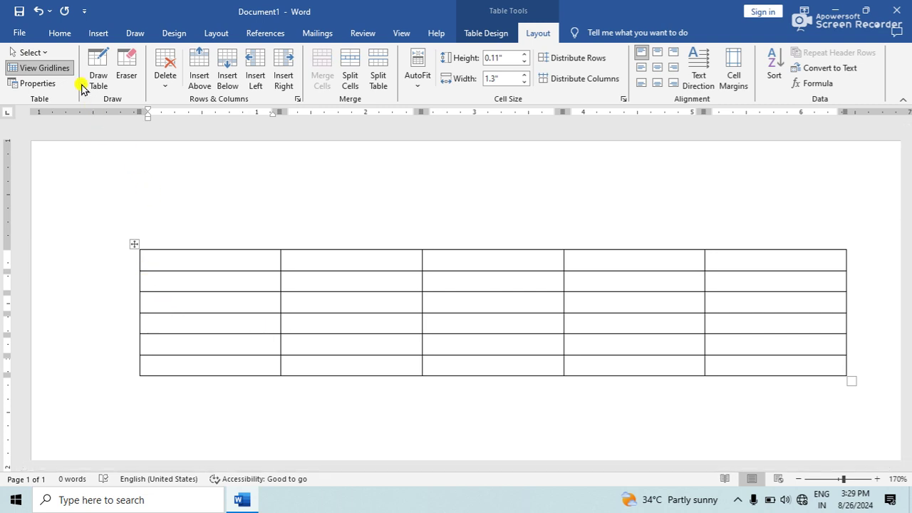
left_click(30, 53)
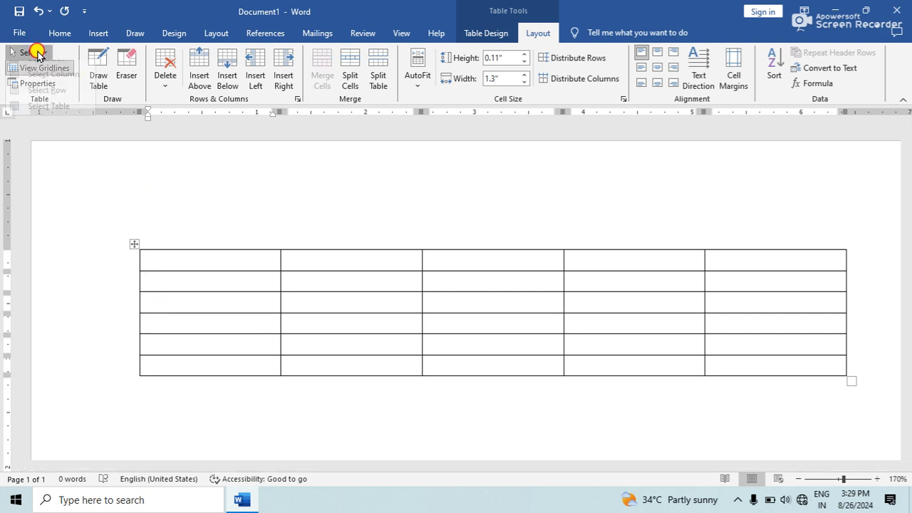
left_click(52, 69)
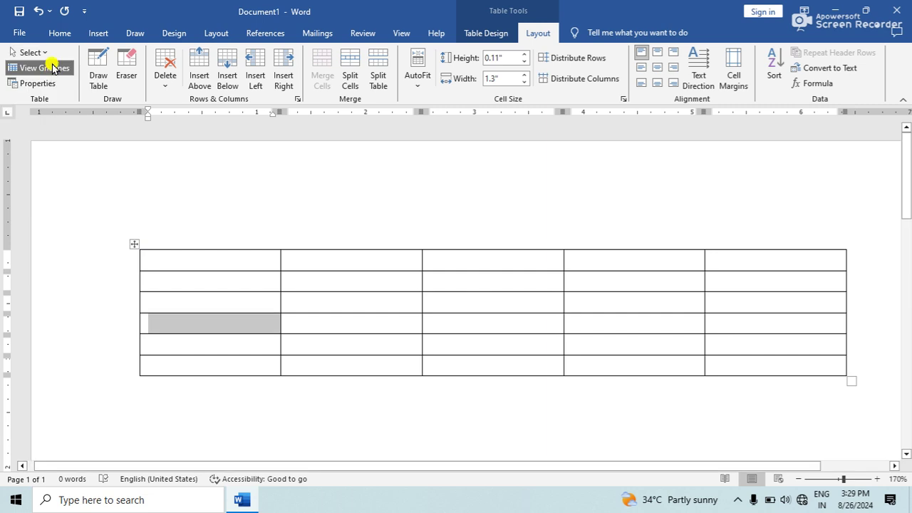
- Select the first column and the second column one at a time with the Select Column command
left_click(32, 53)
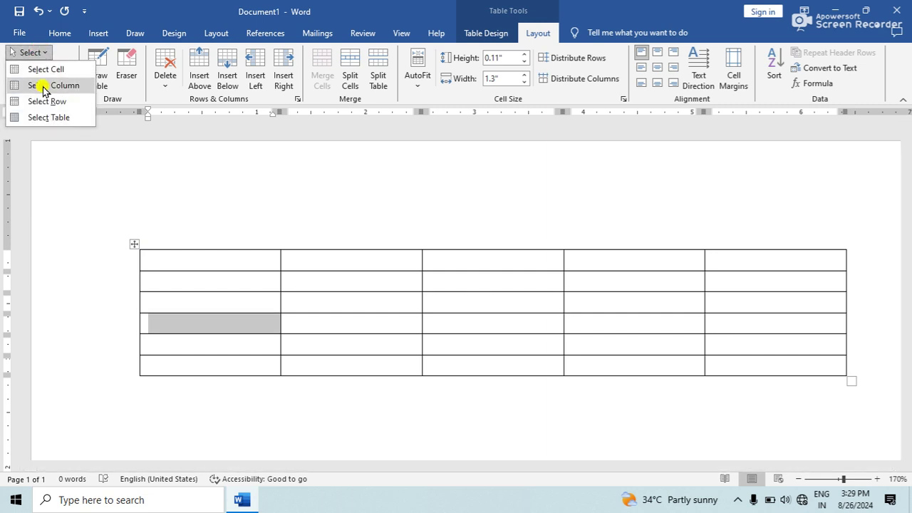
left_click(40, 86)
left_click(404, 286)
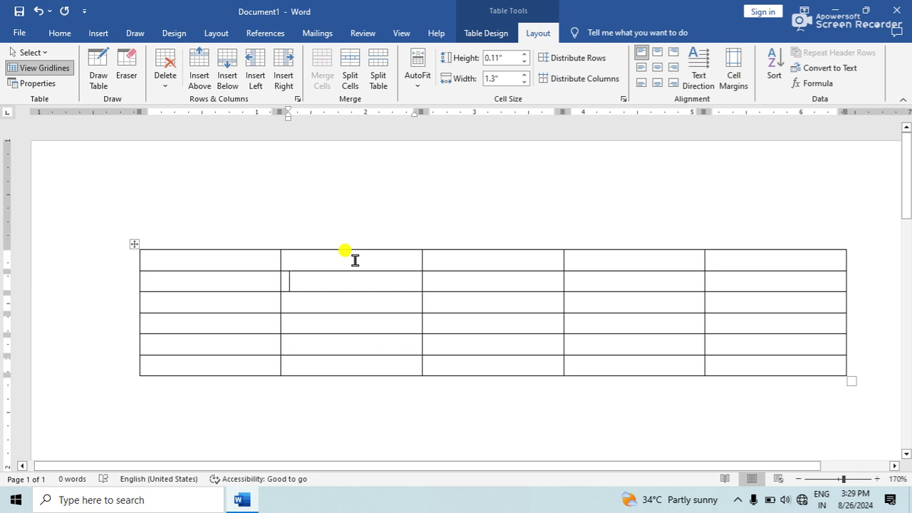
left_click(51, 54)
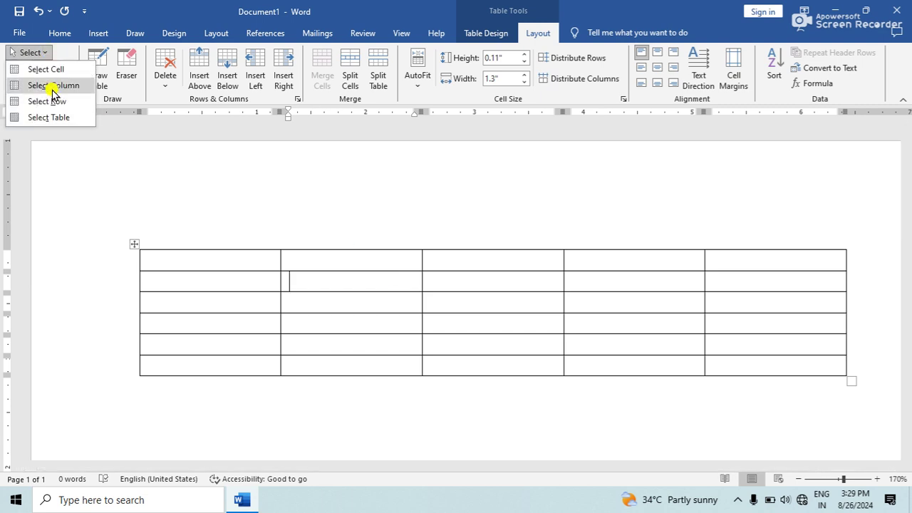
left_click(53, 88)
- Select the whole table from a cell in the third column with the Select Table command, and clear the selection
left_click(463, 318)
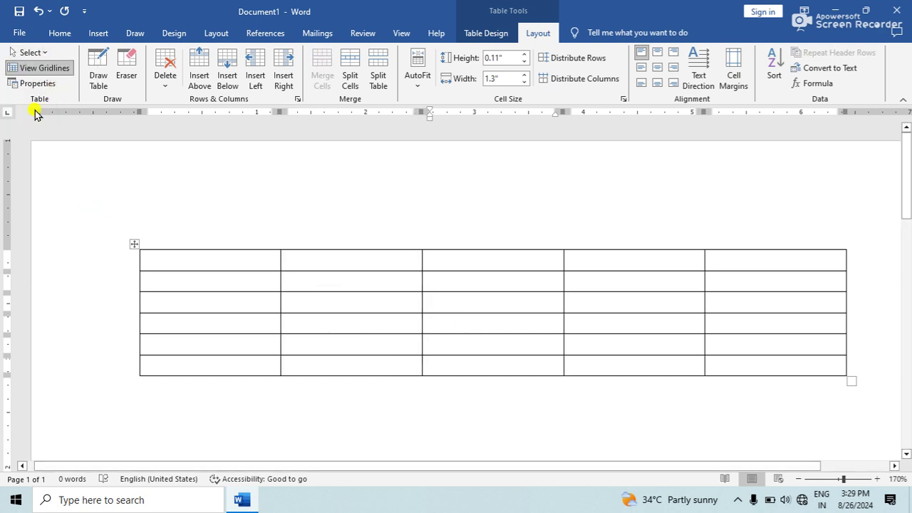
left_click(31, 53)
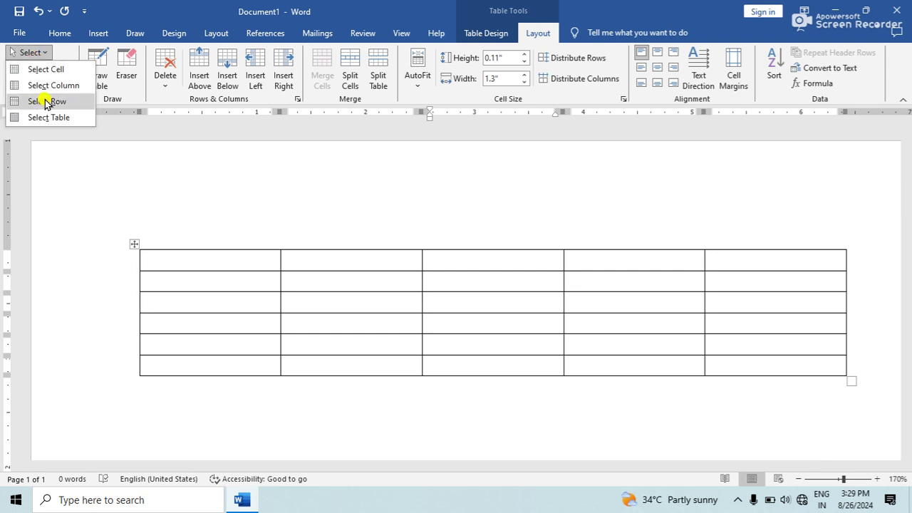
left_click(50, 118)
left_click(214, 305)
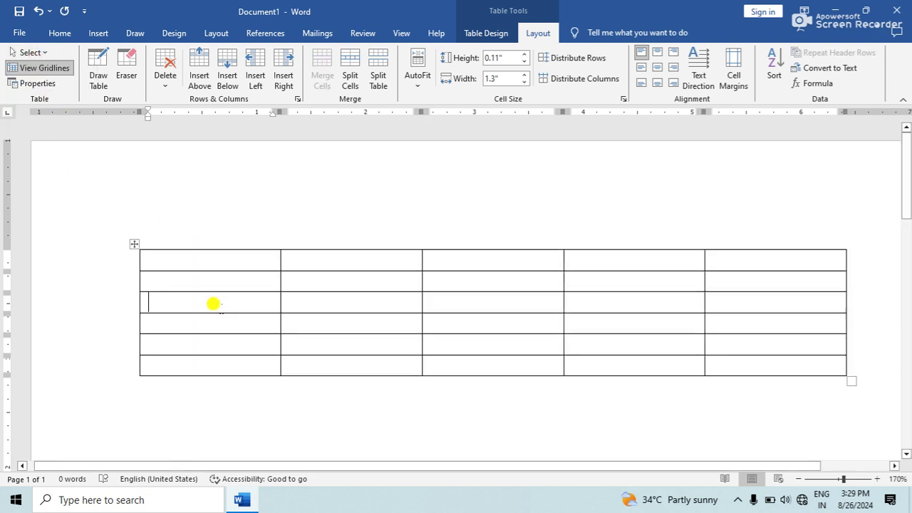
- Highlight all cells of the fourth row, select the third row with the Select Row command, and clear the selection
left_click_drag(156, 324, 757, 321)
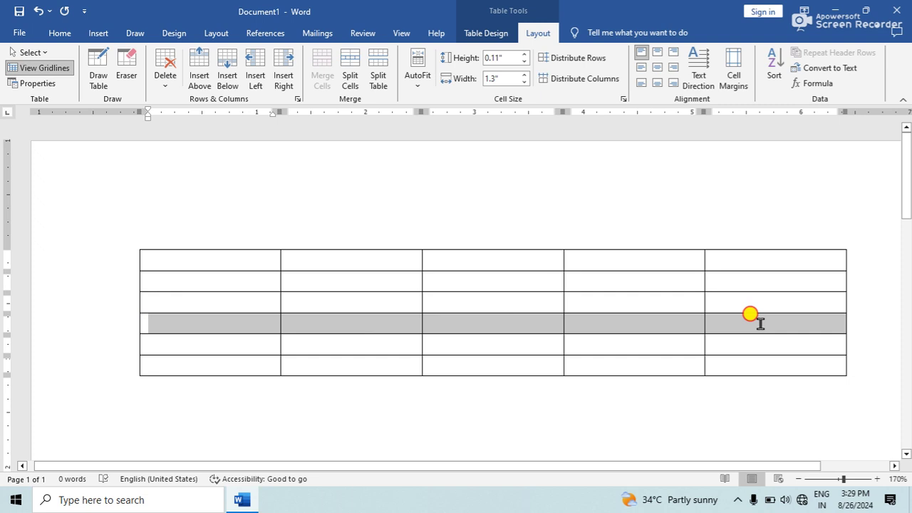
left_click(465, 347)
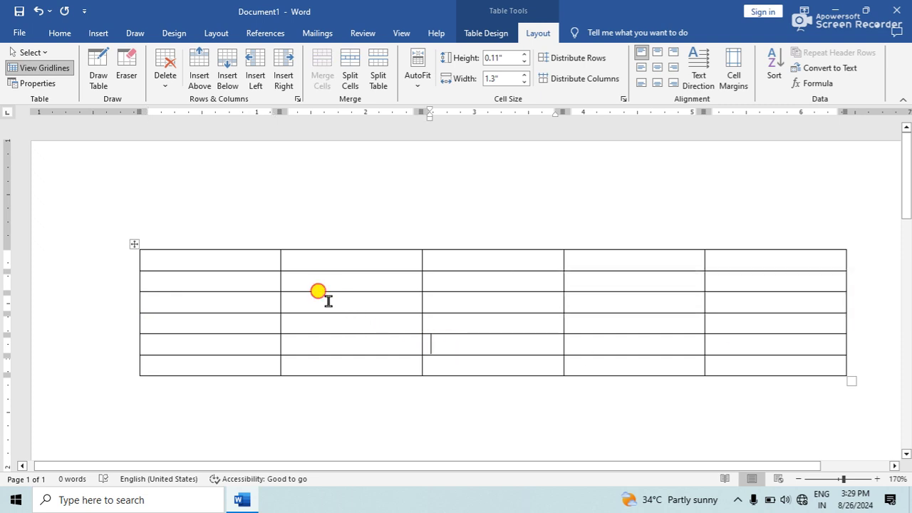
left_click(33, 52)
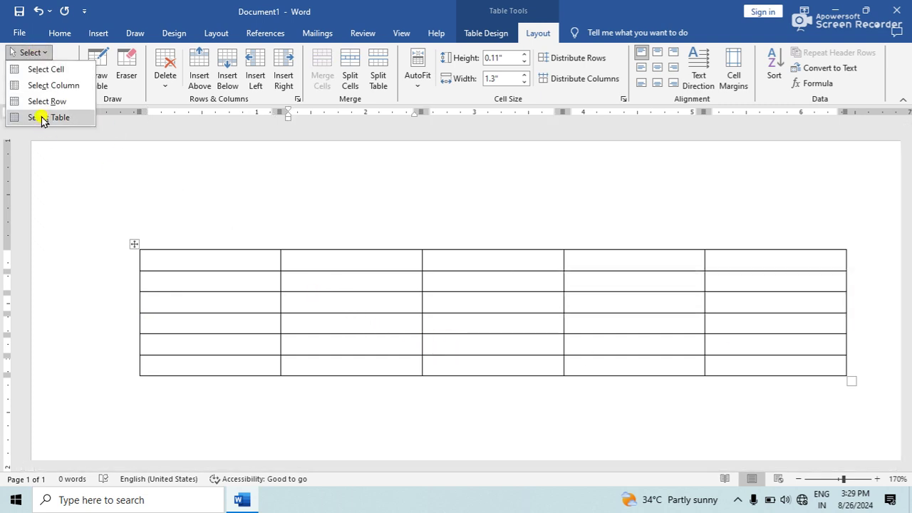
left_click(43, 101)
left_click(203, 308)
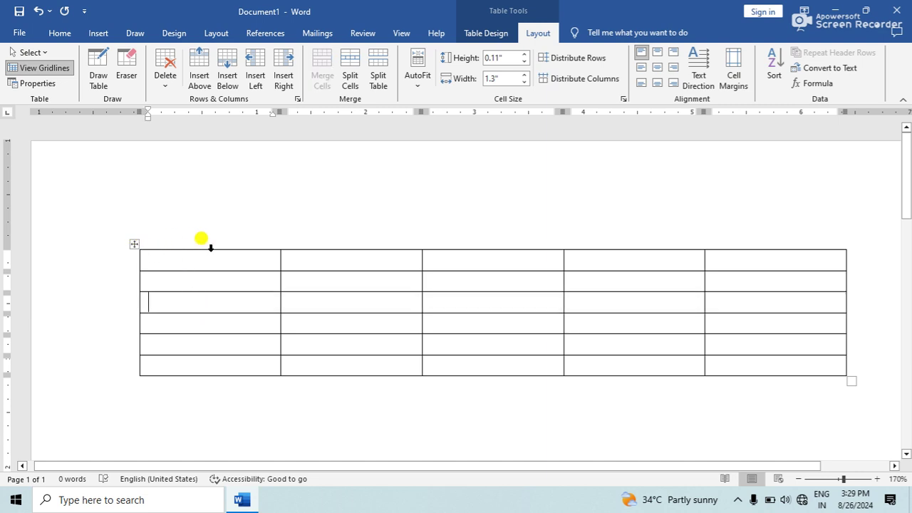
left_click_drag(210, 267, 267, 275)
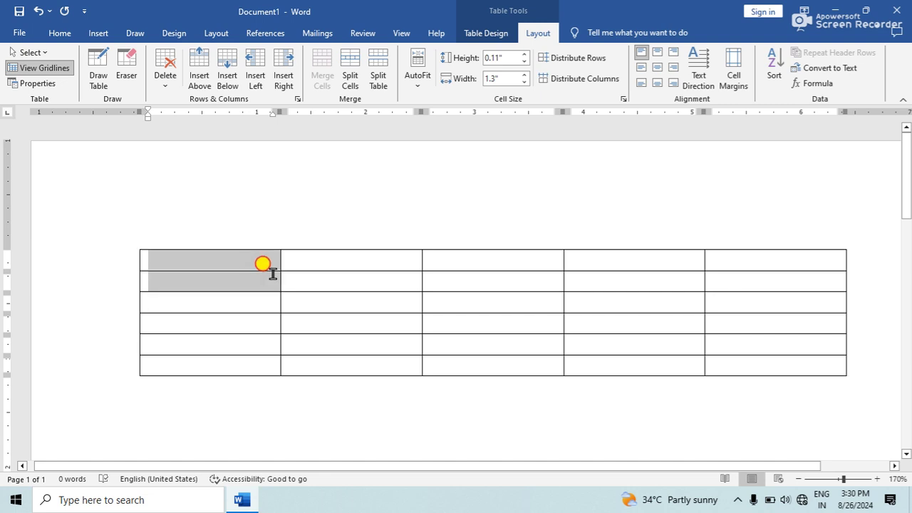
left_click(169, 82)
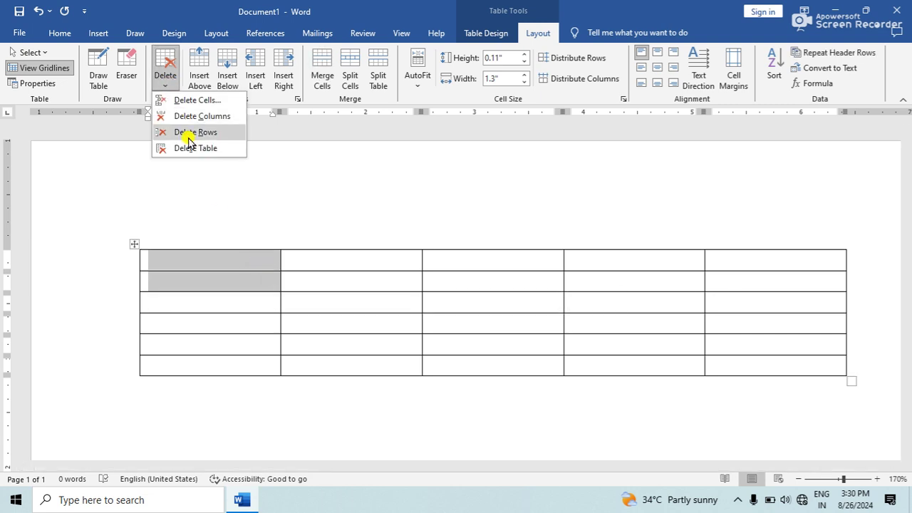
left_click(198, 100)
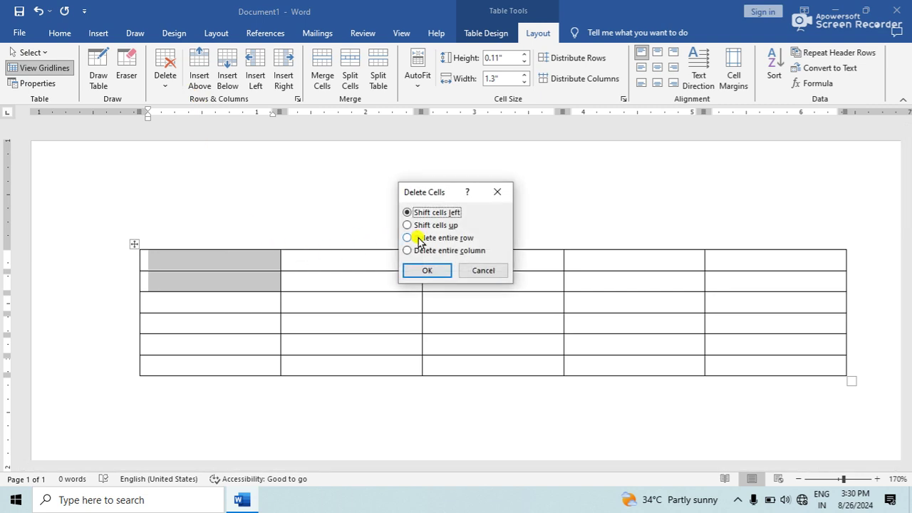
left_click(483, 272)
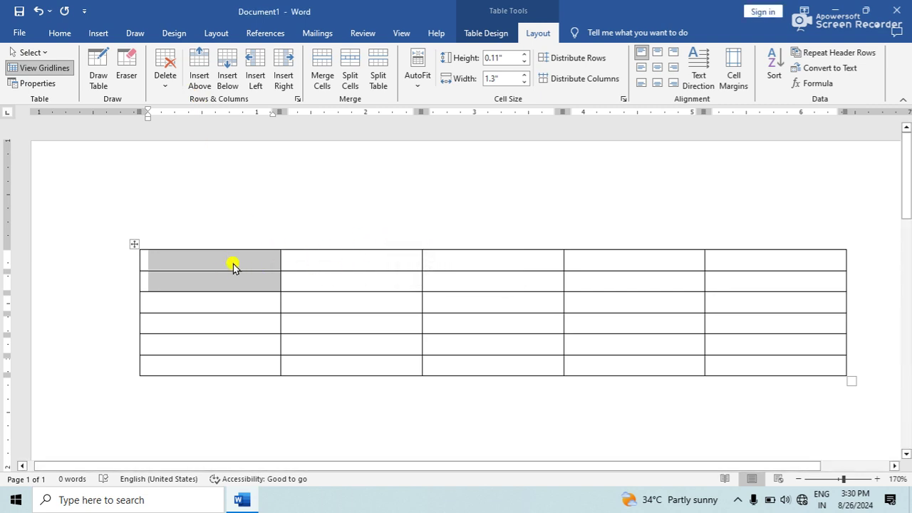
- Number the table cells row by row from 1 to 12, starting in the first cell of the first row
left_click(234, 264)
type("1")
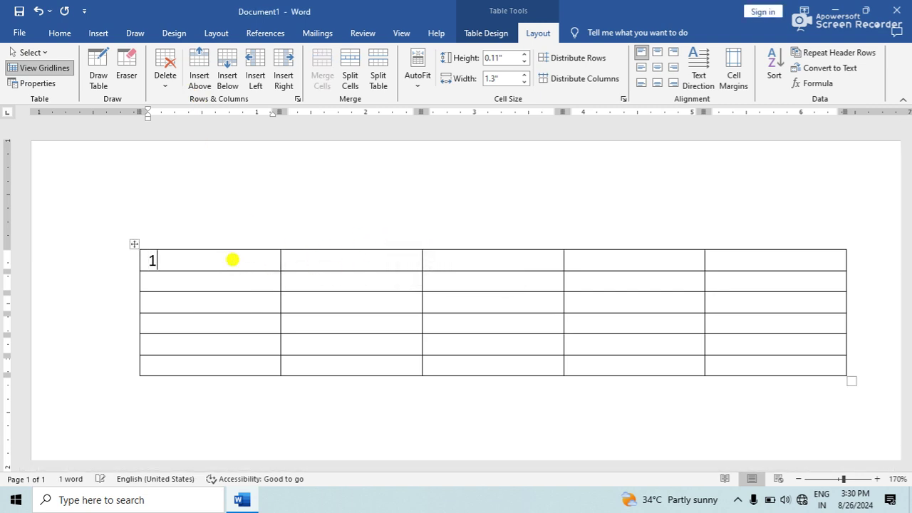
type("\t2\t3")
key("Tab")
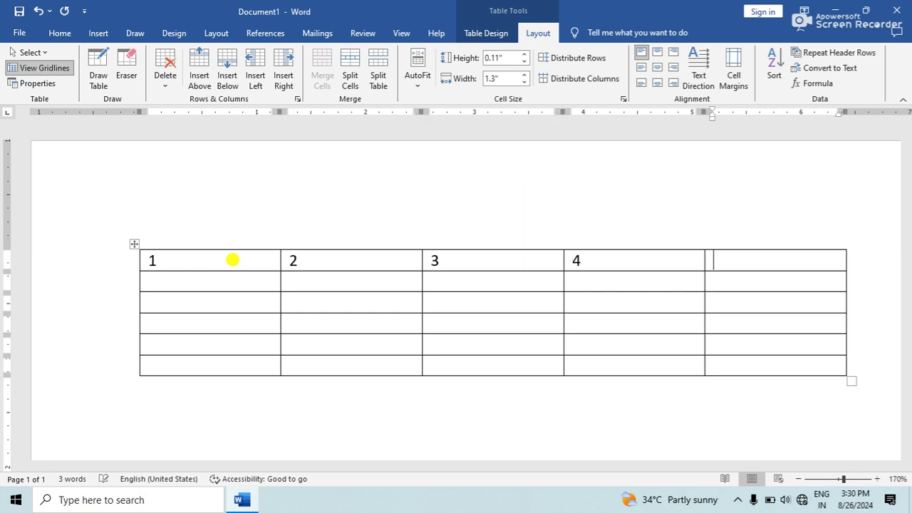
key("Tab")
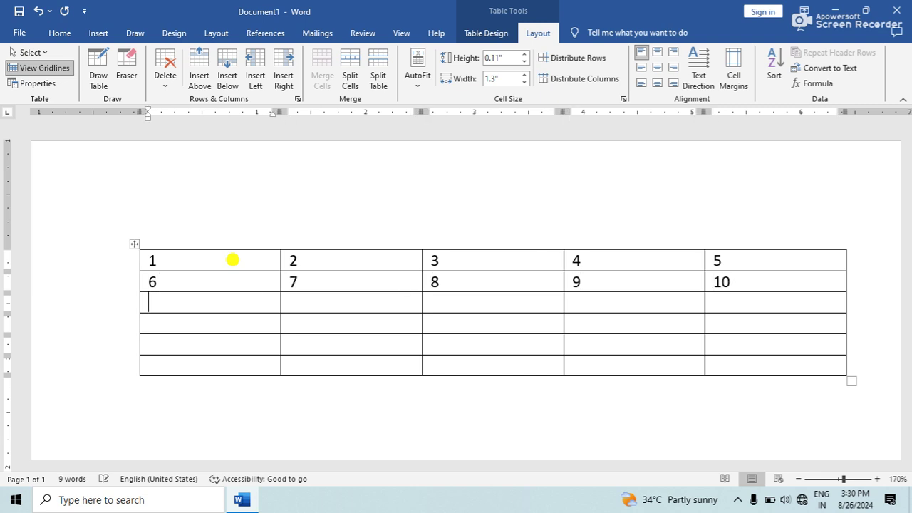
type("12")
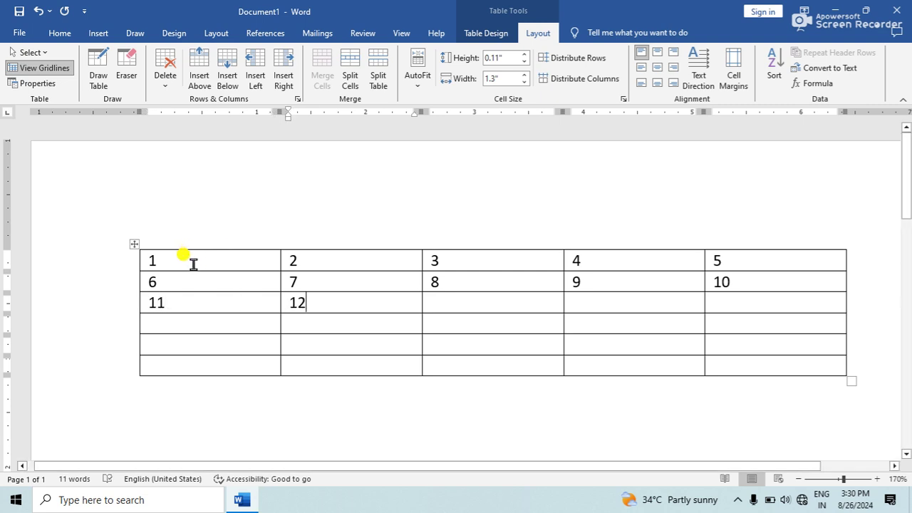
- Delete the cell containing 1 with the Shift cells left option
left_click(187, 258)
left_click(30, 52)
left_click(44, 69)
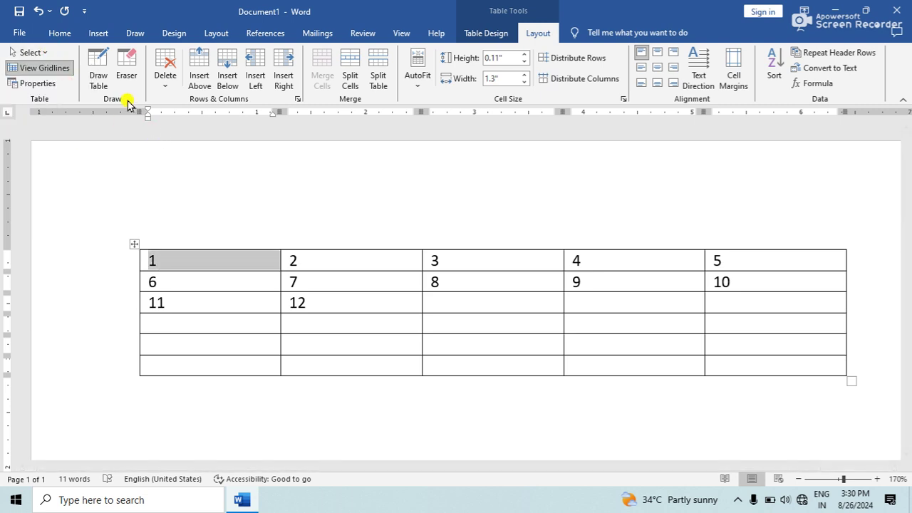
left_click(240, 260)
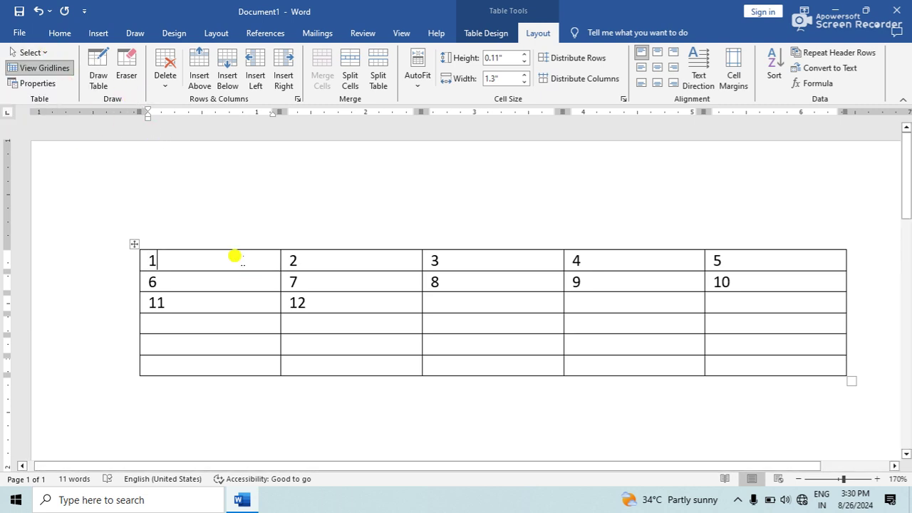
left_click(163, 80)
left_click(177, 101)
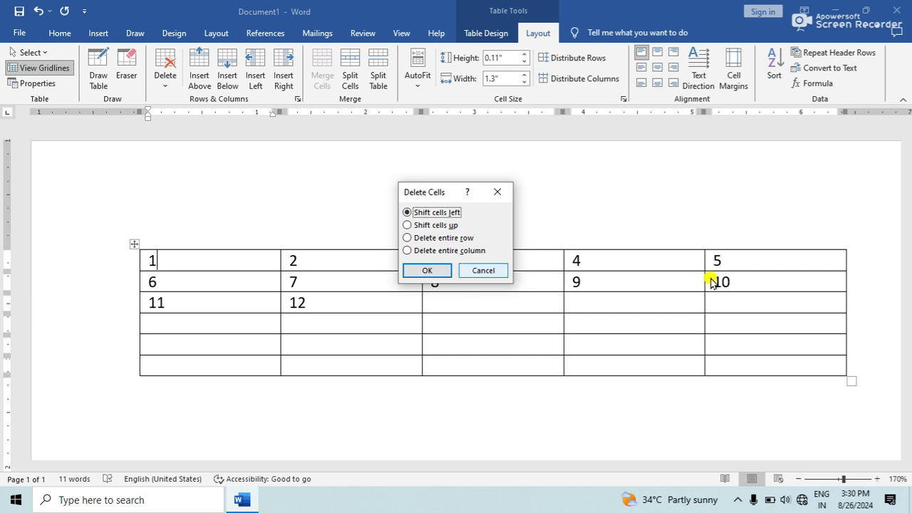
left_click(426, 270)
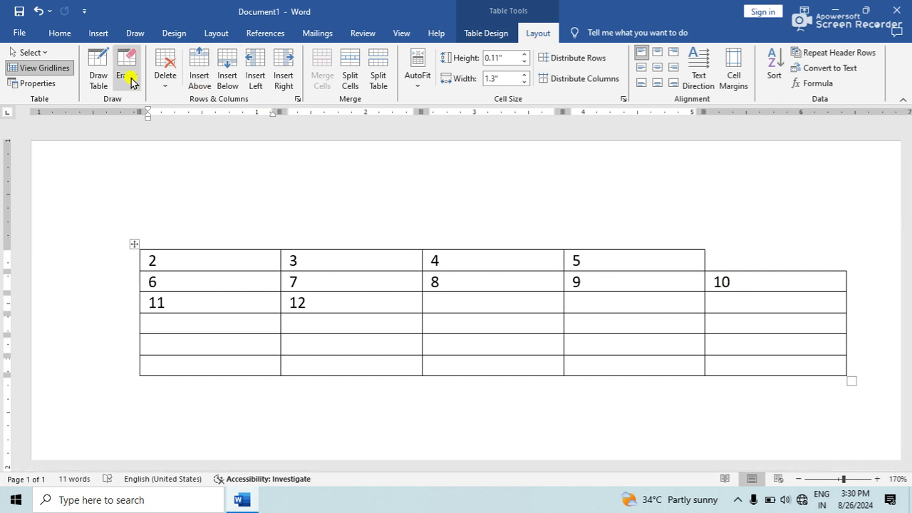
- Delete the cell containing 2 with the Shift cells up option
left_click(164, 78)
left_click(177, 105)
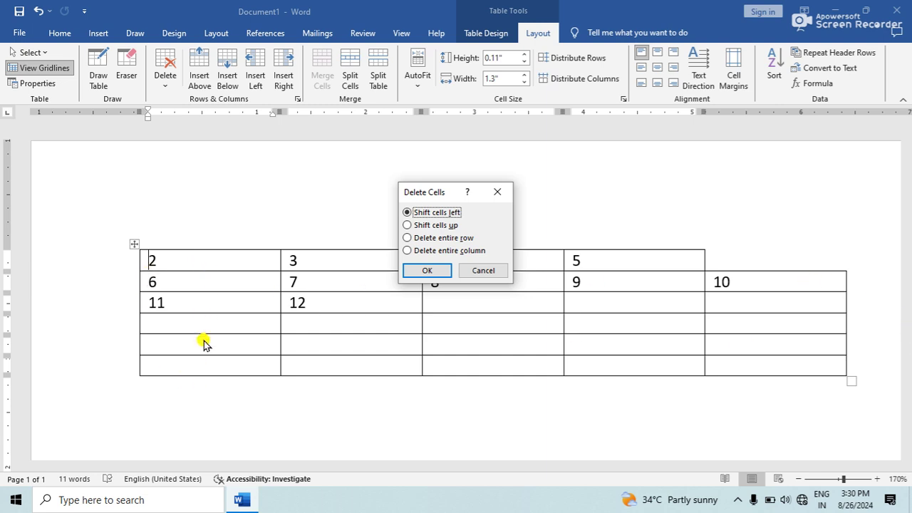
left_click(422, 227)
left_click(426, 270)
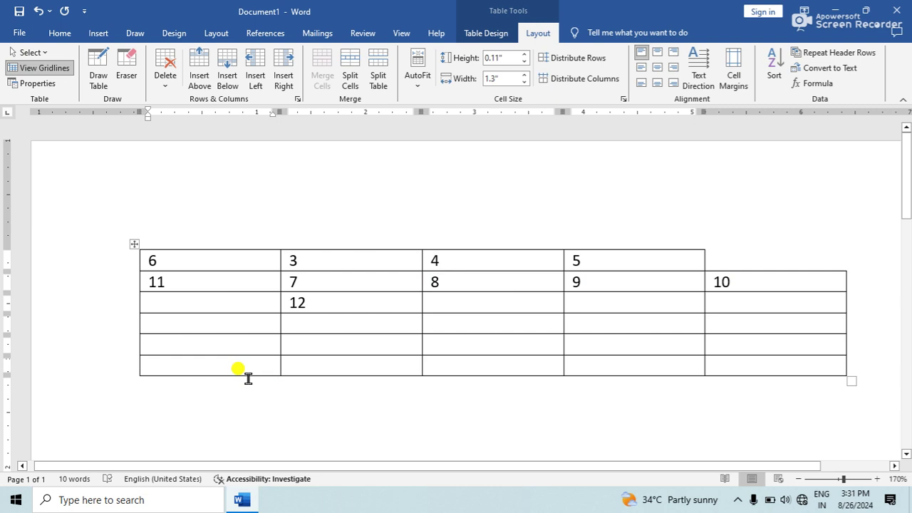
- Delete the first row of the table with the Delete entire row option of Delete Cells
mouse_move(705, 251)
left_click(164, 67)
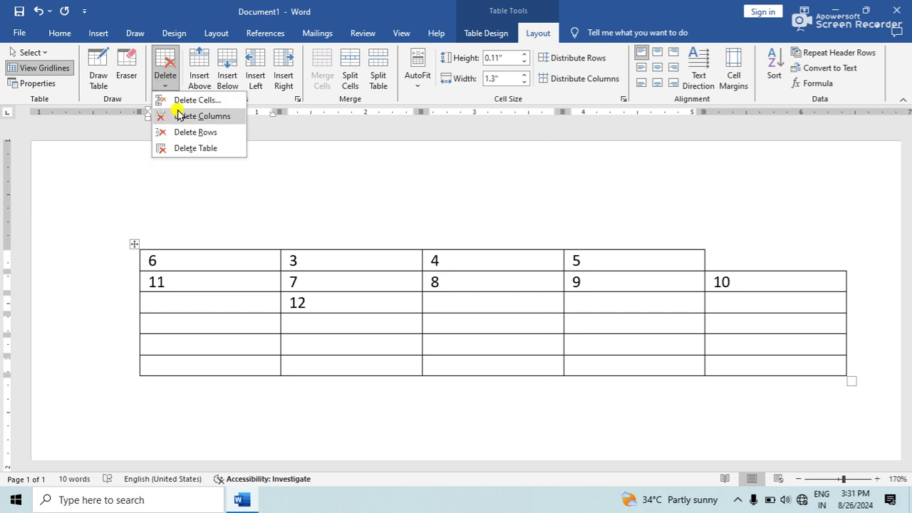
left_click(180, 101)
left_click(445, 238)
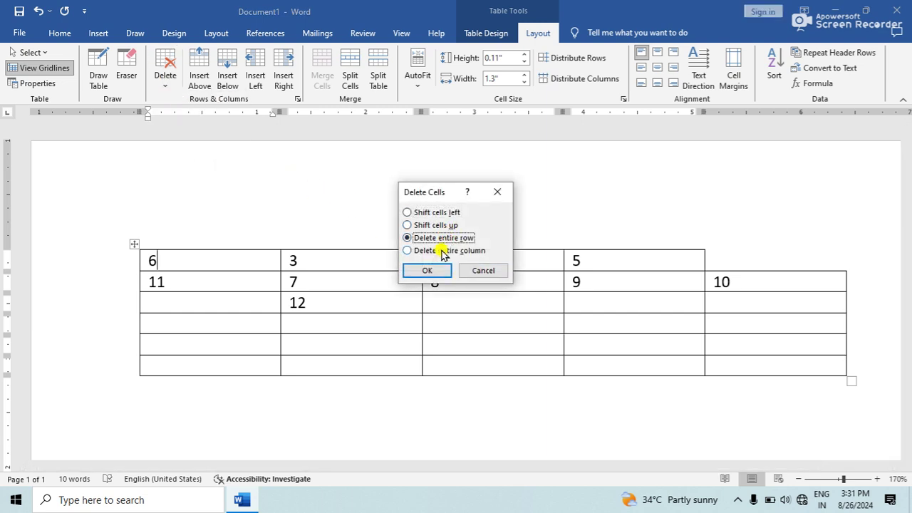
left_click(405, 272)
- Delete the first column of the table with the Delete entire column option of Delete Cells
left_click(166, 77)
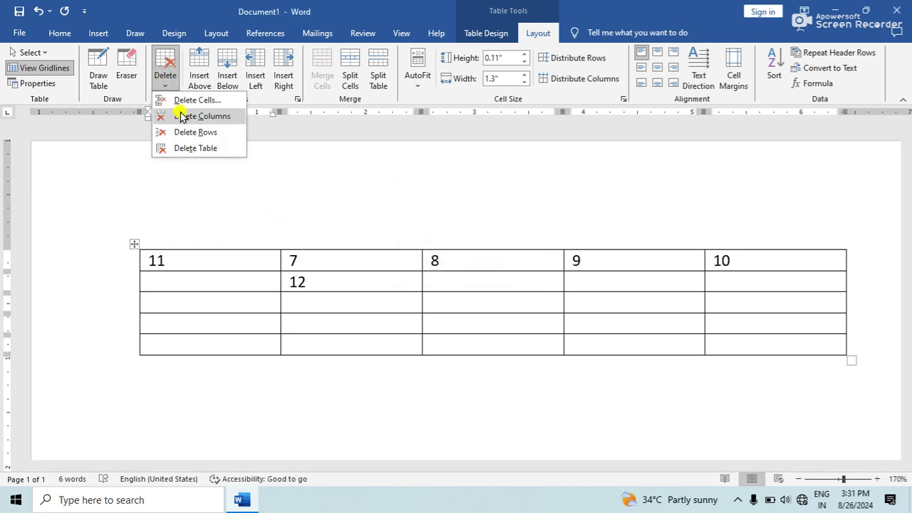
left_click(202, 100)
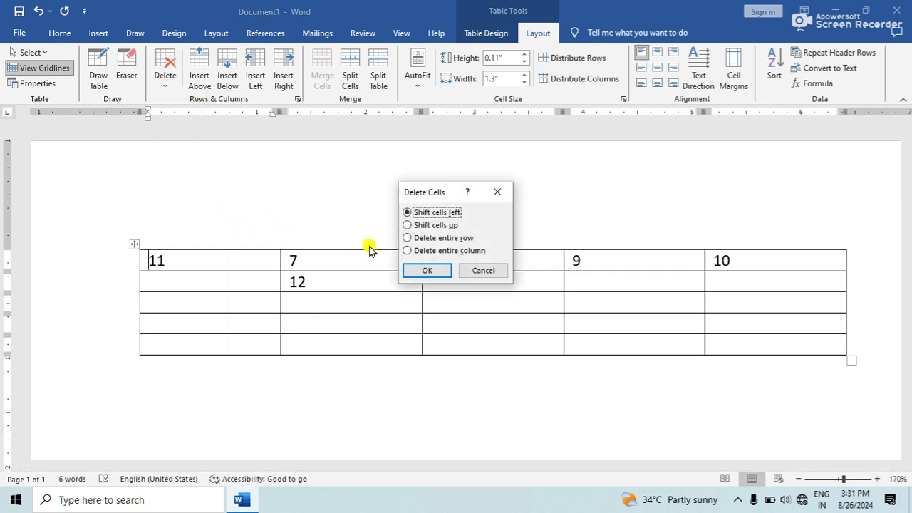
left_click(408, 251)
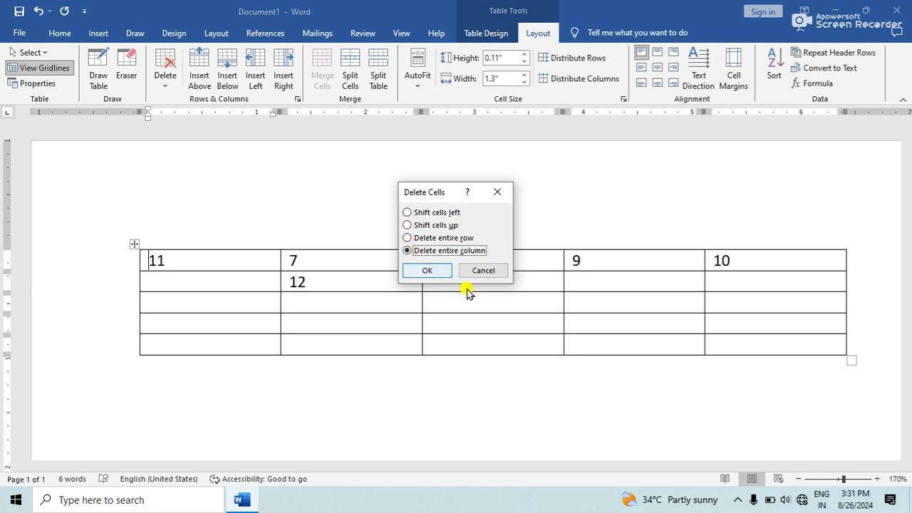
left_click(433, 273)
- Delete the column containing 7 and 12 with the Delete Columns command
left_click(216, 231)
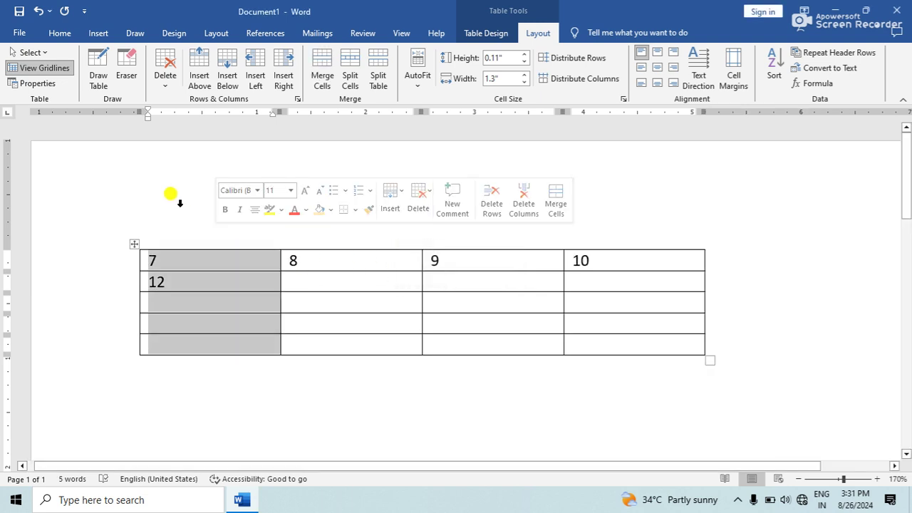
left_click(165, 77)
left_click(200, 117)
- Delete the empty third row of the table with the Delete Rows command
left_click(113, 308)
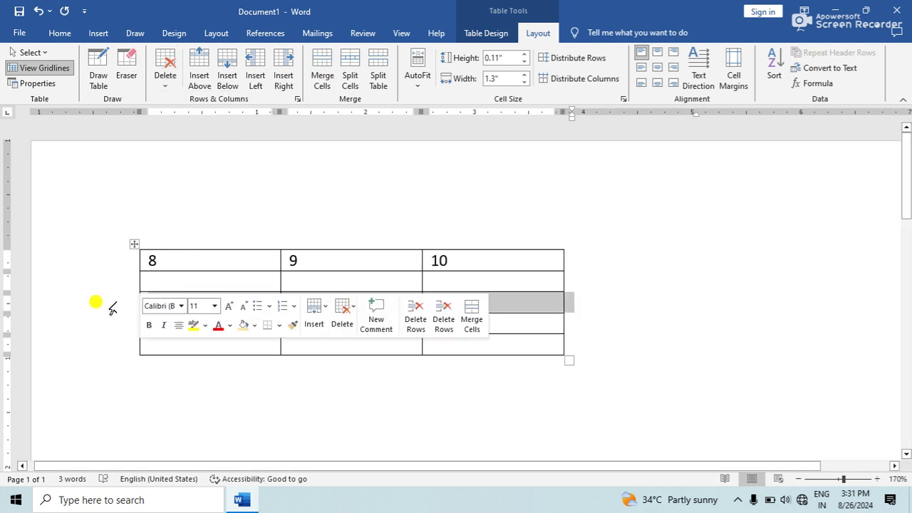
left_click(165, 80)
left_click(187, 132)
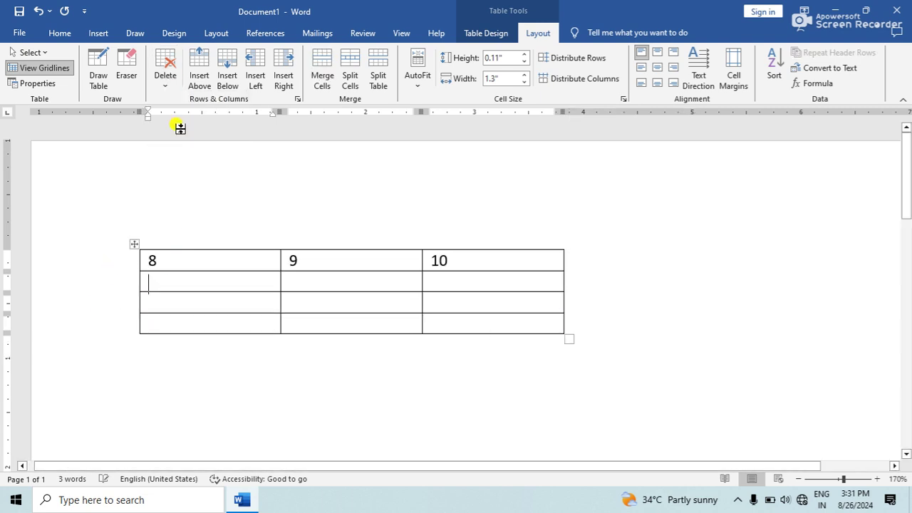
- Delete the entire table with the Delete Table command
left_click(166, 79)
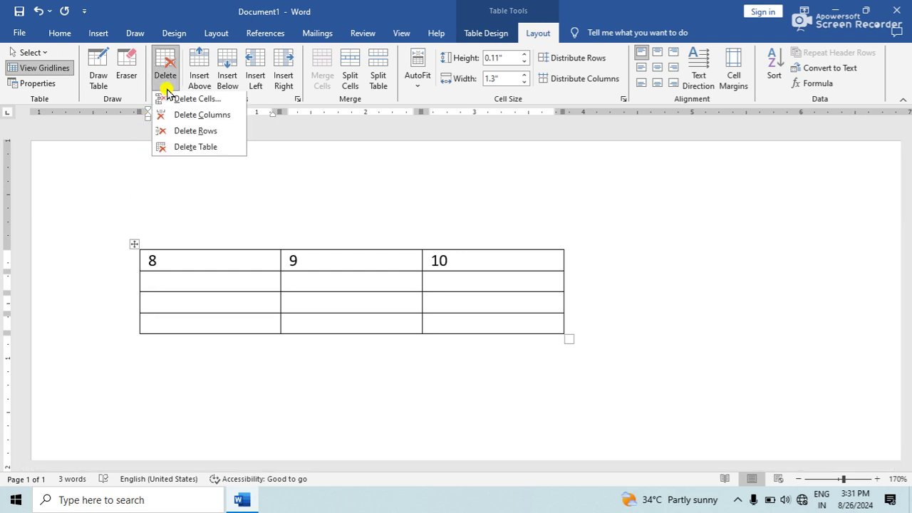
left_click(180, 149)
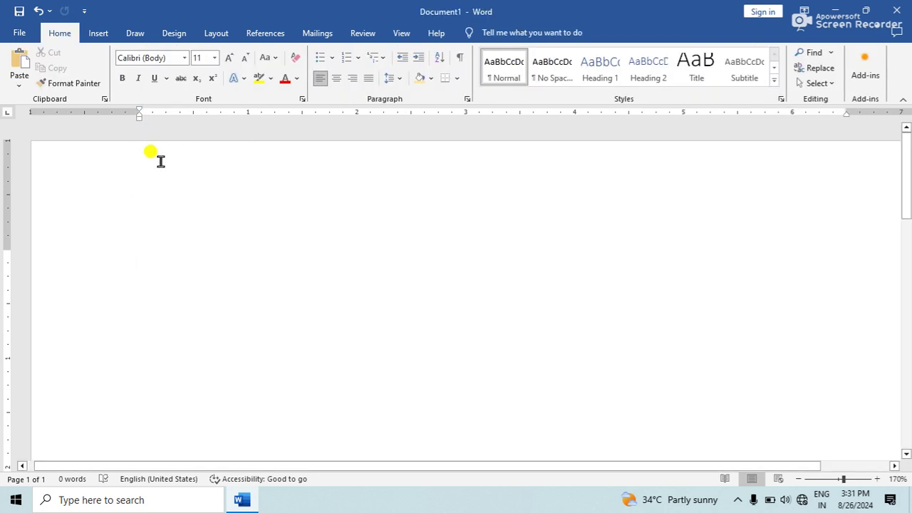
- Insert a table with six columns and five rows and enlarge it so the rows are about 0.31" high
left_click(92, 36)
left_click(98, 67)
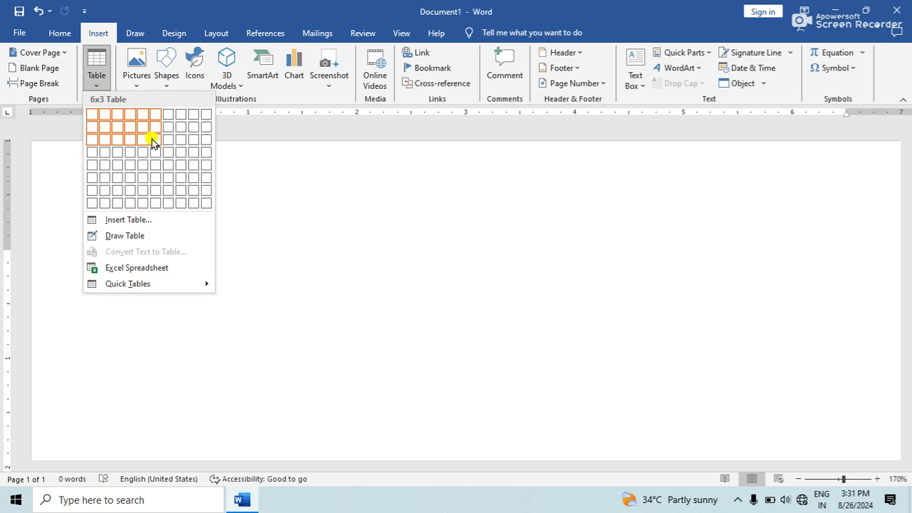
left_click(156, 166)
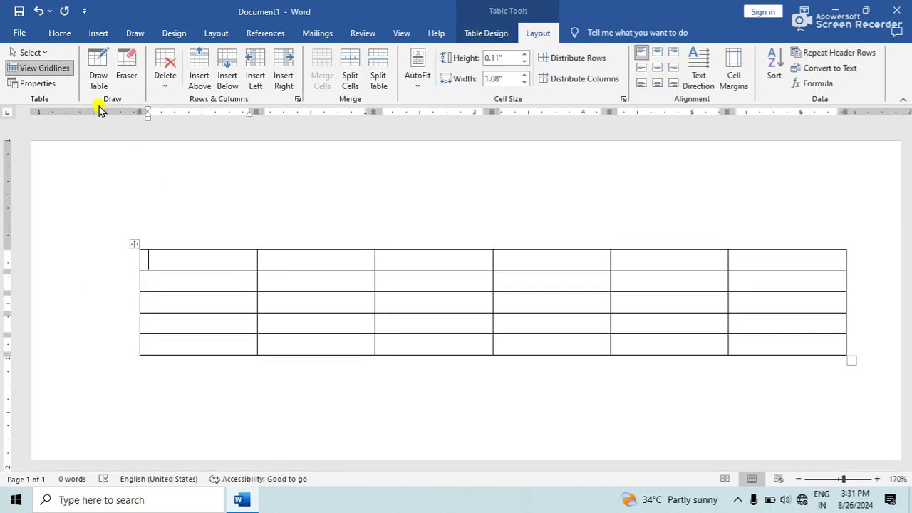
left_click(127, 71)
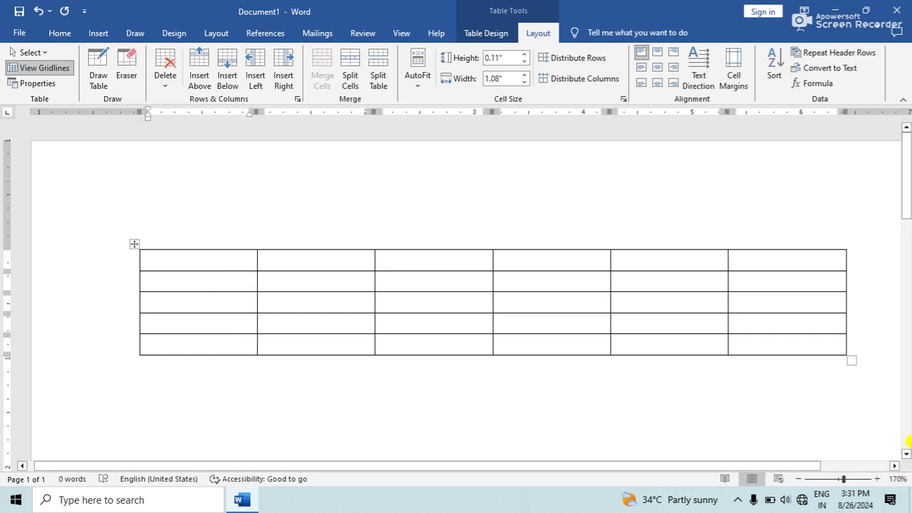
left_click_drag(845, 356, 845, 422)
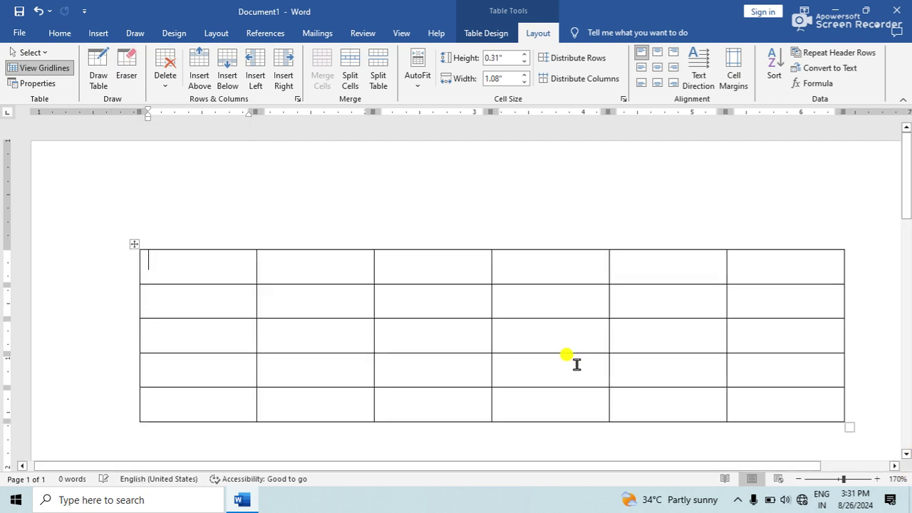
- Erase the top borders of the first, second and fourth cells in the table's first row with the Eraser
left_click(122, 62)
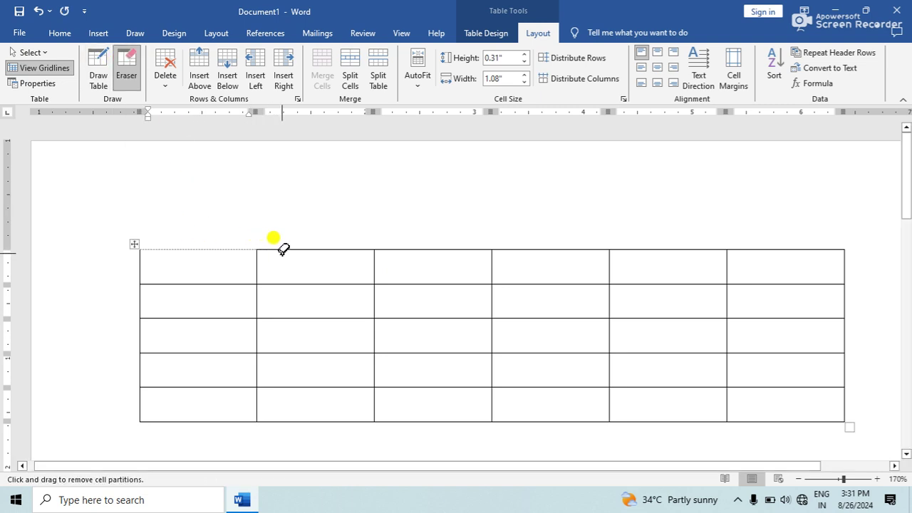
left_click_drag(283, 249, 430, 251)
left_click(512, 250)
- Erase the partitions between rows 1 and 2 in the third and second columns, and between rows 2 and 3 in the first column
left_click(431, 284)
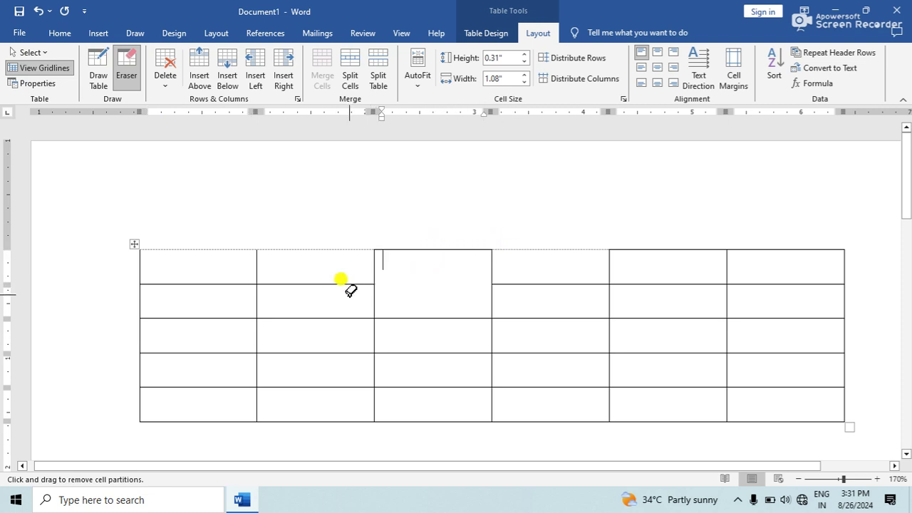
left_click(324, 283)
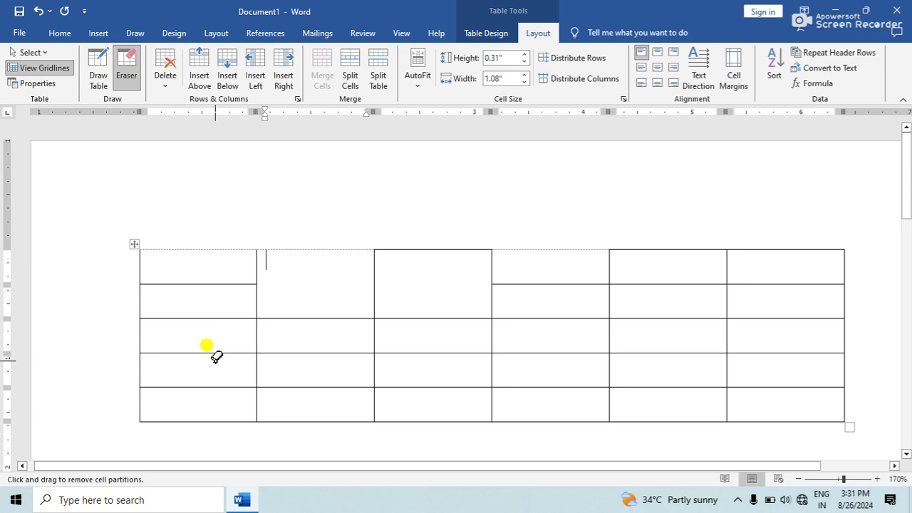
left_click(206, 318)
key("Escape")
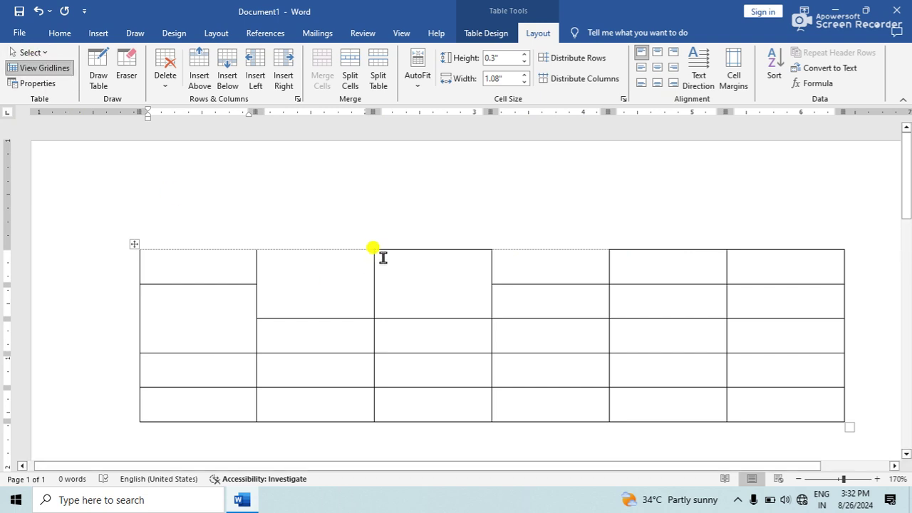
- Check in the print preview how the table with the erased borders would print, and return to the document
left_click(2, 26)
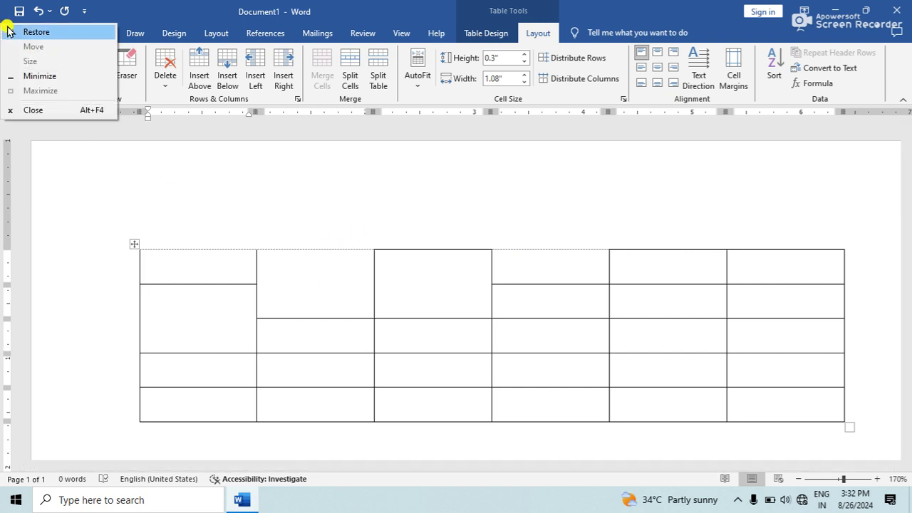
left_click(9, 29)
left_click(10, 30)
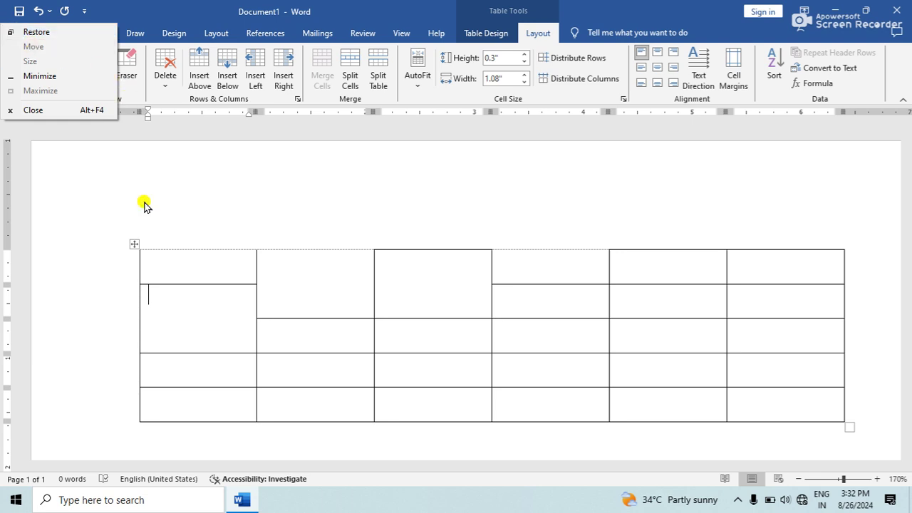
left_click(164, 245)
left_click(18, 35)
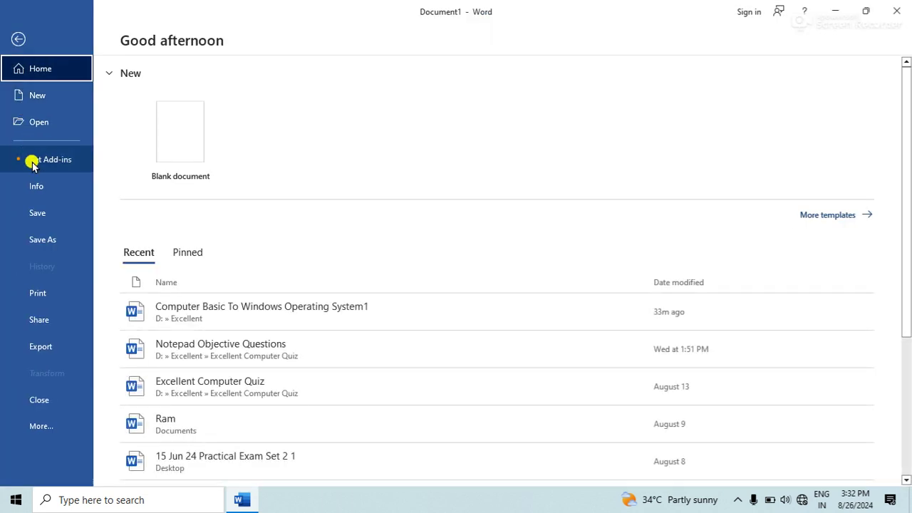
left_click(41, 289)
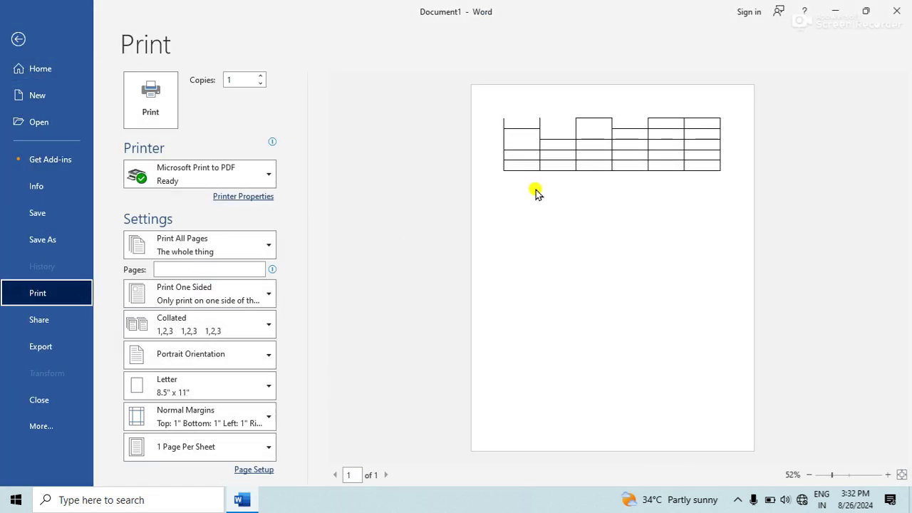
left_click(18, 40)
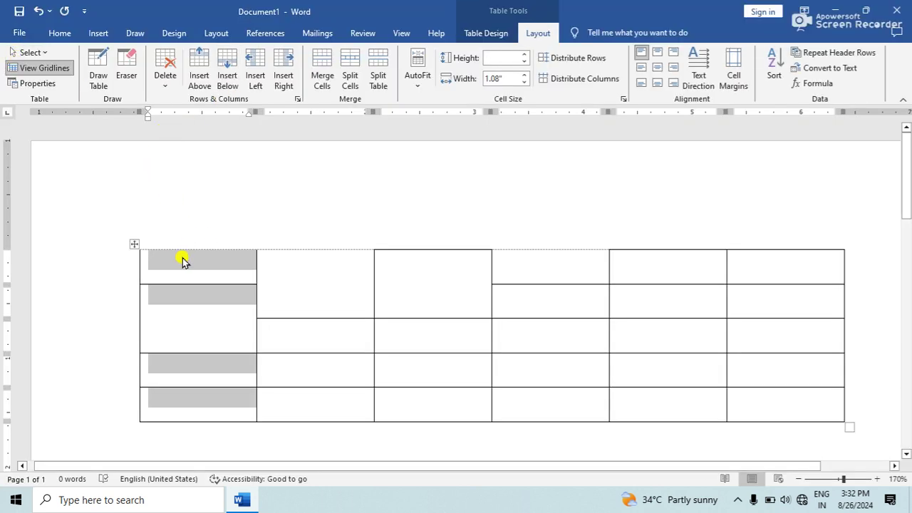
- Remove all borders from the whole table with the No Border option
left_click(135, 244)
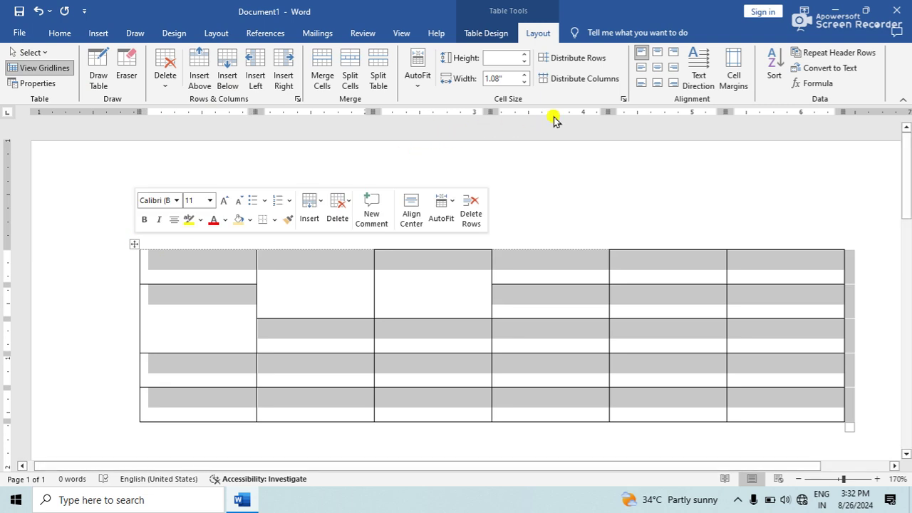
left_click(484, 31)
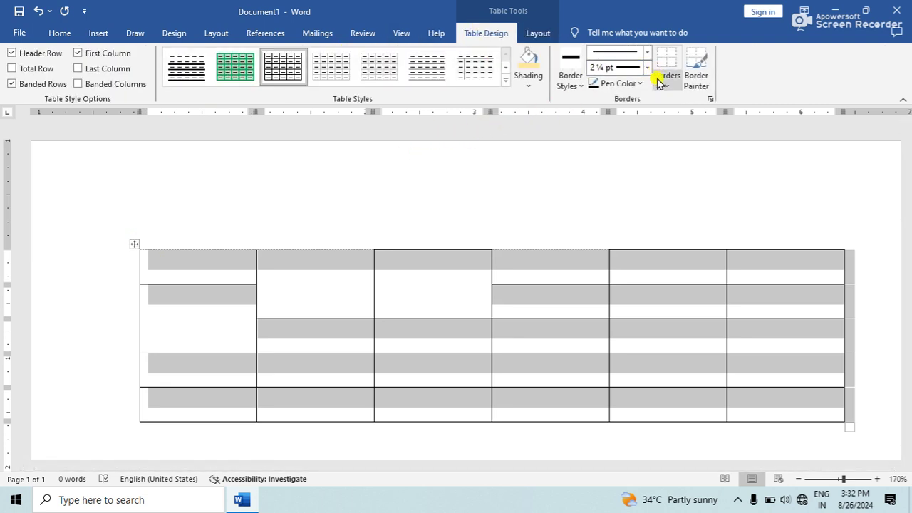
left_click(660, 83)
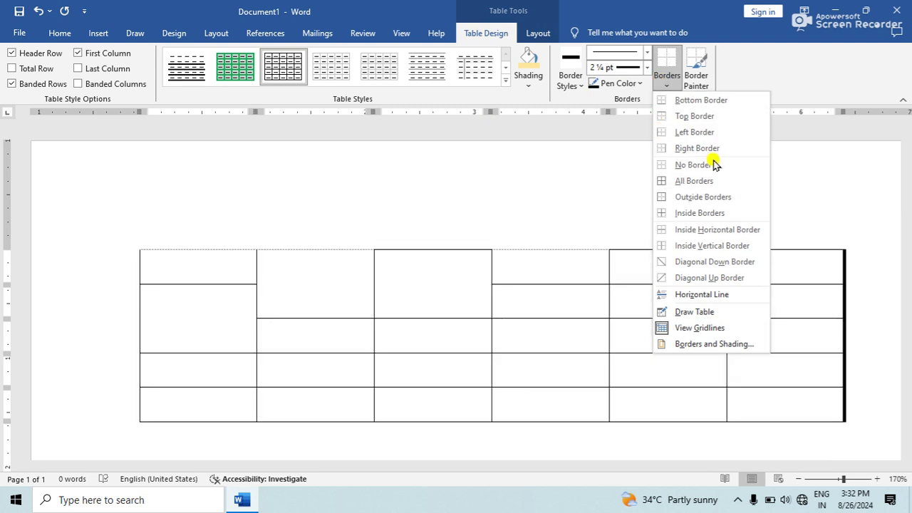
left_click(715, 165)
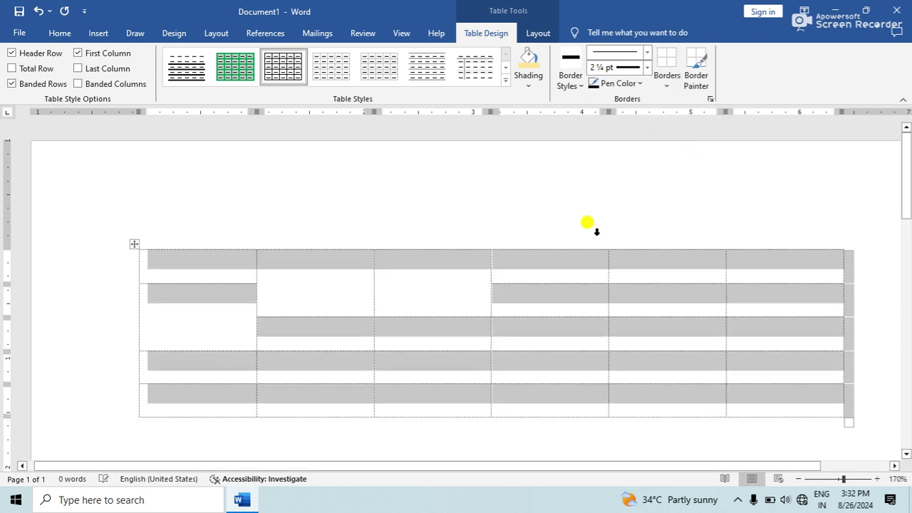
left_click(439, 291)
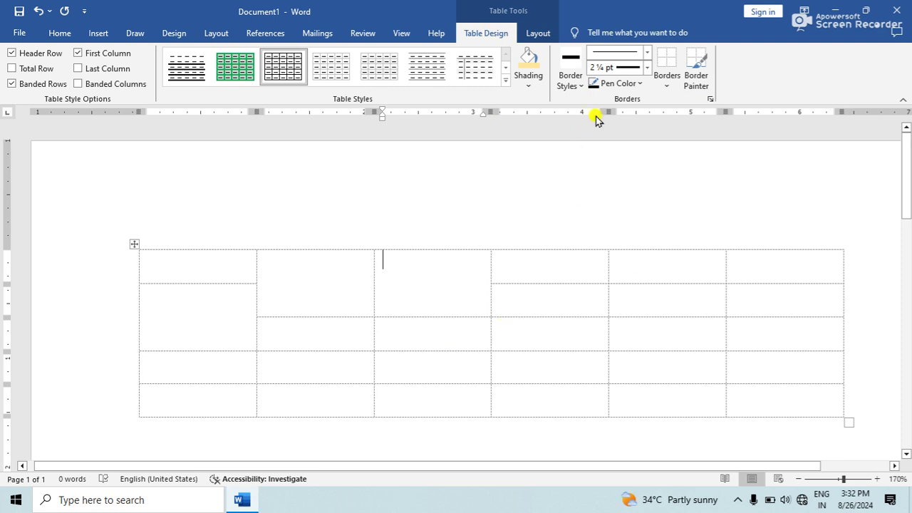
- Hide the borderless table's gridlines and show them again
left_click(524, 33)
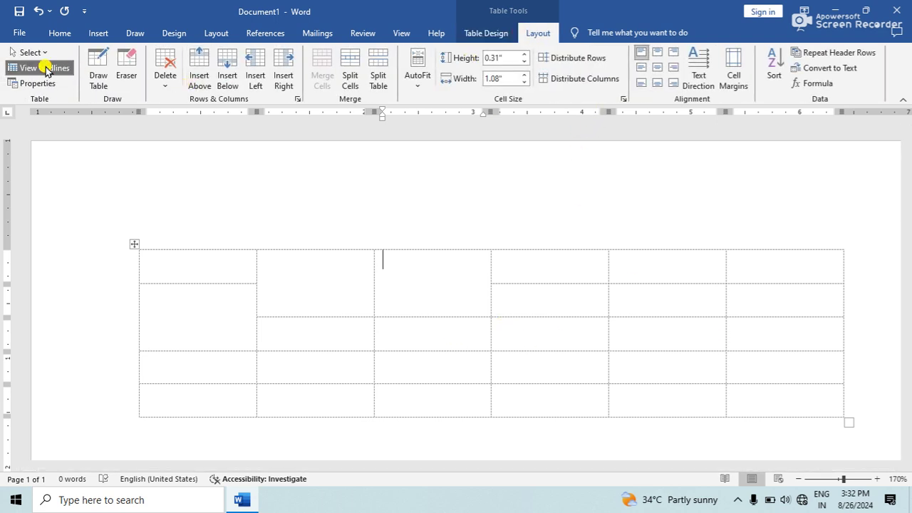
left_click(41, 68)
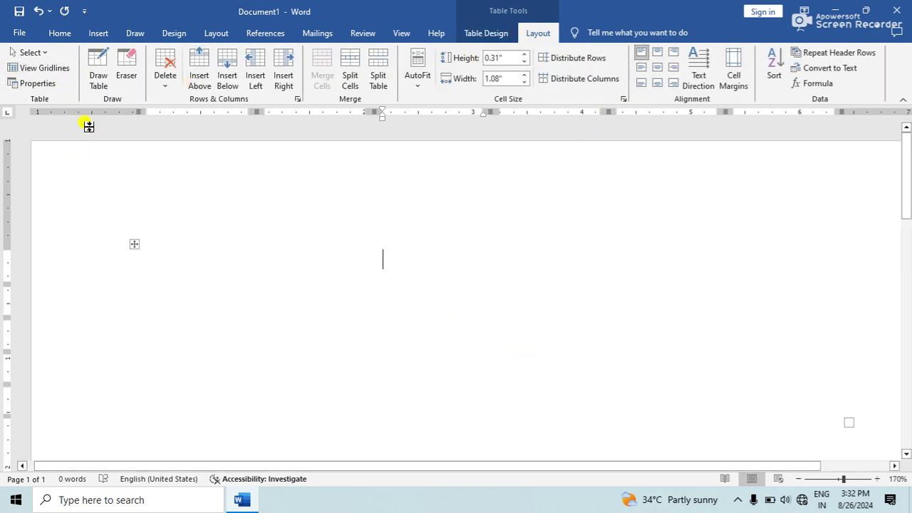
left_click(43, 68)
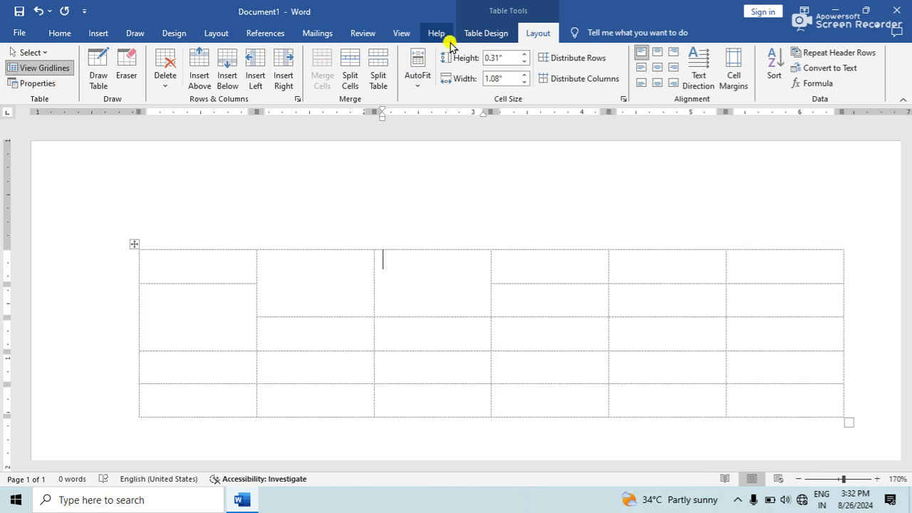